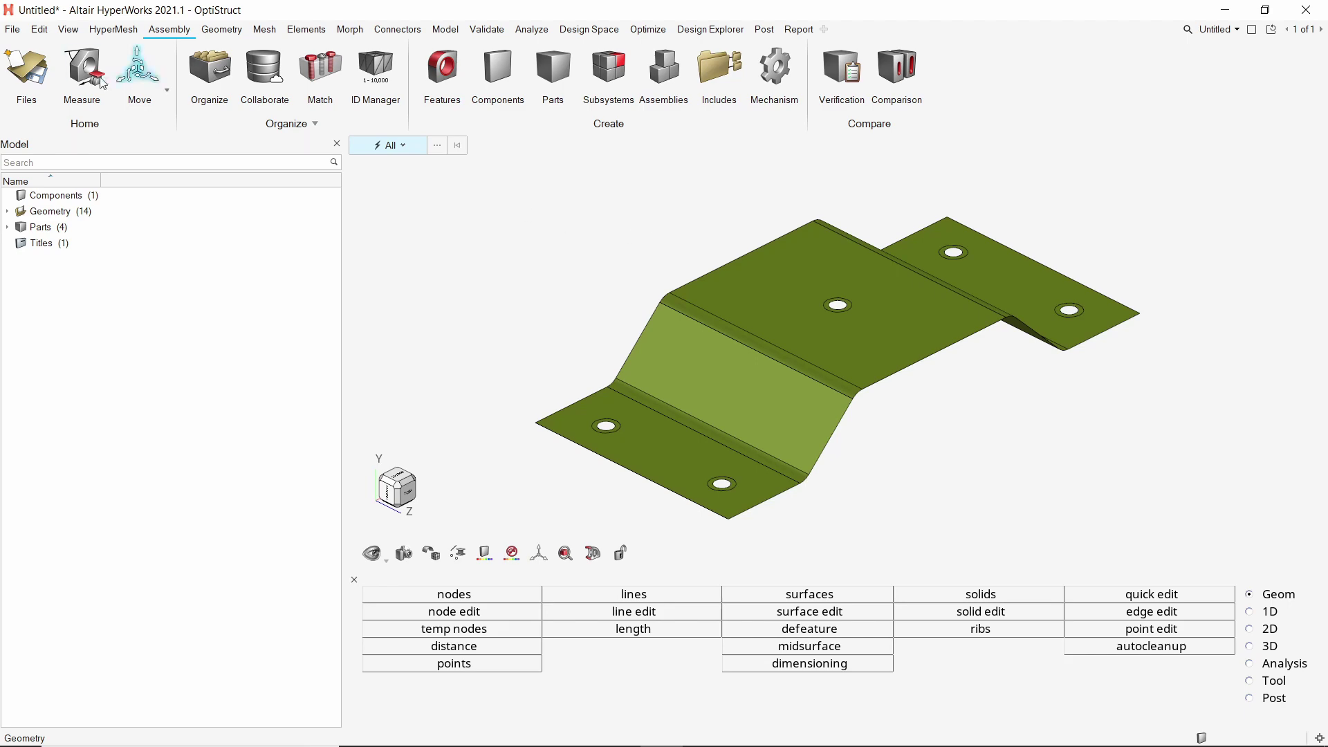
Turn on 'Show entities in model and subsystem browsers' in the Browsers preferences and apply it.
click(14, 31)
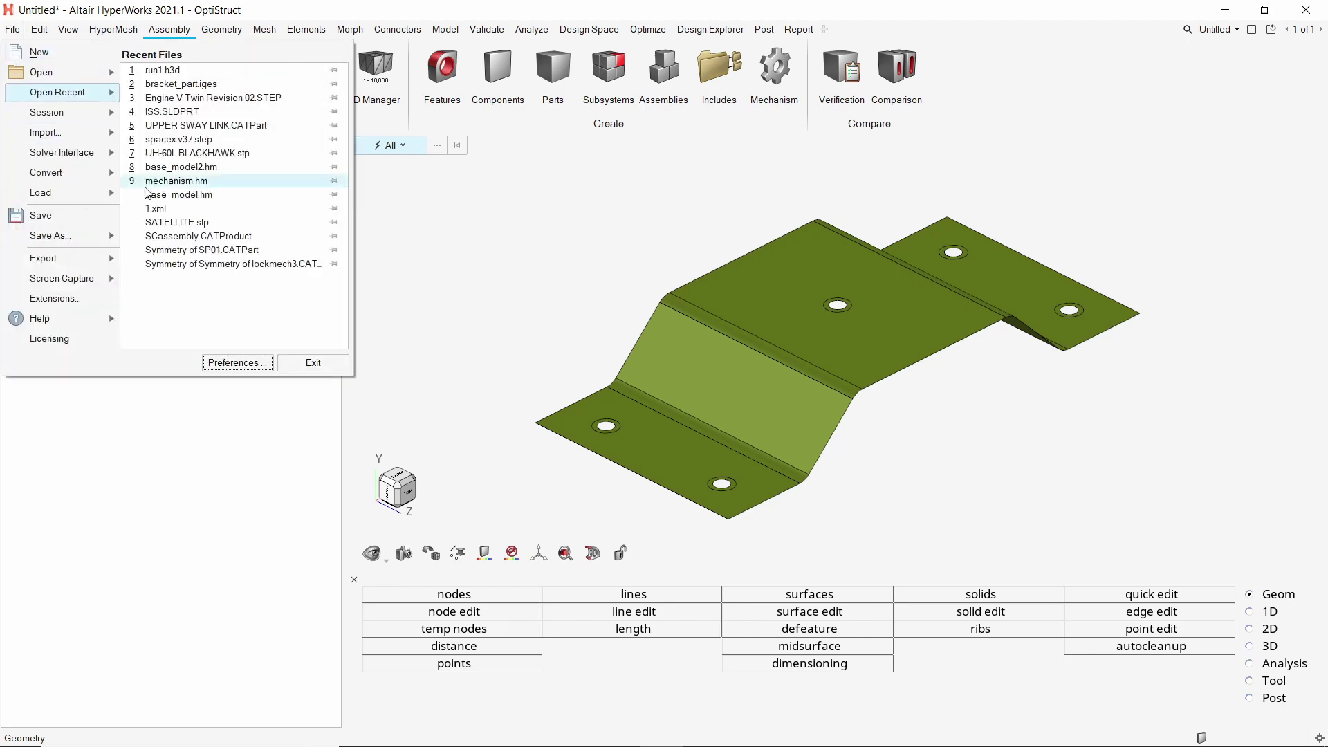
click(270, 365)
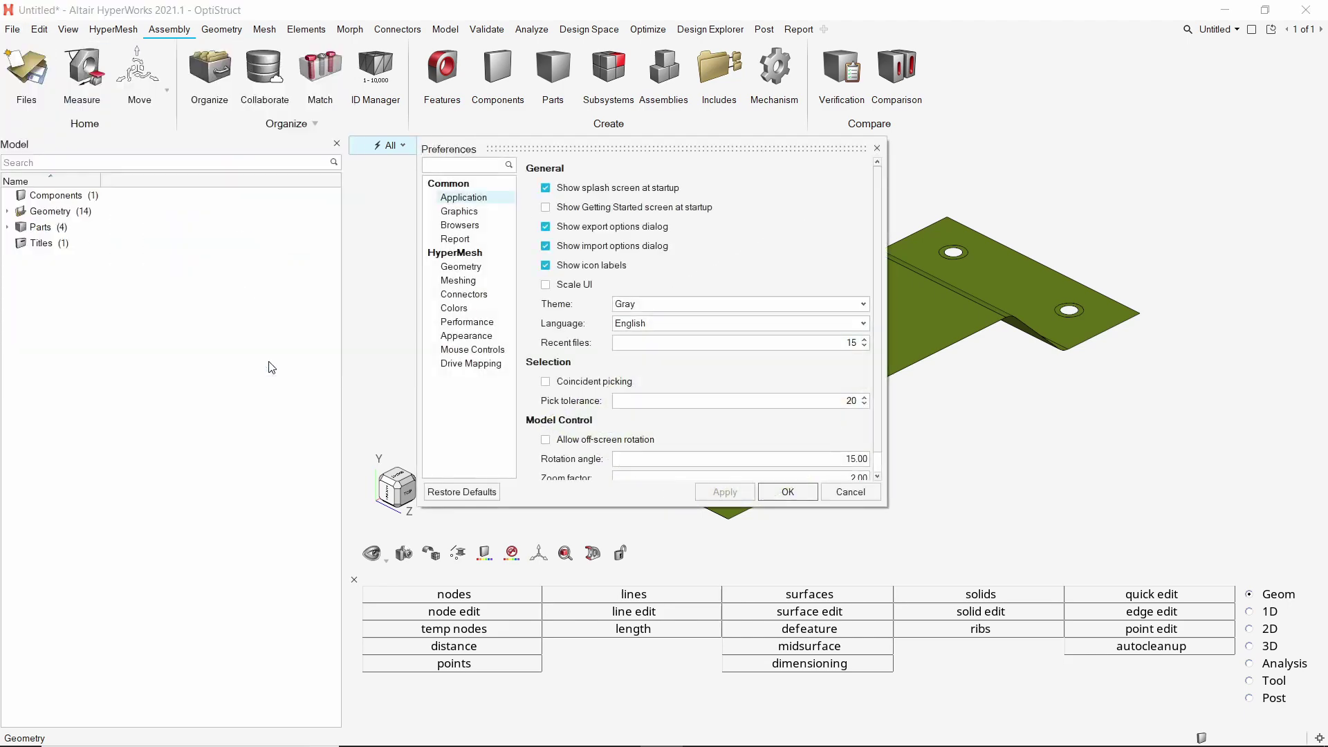
click(456, 226)
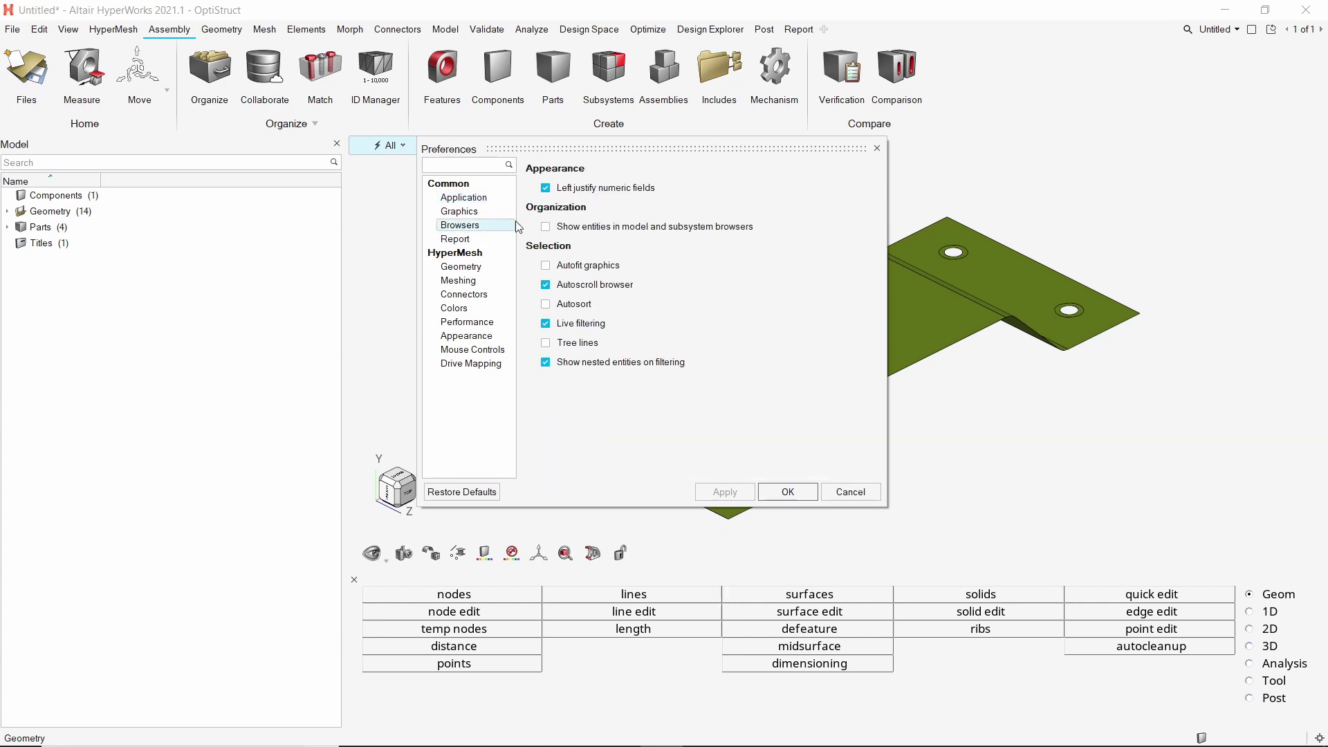
click(588, 228)
click(728, 494)
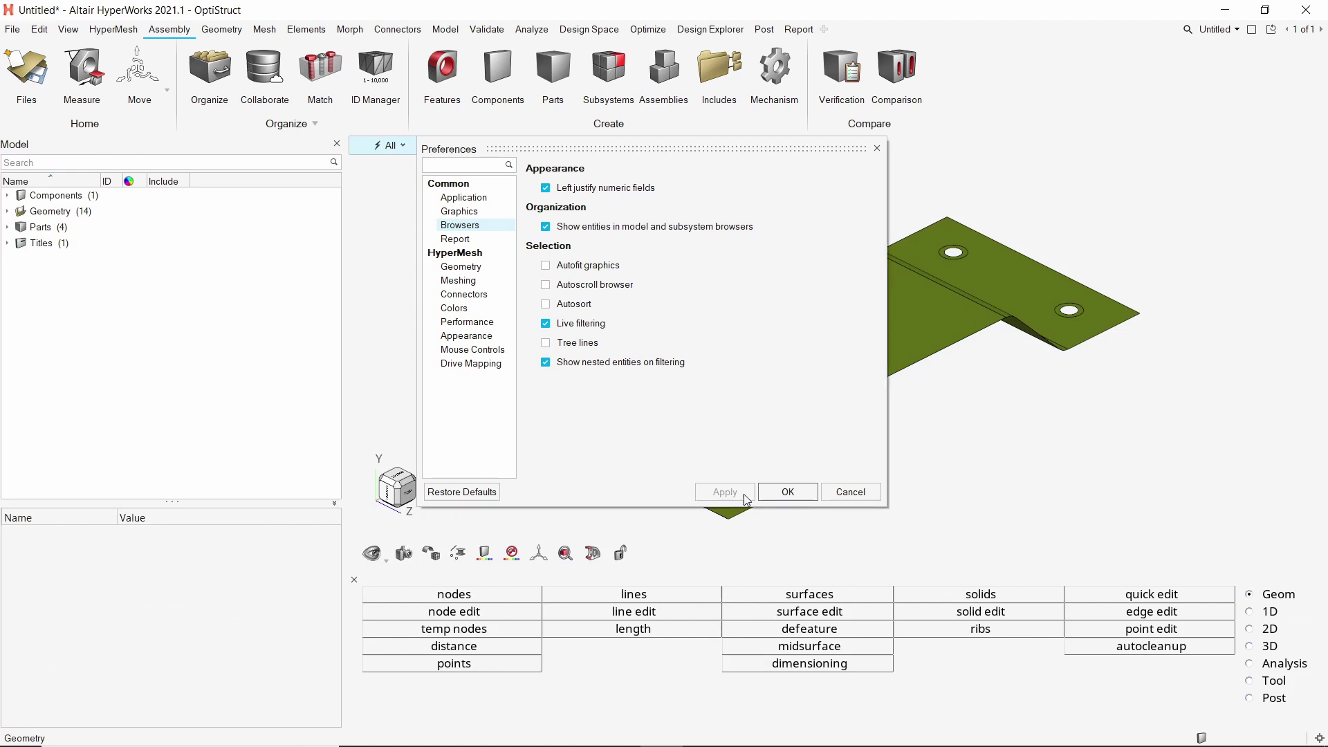
click(773, 495)
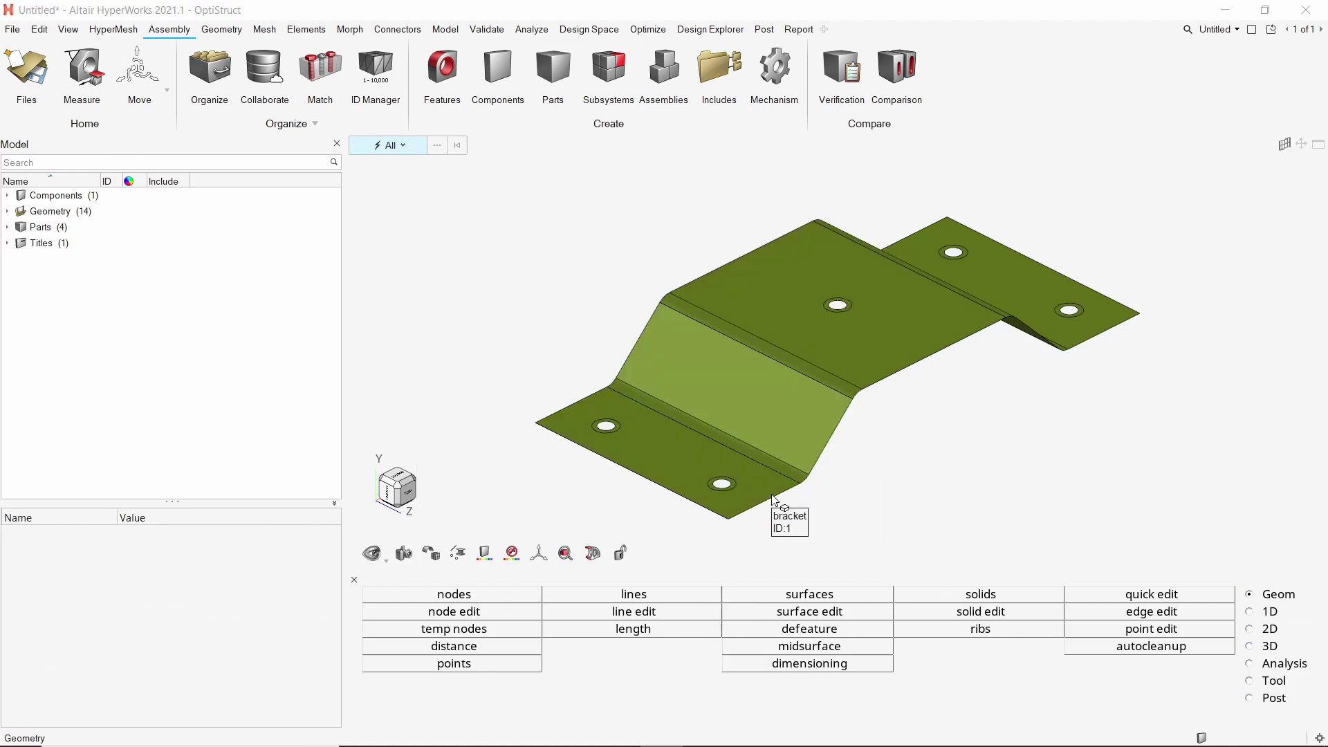
Create a new material in the Model browser named steel.
click(8, 196)
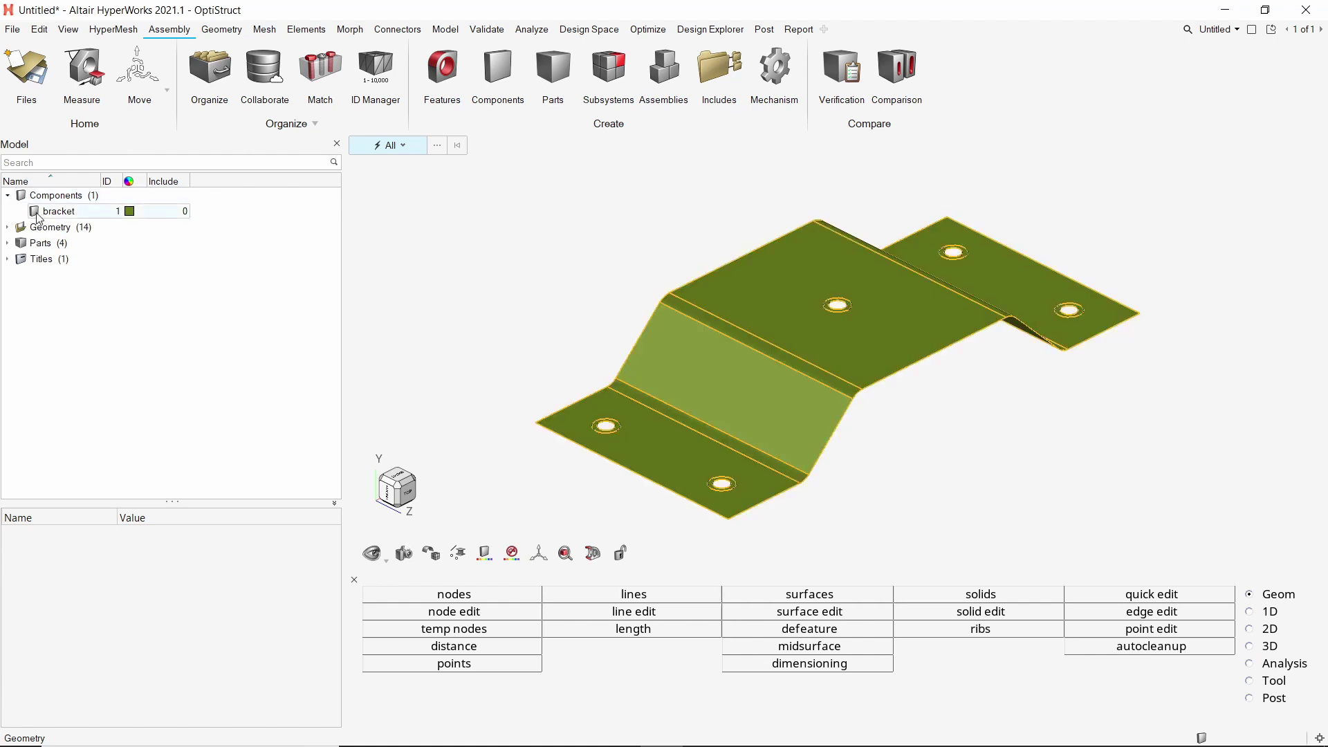
click(34, 212)
click(35, 212)
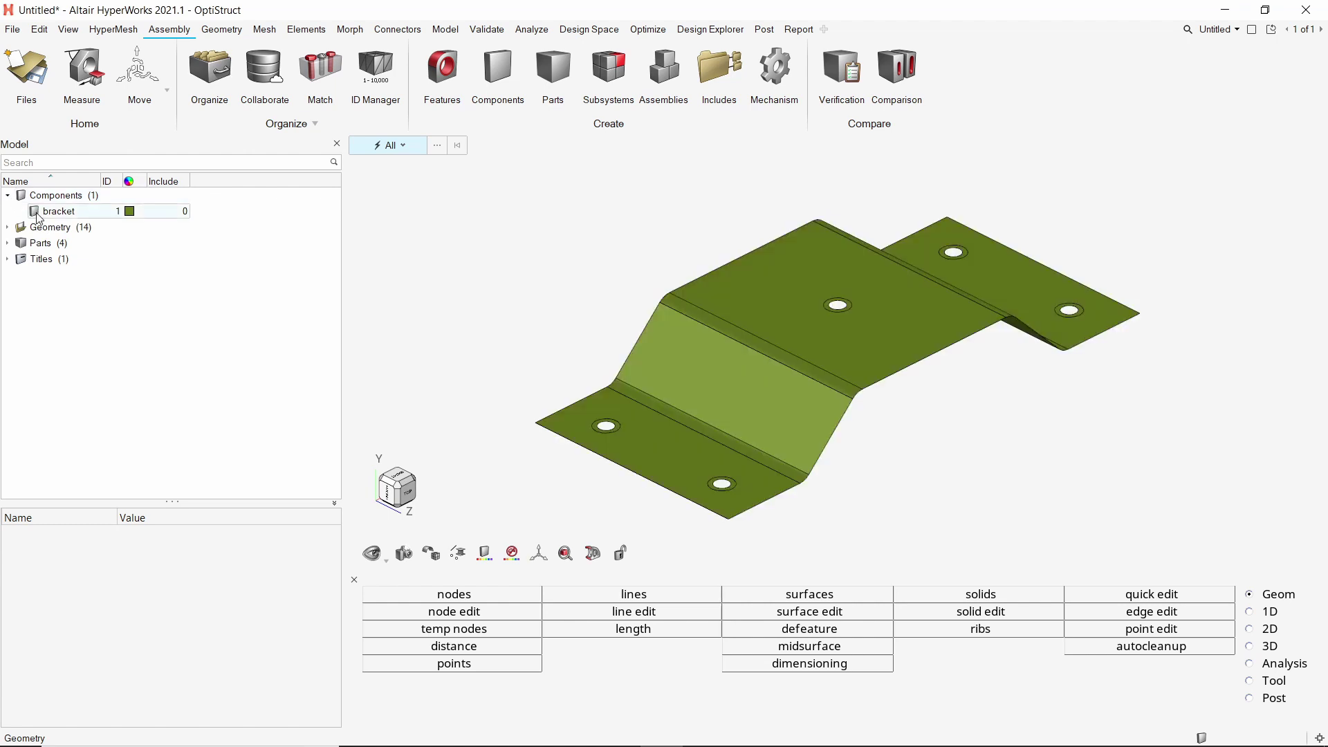
right_click(243, 206)
mouse_move(311, 209)
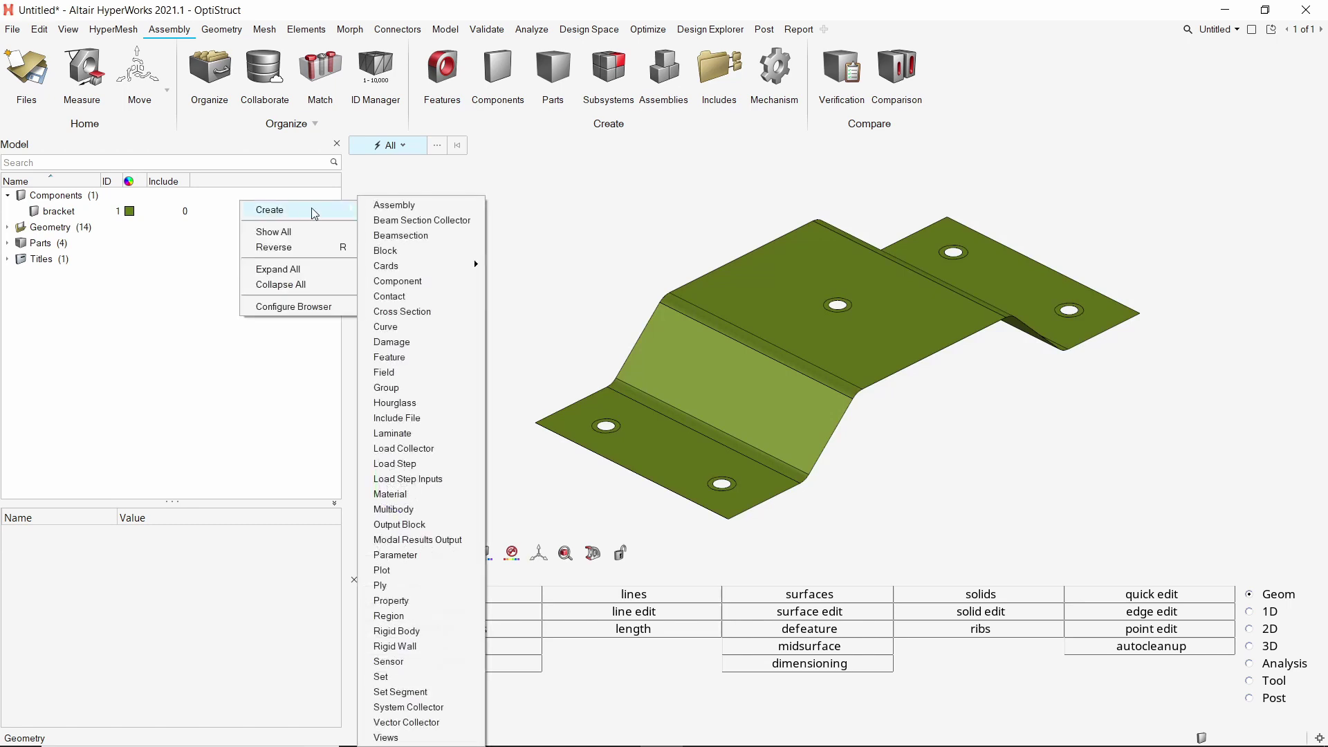
click(414, 494)
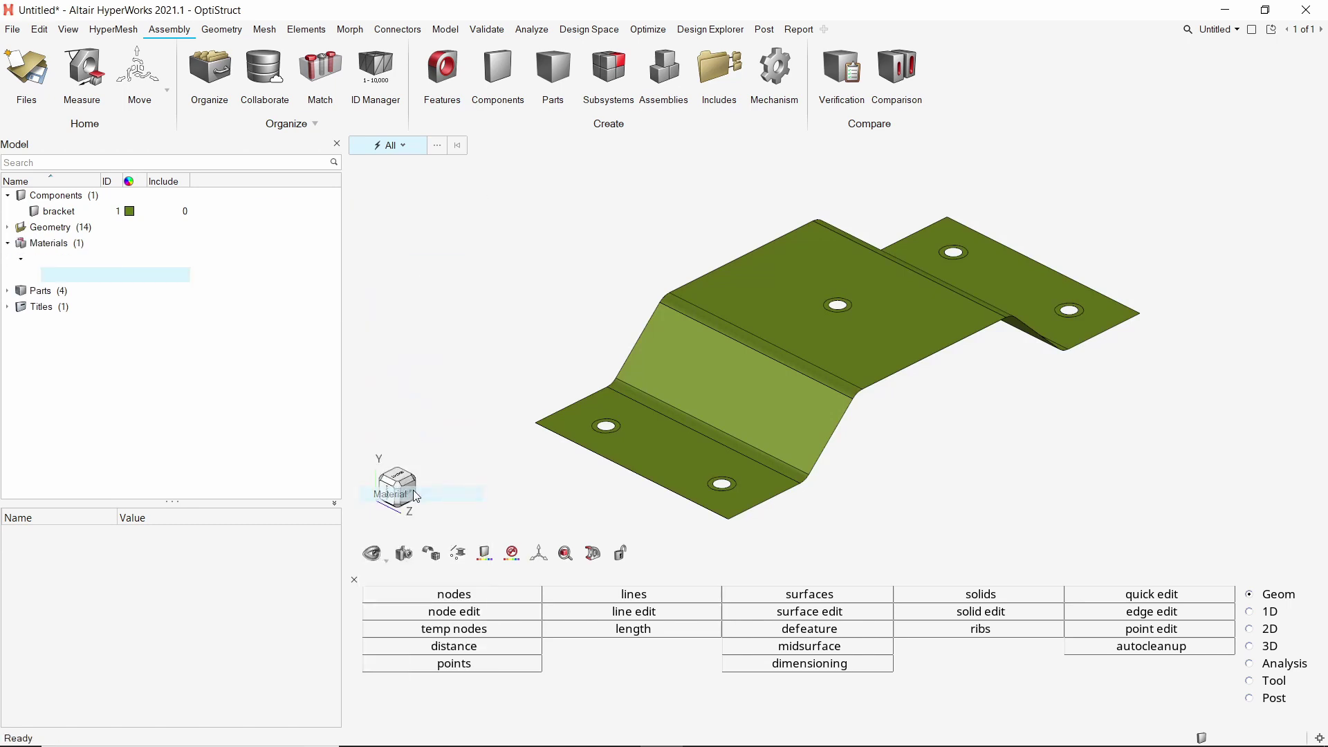
text(steel)
key(Return)
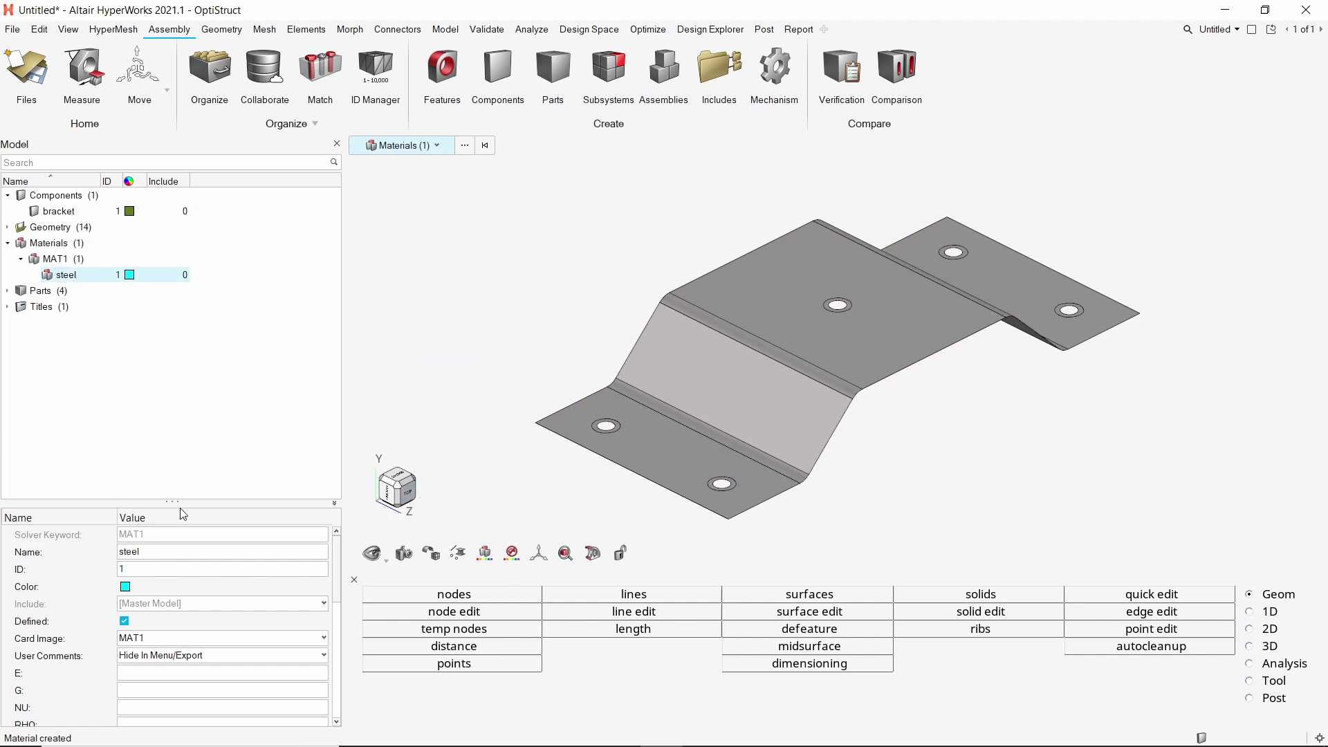
Give steel E 210000.0, NU 0.3 and RHO 7.85e-09 in the entity editor.
drag(180, 500, 197, 411)
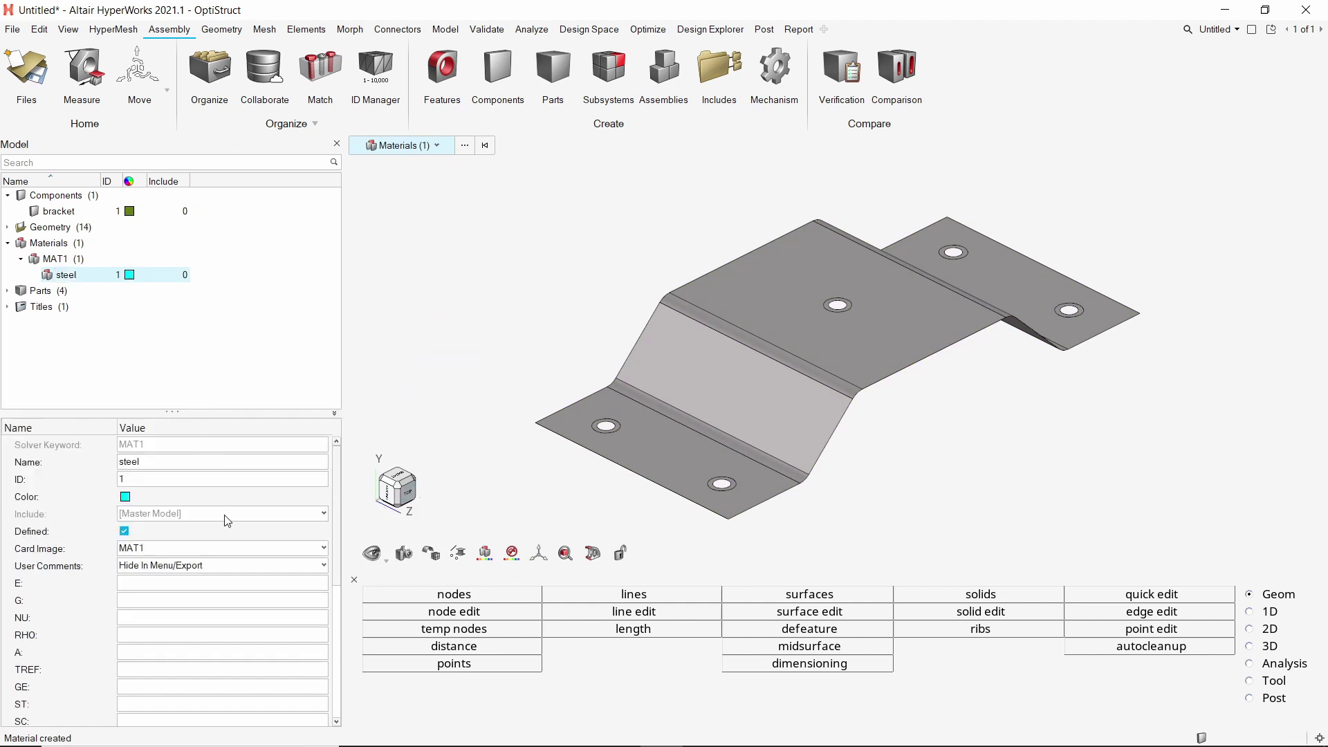
click(244, 583)
text(210000.0)
key(Return)
click(238, 618)
text(0.3)
key(Return)
click(236, 635)
text(7.85e-09)
key(Return)
Create a new shell property named shell.
right_click(286, 206)
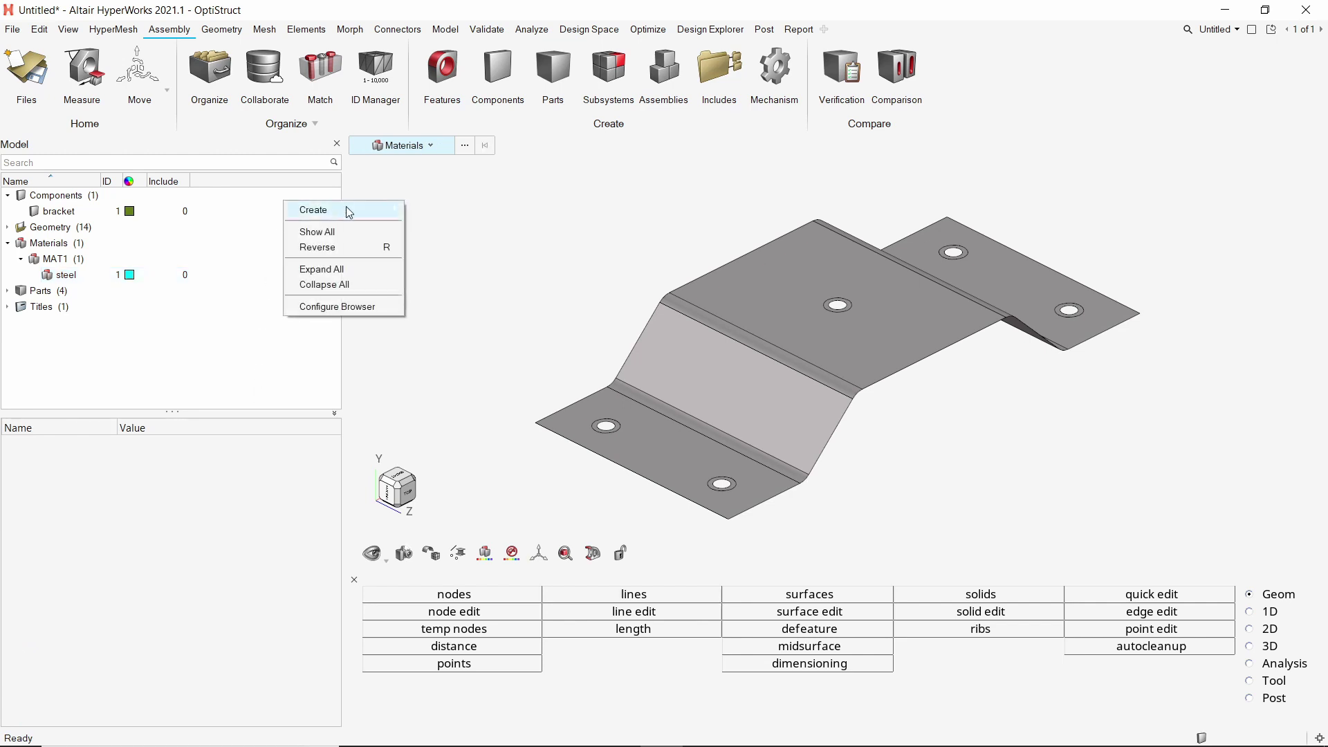
mouse_move(344, 207)
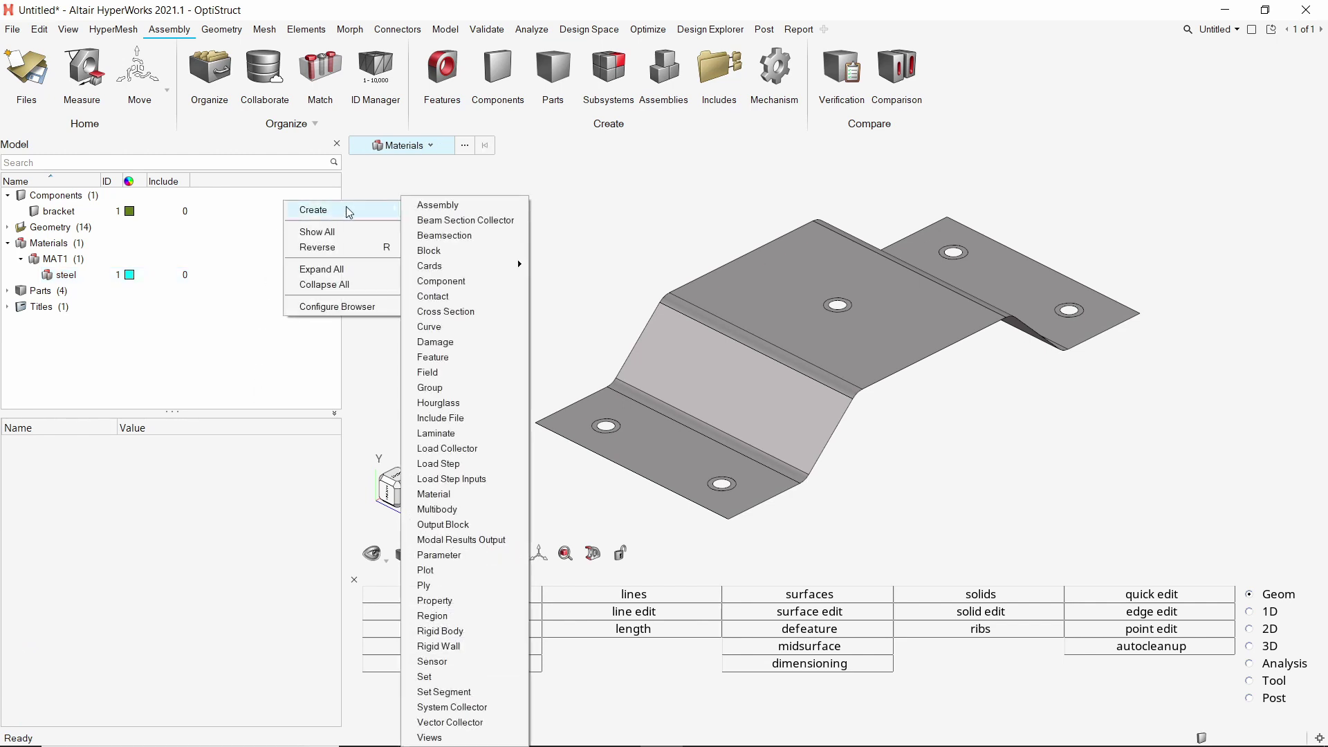
click(436, 601)
text(shell)
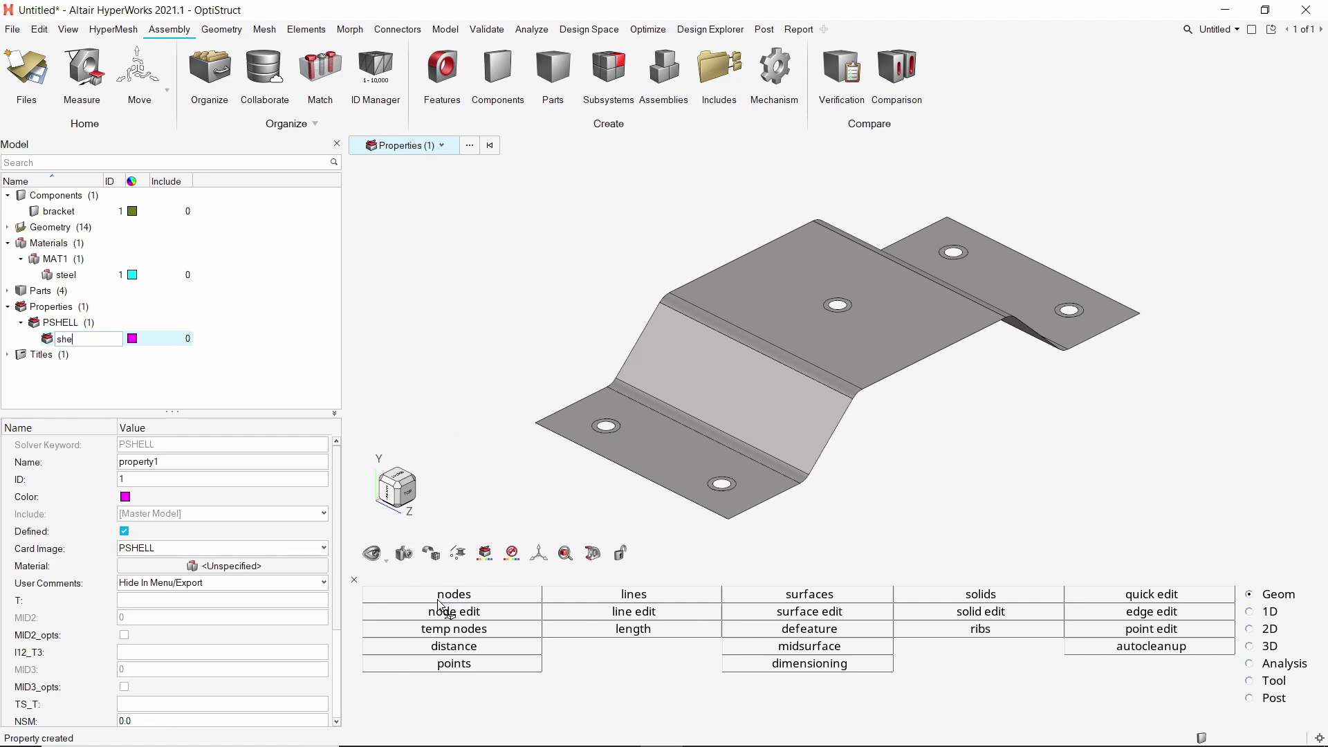
key(Return)
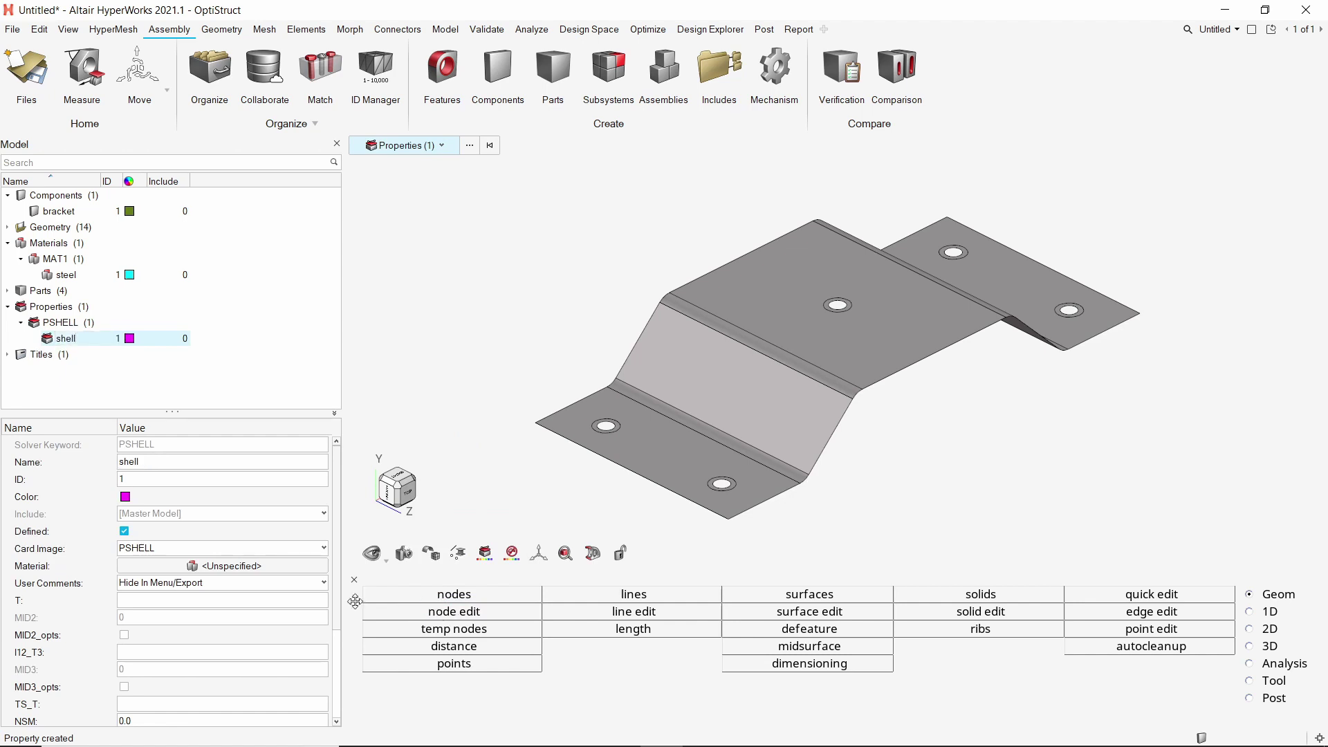
Set the shell property's material to steel and enter its thickness T.
click(228, 566)
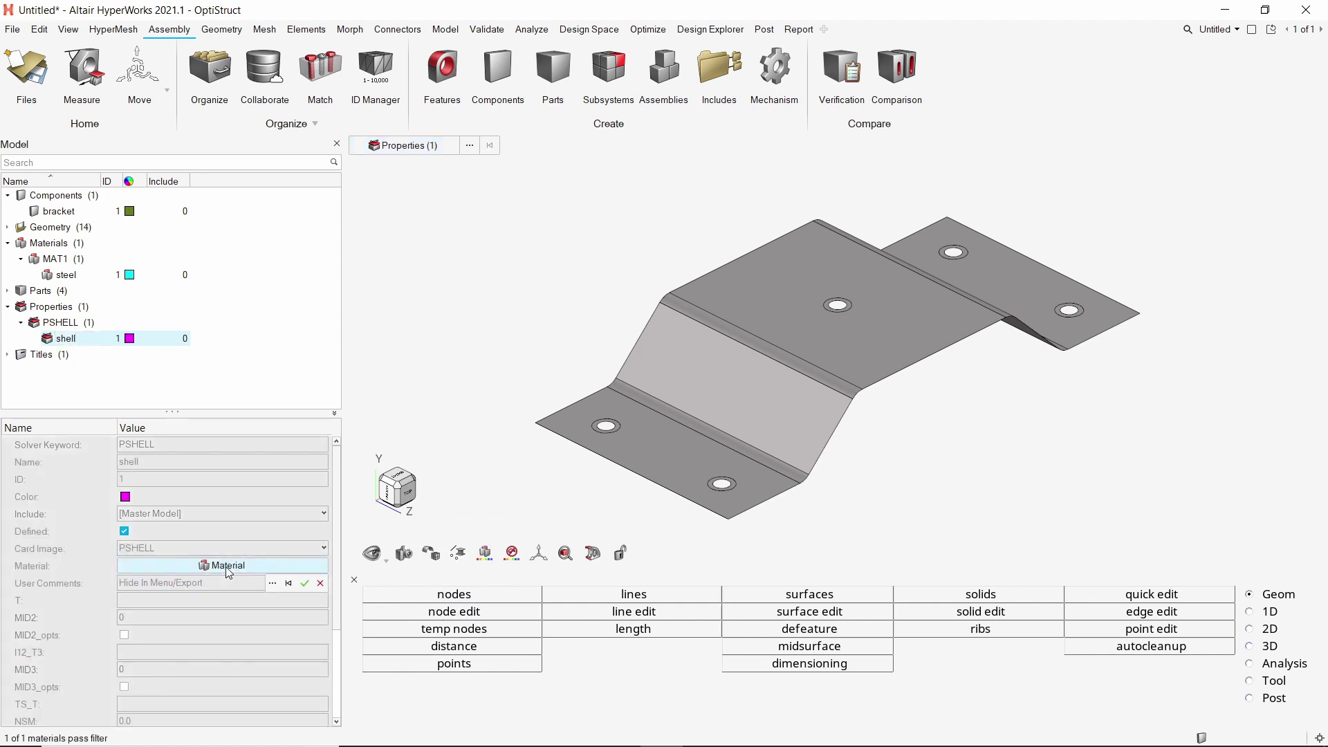
click(273, 583)
click(154, 557)
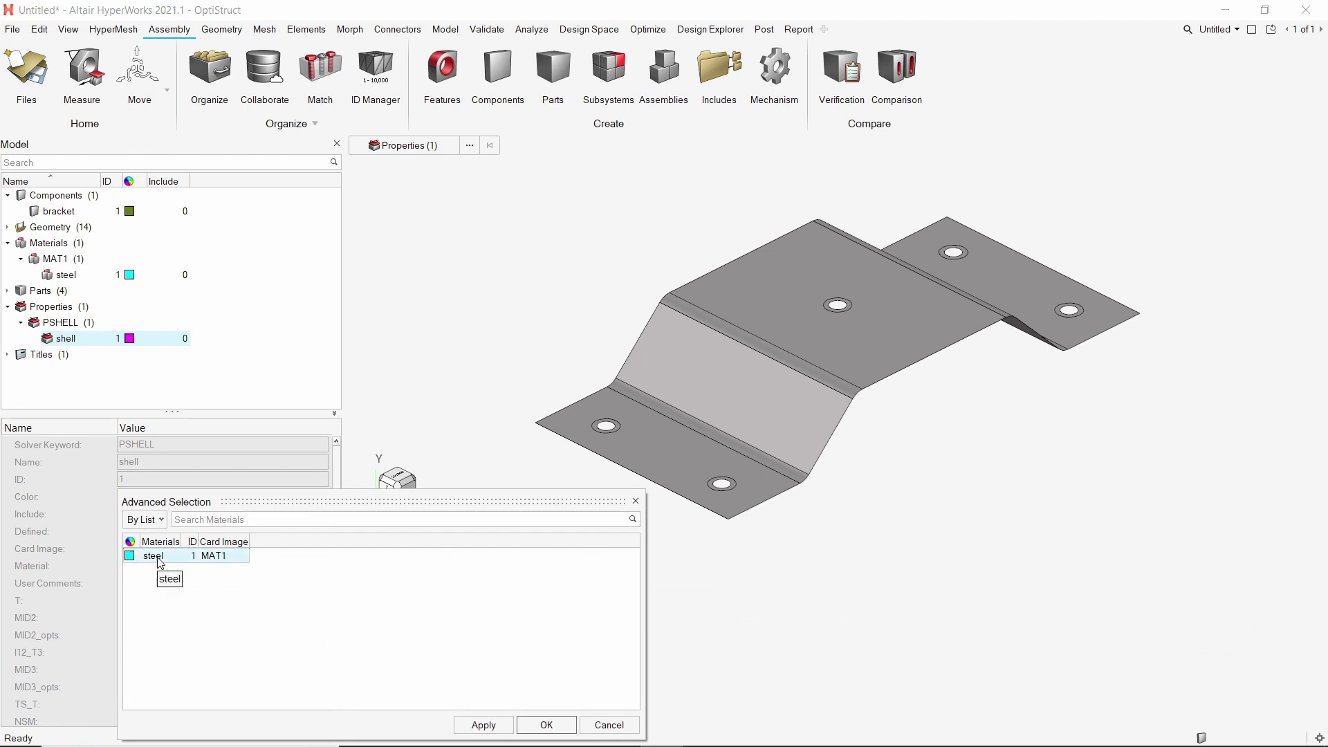
click(538, 725)
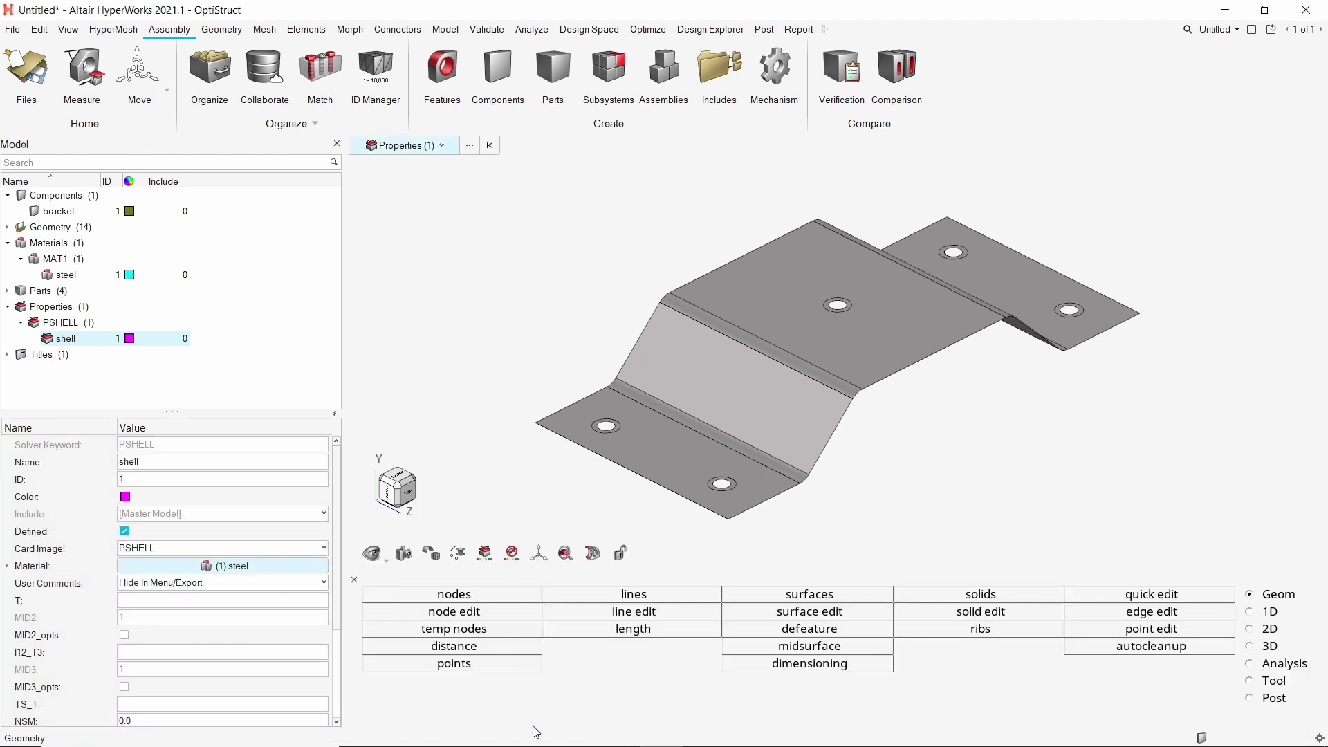
click(261, 601)
text(1)
key(Return)
Assign the shell property to the bracket component.
click(60, 214)
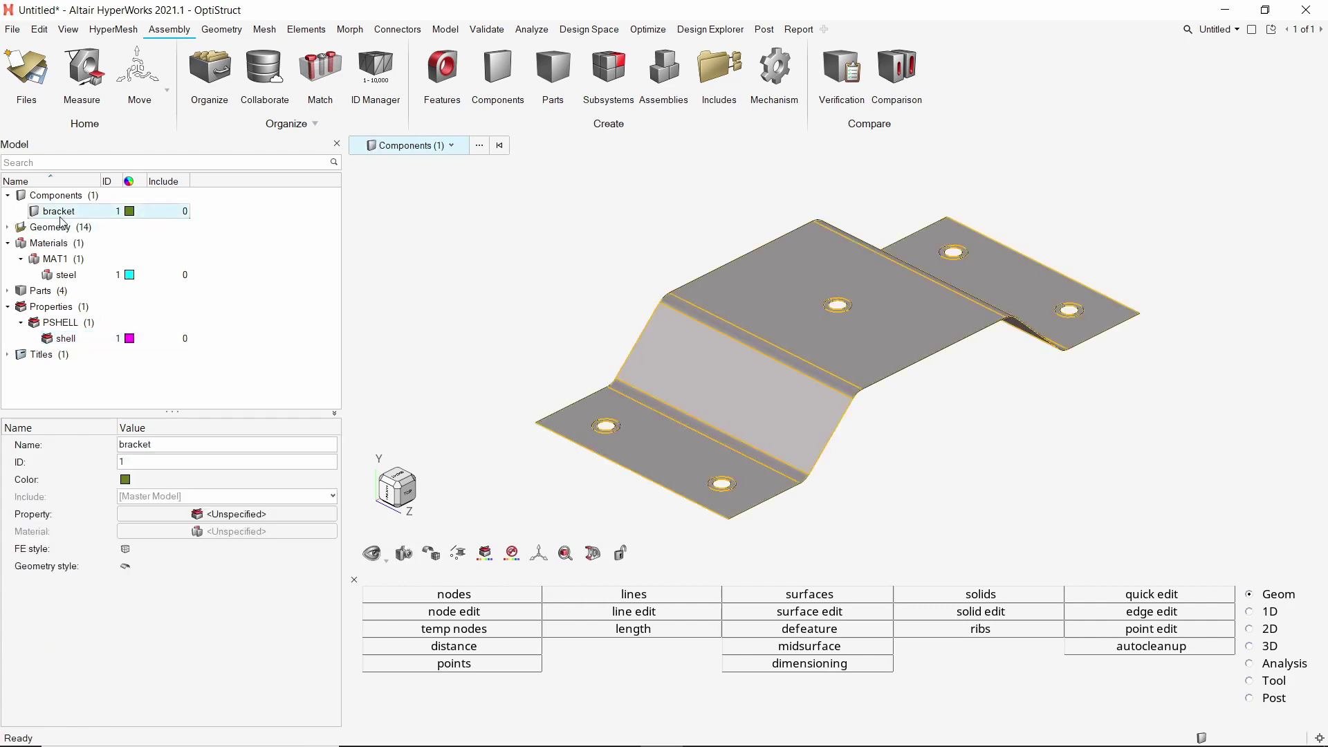
click(221, 518)
click(281, 531)
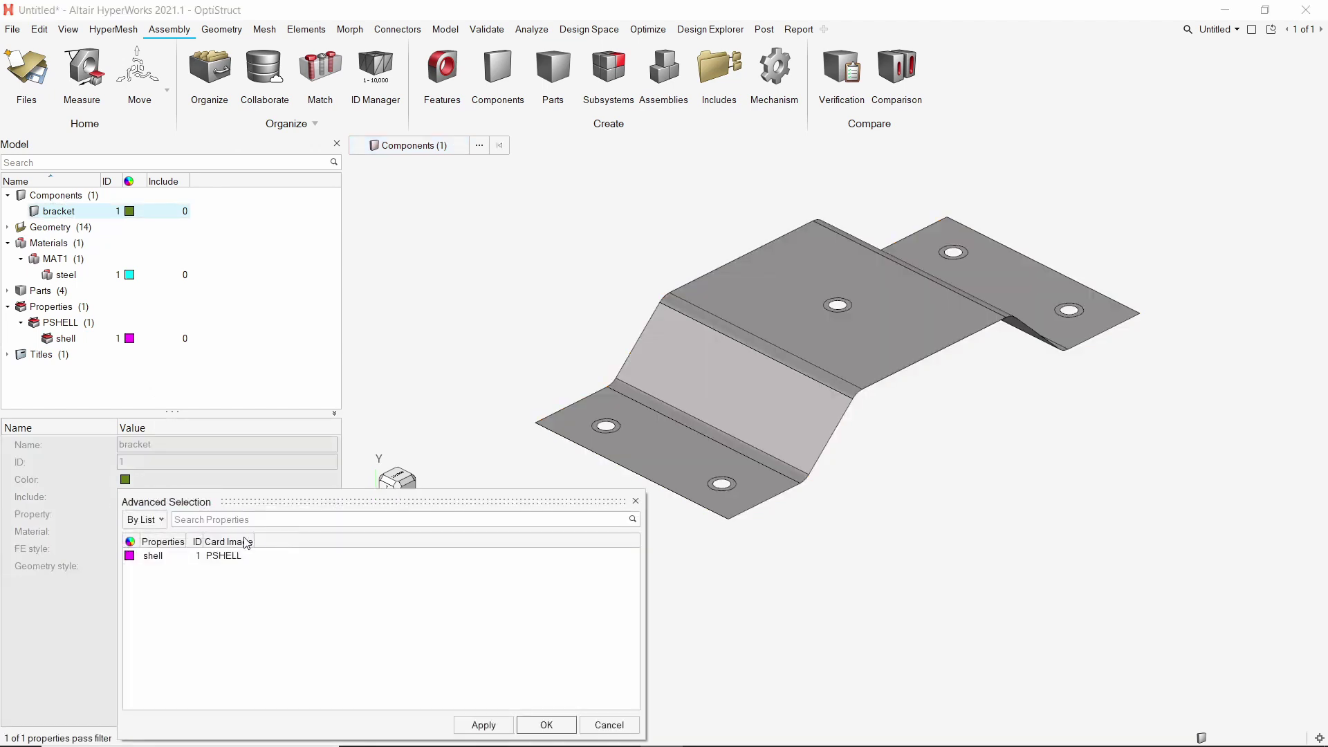
click(152, 557)
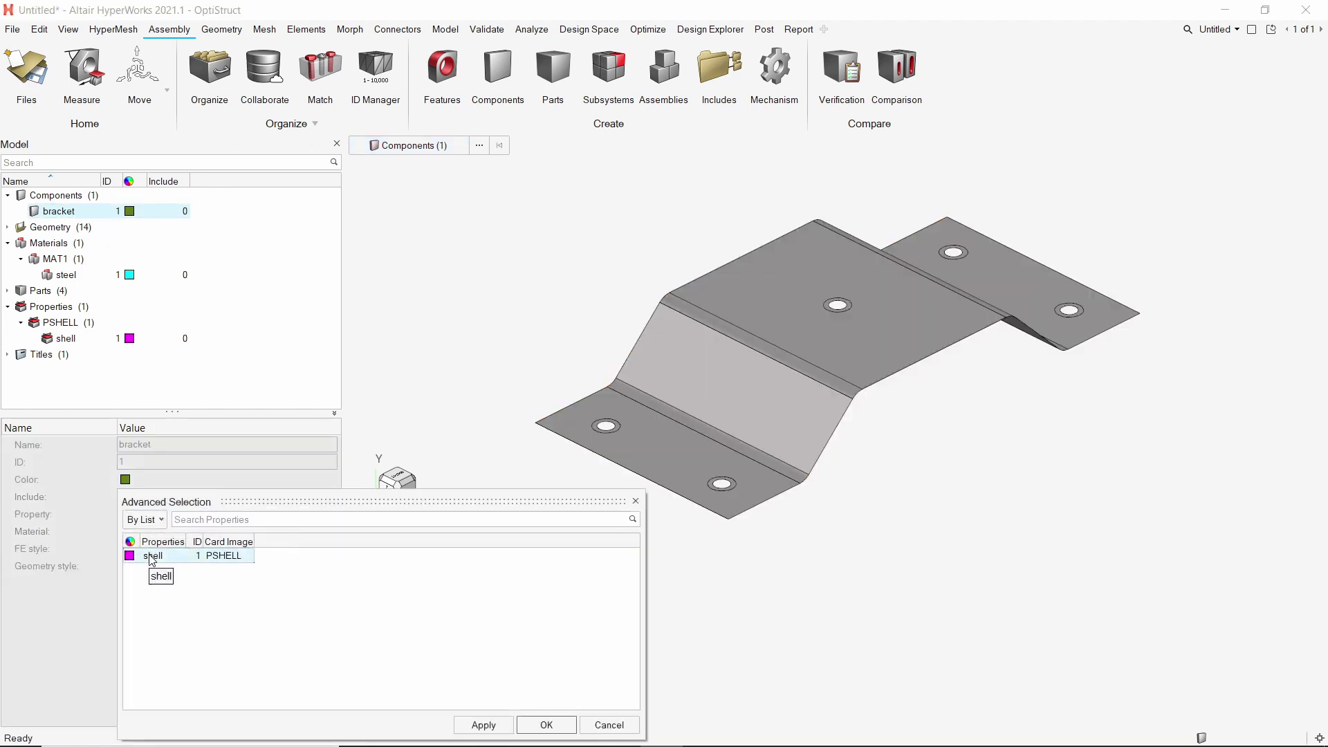
click(546, 725)
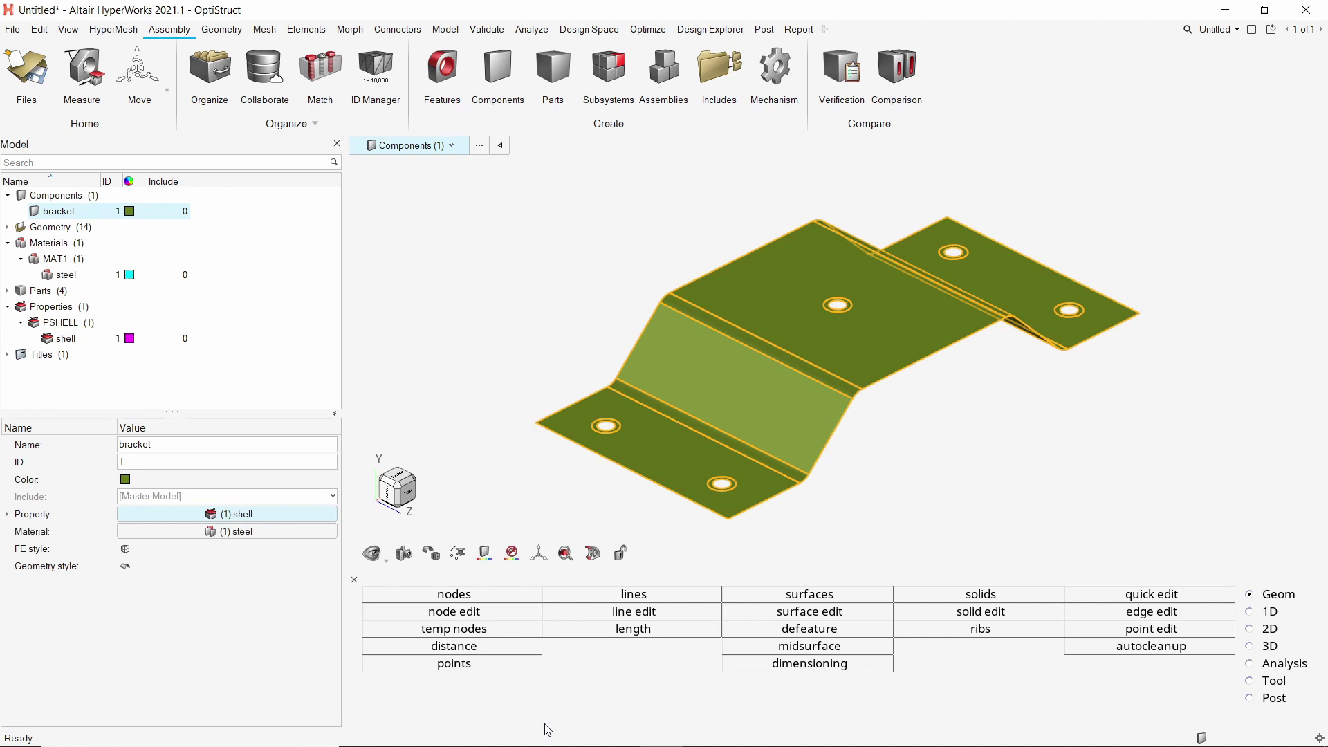
Select the five washer ring surfaces around the bolt holes for General 2D Mesh.
click(271, 30)
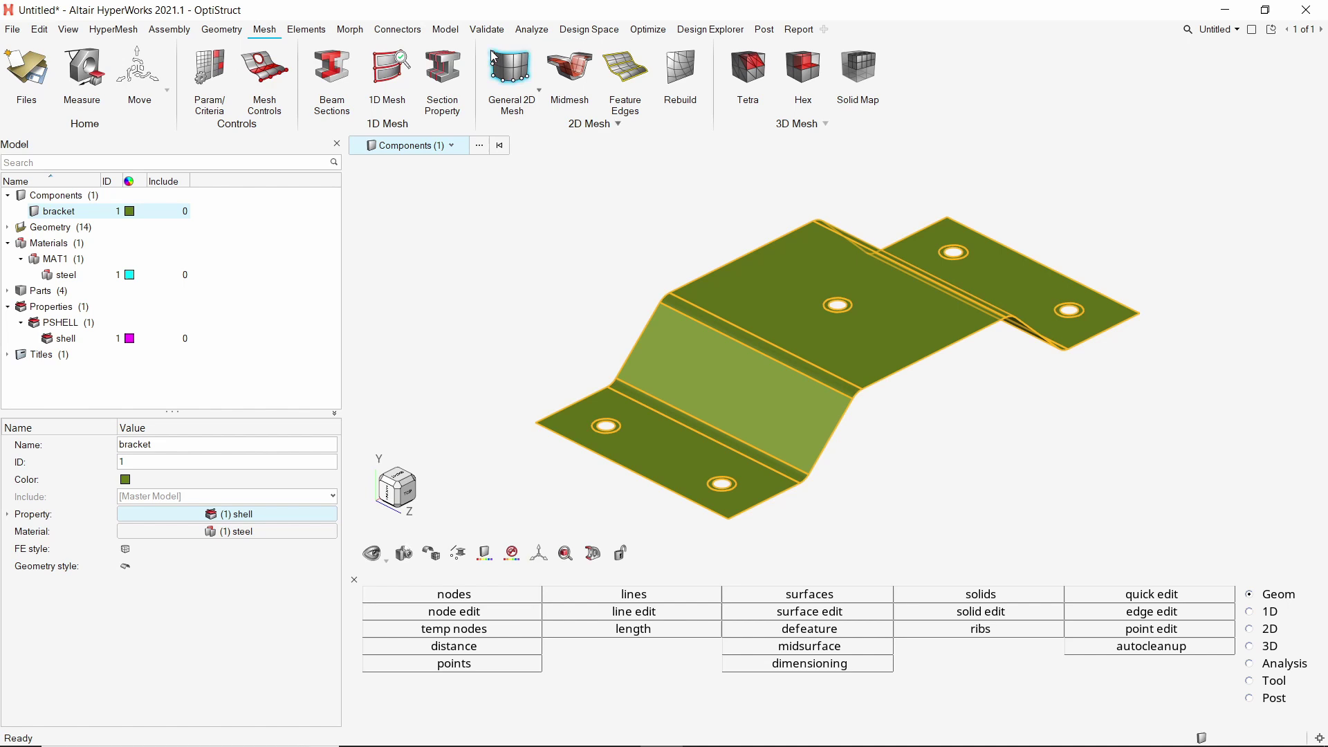
click(514, 67)
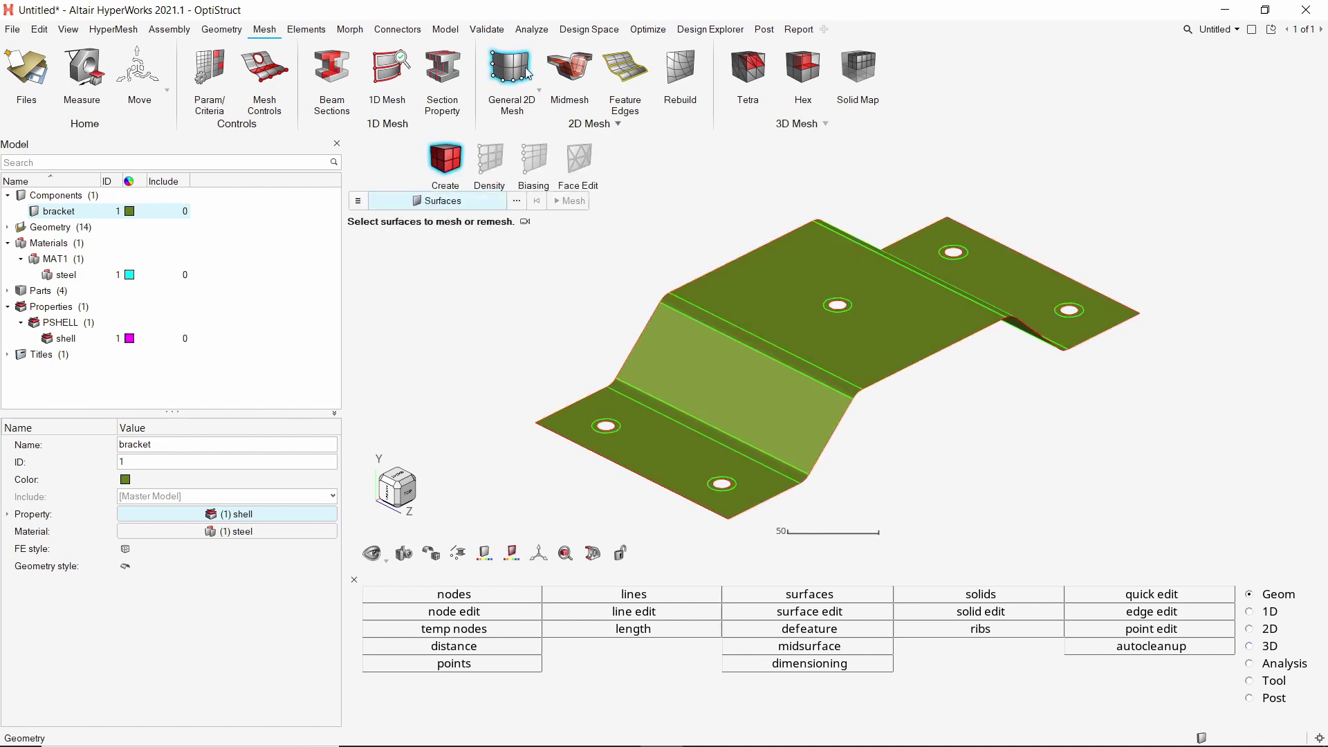
middle_drag(903, 435, 779, 478)
scroll(659, 477, up, 5)
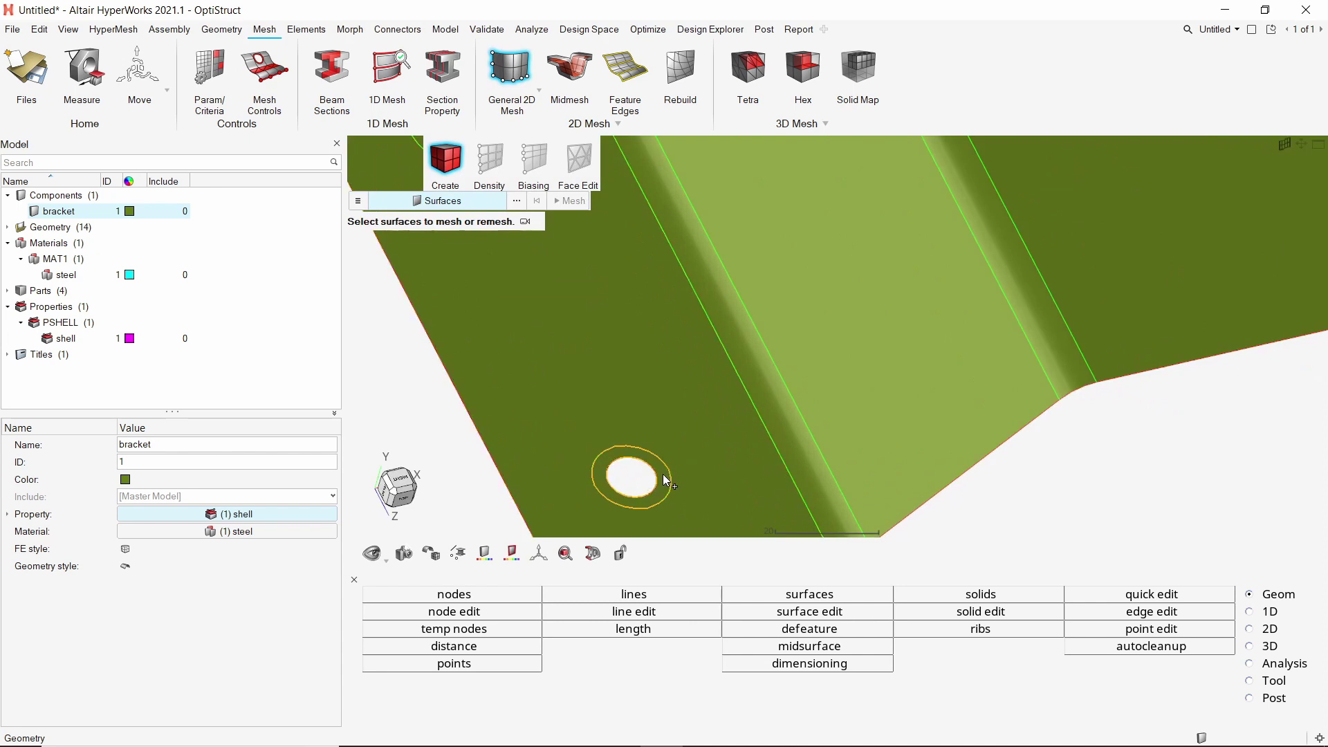
click(659, 479)
middle_drag(641, 430, 578, 431)
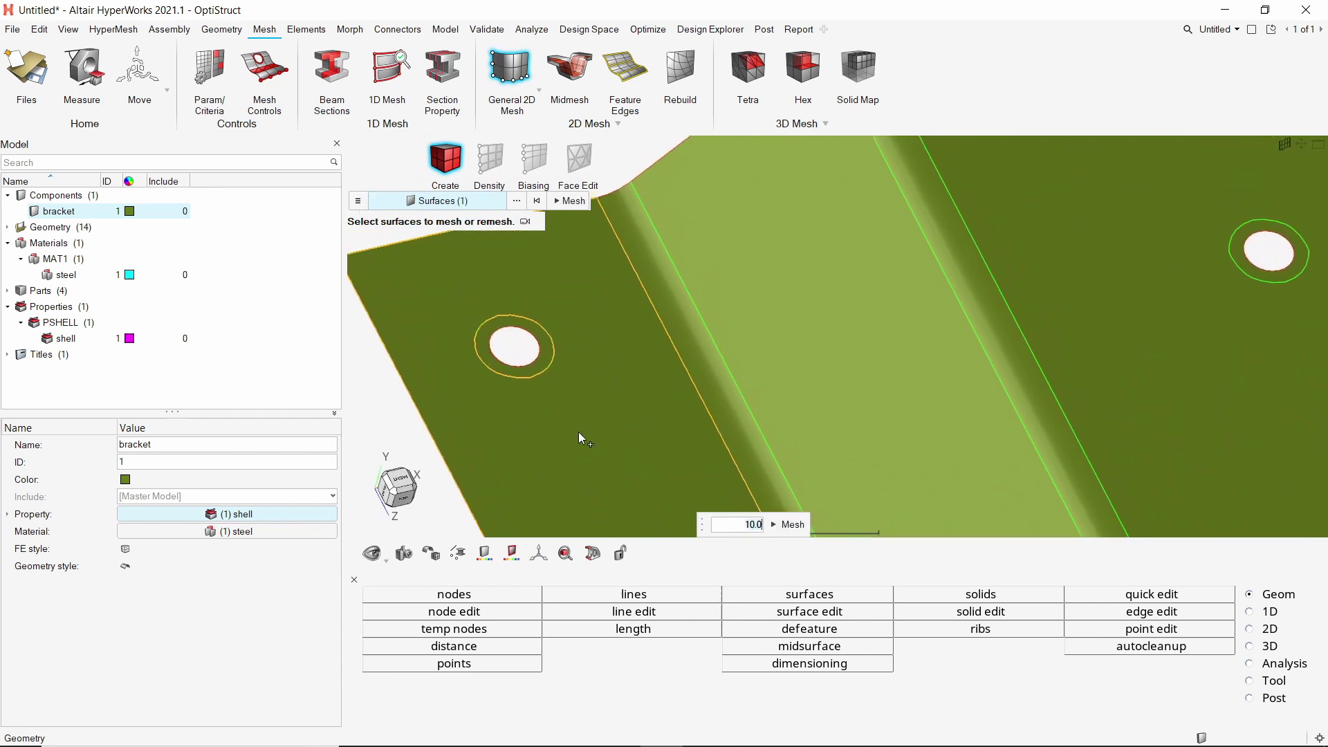
click(541, 339)
middle_drag(899, 350, 613, 406)
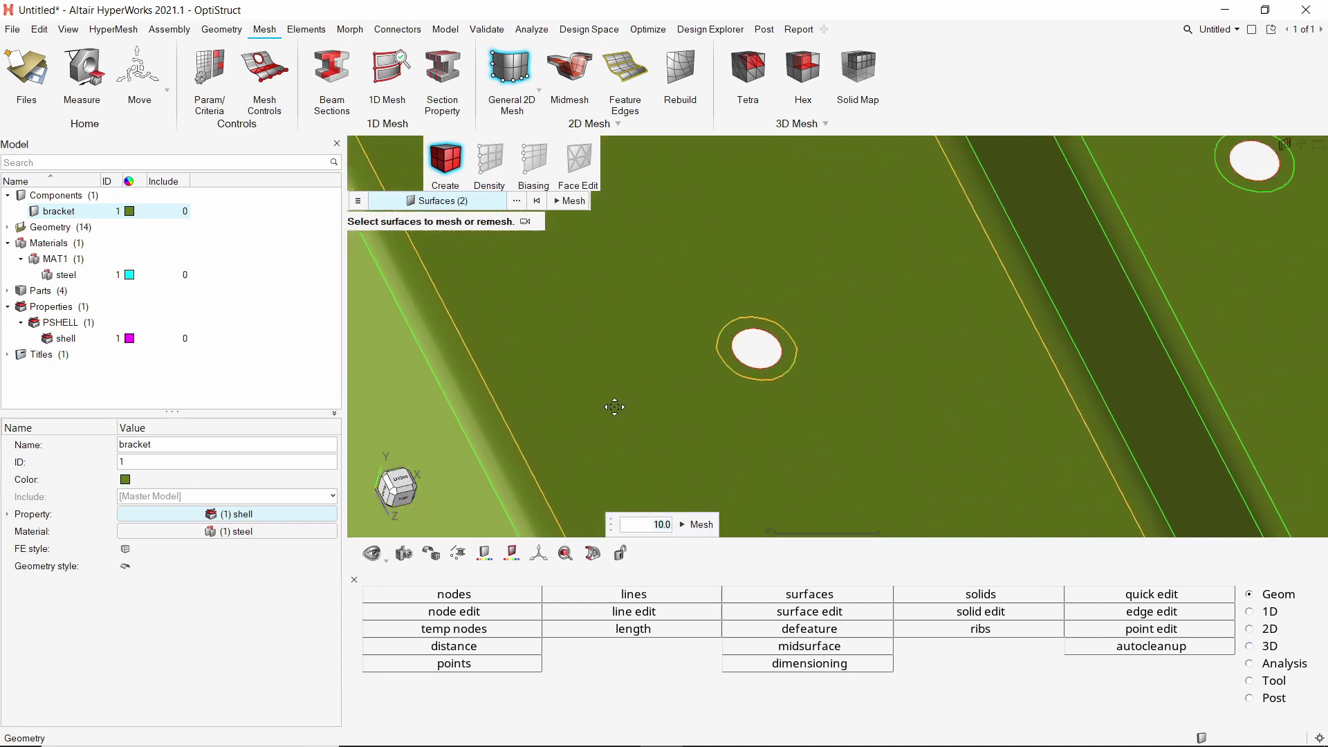
click(790, 363)
middle_drag(937, 359, 994, 270)
click(1004, 256)
middle_drag(1052, 439, 1140, 389)
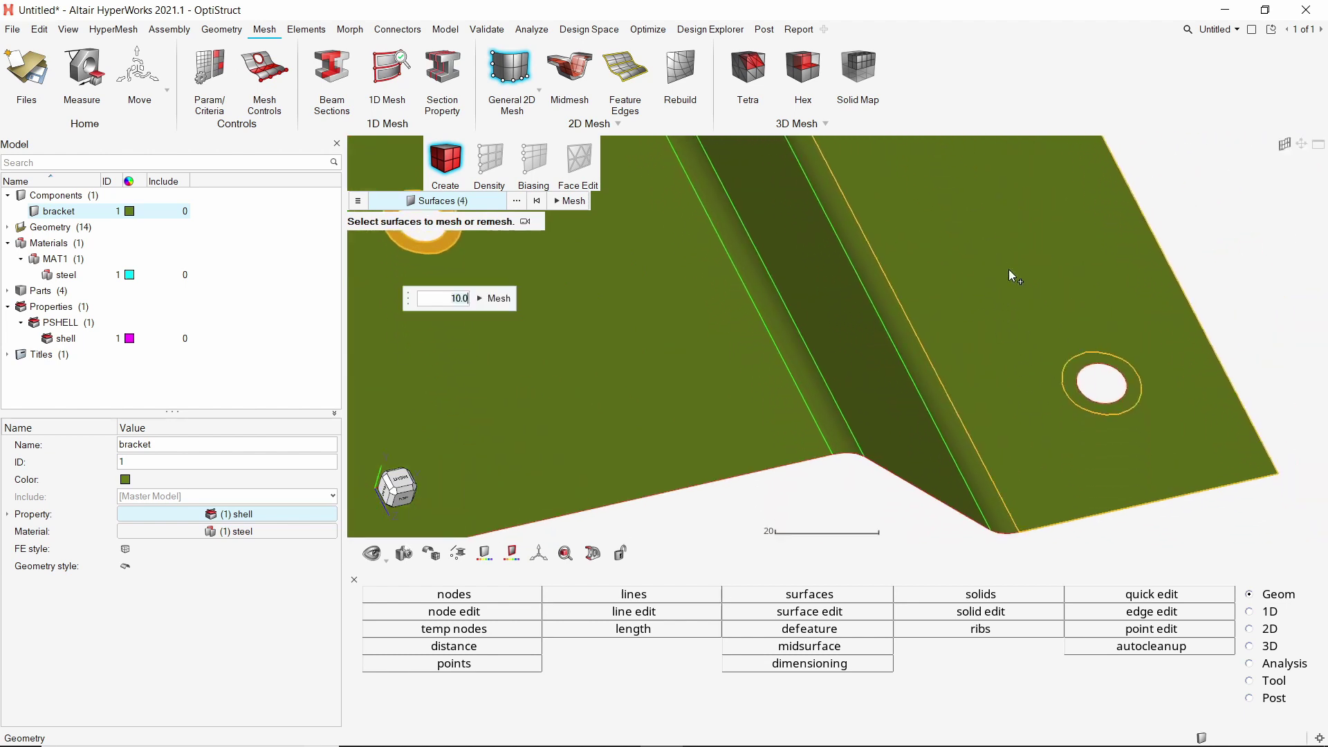
click(1138, 398)
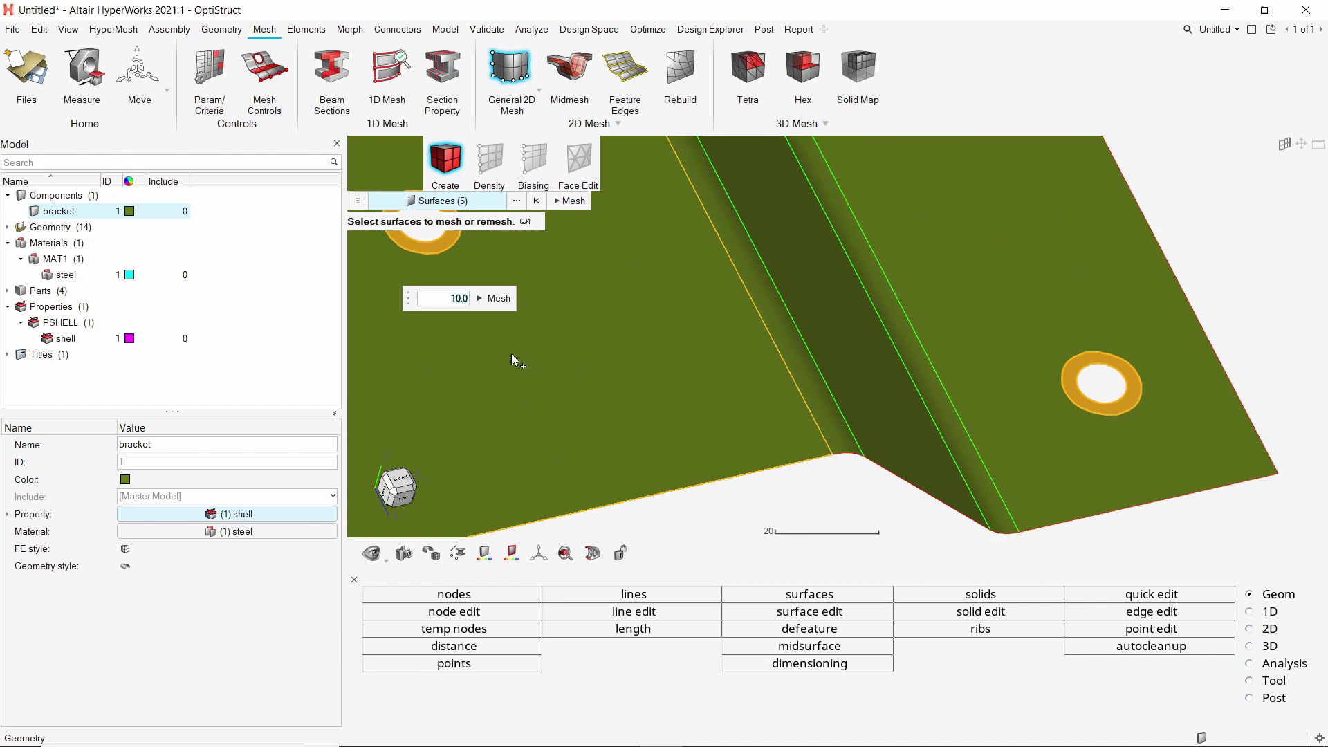
Mesh the selected washer rings at element size 4 after reviewing the Advanced and Adaptive options.
text(4)
click(357, 205)
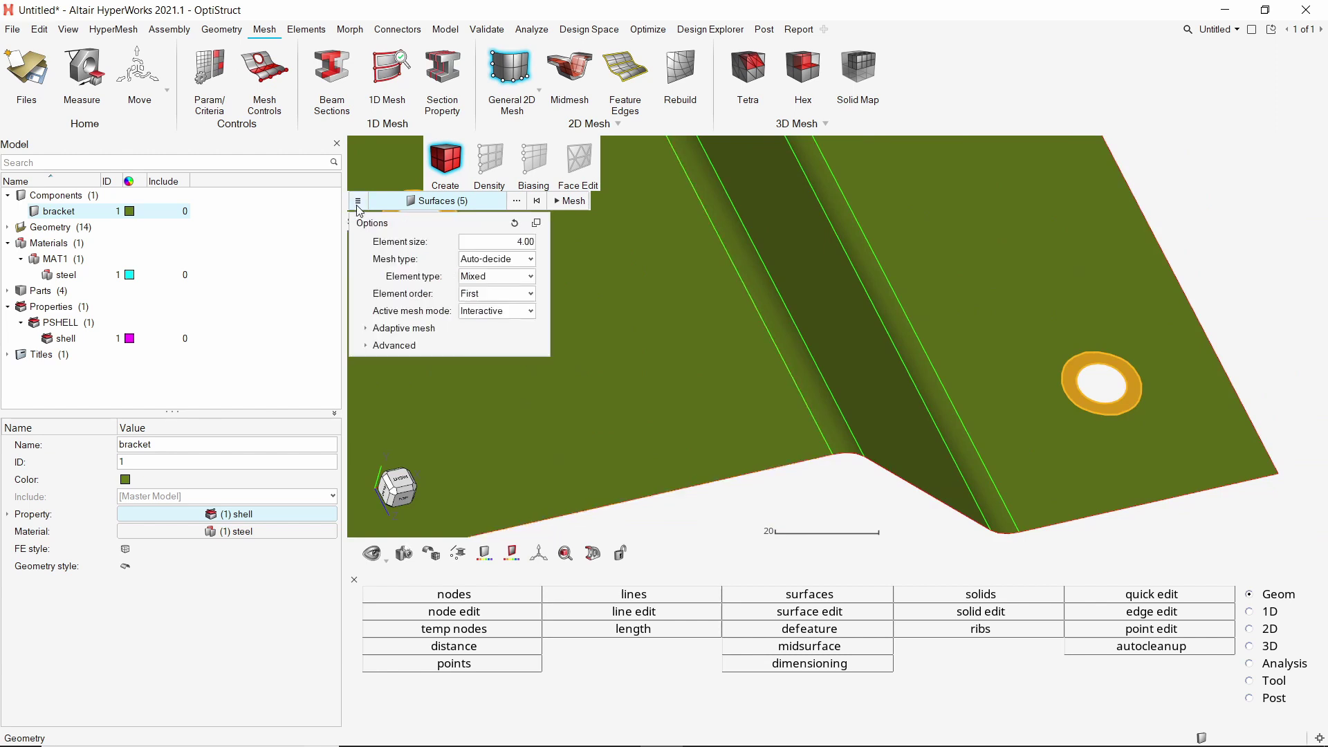
click(367, 347)
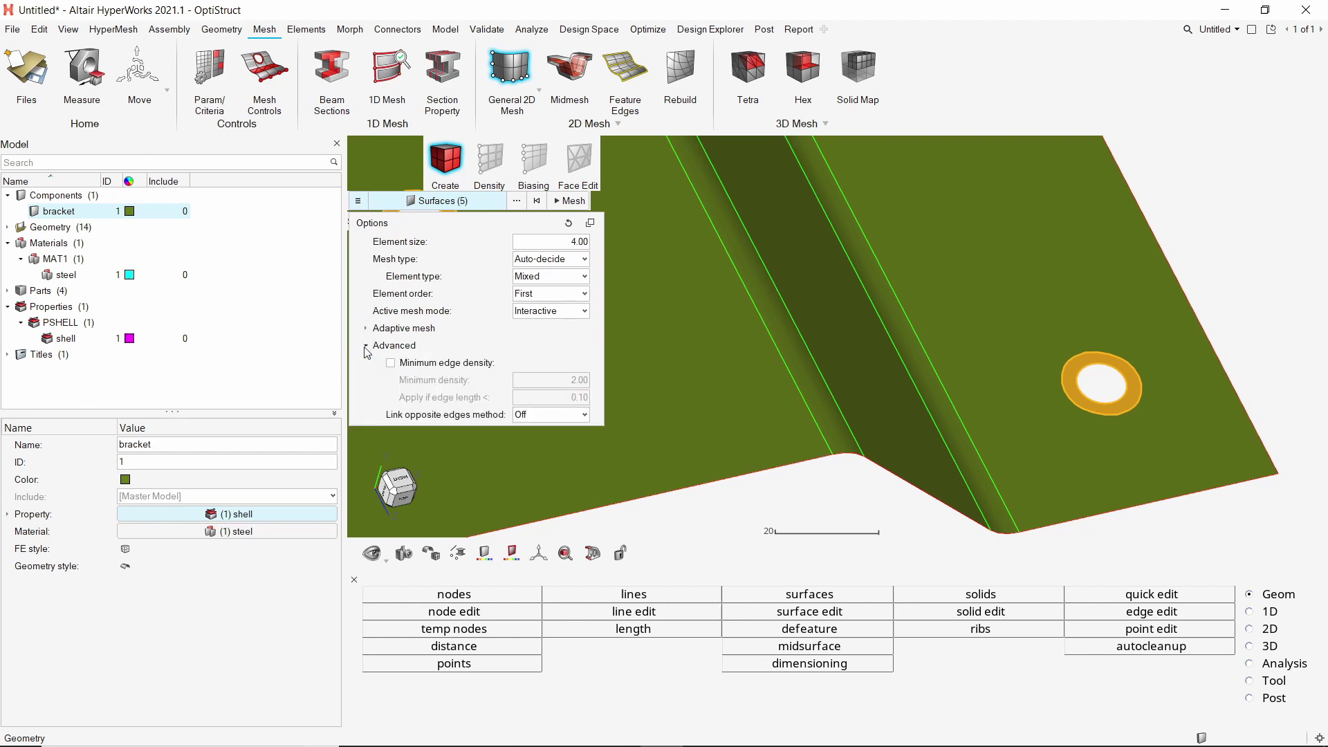
click(368, 347)
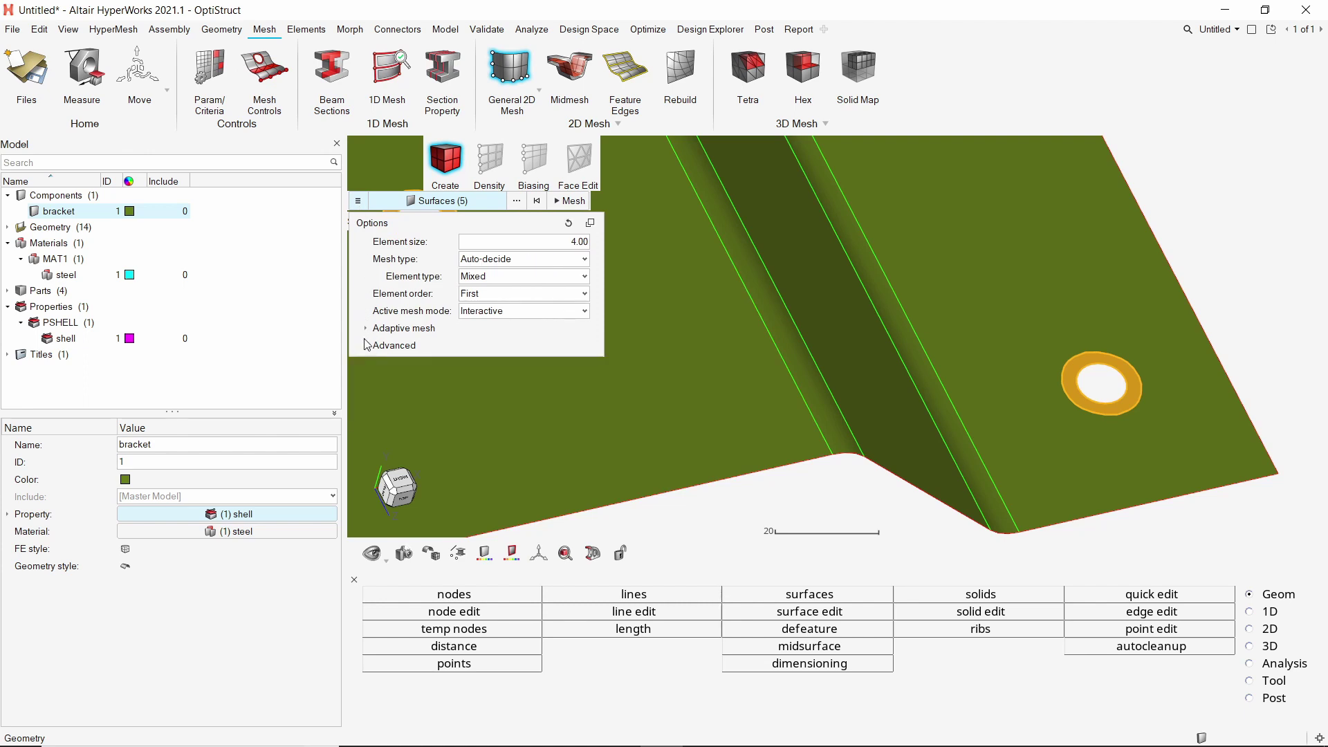
click(366, 329)
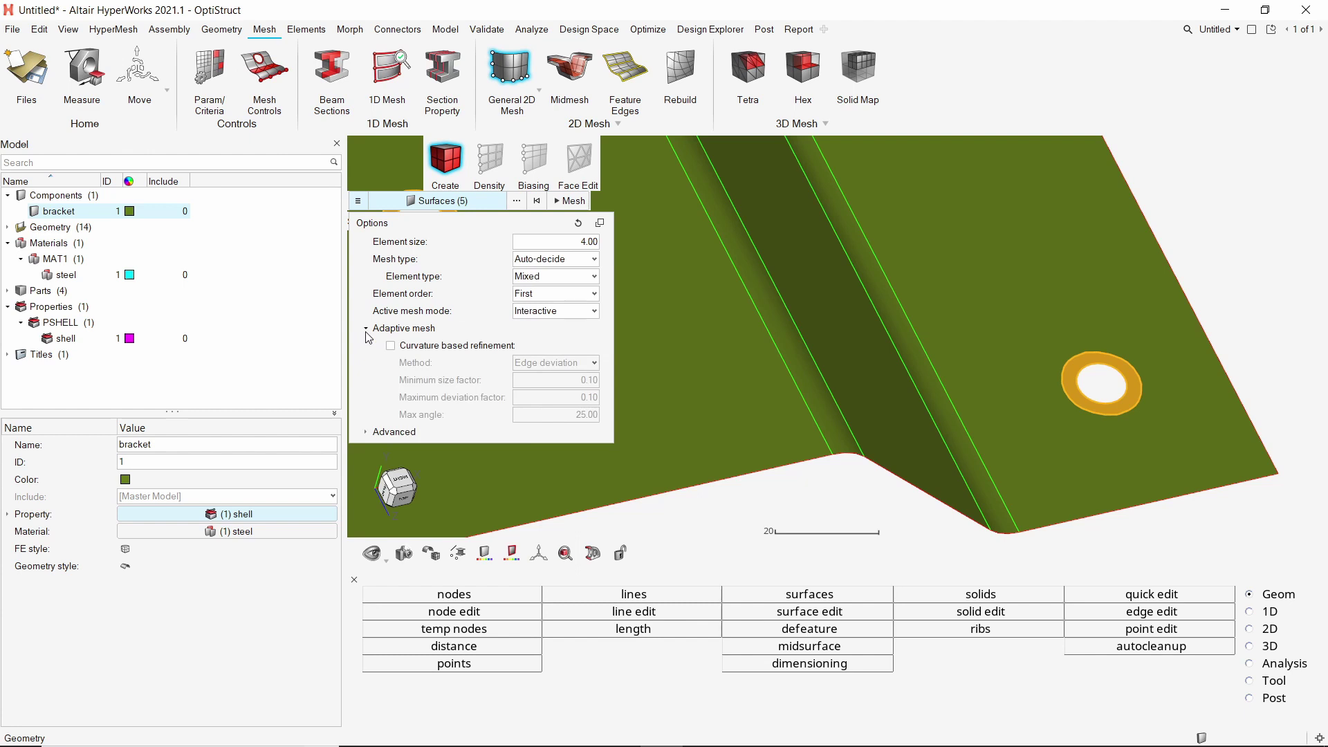
click(367, 329)
click(569, 201)
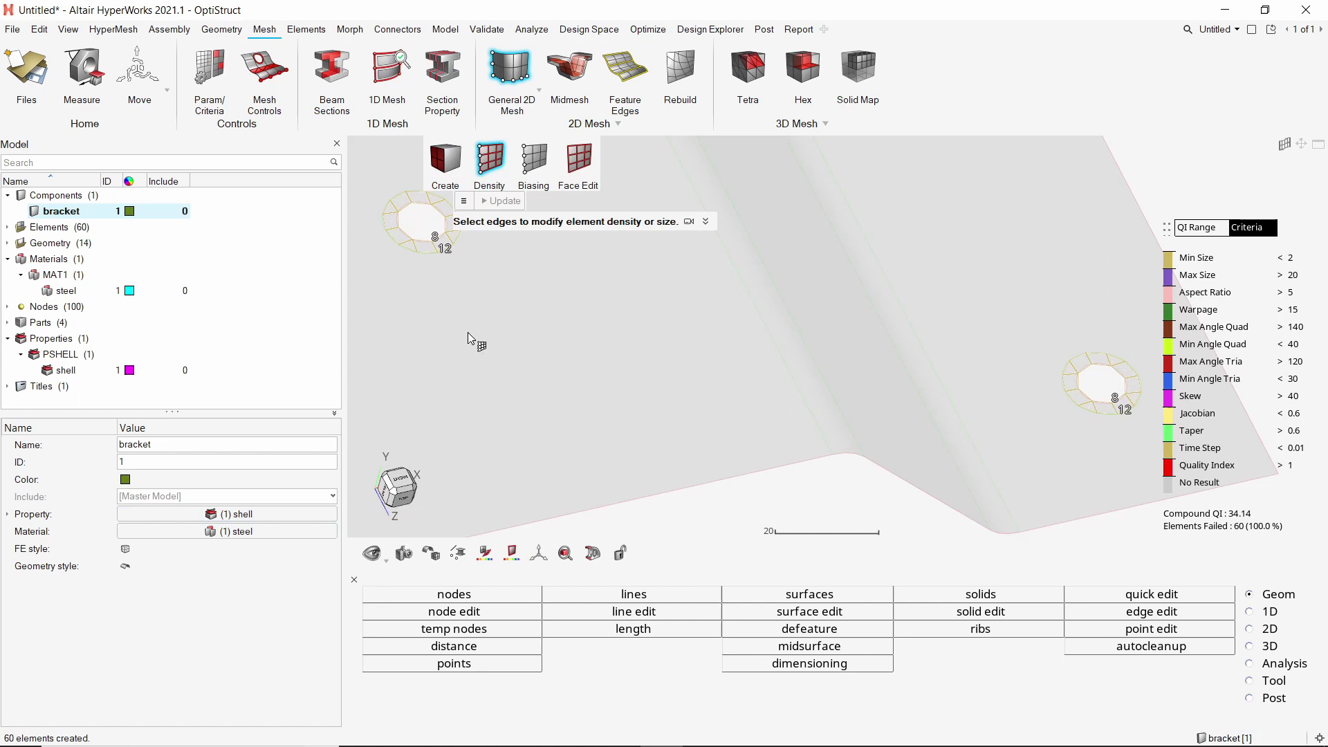
Pick the washer rings' hole edges for density editing.
scroll(761, 346, down, 4)
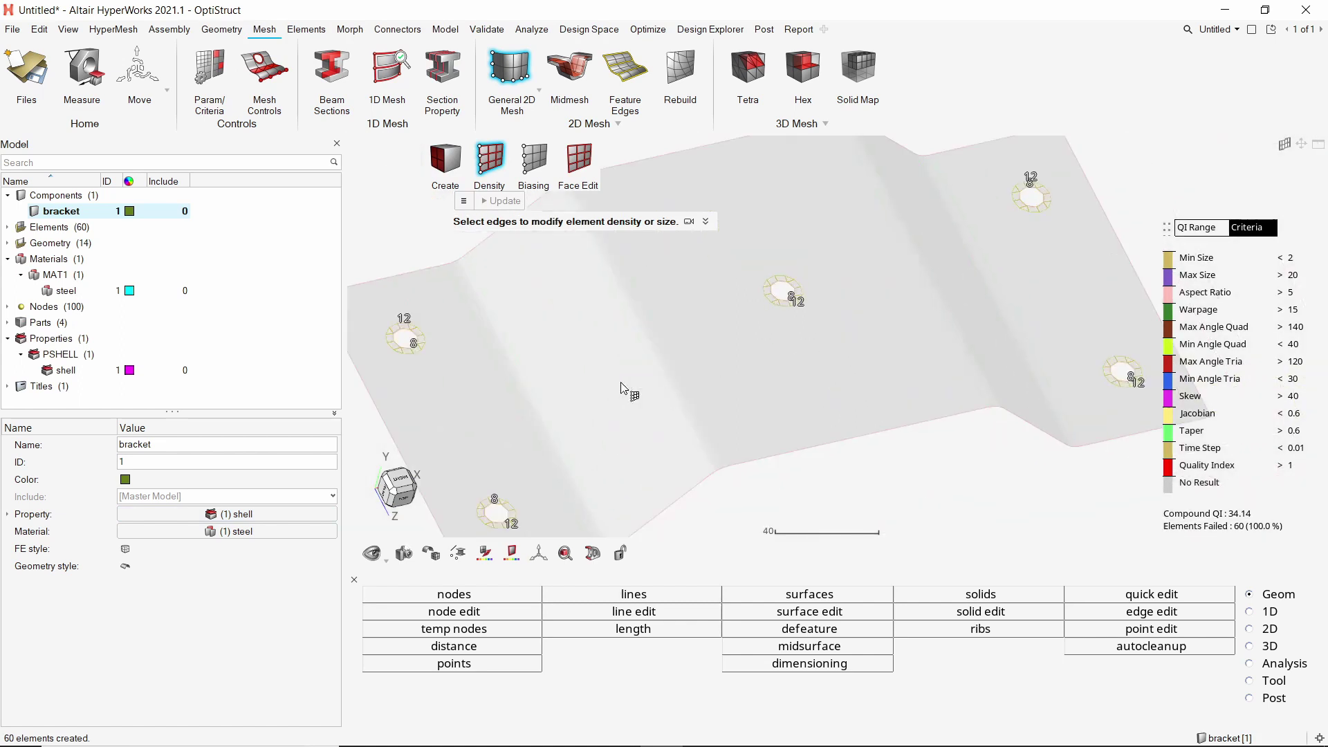
ctrl+right_drag(629, 385, 756, 367)
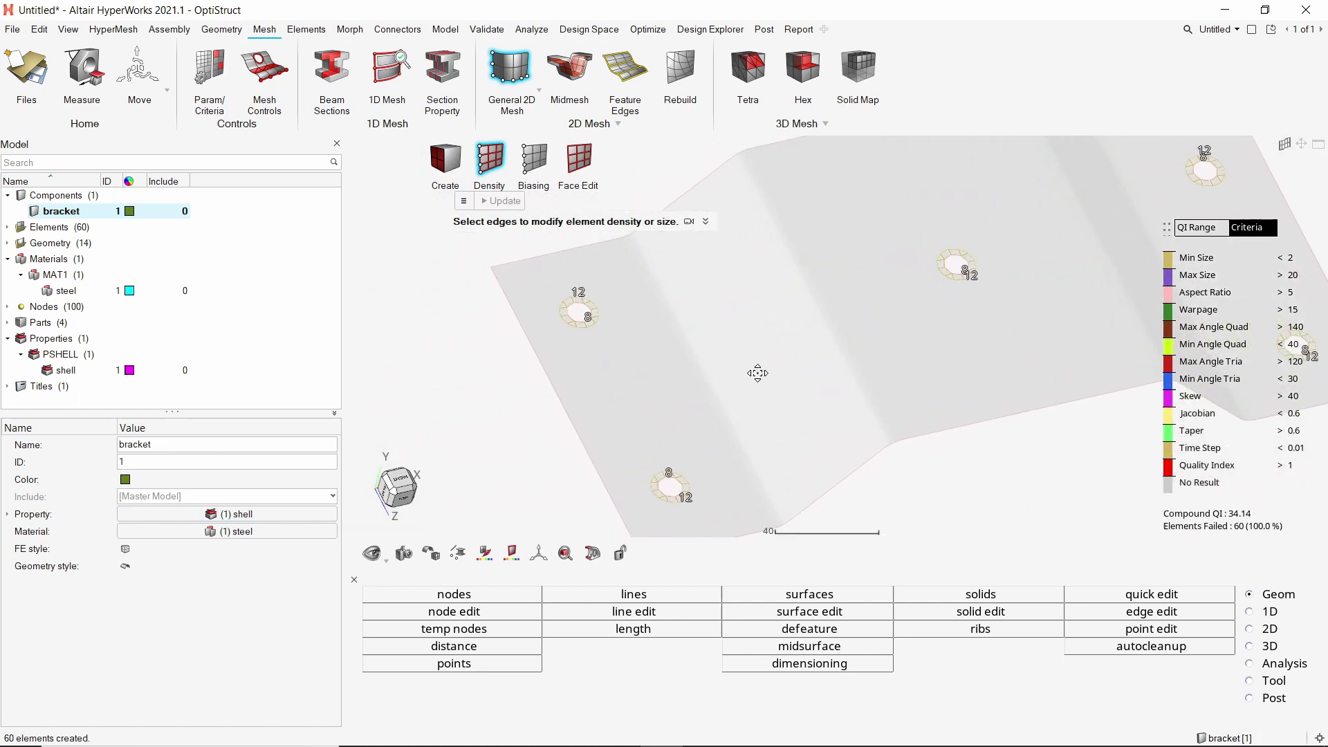
scroll(584, 306, up, 4)
click(600, 305)
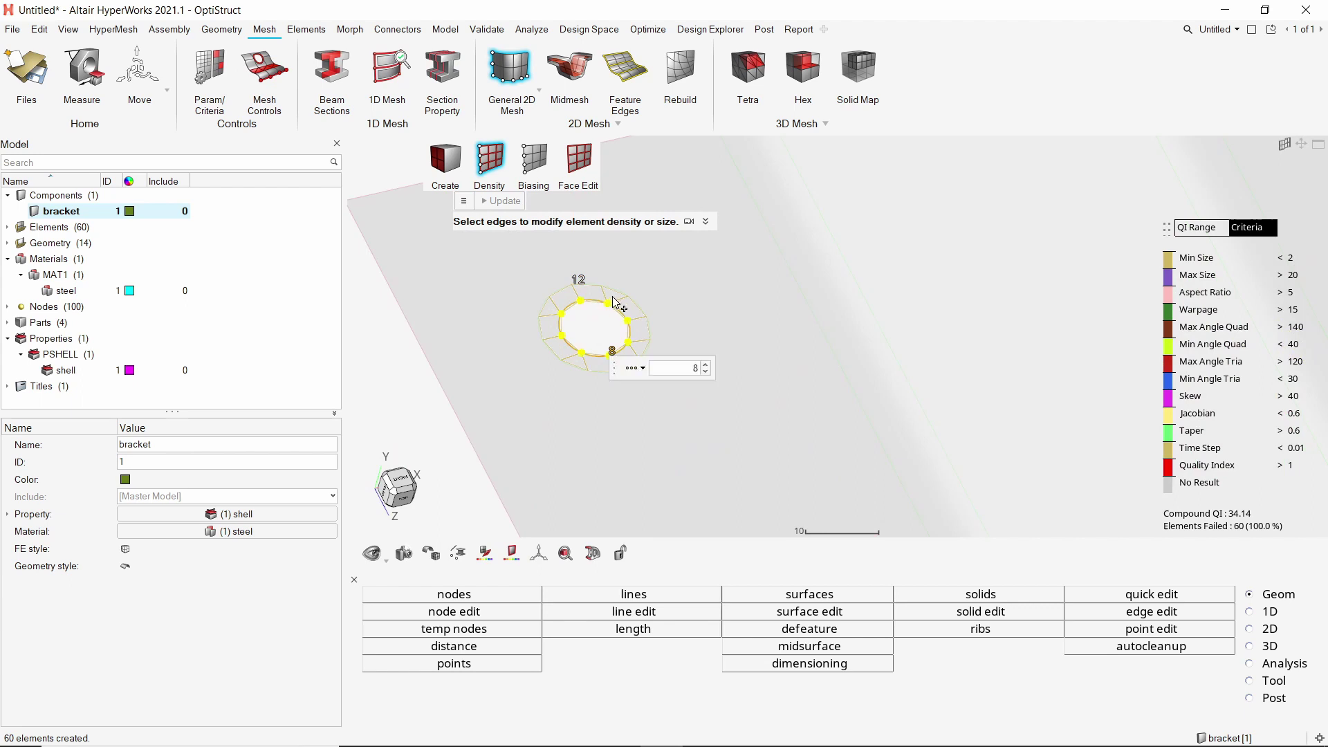
scroll(798, 425, down, 4)
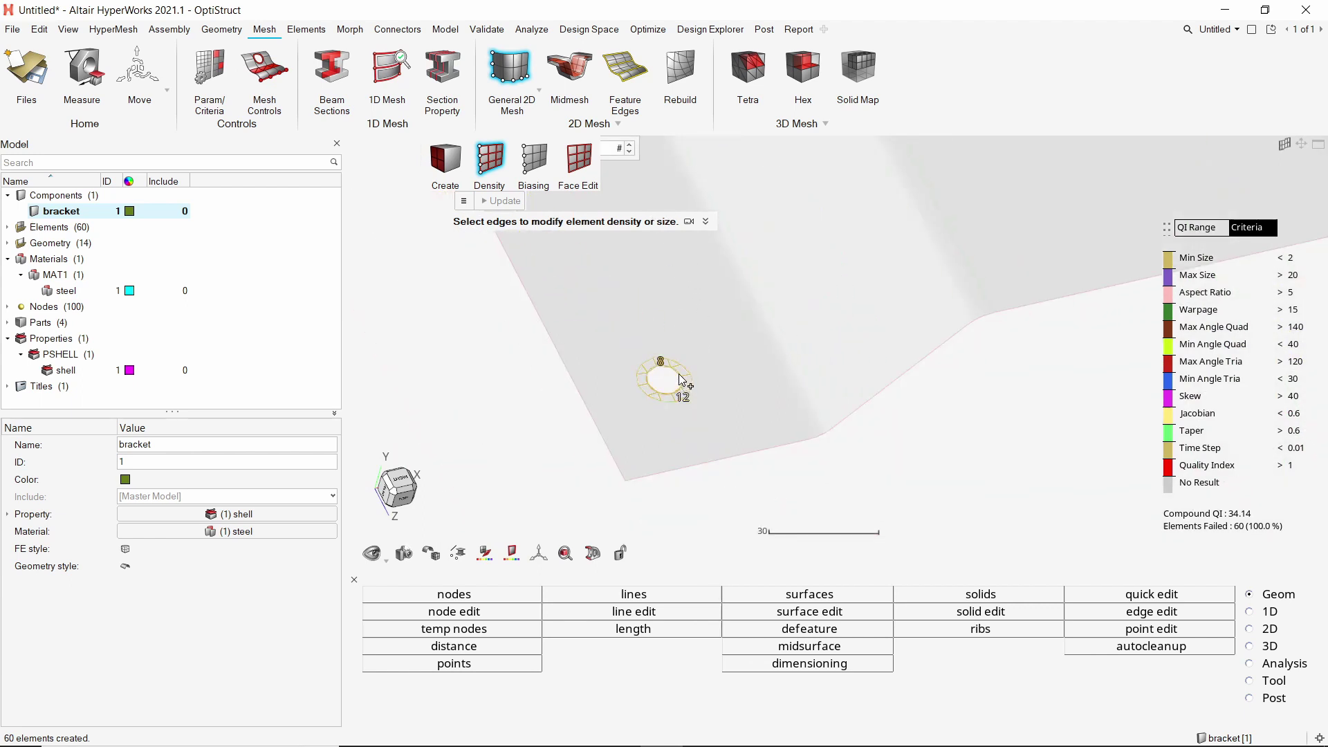
ctrl+drag(910, 298, 696, 303)
scroll(695, 303, up, 4)
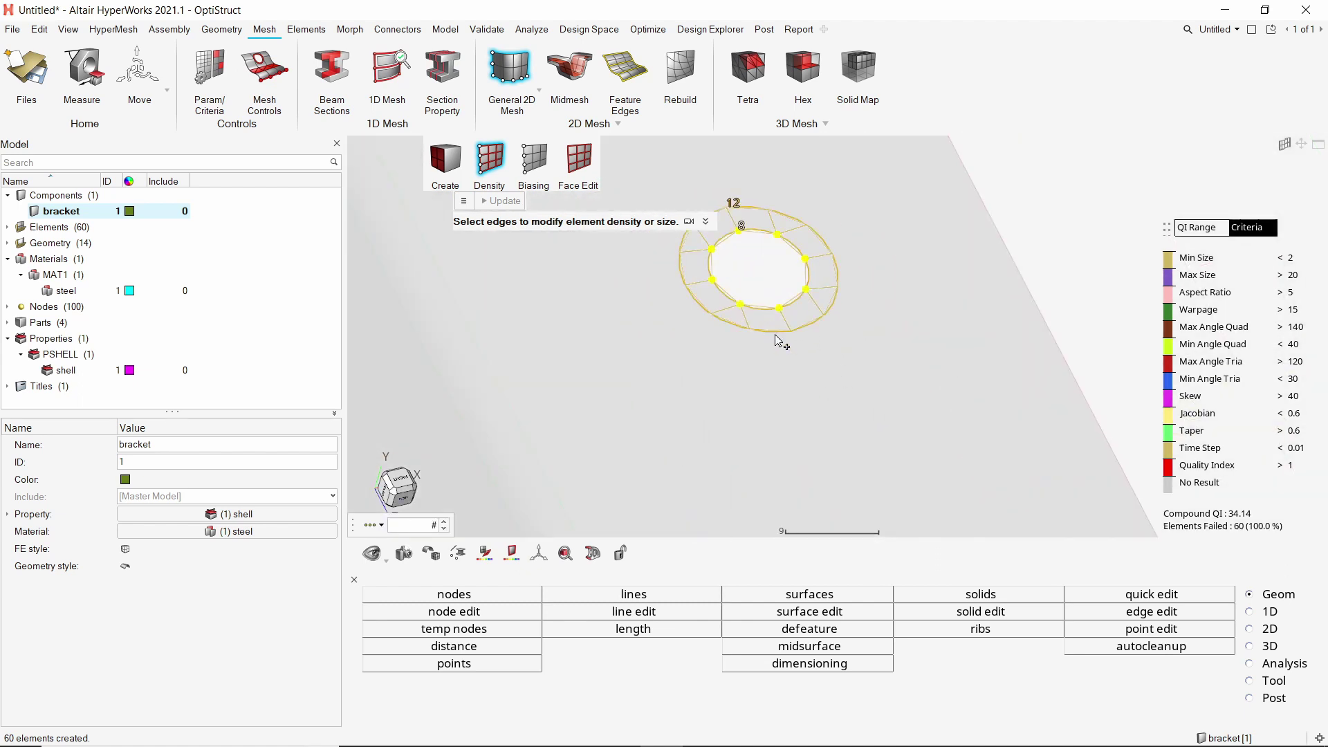
key(f)
scroll(900, 445, up, 5)
click(892, 478)
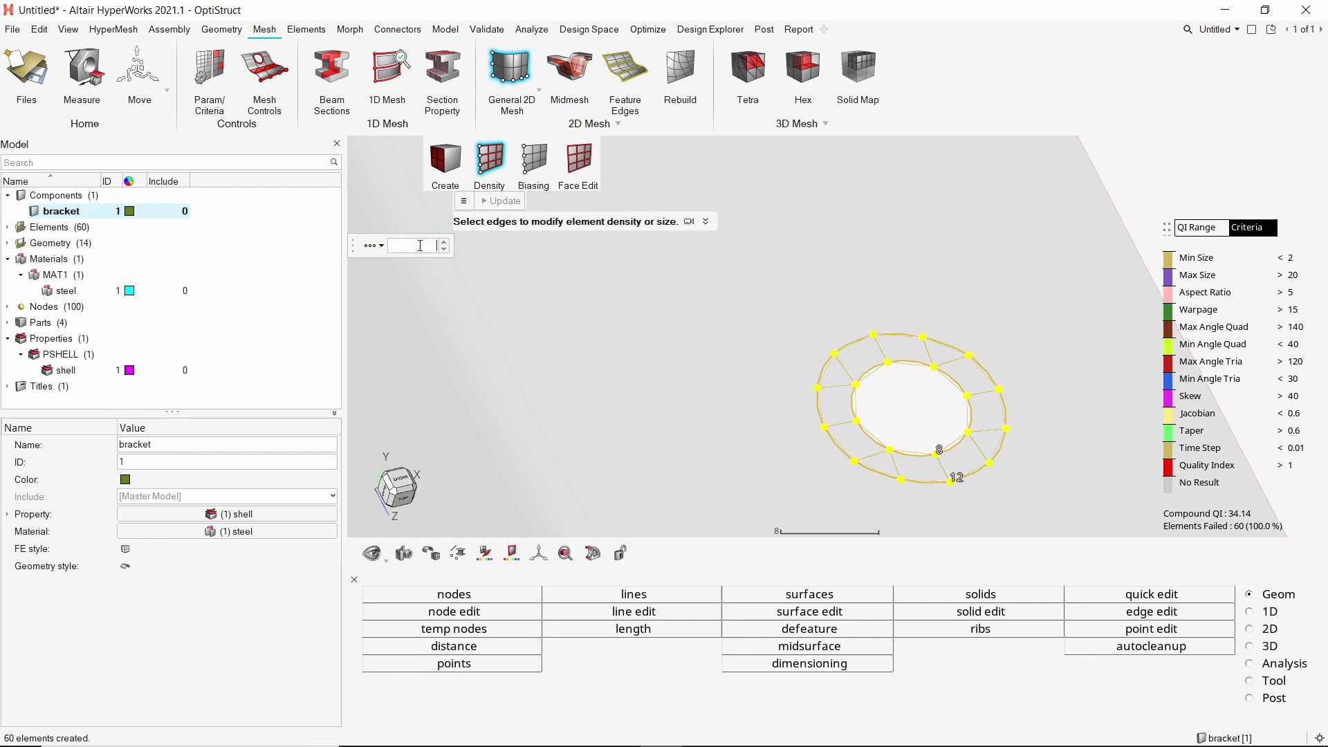
Apply density 12 to the picked edges and exit the Density tool.
key(Return)
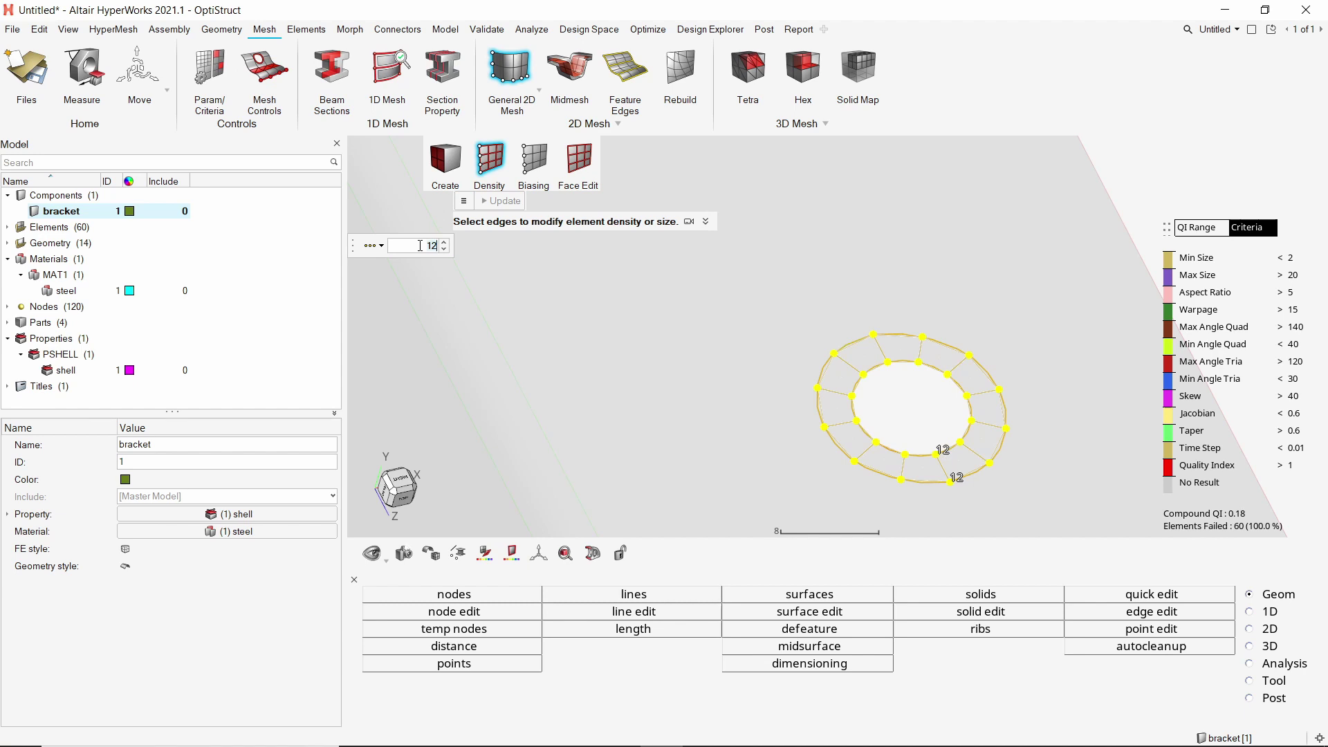
right_click(666, 309)
click(648, 304)
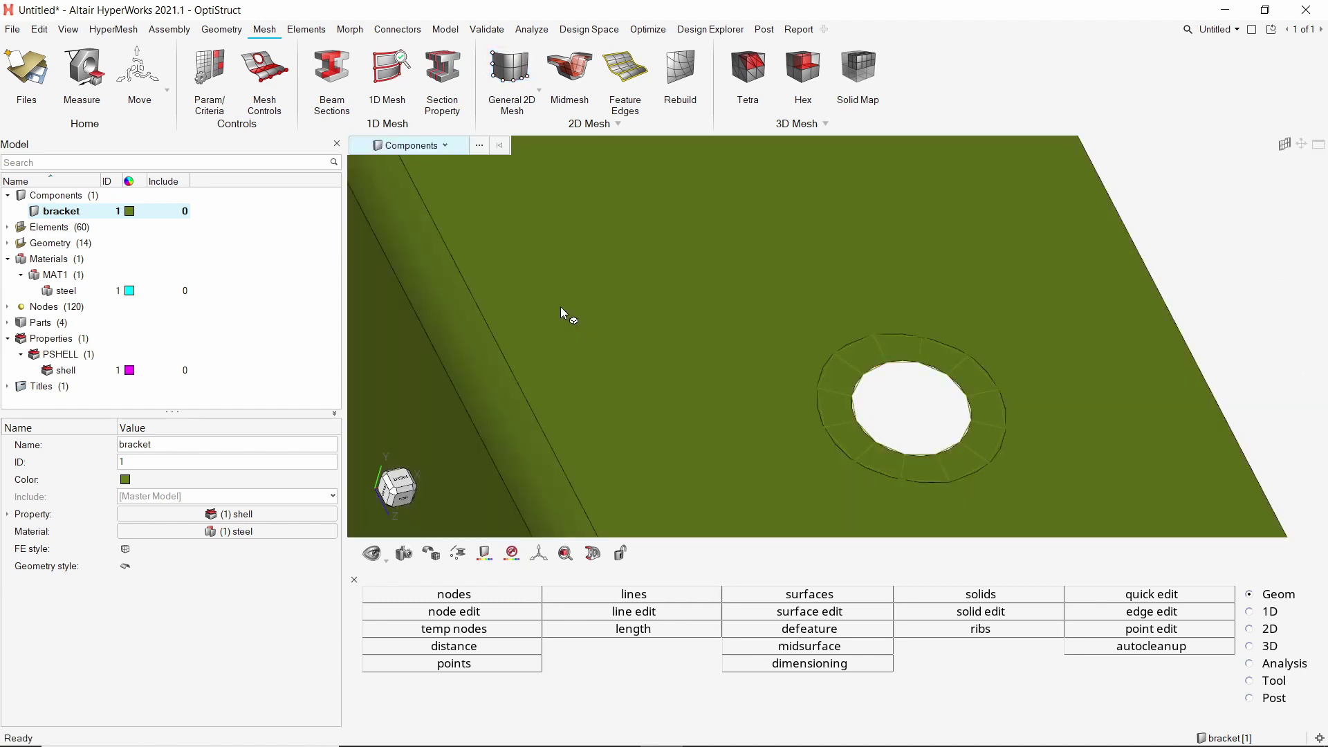
key(f)
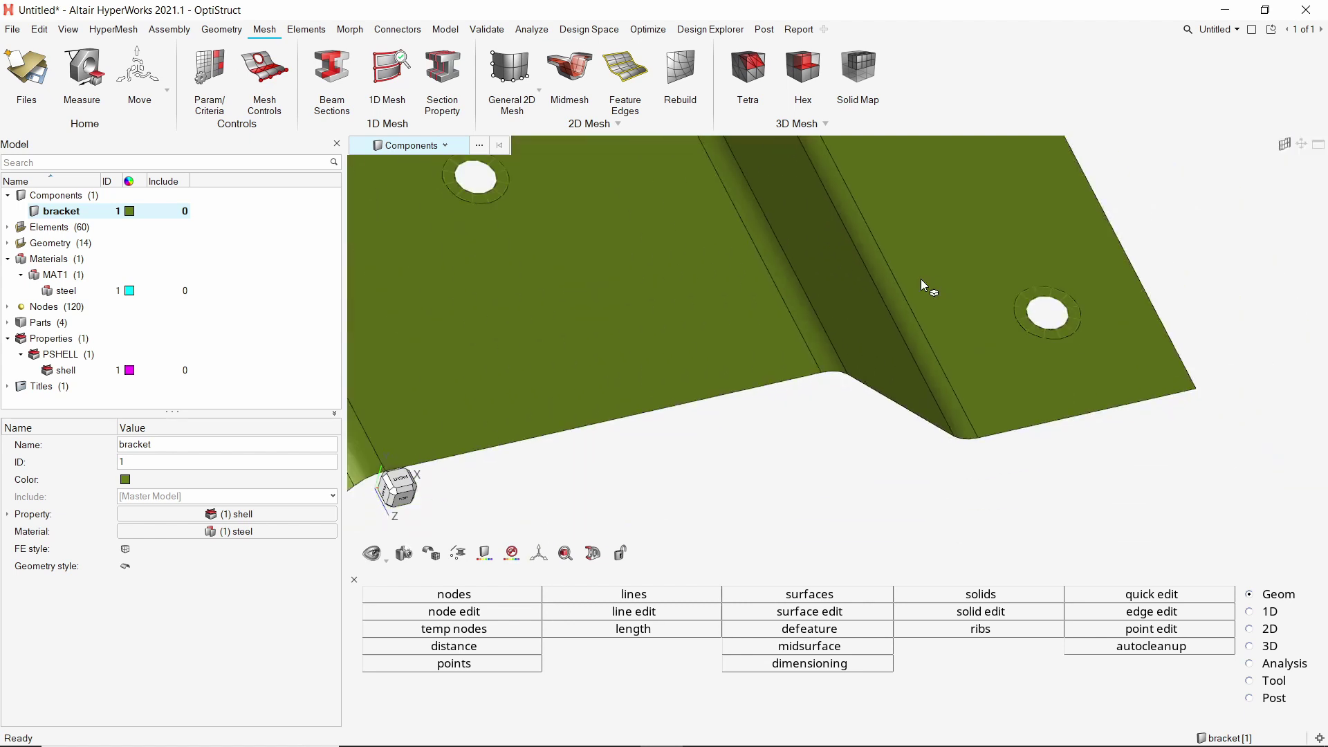
ctrl+right_drag(777, 378, 786, 375)
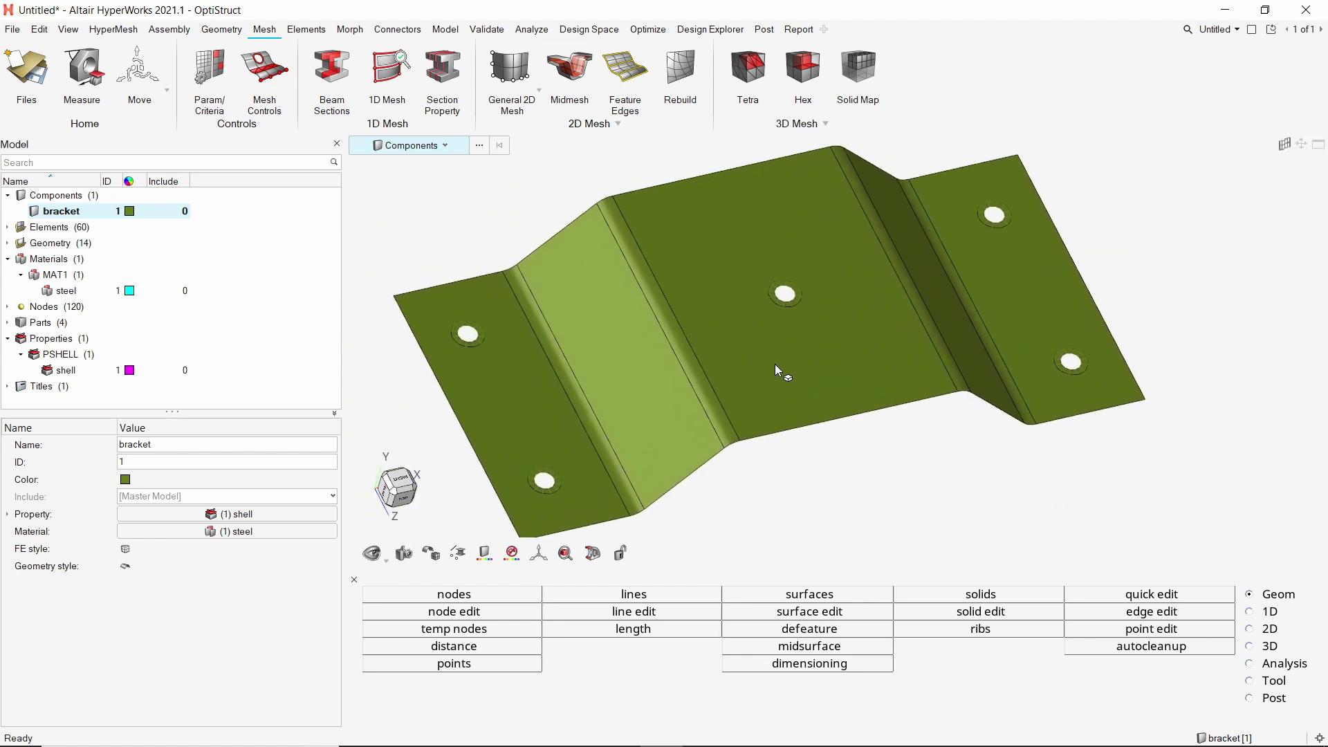
Mesh the flange, fillet and middle panel surfaces with General 2D Mesh, then exit the tool.
click(514, 69)
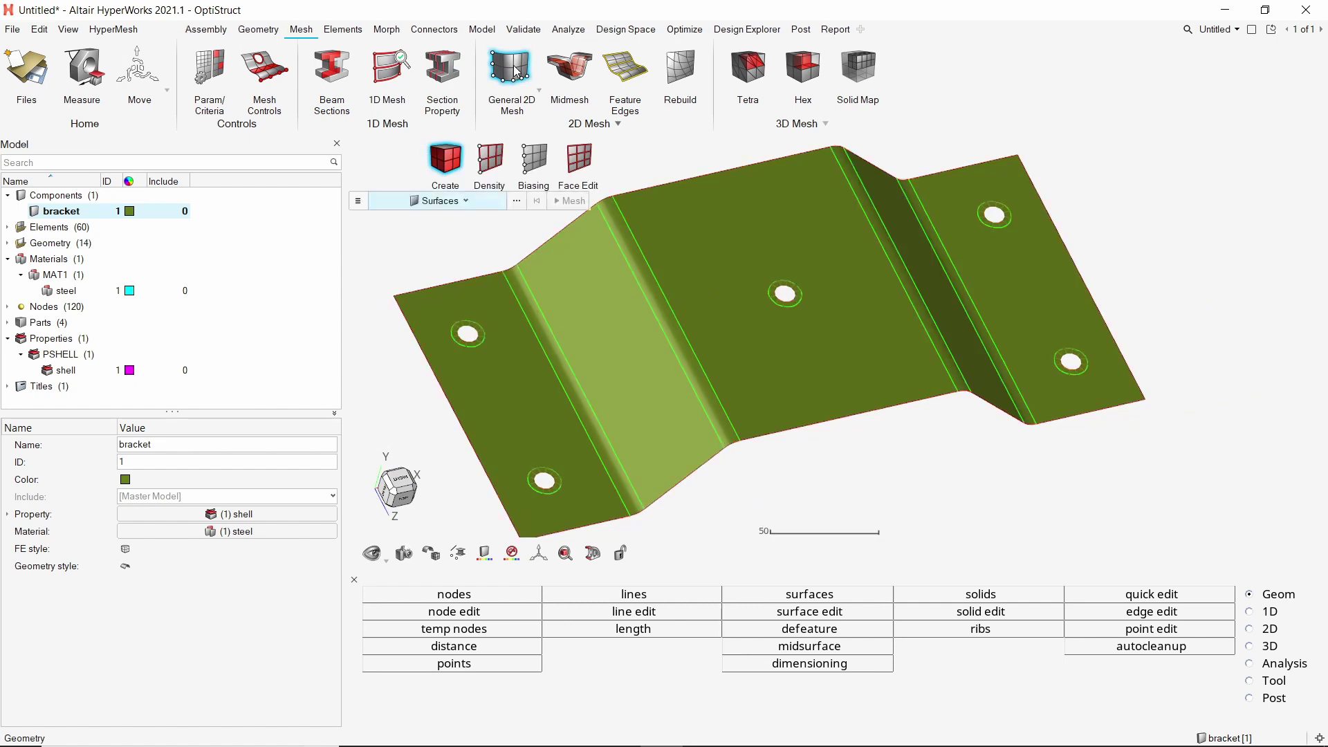
click(525, 392)
mouse_move(566, 378)
mouse_down()
mouse_move(678, 333)
mouse_move(761, 341)
mouse_move(952, 305)
mouse_move(932, 330)
mouse_move(999, 313)
mouse_up()
click(869, 334)
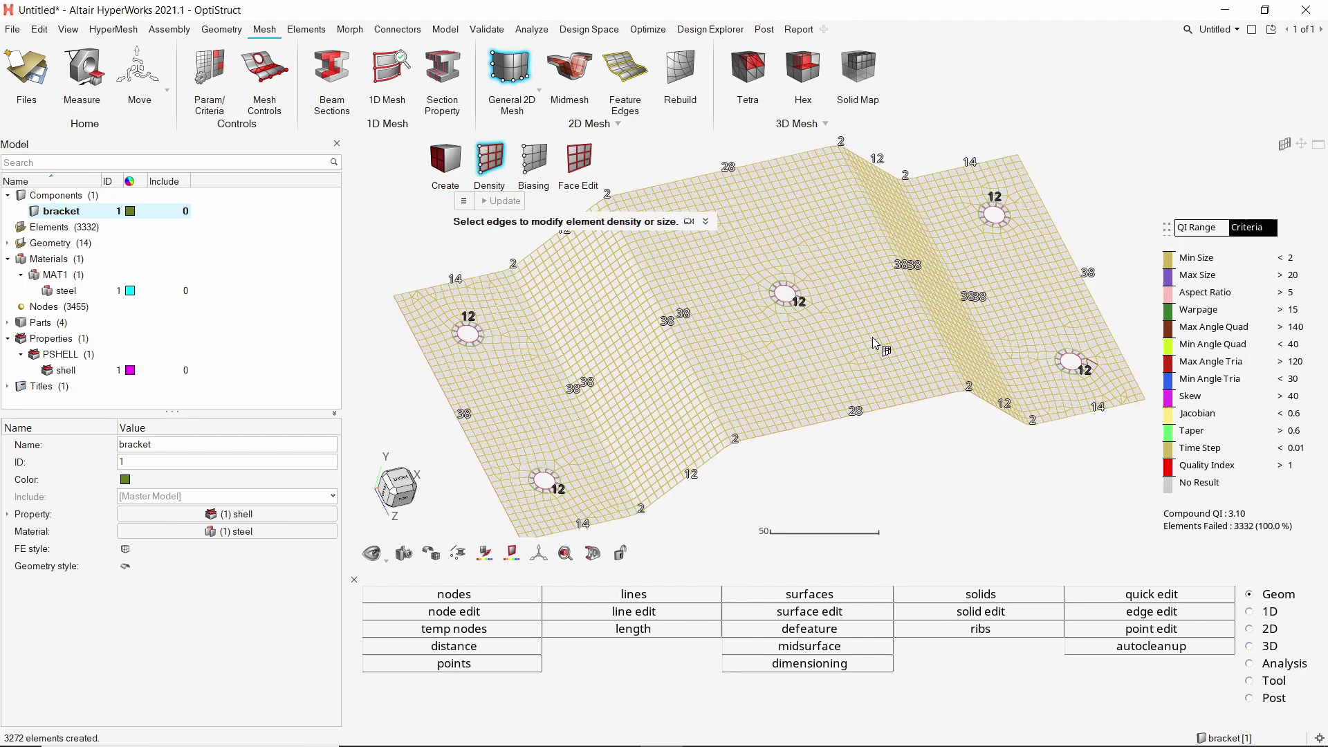
right_click(873, 342)
click(856, 337)
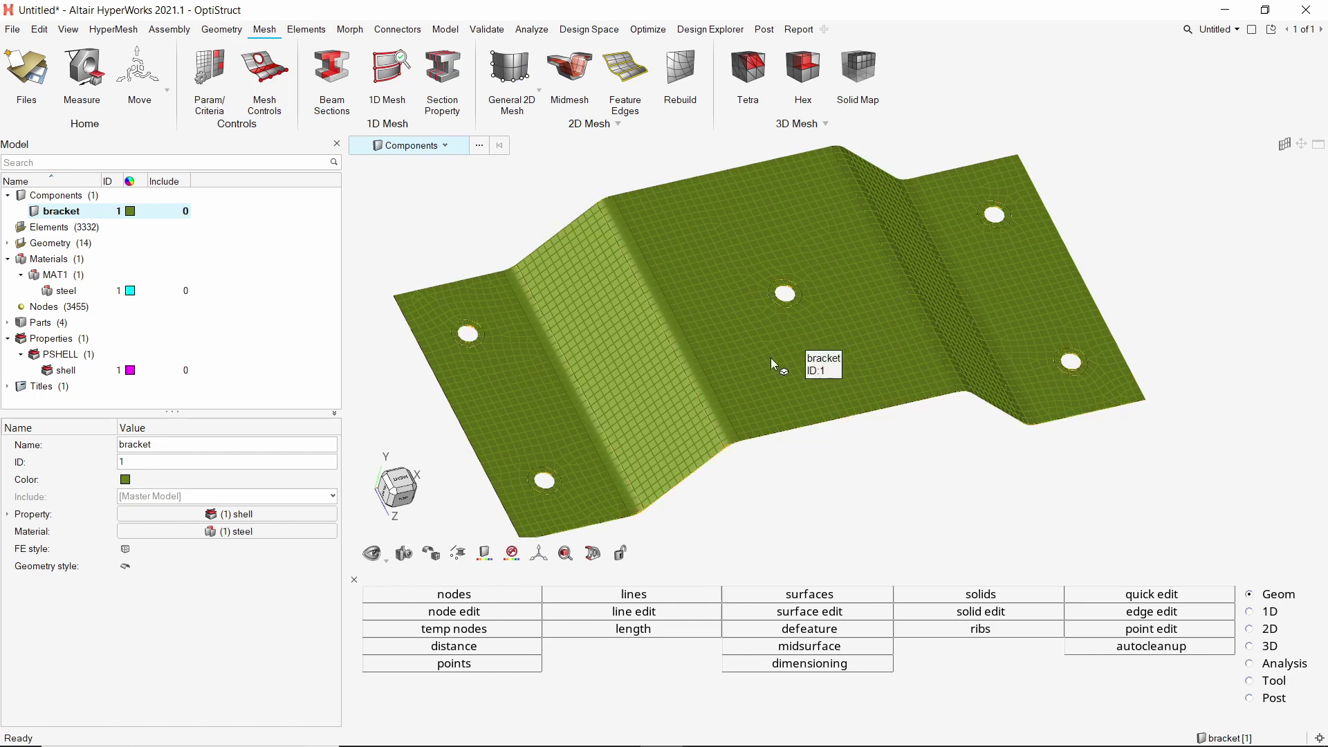
Hide the geometry so only elements remain, shown shaded with mesh lines.
click(373, 558)
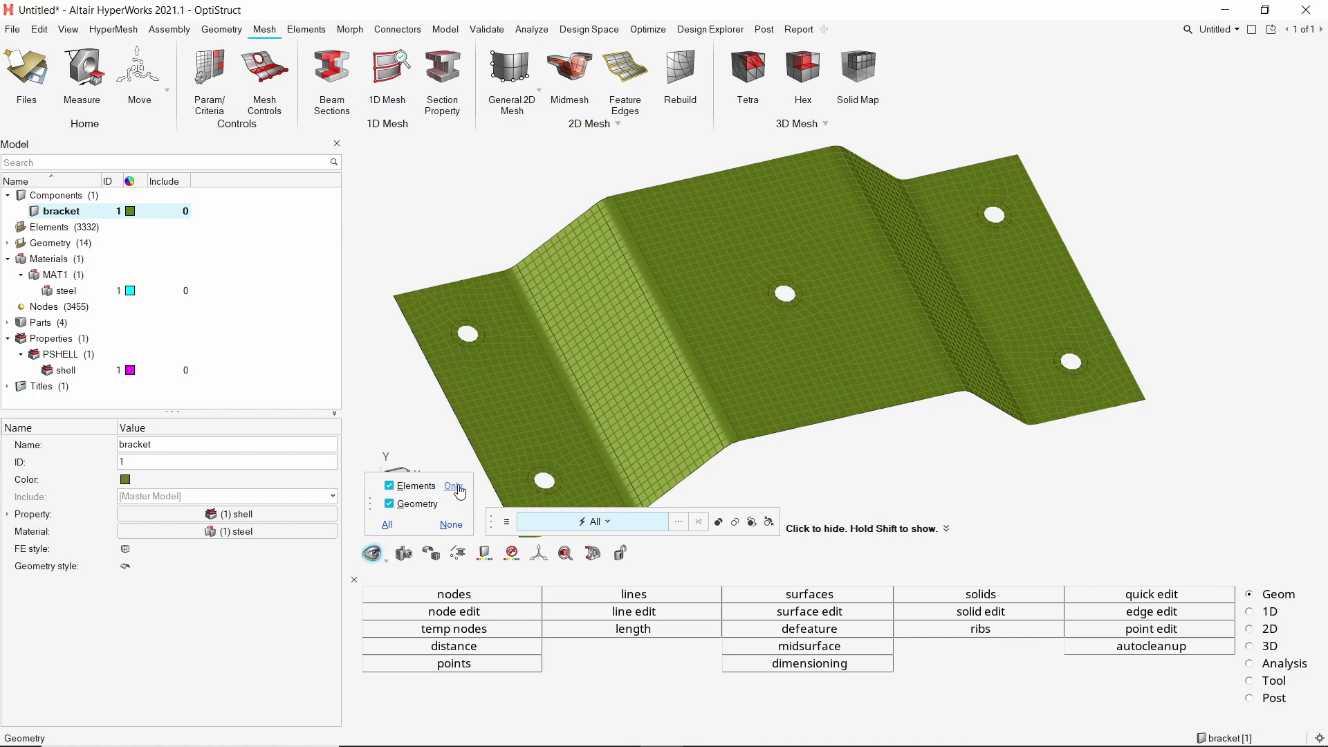
click(453, 487)
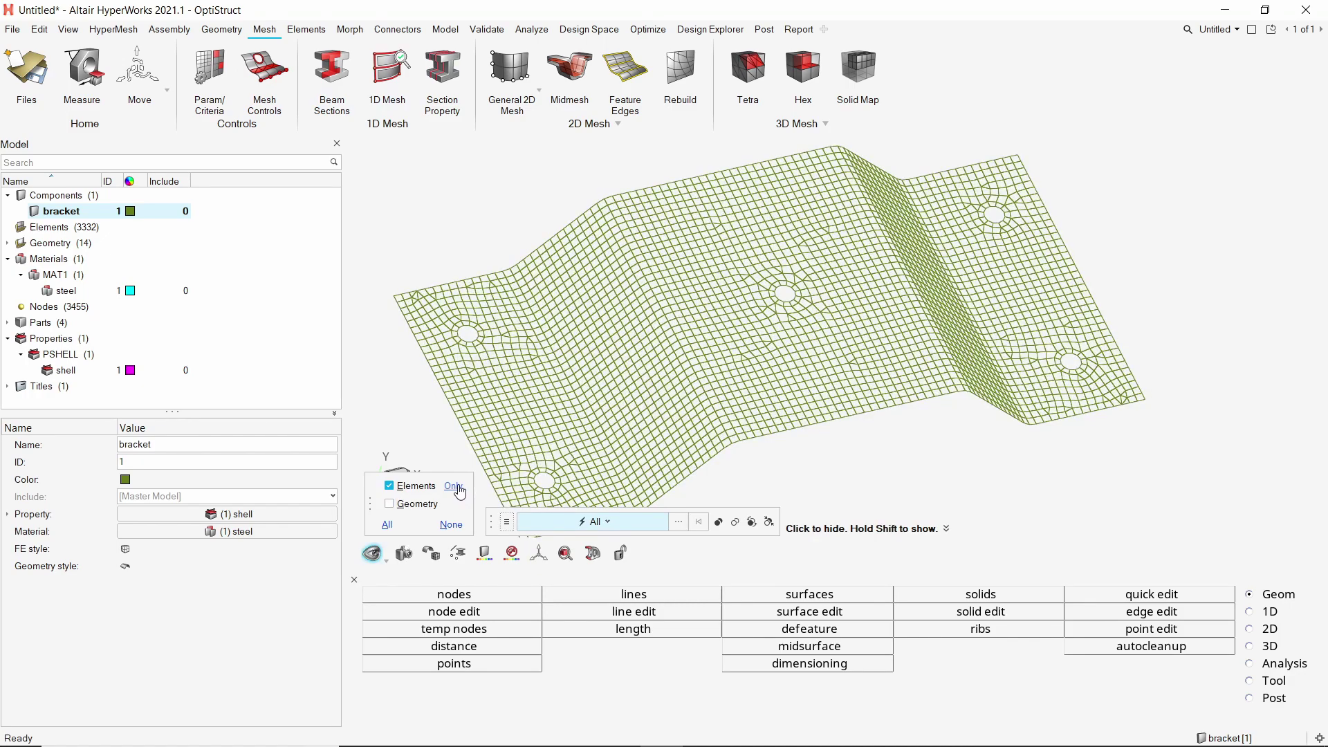
click(371, 560)
mouse_move(431, 556)
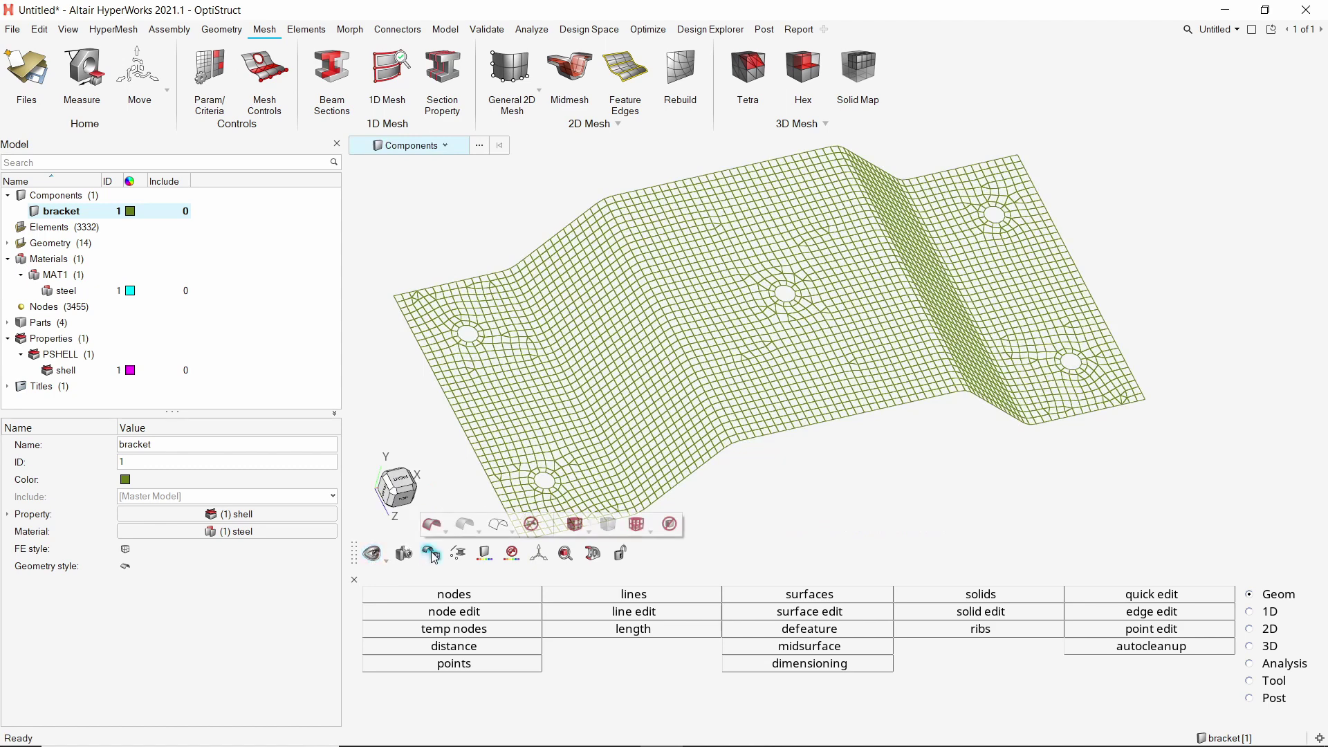
click(574, 527)
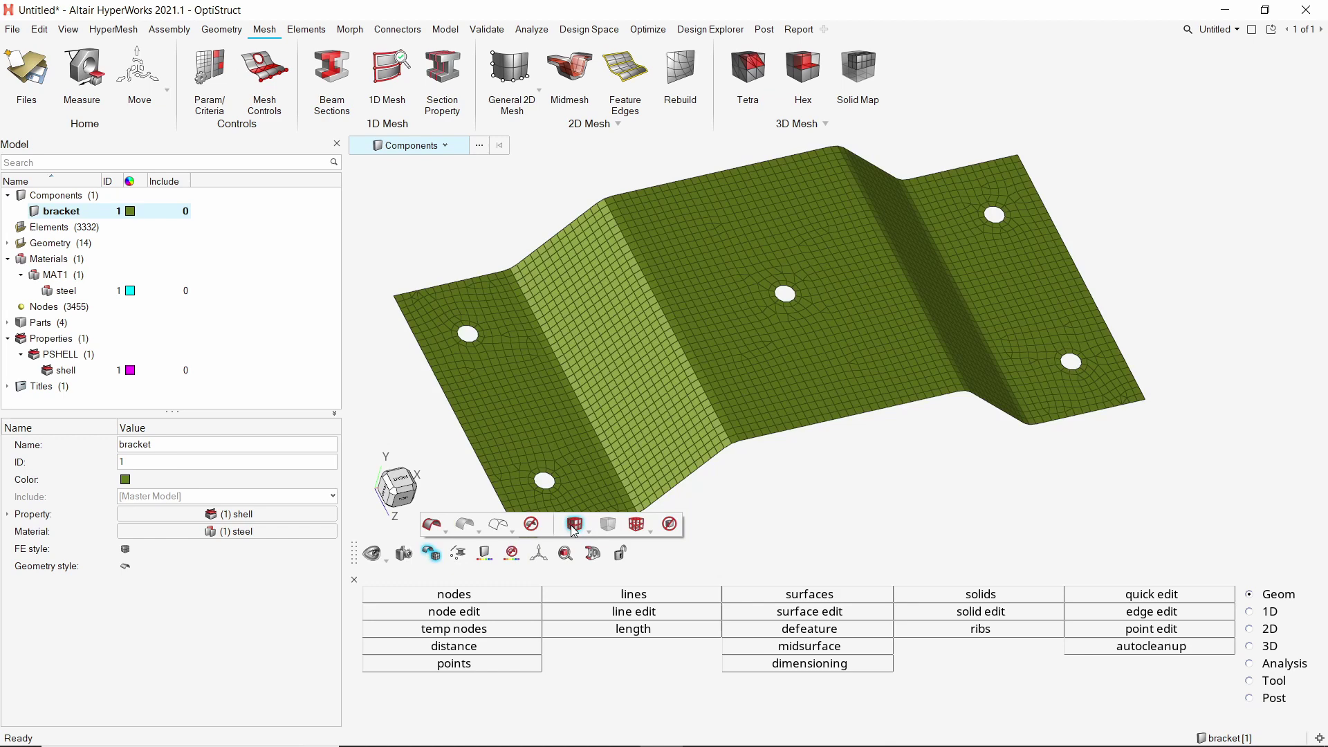
ctrl+drag(779, 484, 791, 483)
ctrl+right_drag(797, 488, 796, 463)
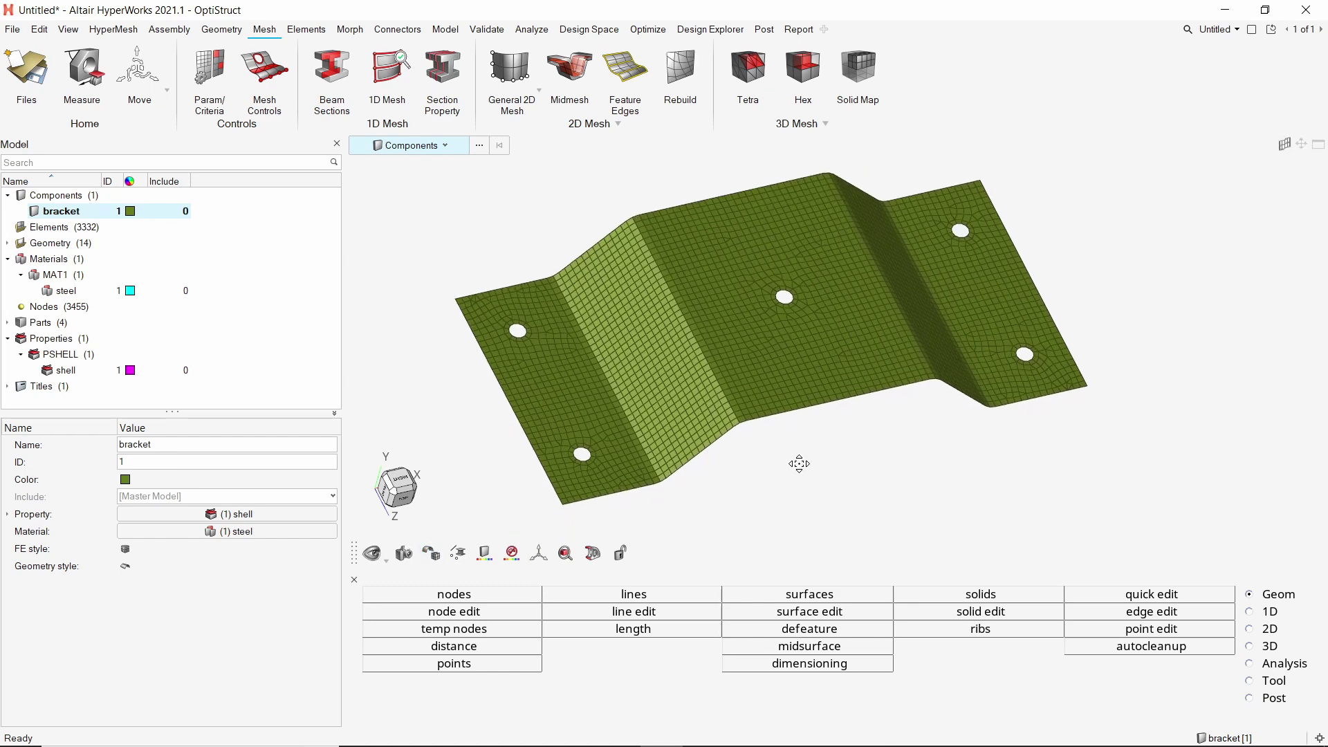
Create a new component named rigids.
right_click(278, 204)
mouse_move(344, 213)
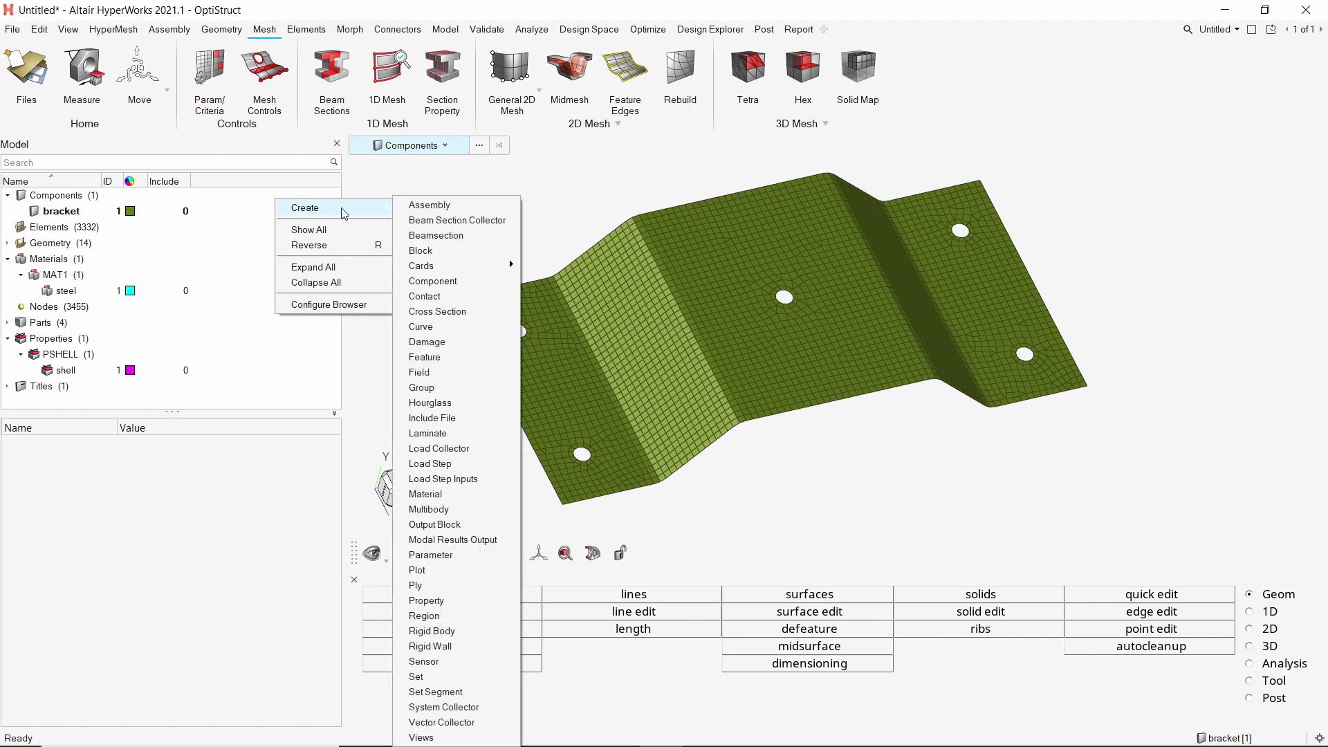
click(436, 281)
text(rig)
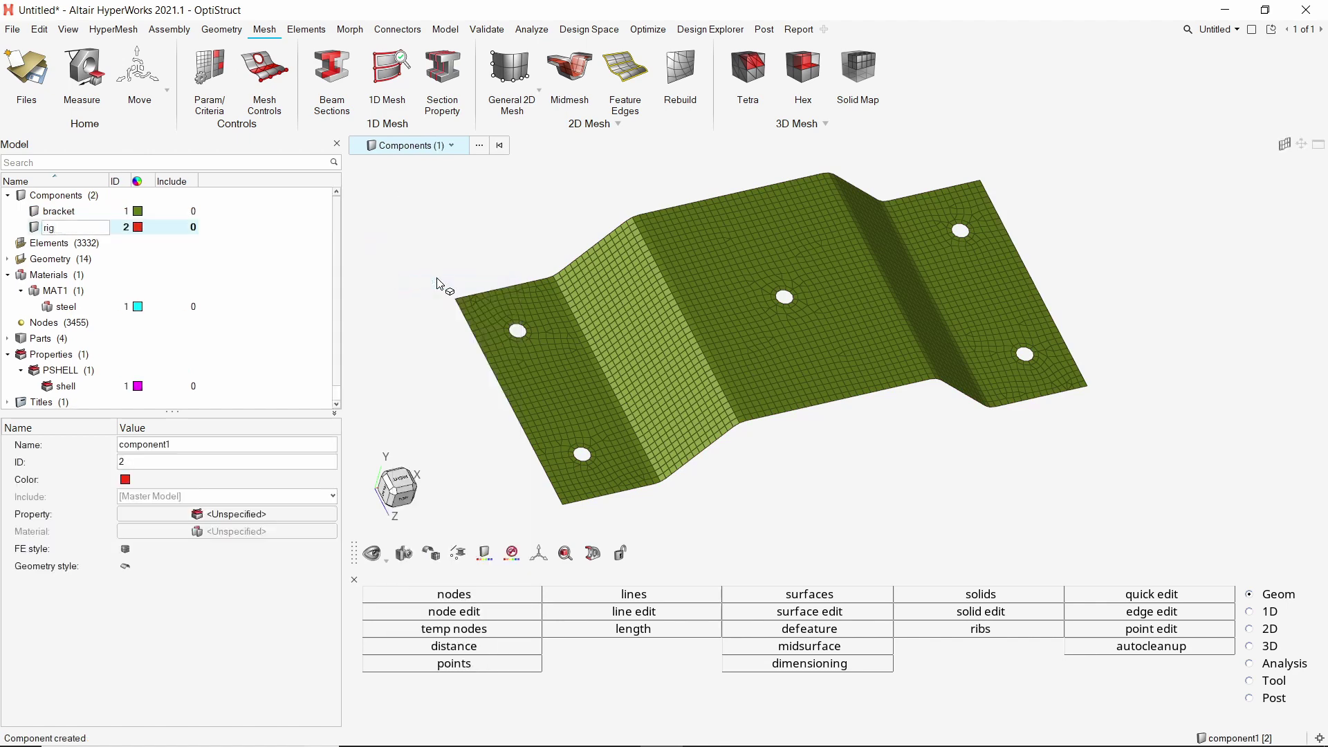
text(ids)
key(Return)
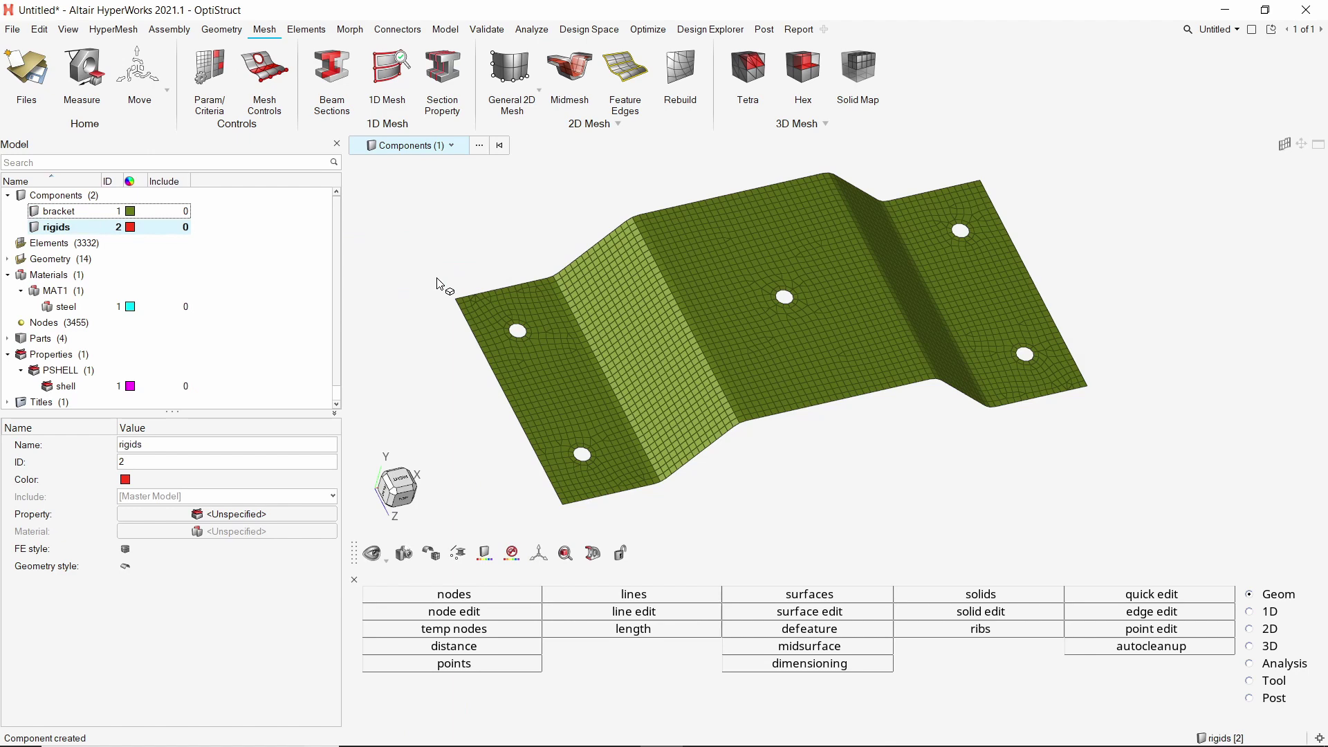
Create an RBE2 spider by edges in the lower-left bolt hole, also constraining rotation about z.
click(443, 33)
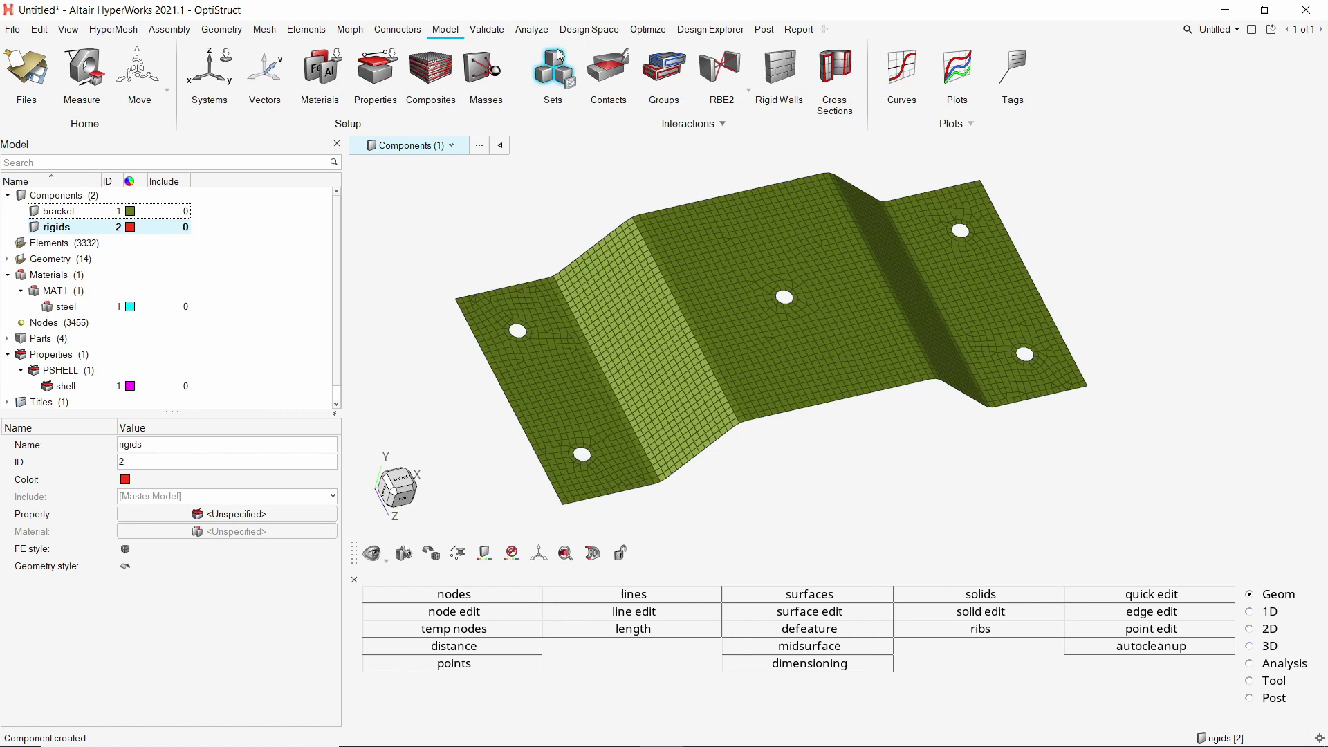
click(724, 67)
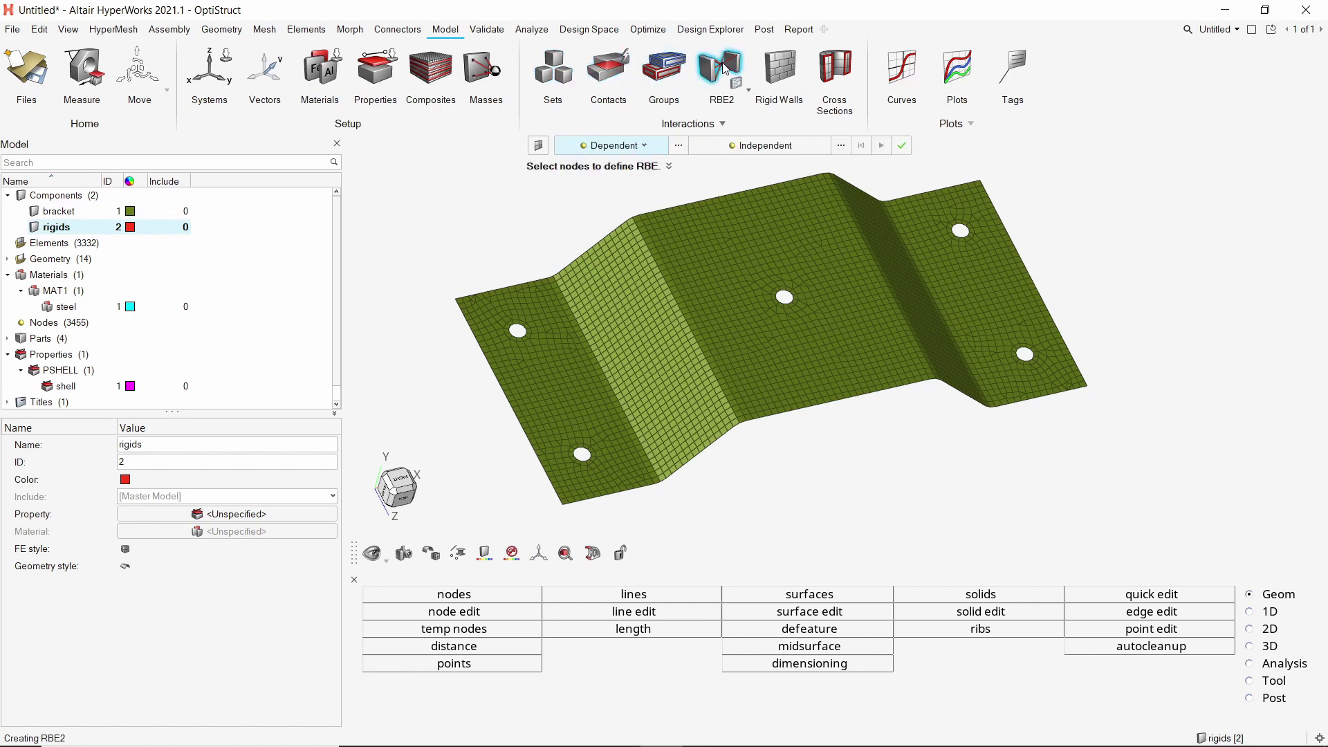
click(643, 146)
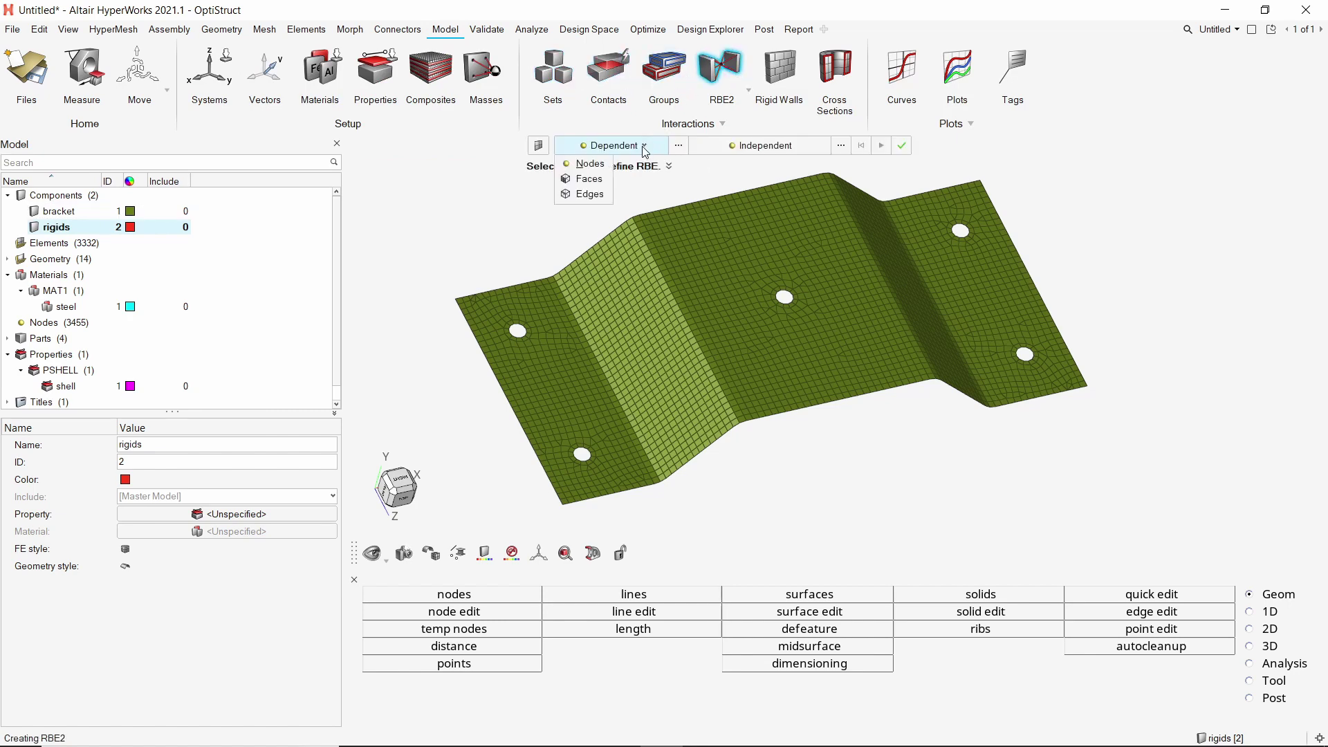
click(595, 195)
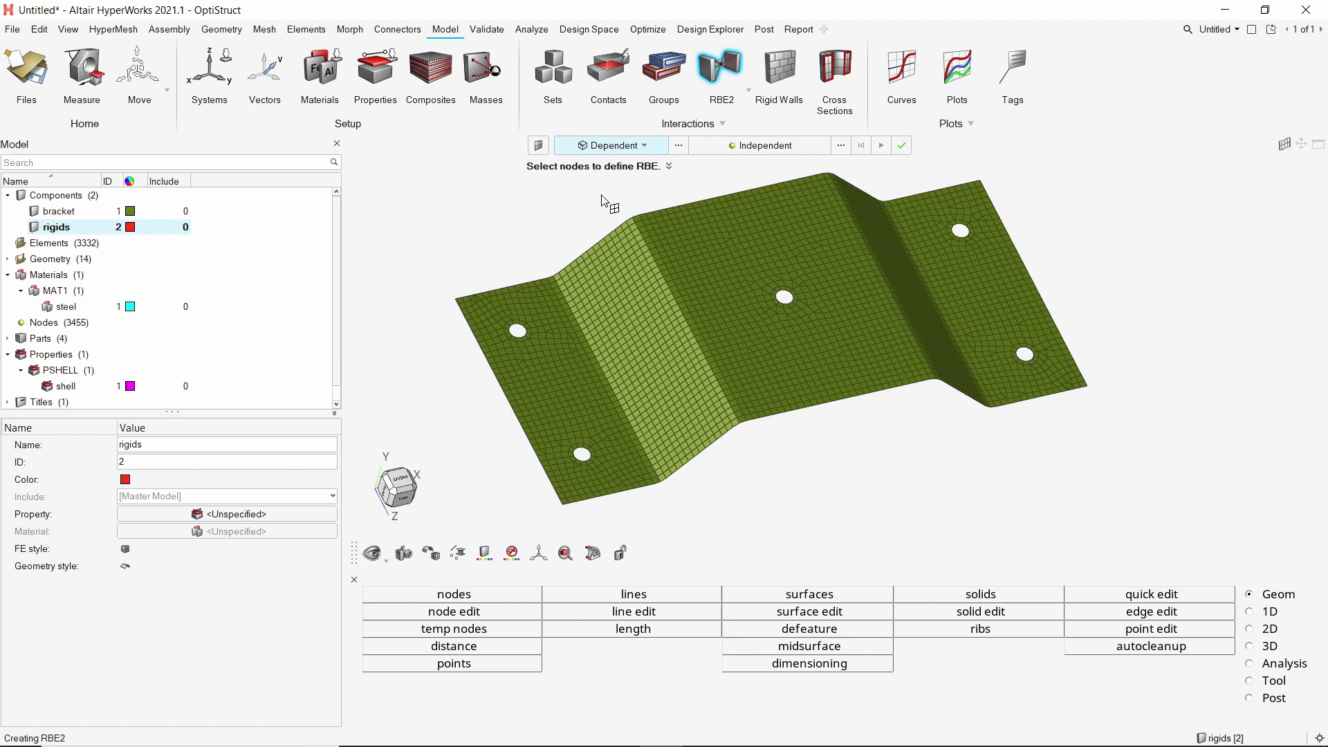
scroll(561, 453, up, 6)
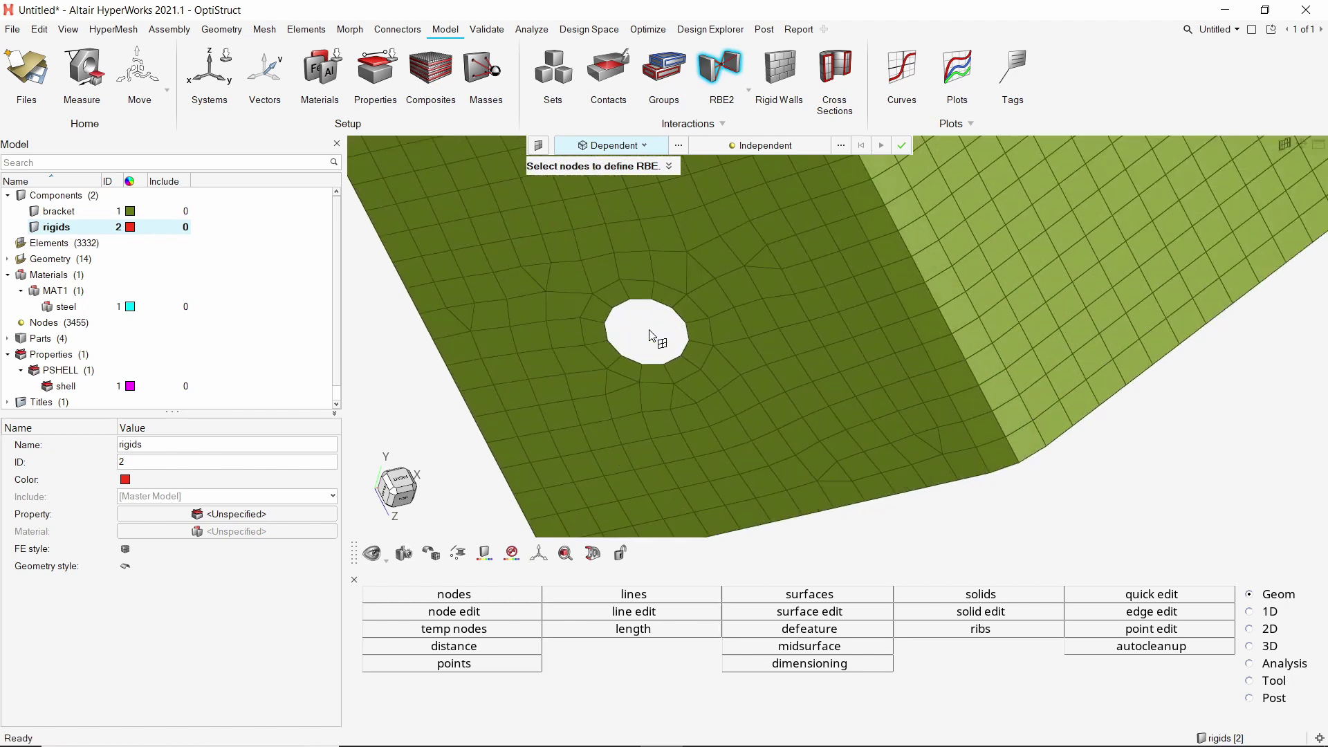
click(678, 319)
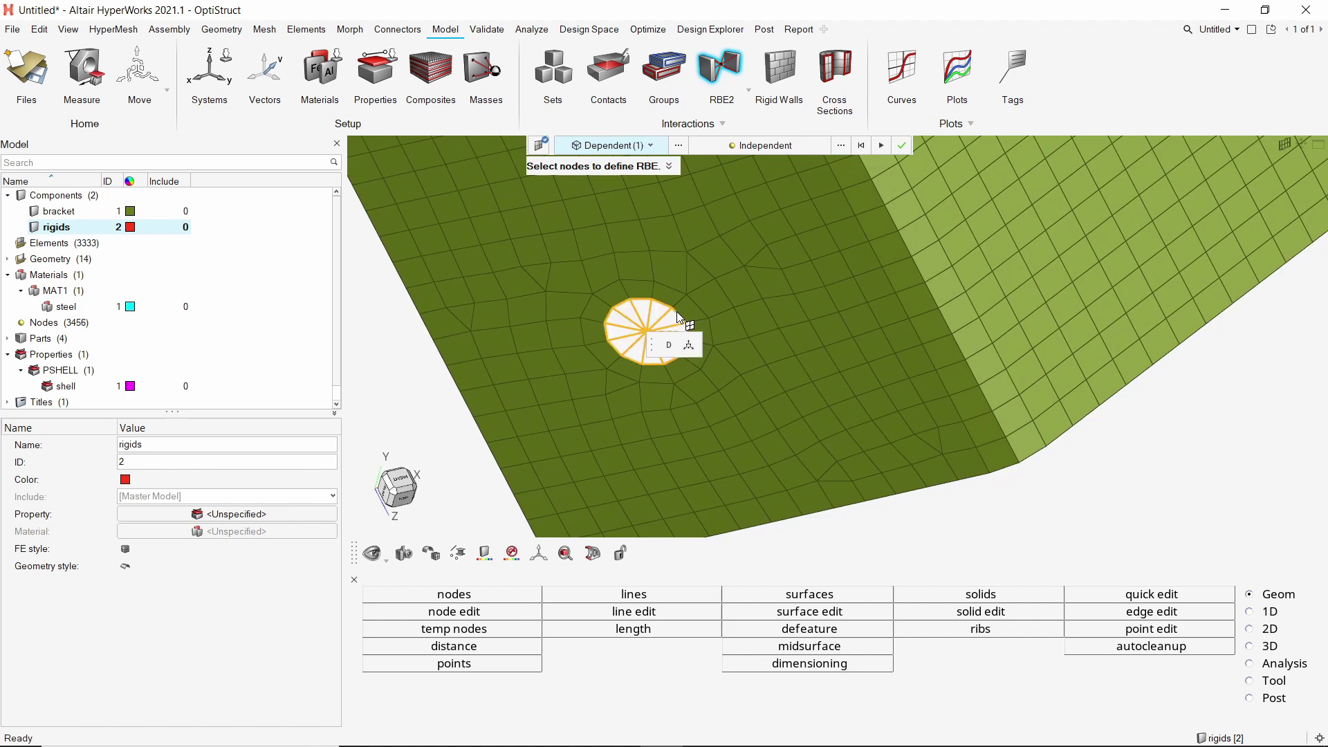
click(668, 345)
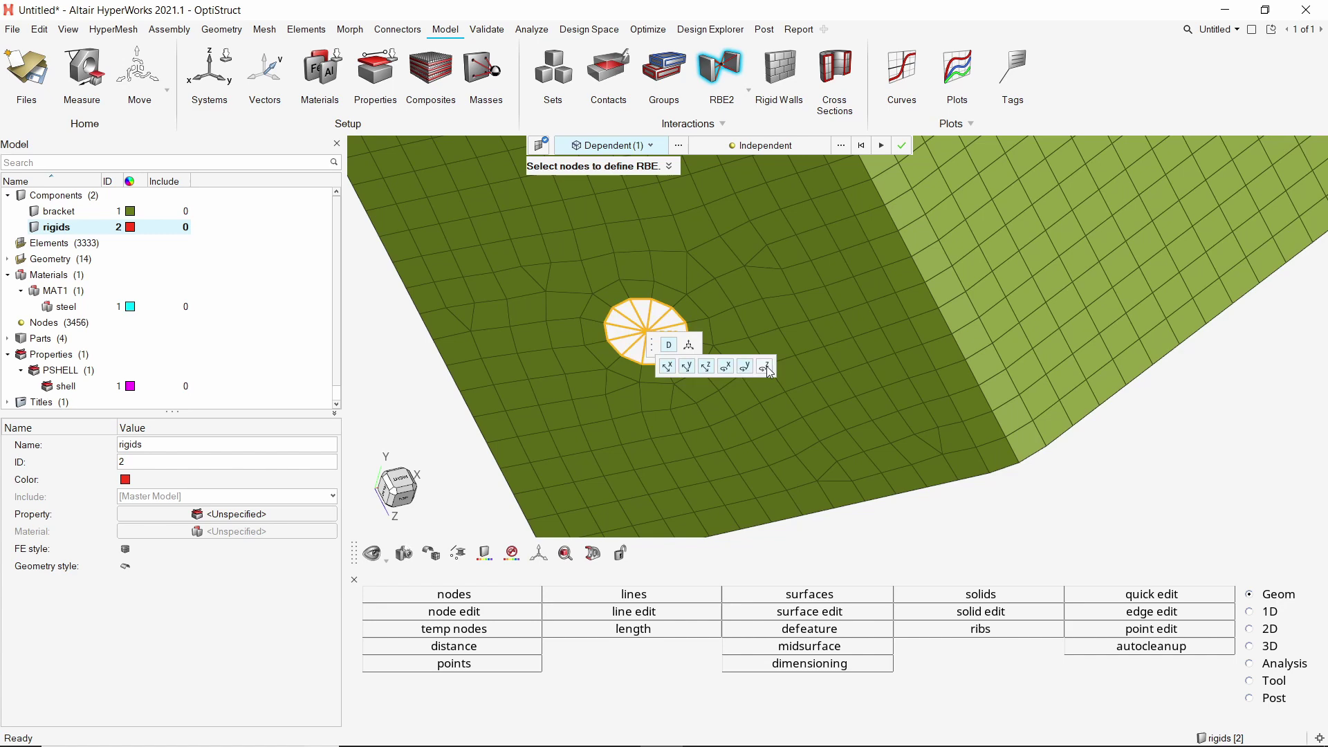
click(765, 367)
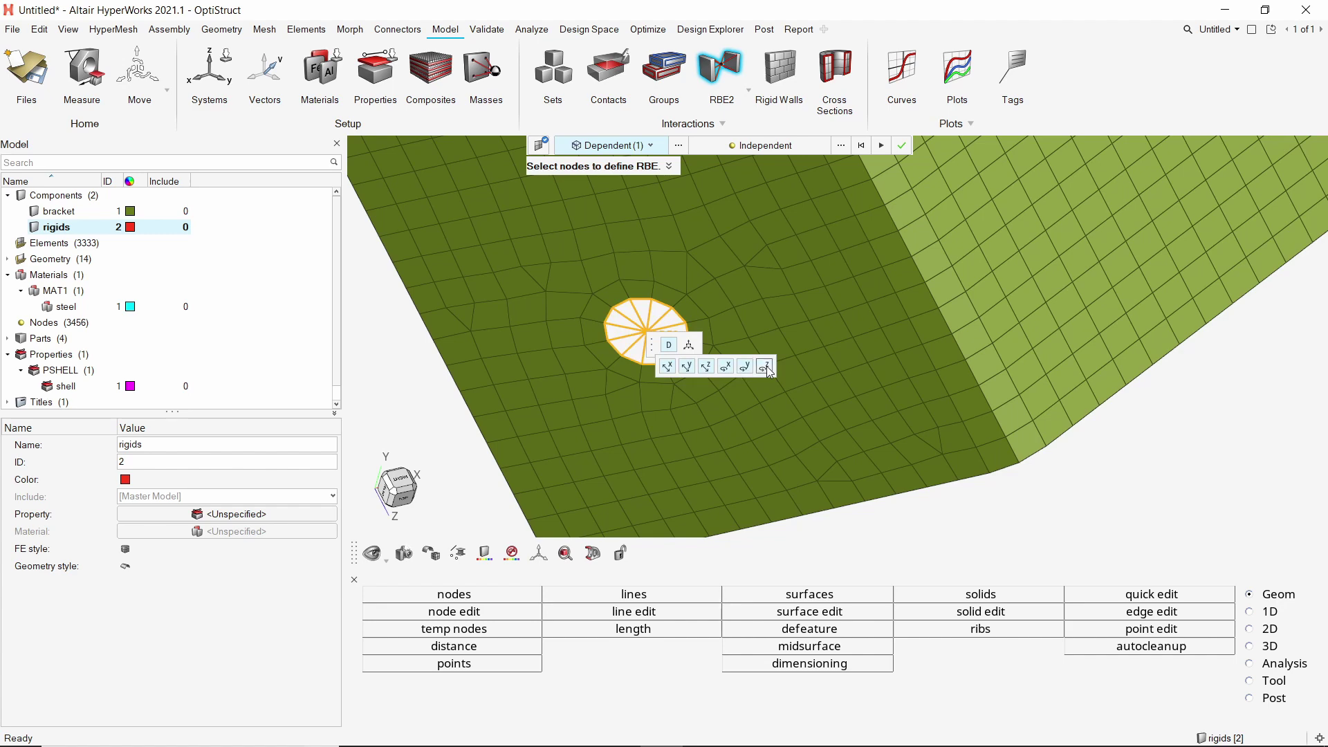
click(670, 348)
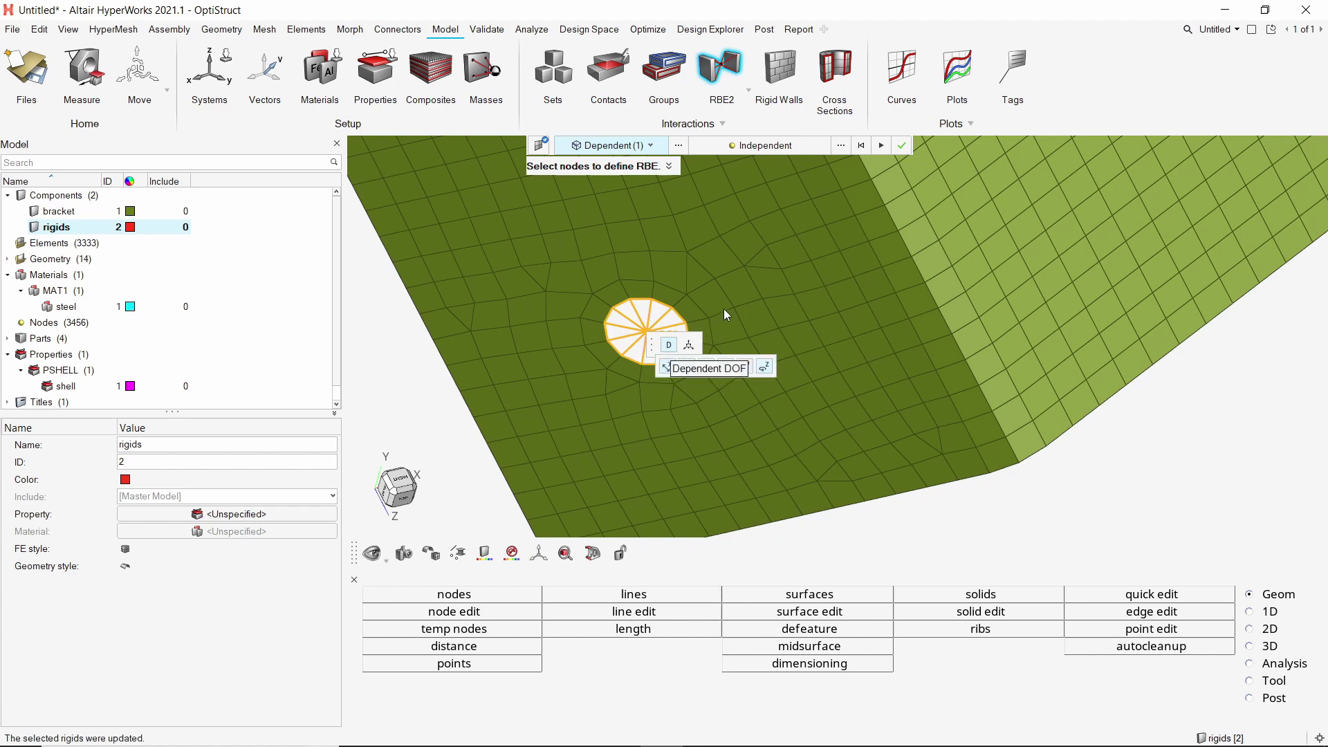
key(Escape)
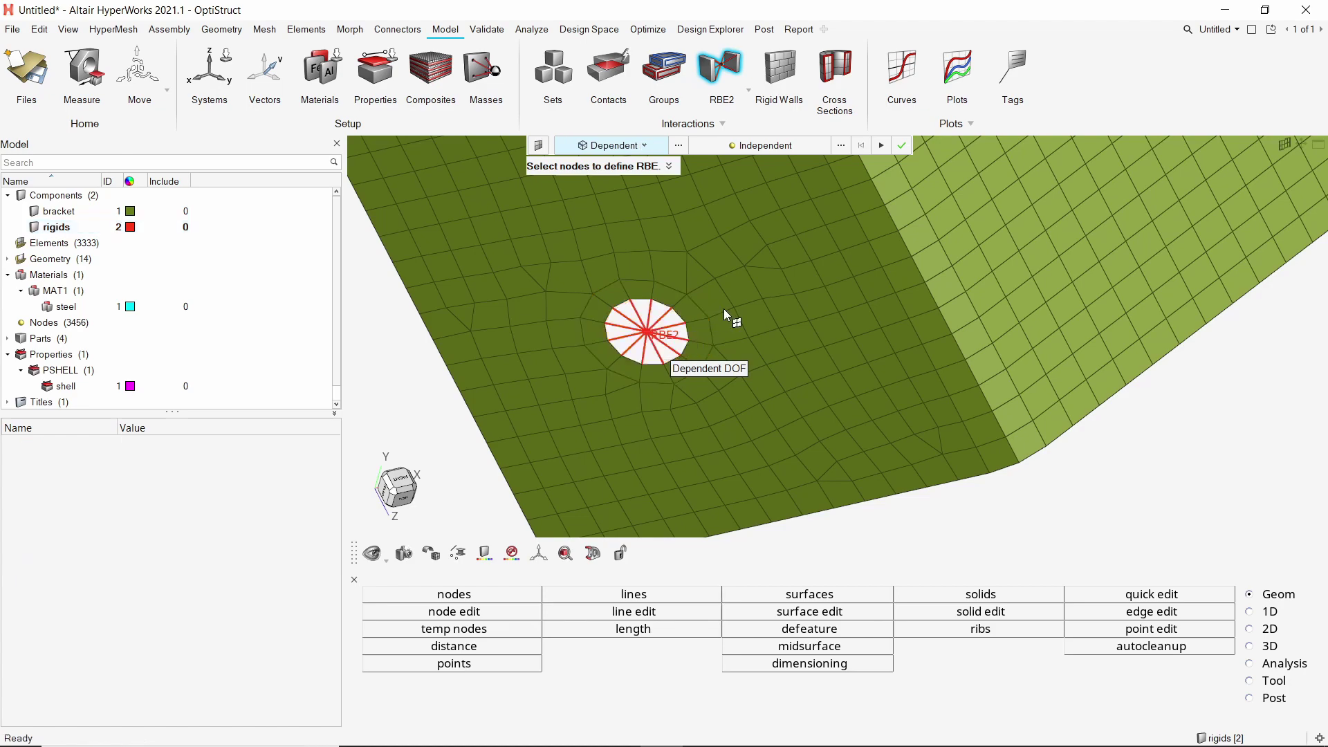
Add RBE2 spiders to the remaining four bolt holes.
scroll(746, 435, down, 5)
scroll(642, 284, up, 4)
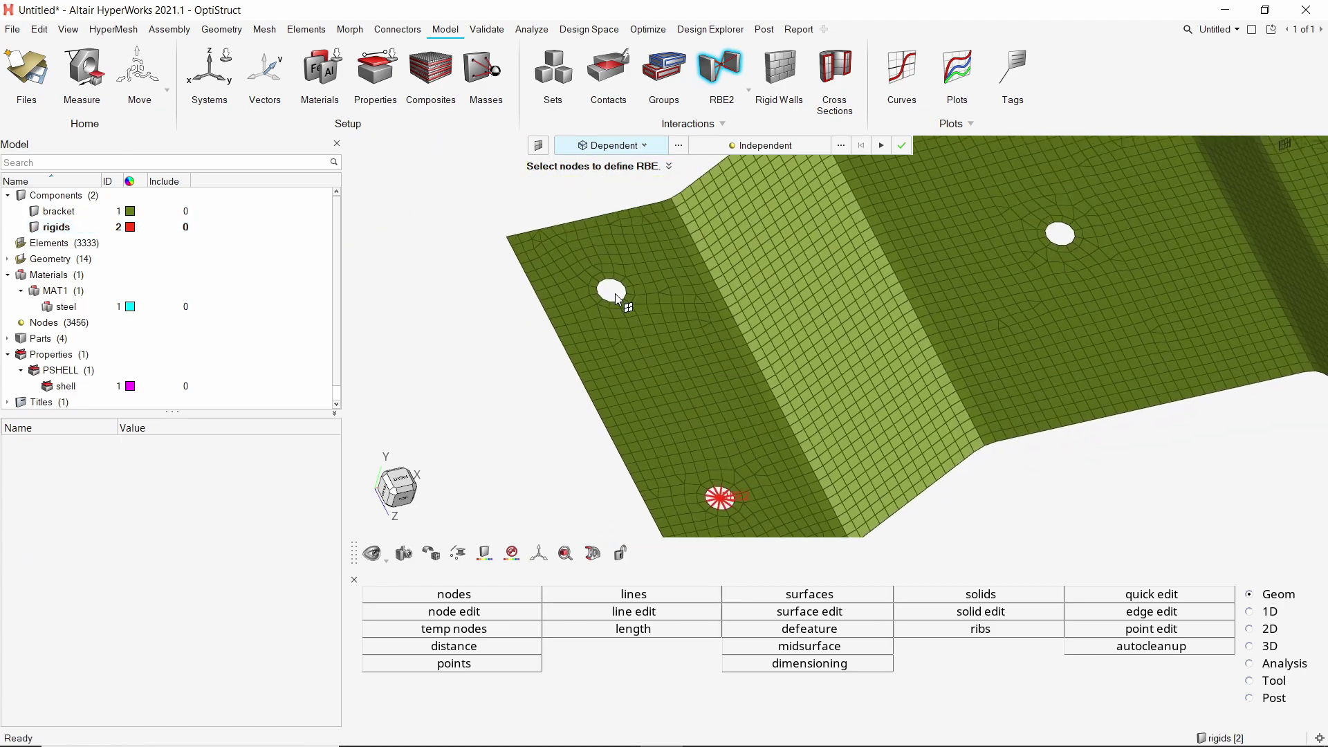
click(647, 274)
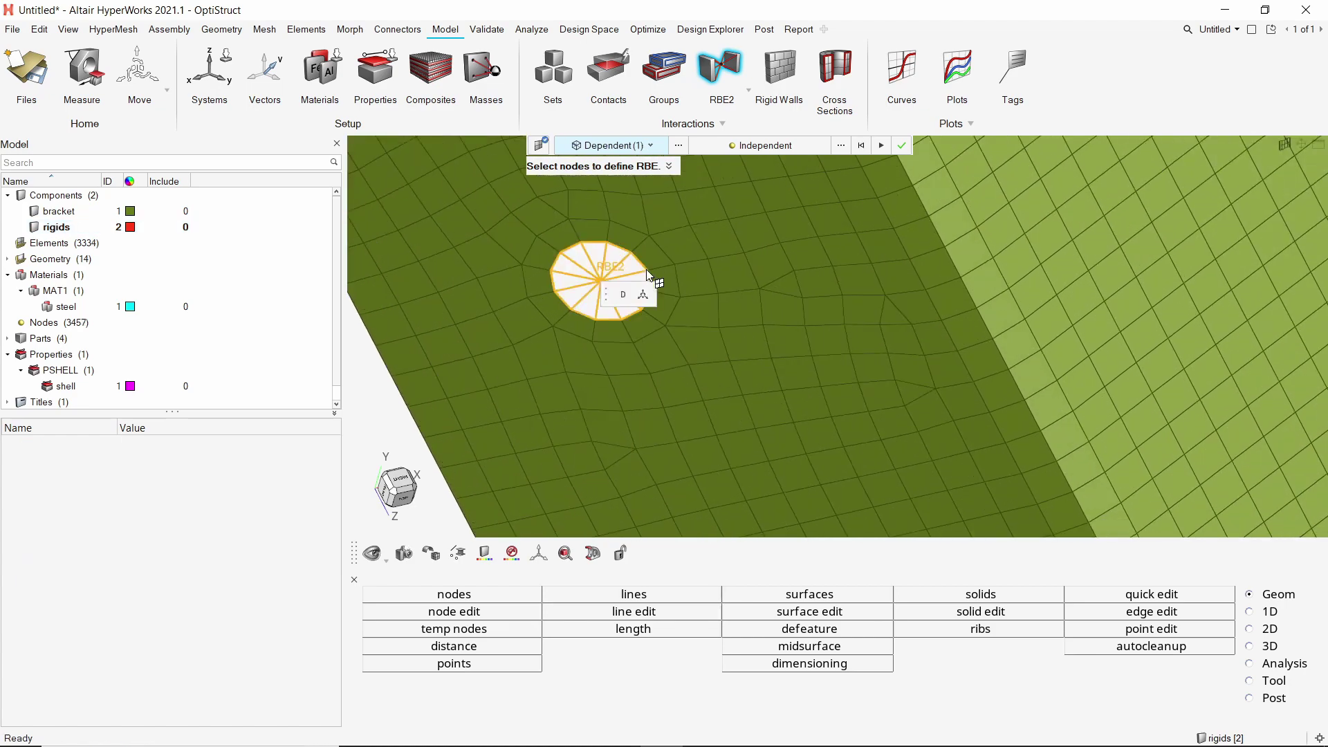
key(Escape)
scroll(650, 260, down, 4)
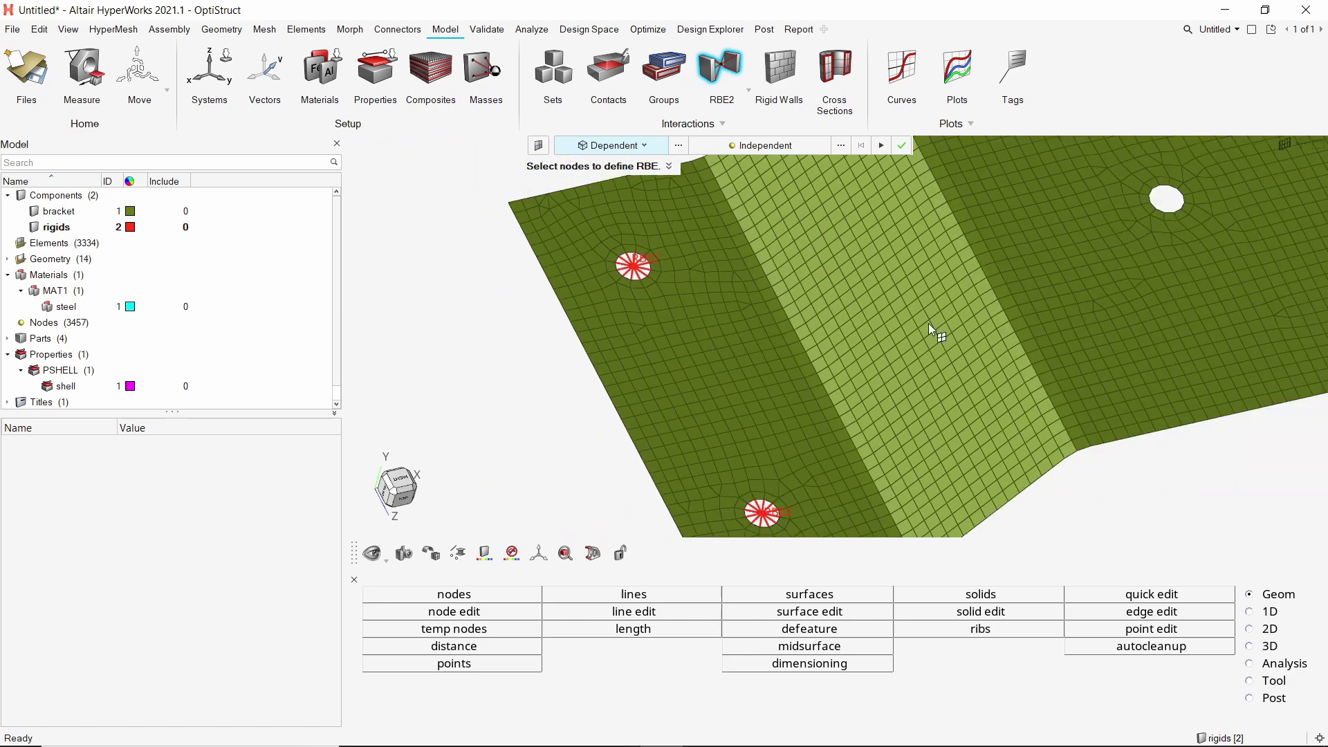
mouse_move(761, 311)
ctrl+mouse_down()
mouse_move(864, 350)
mouse_move(778, 331)
ctrl+mouse_up()
scroll(778, 331, up, 5)
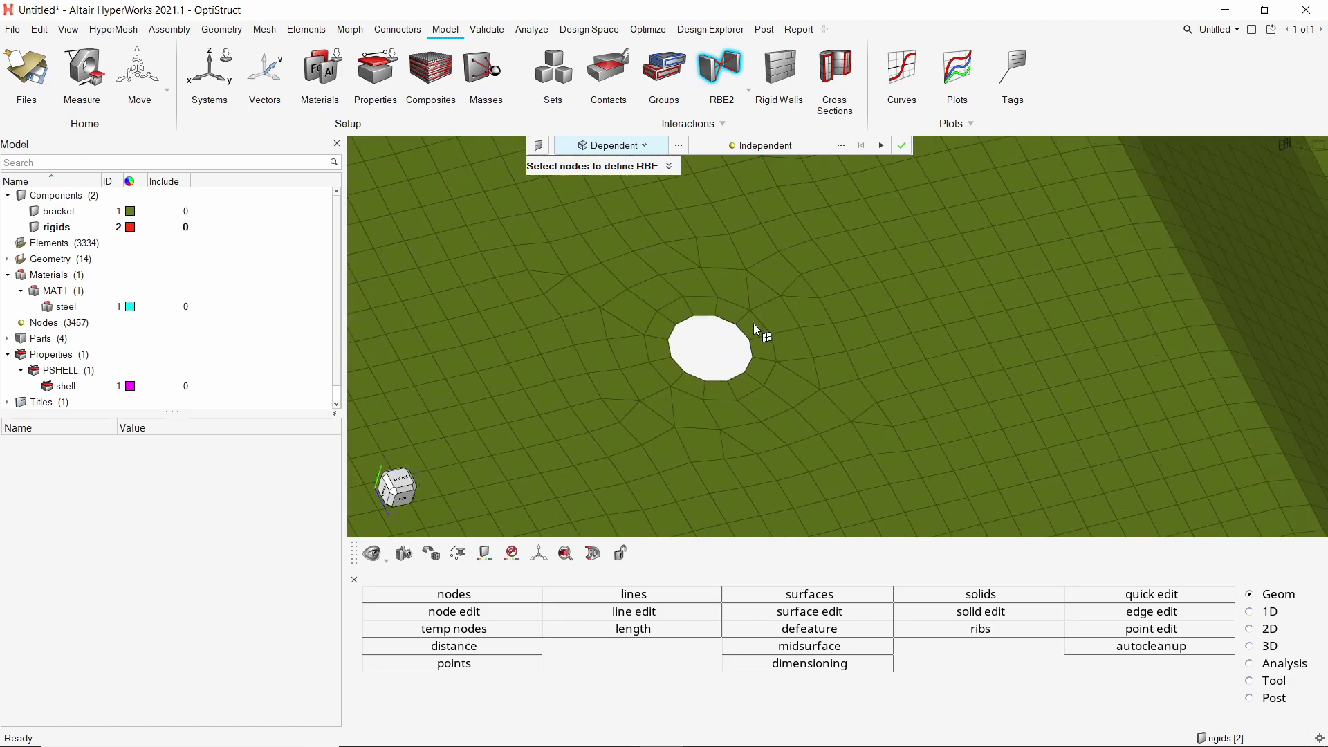
click(757, 341)
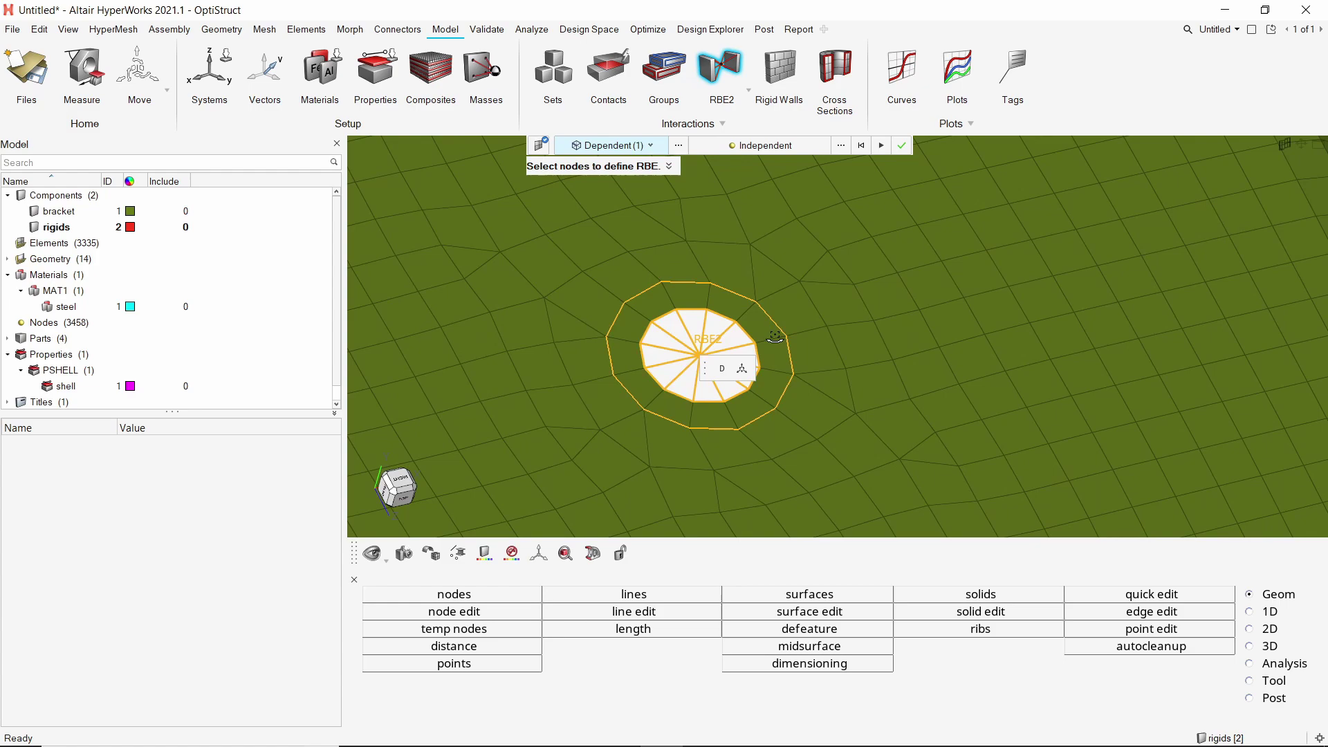
scroll(765, 325, down, 1)
scroll(765, 325, down, 6)
scroll(882, 332, up, 7)
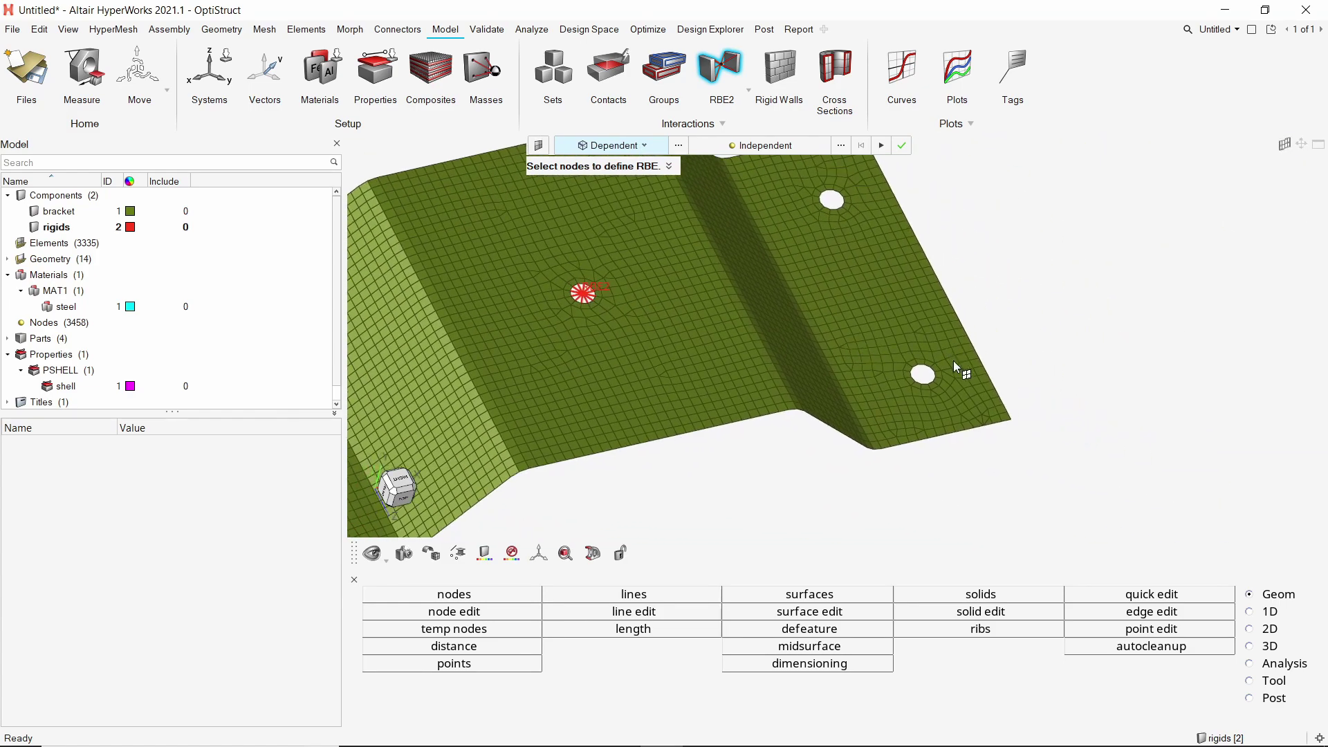
click(927, 355)
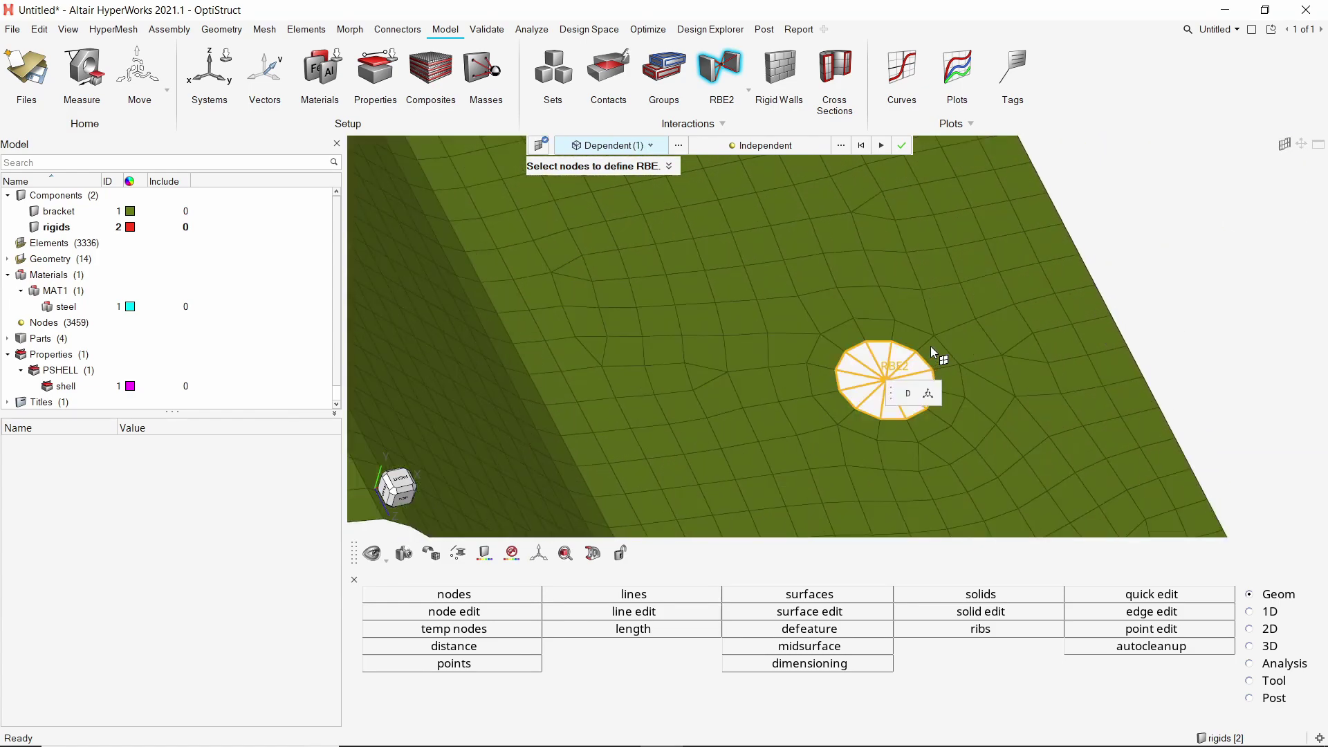
scroll(931, 346, down, 3)
scroll(770, 222, up, 4)
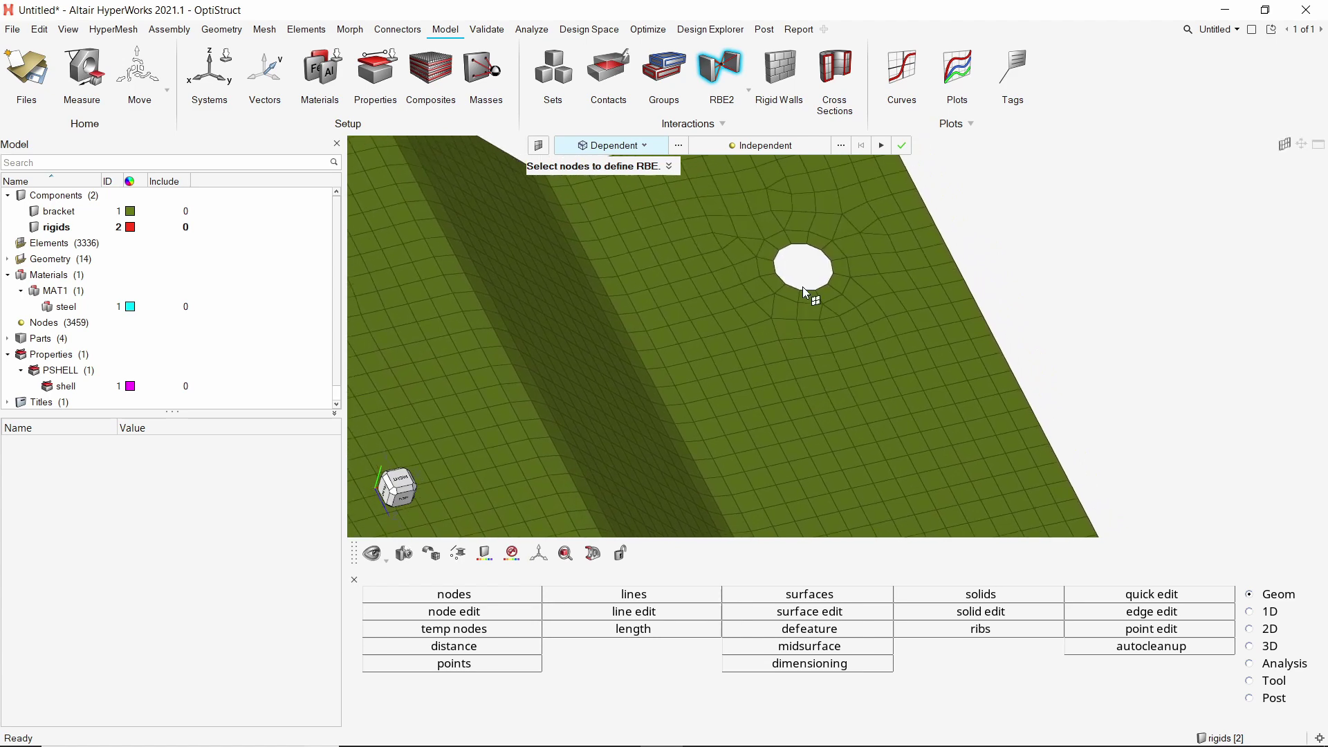
click(827, 263)
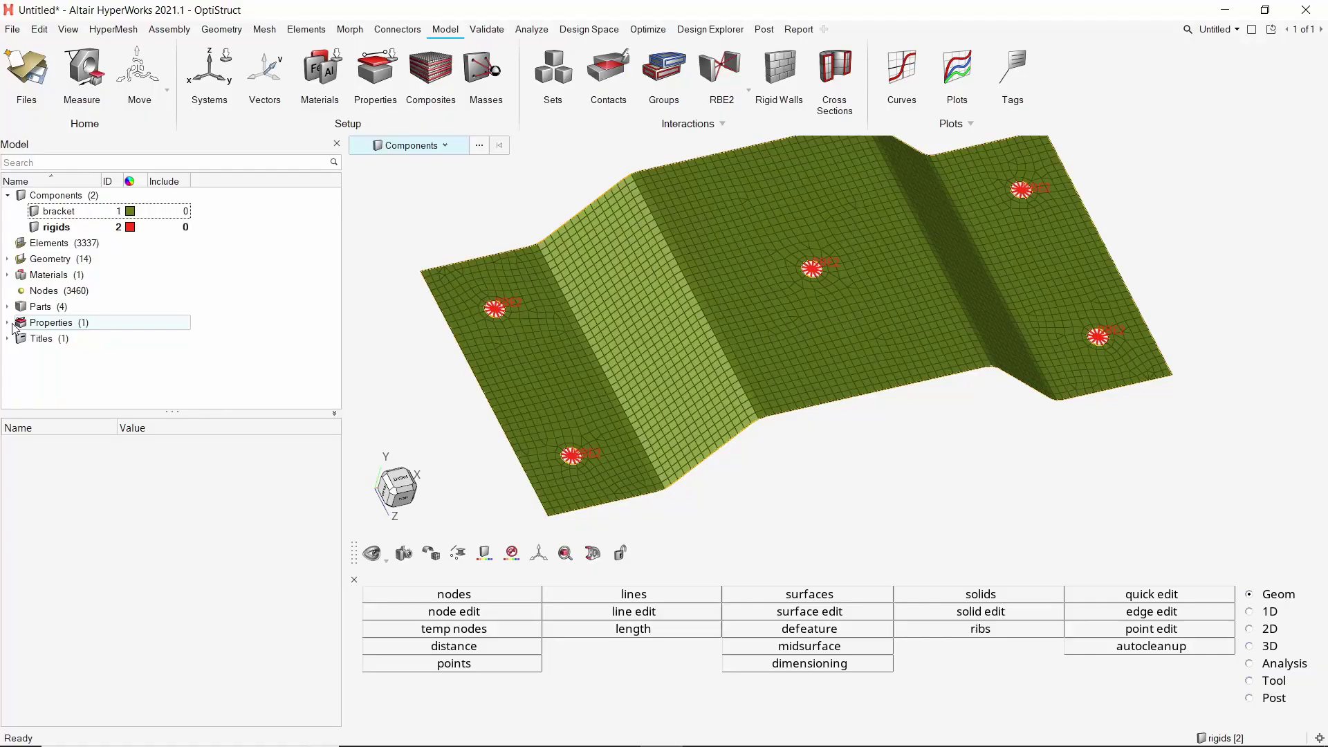
Create a new load collector named spc in the Model browser.
right_click(273, 209)
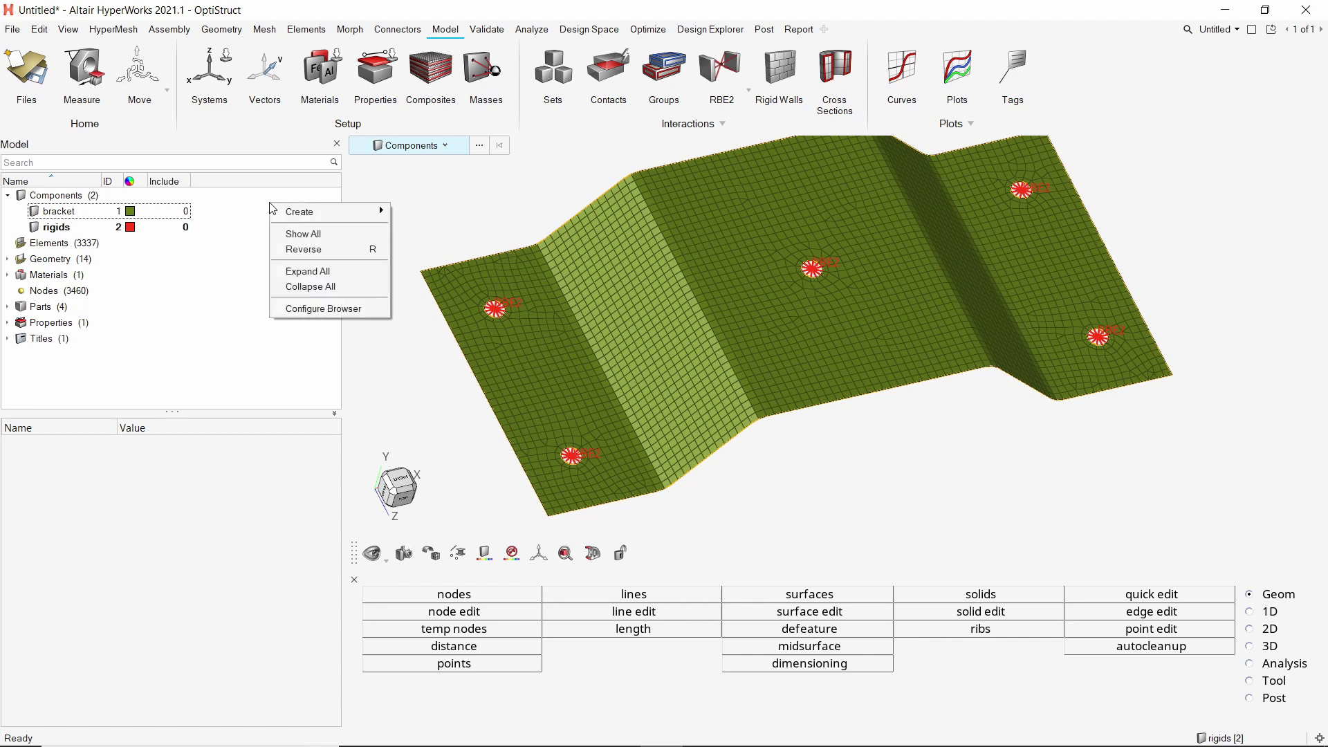
mouse_move(348, 216)
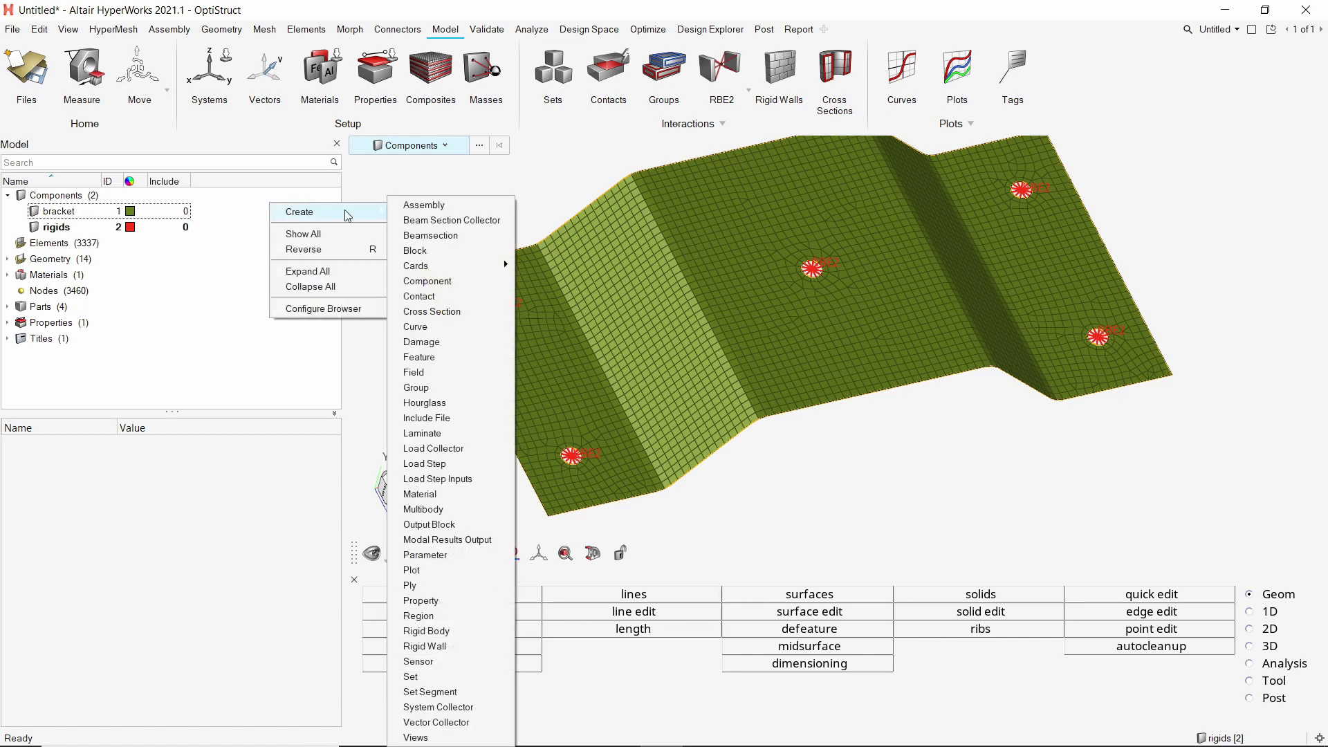
click(433, 448)
text(spc)
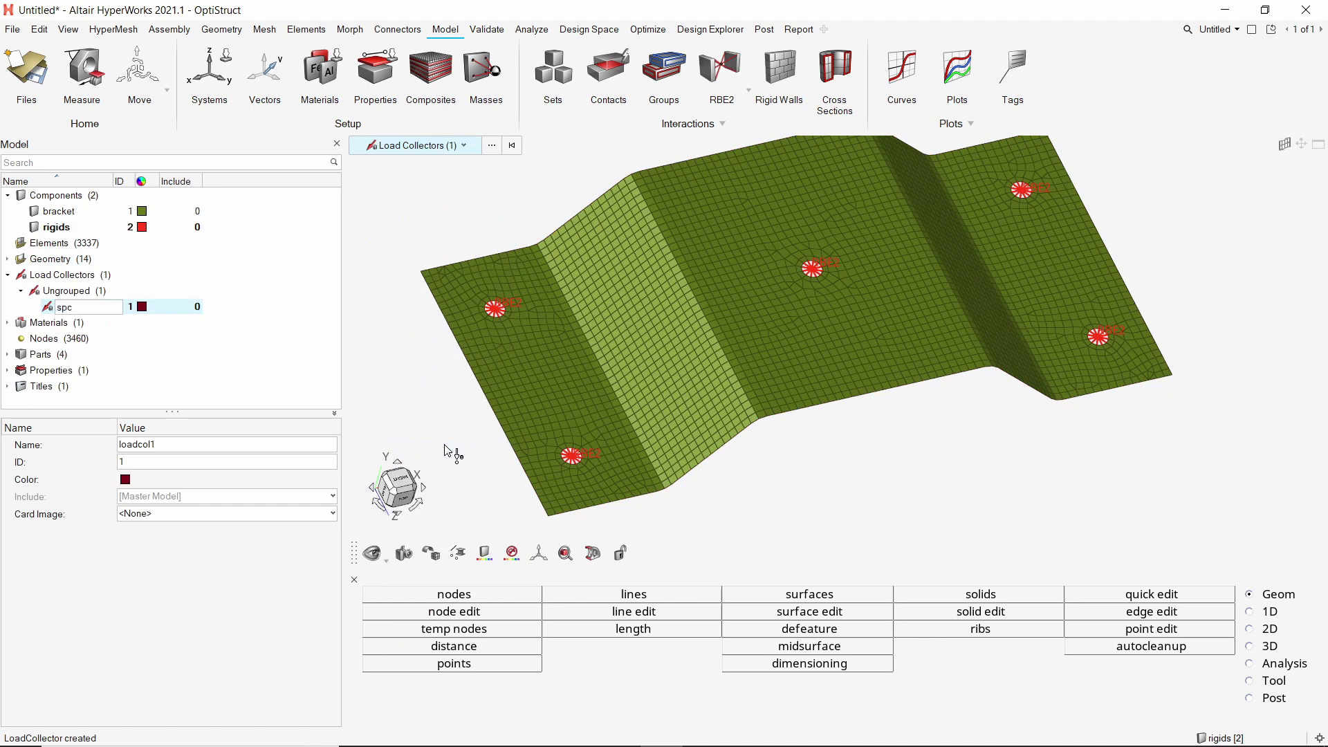
key(Return)
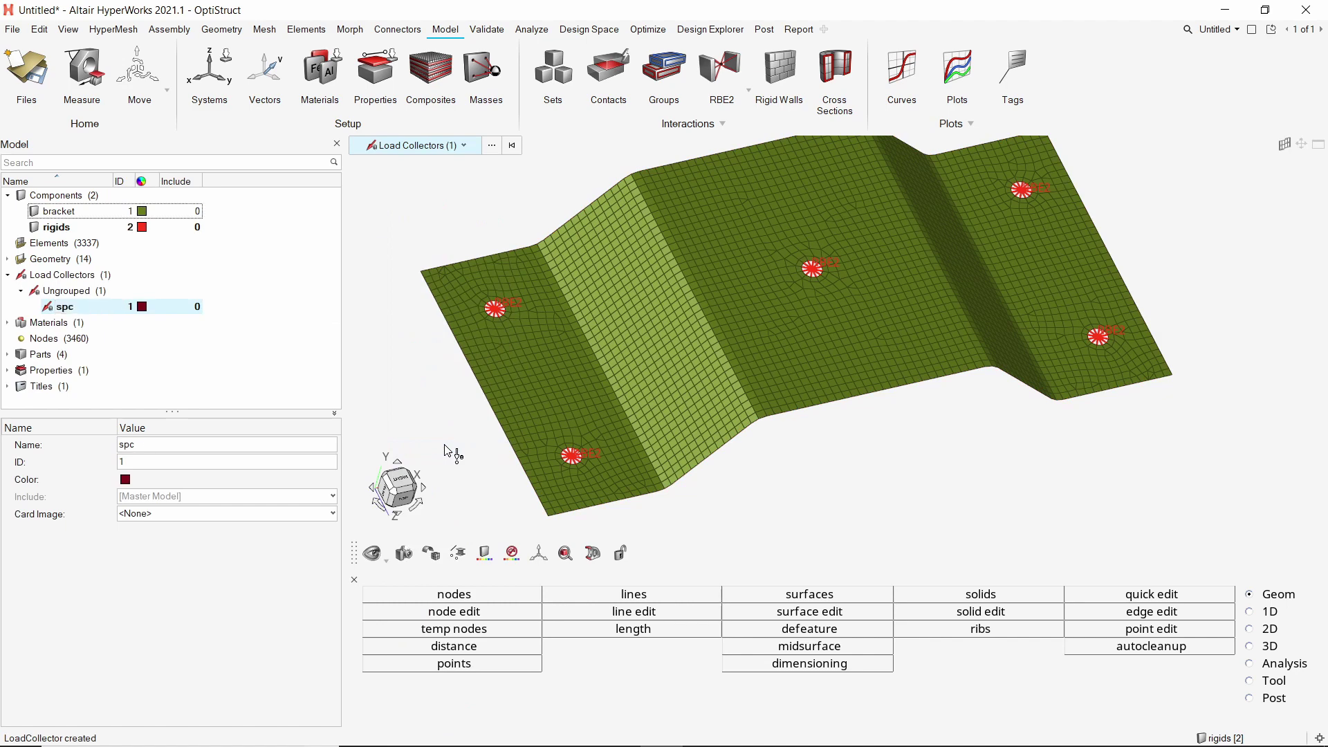
Fix all six DOFs at the four bolt-hole spider centre nodes, with constraint relative size 50.
click(533, 30)
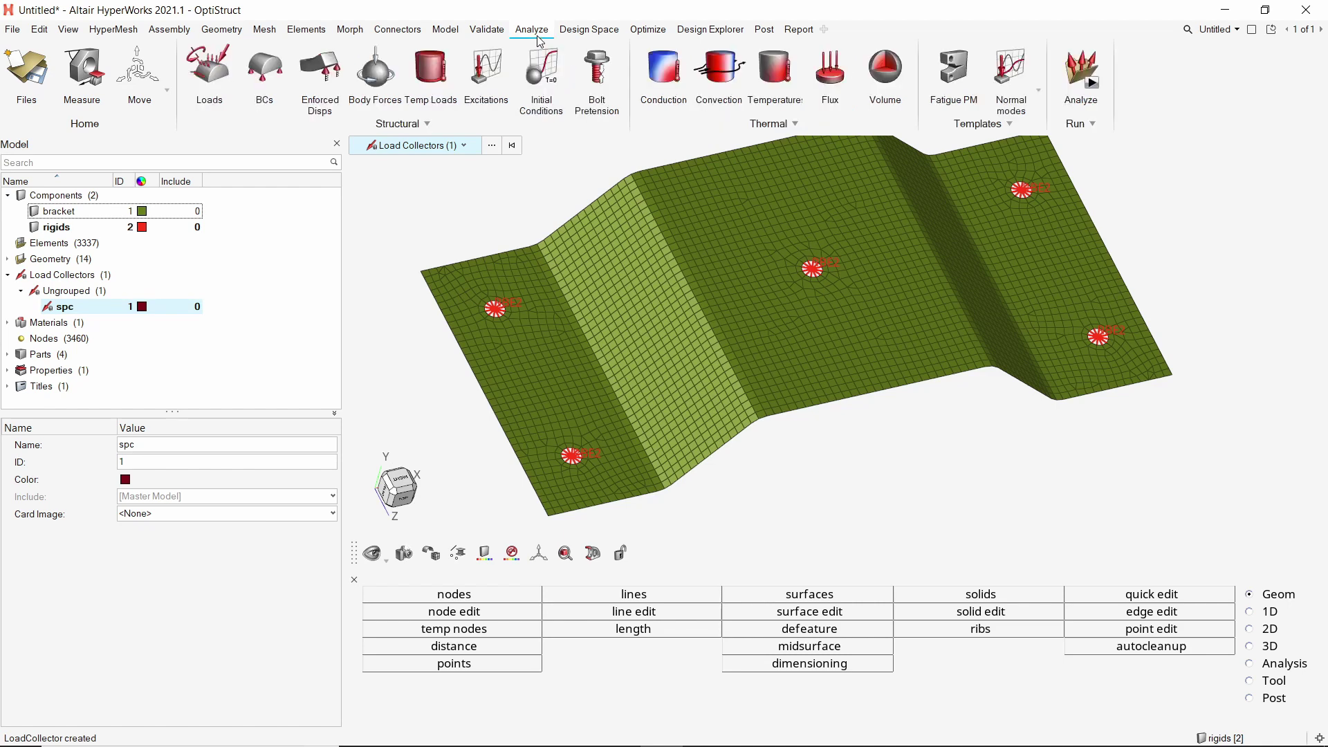
click(257, 72)
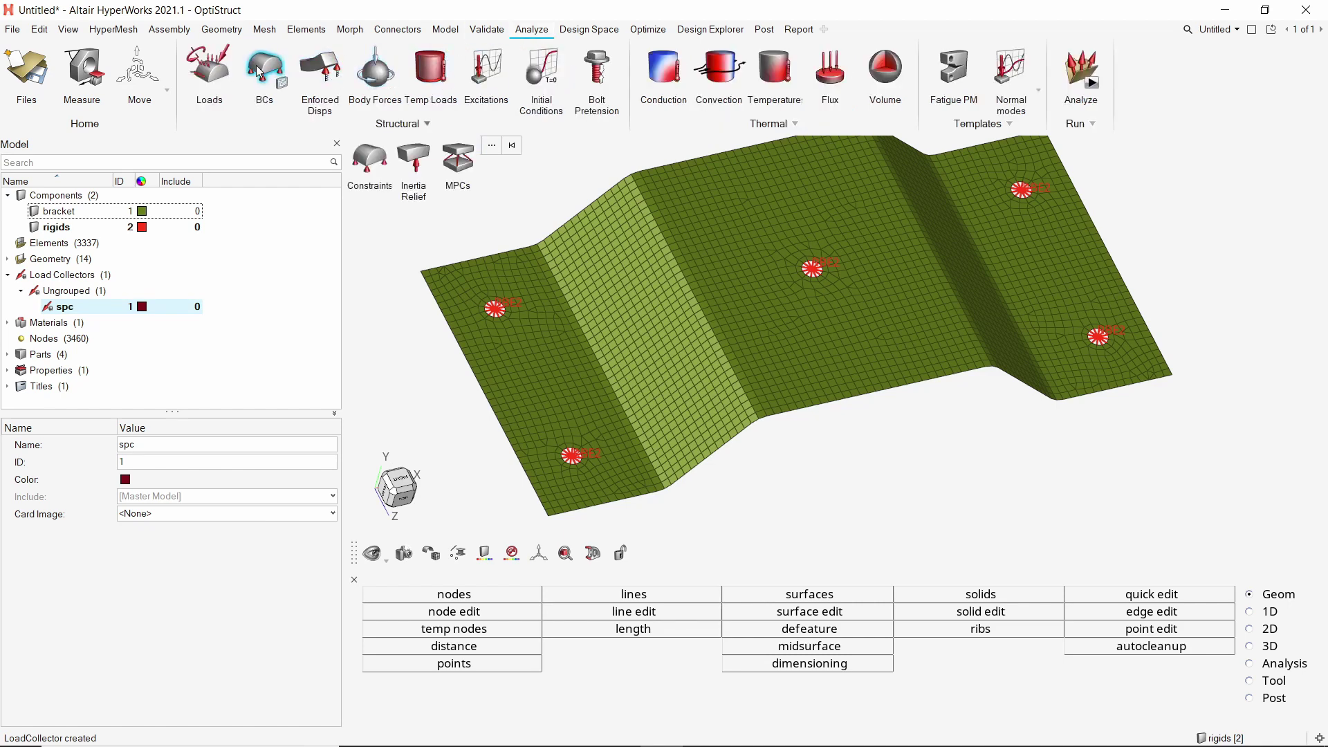
click(368, 162)
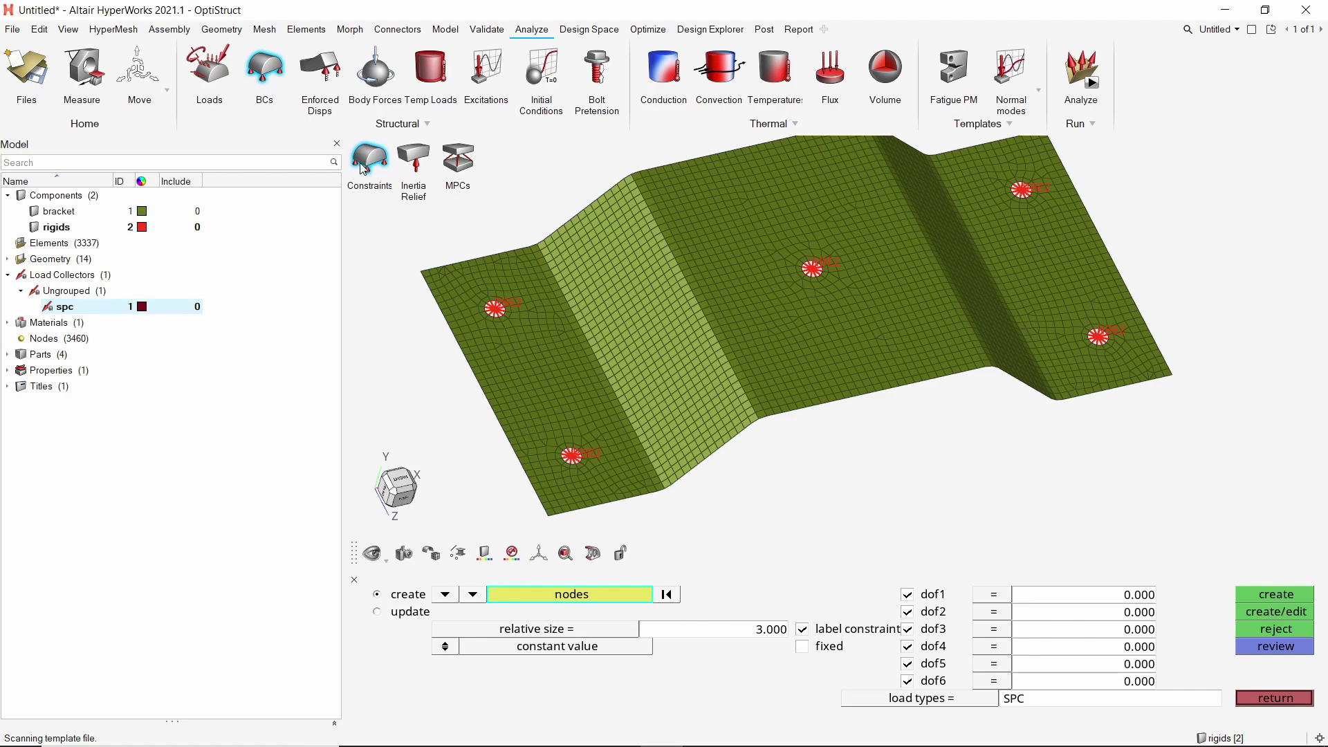
ctrl+right_drag(447, 418, 572, 359)
scroll(697, 411, up, 5)
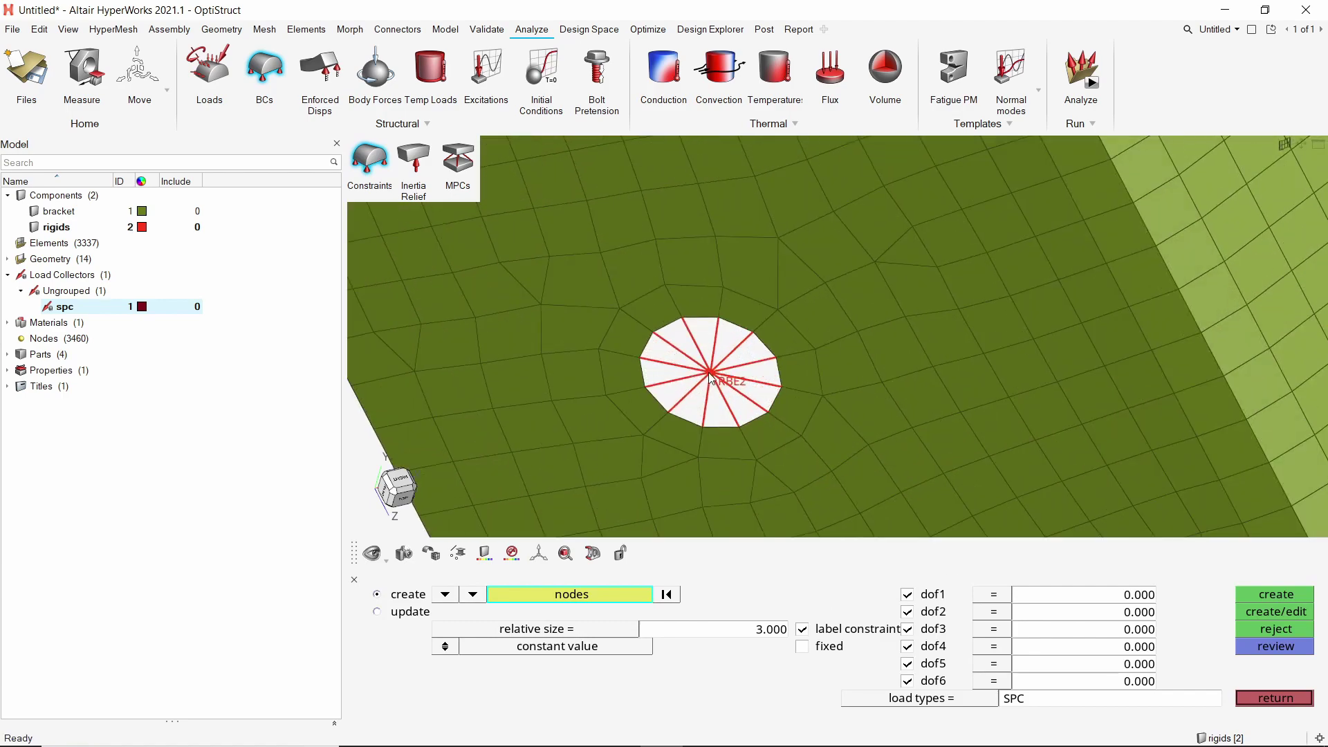
scroll(713, 376, down, 5)
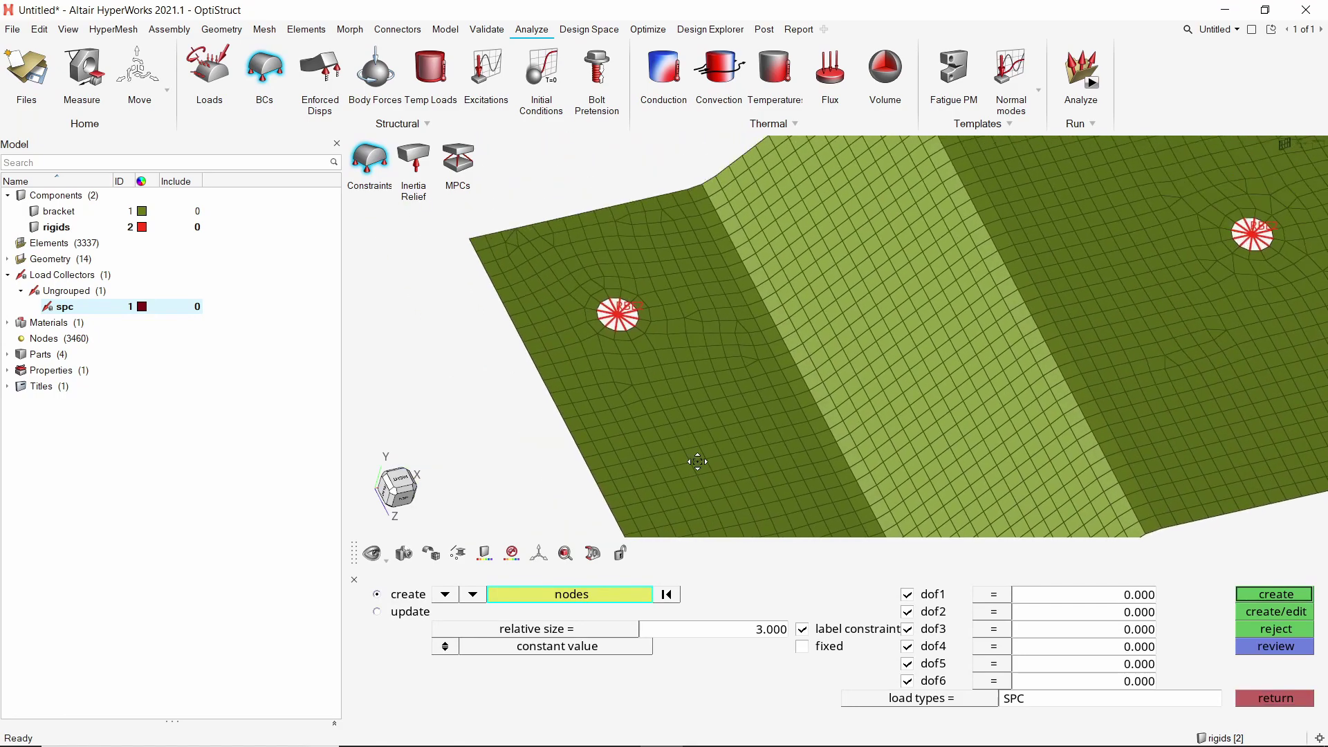
scroll(611, 310, up, 3)
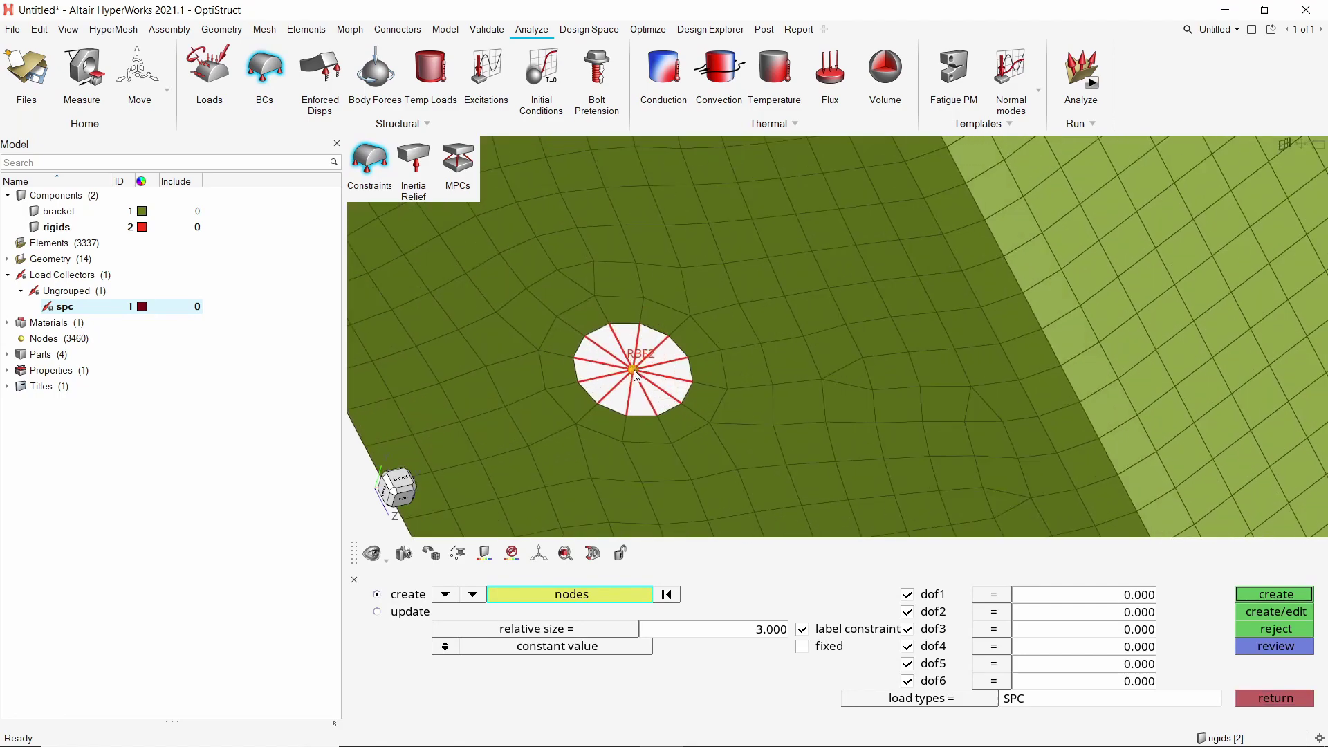
scroll(674, 373, down, 3)
scroll(674, 373, down, 3)
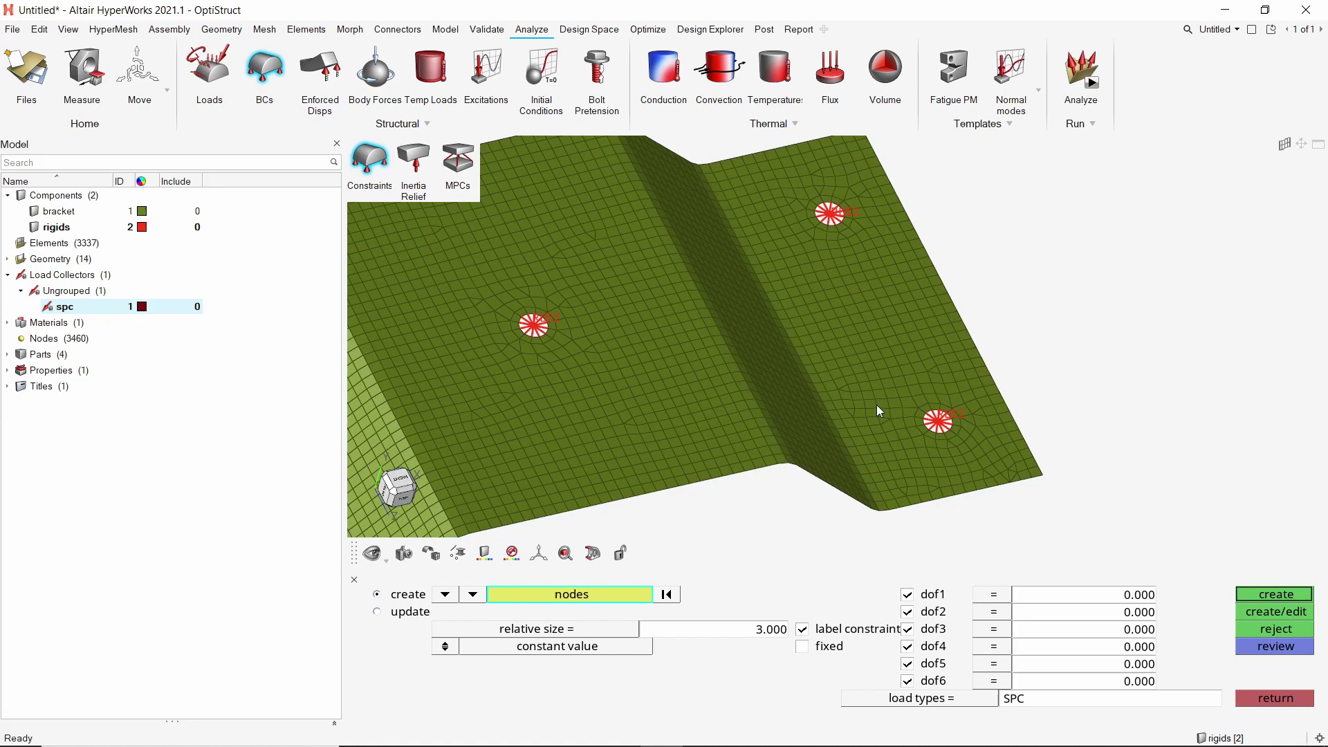
scroll(955, 429, up, 5)
scroll(955, 429, up, 2)
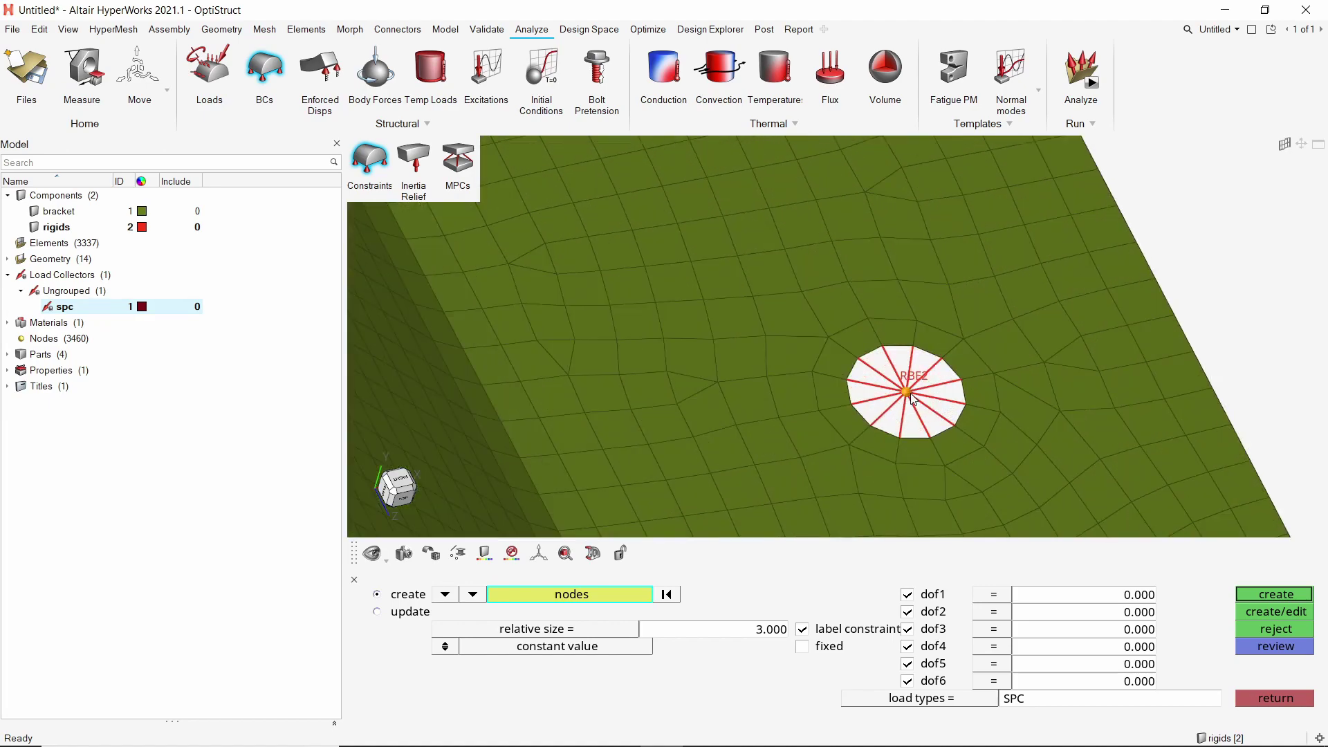
scroll(912, 399, down, 2)
scroll(768, 218, down, 2)
scroll(897, 393, up, 4)
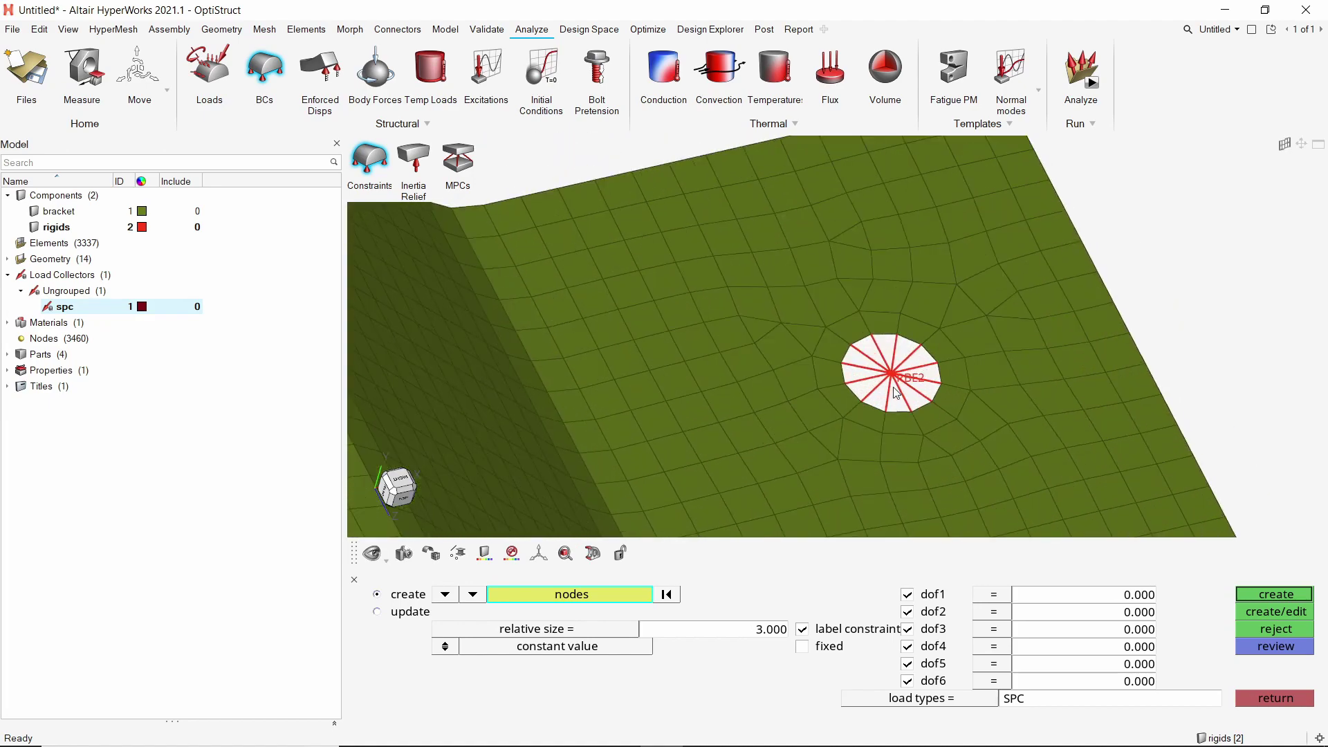
scroll(889, 394, down, 4)
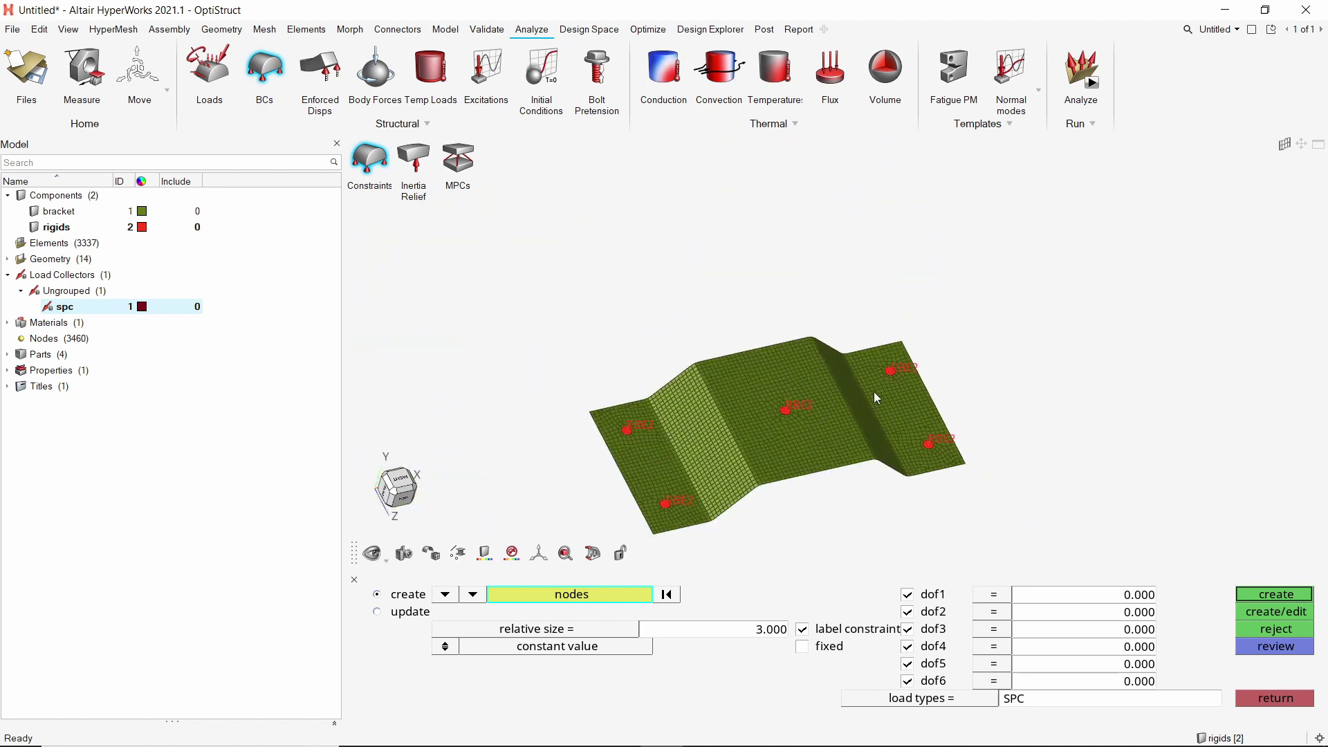
scroll(876, 398, up, 4)
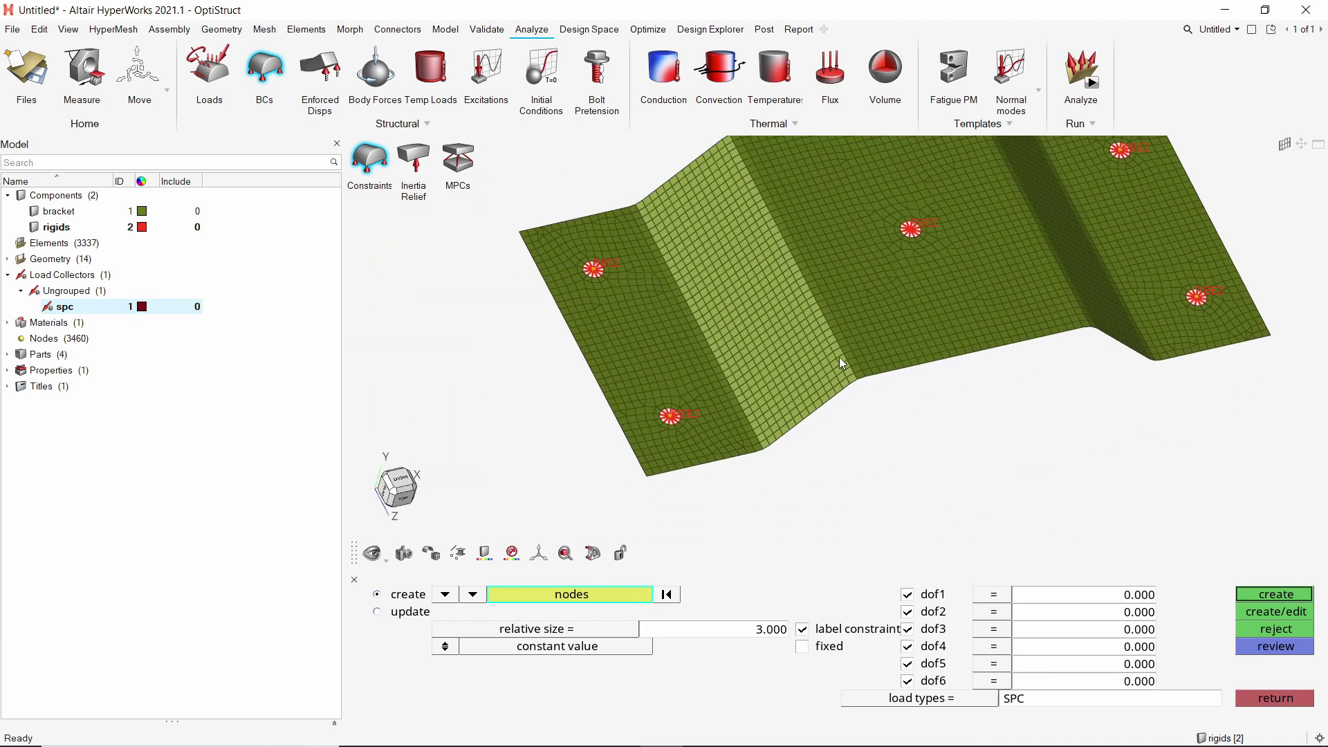
ctrl+right_drag(842, 363, 822, 418)
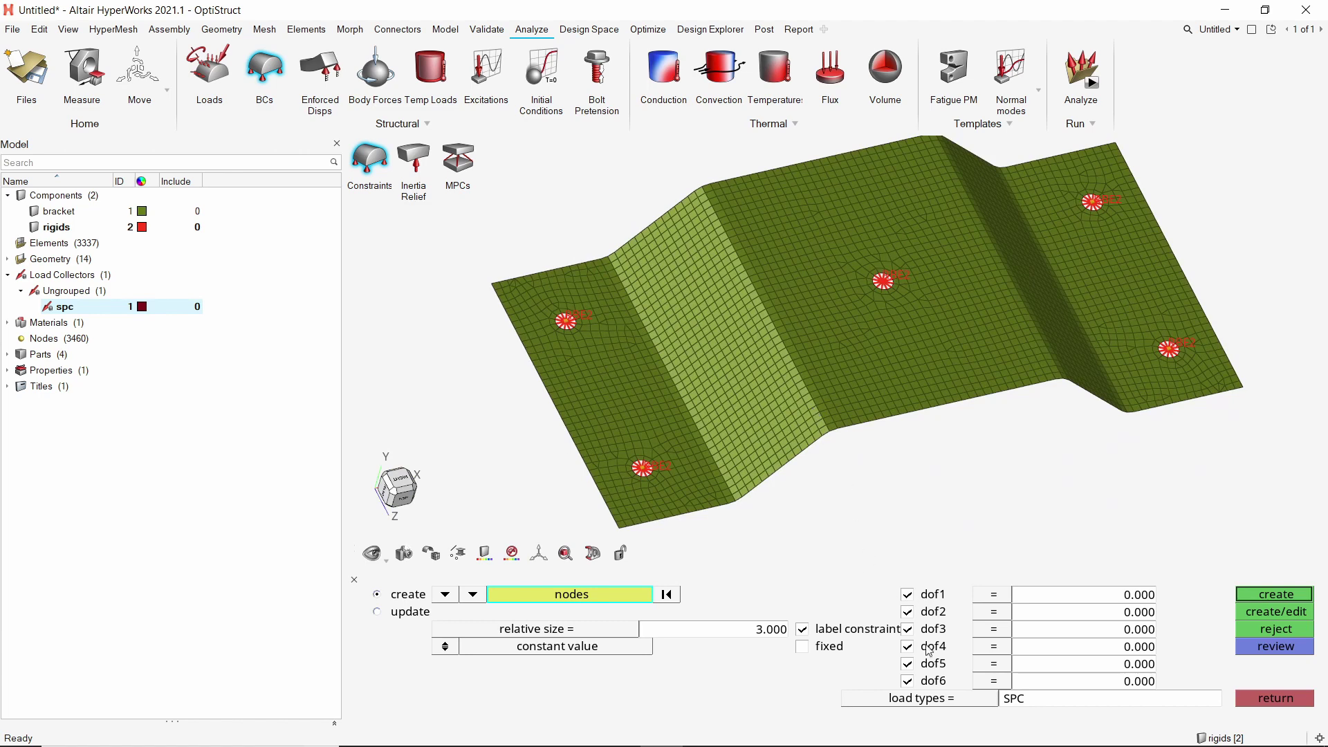
click(764, 631)
text(50)
key(Return)
click(1276, 595)
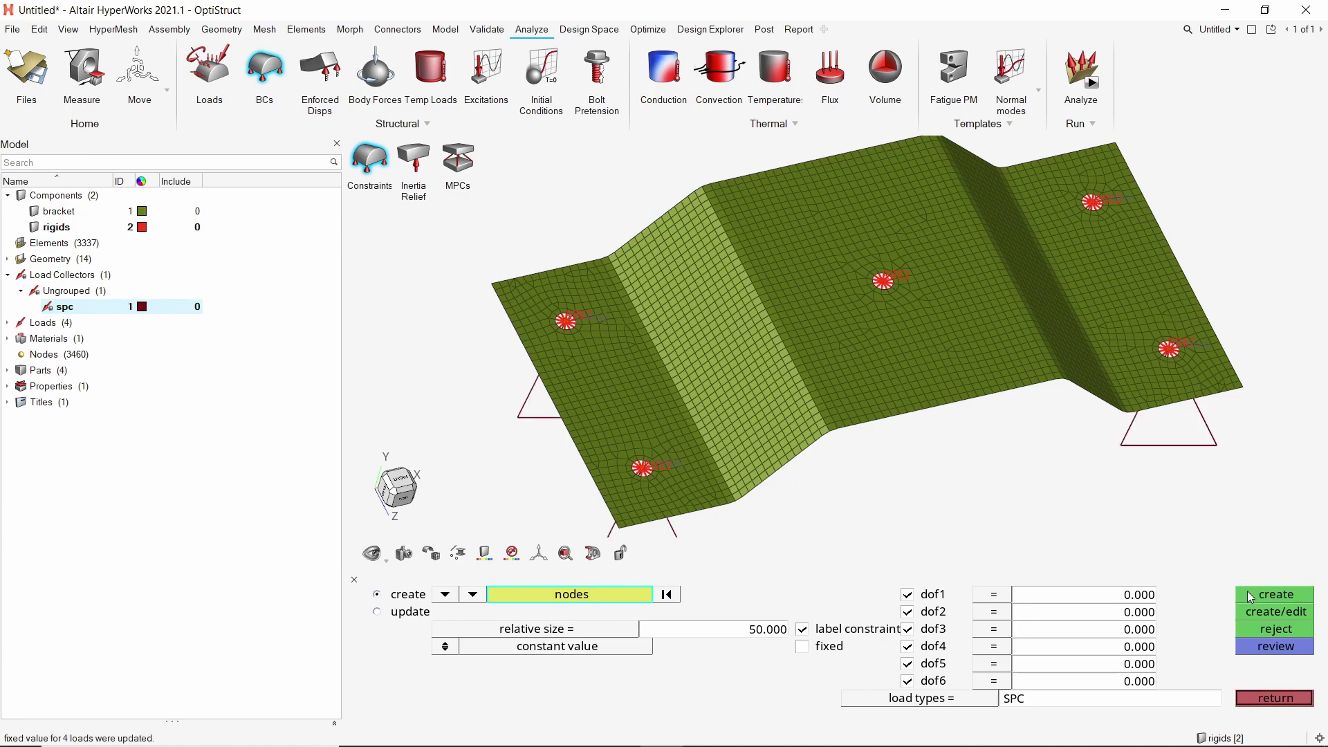
ctrl+drag(963, 446, 874, 393)
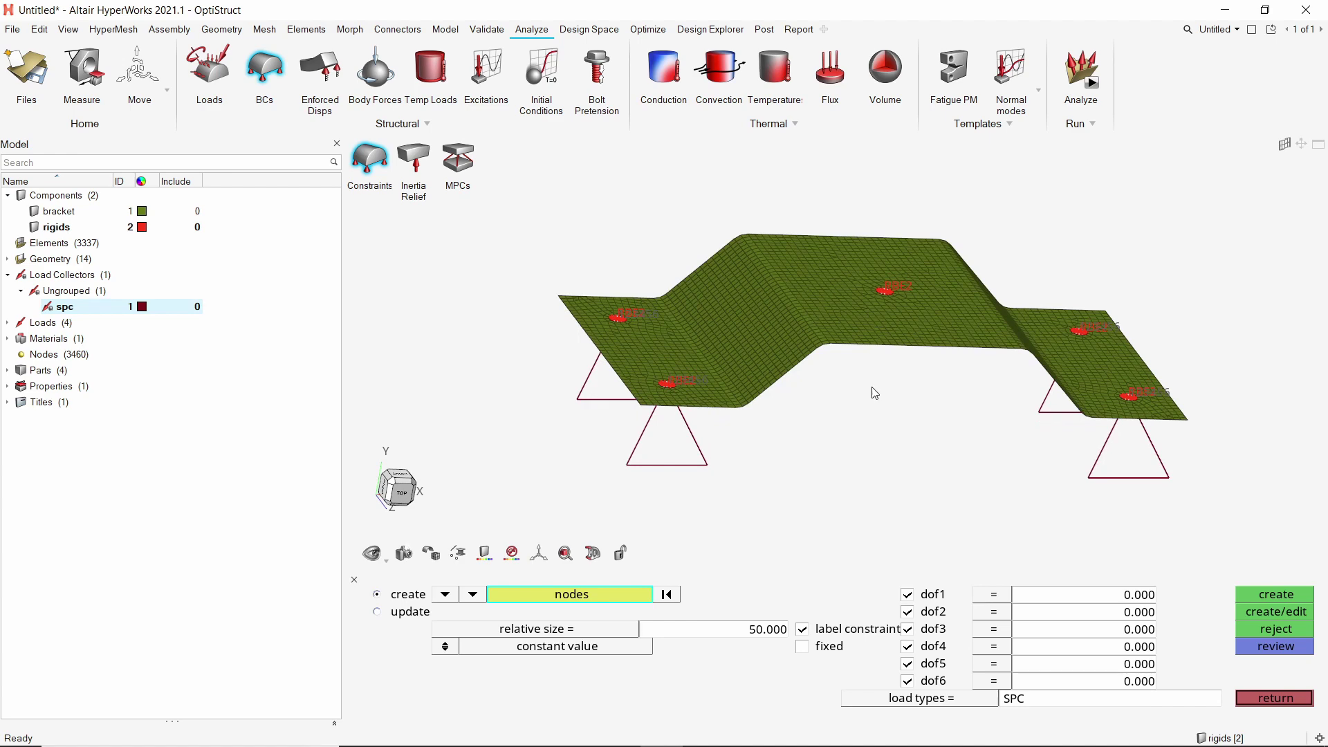
key(Escape)
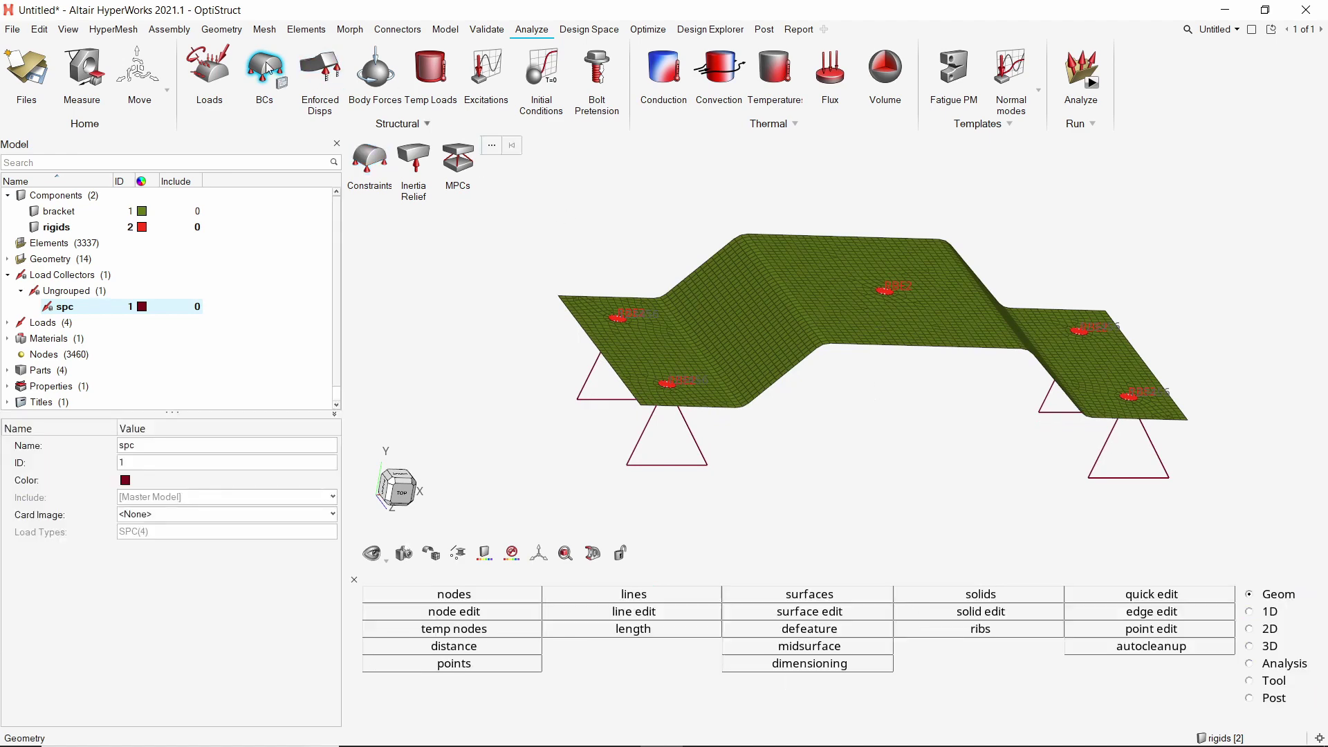
Create a second load collector, darea (ID 2), alongside spc.
click(267, 67)
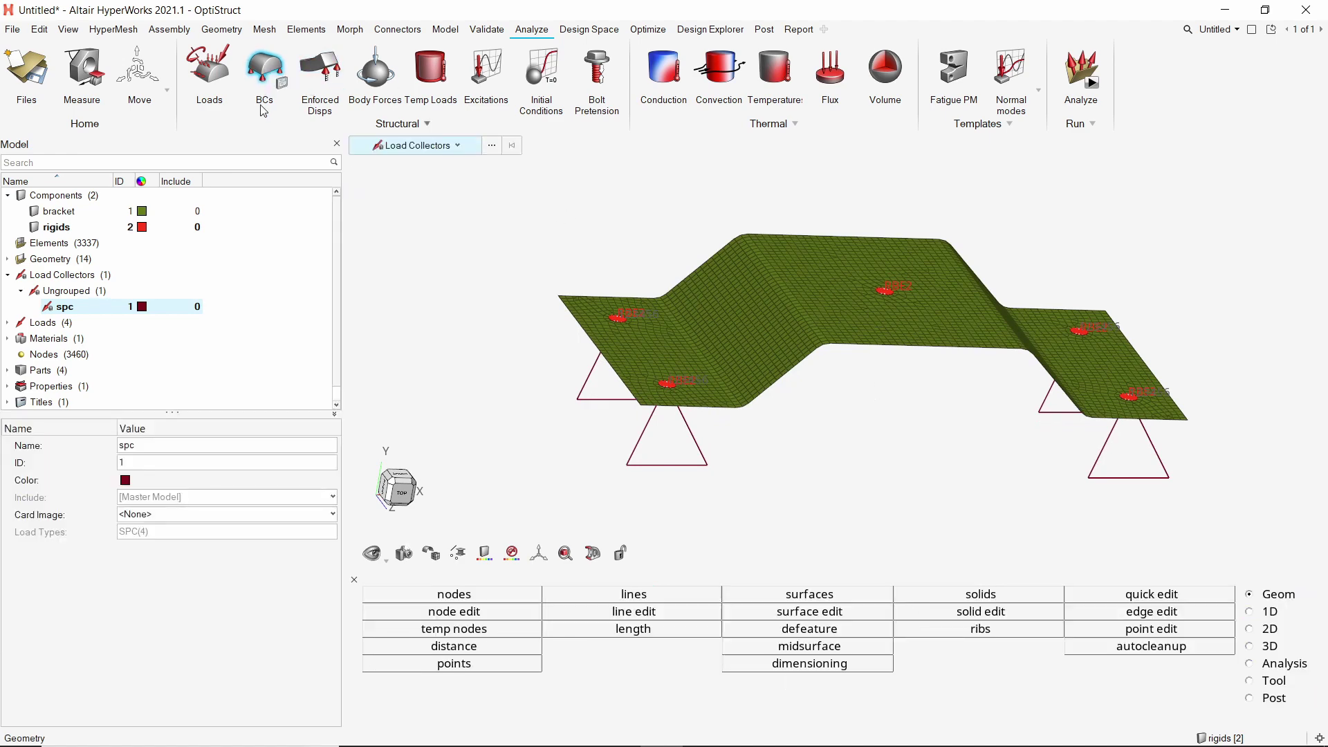
right_click(260, 217)
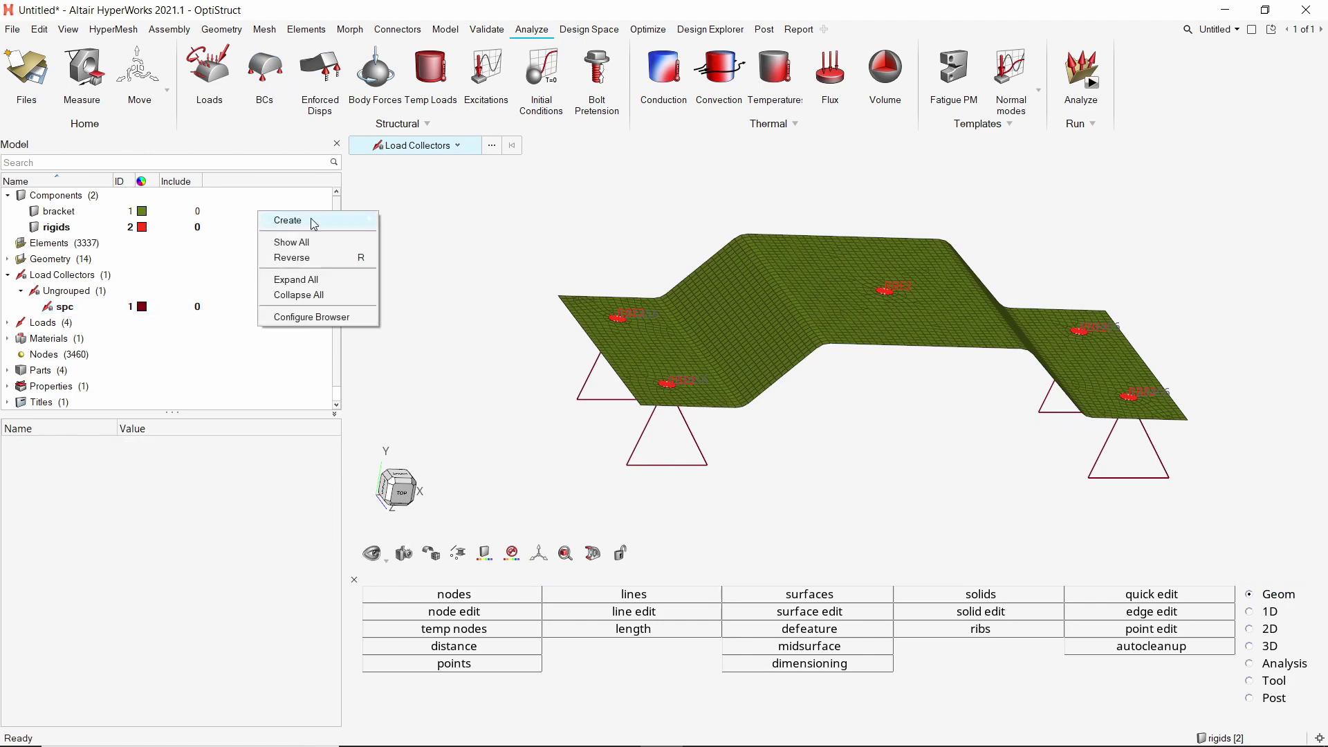
mouse_move(331, 230)
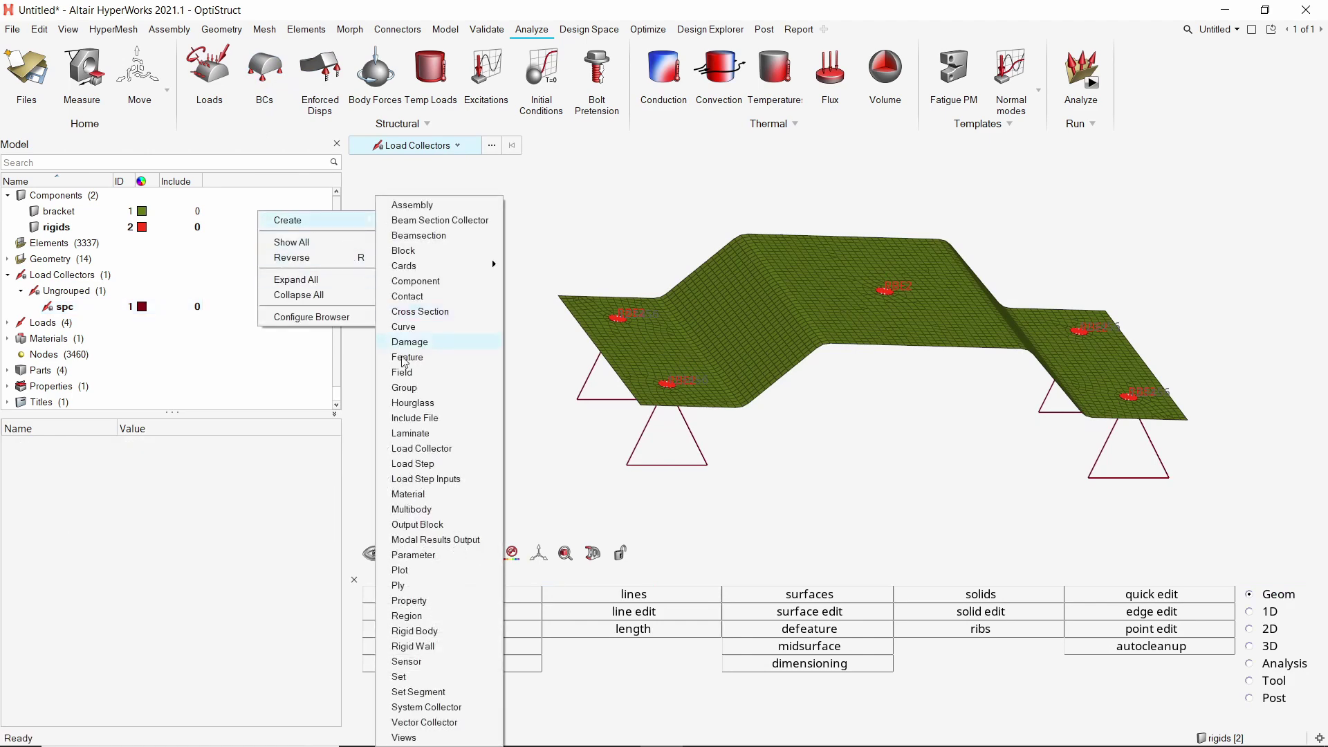
click(435, 449)
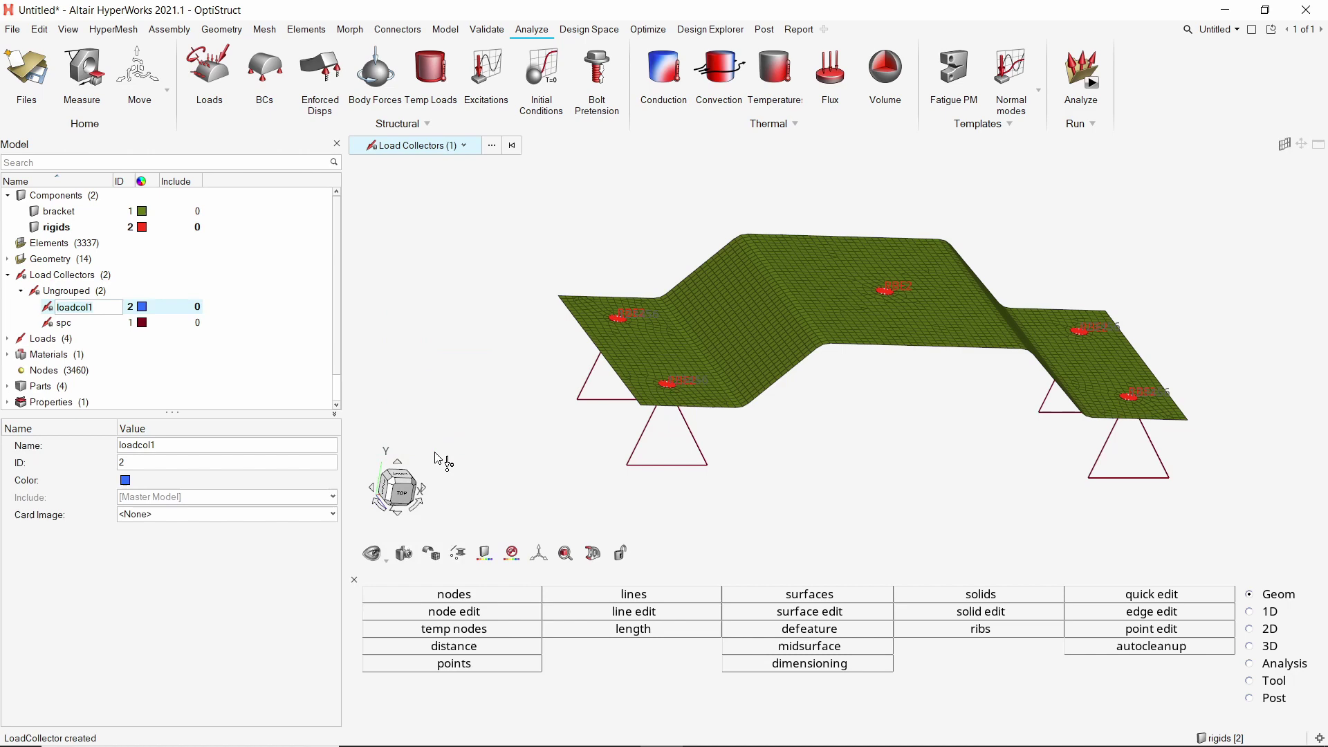
text(darea)
key(Return)
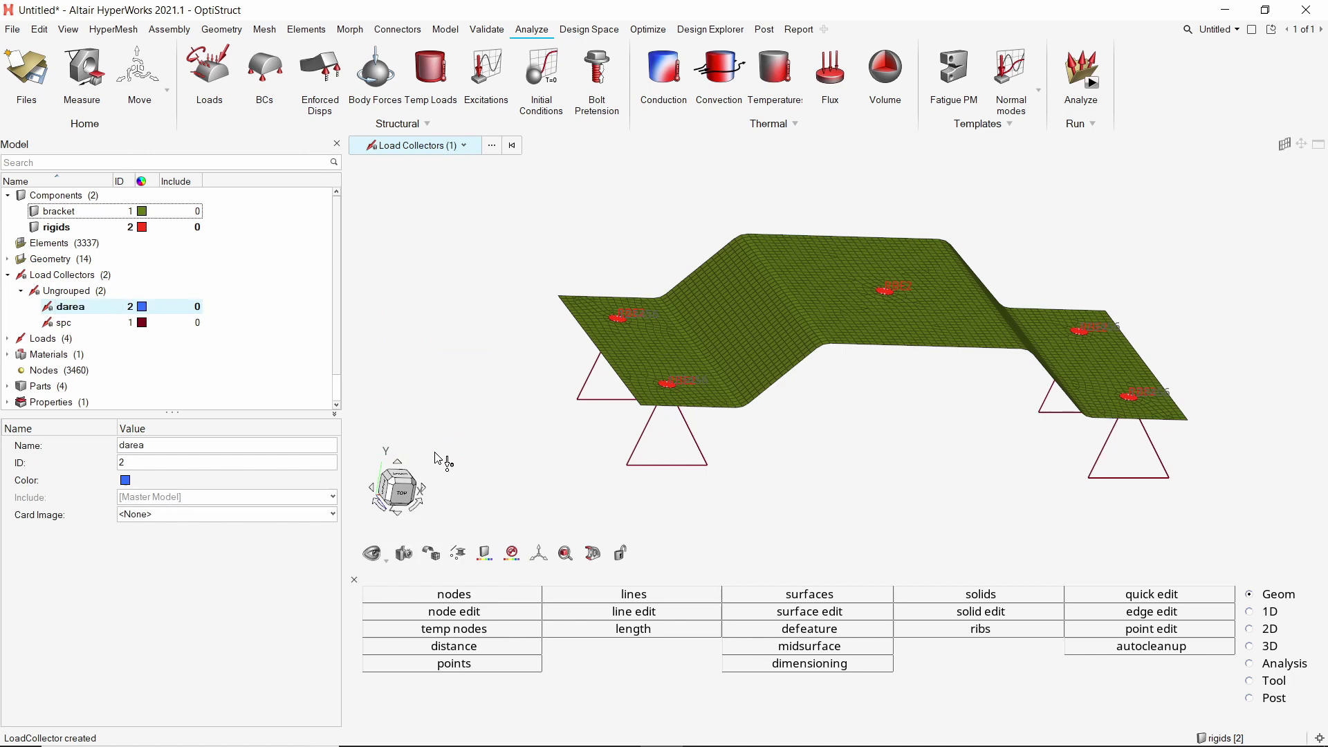
click(276, 72)
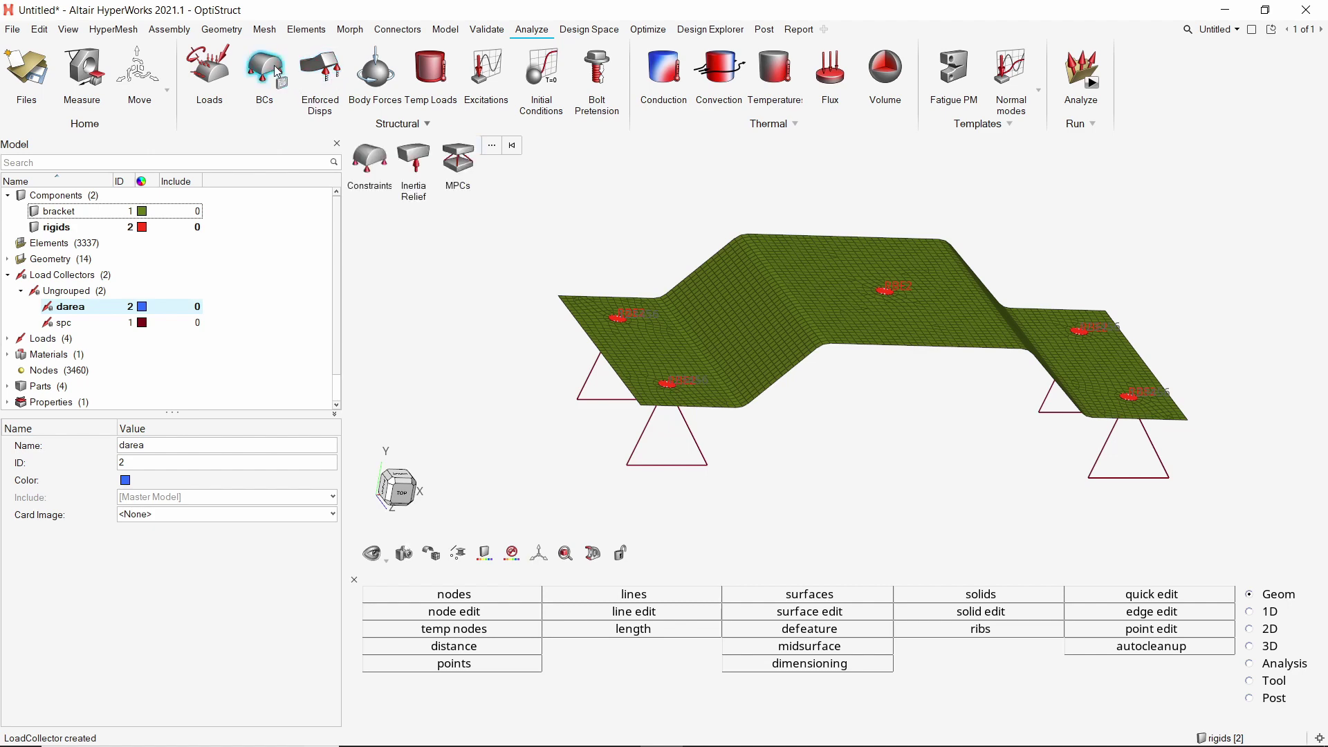
Pick the rigid element's centre node and uncheck dof1, dof4, dof5 and dof6.
click(371, 158)
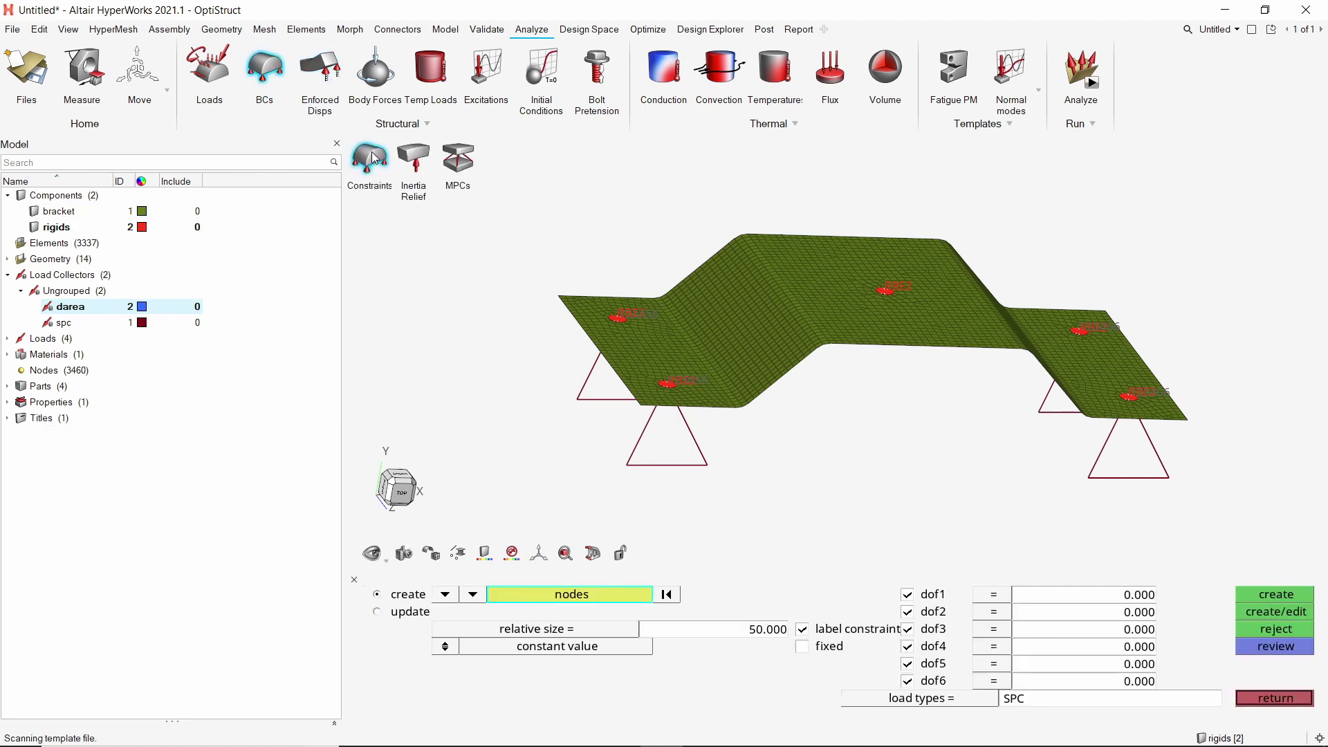
ctrl+drag(875, 335, 883, 345)
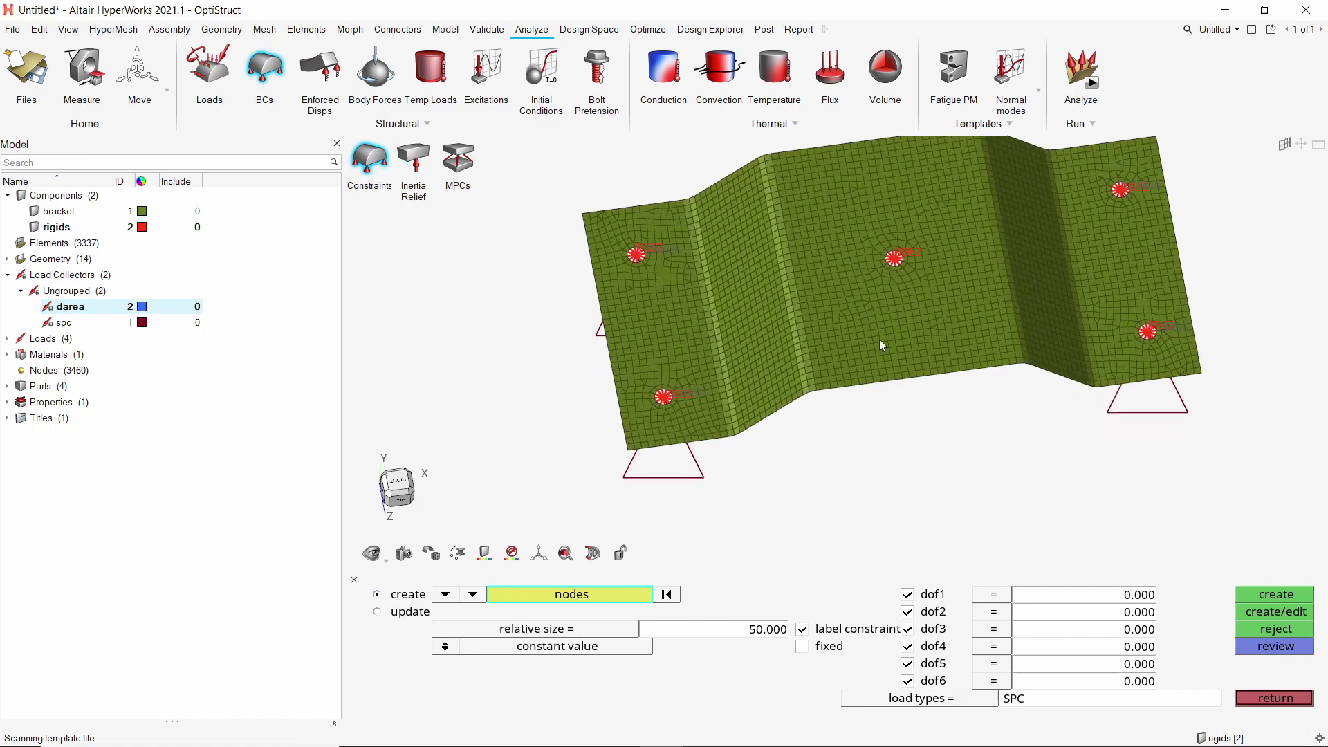
scroll(873, 273, up, 5)
scroll(873, 273, up, 3)
click(880, 260)
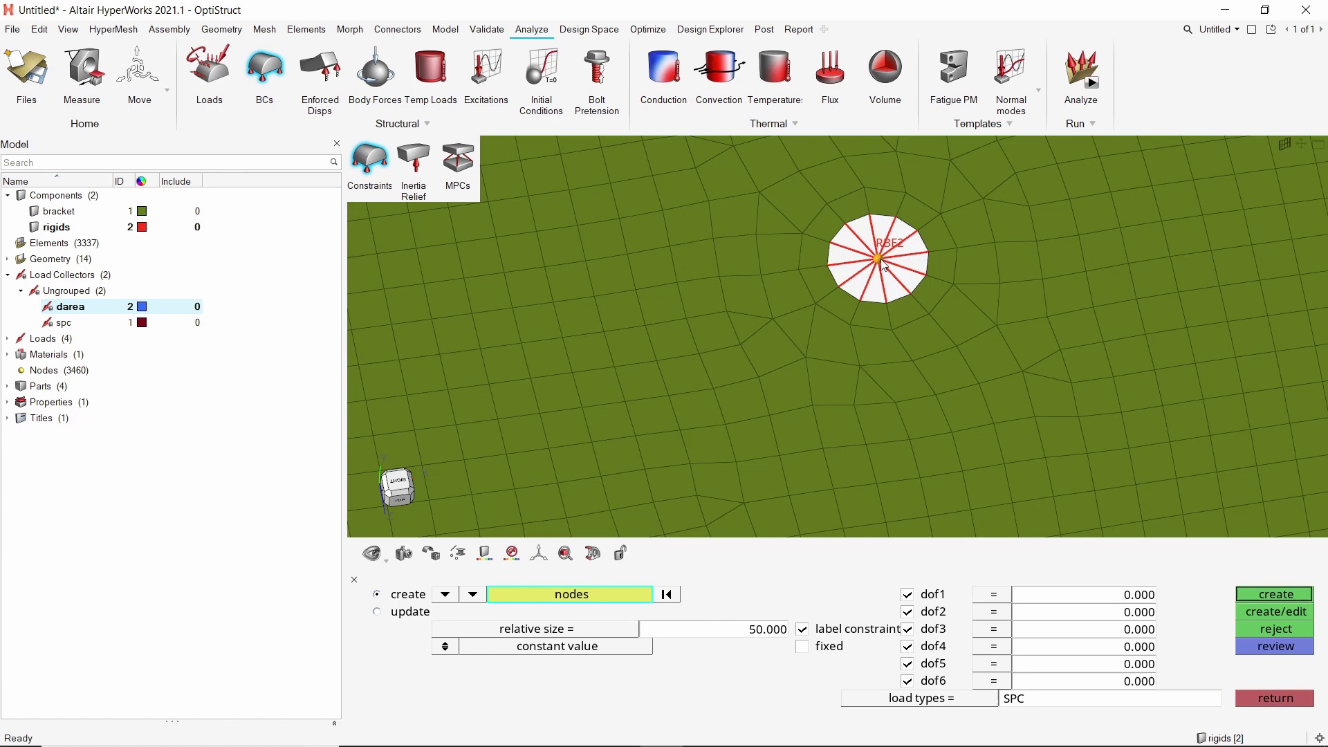
click(946, 596)
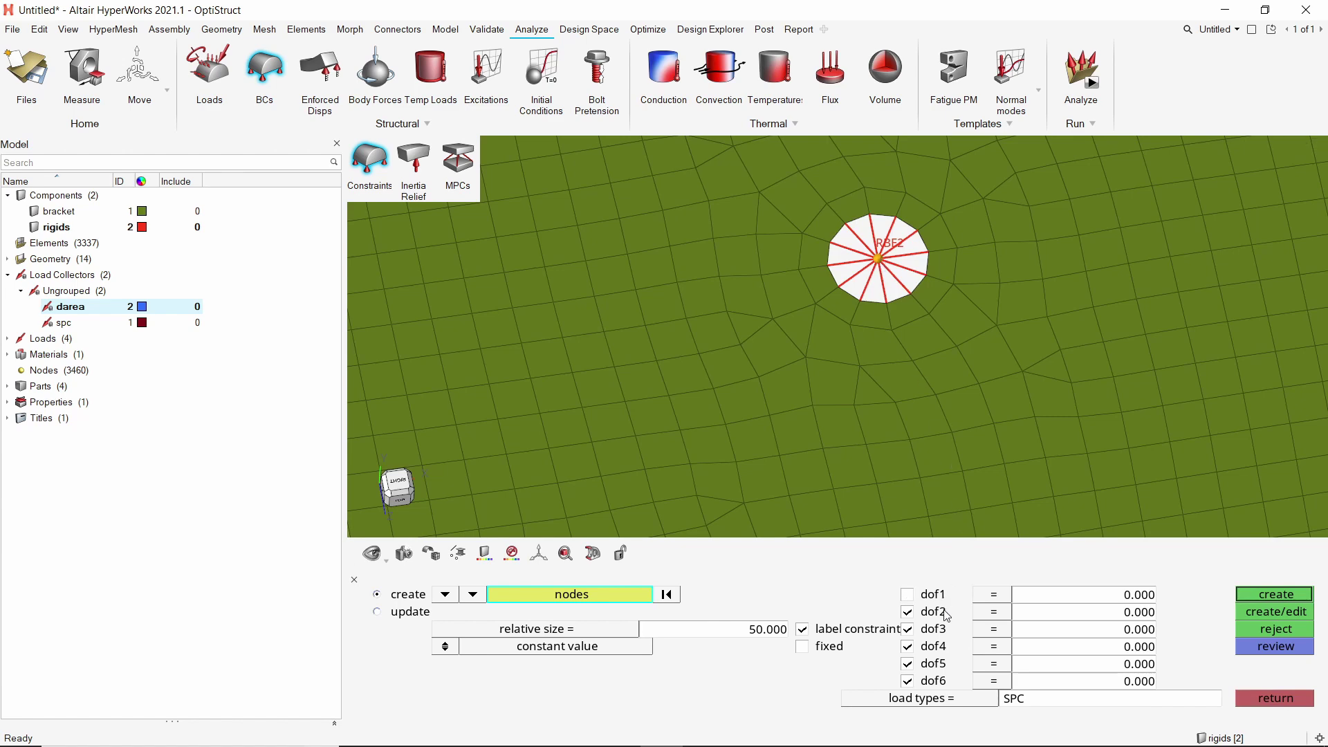
click(944, 649)
click(943, 665)
click(941, 681)
Set dof2 to 1.0 and create it as a DAREA load type.
click(1075, 618)
text(1)
key(Return)
click(959, 701)
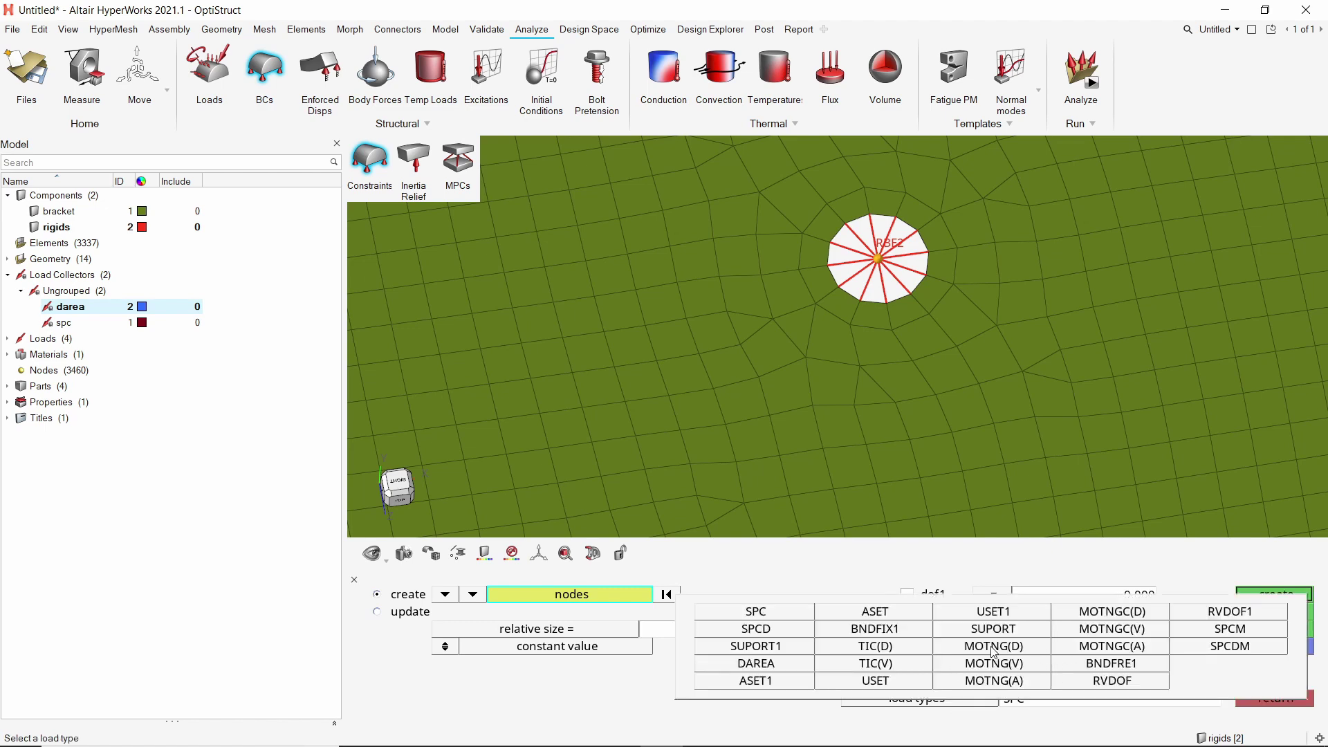
click(802, 666)
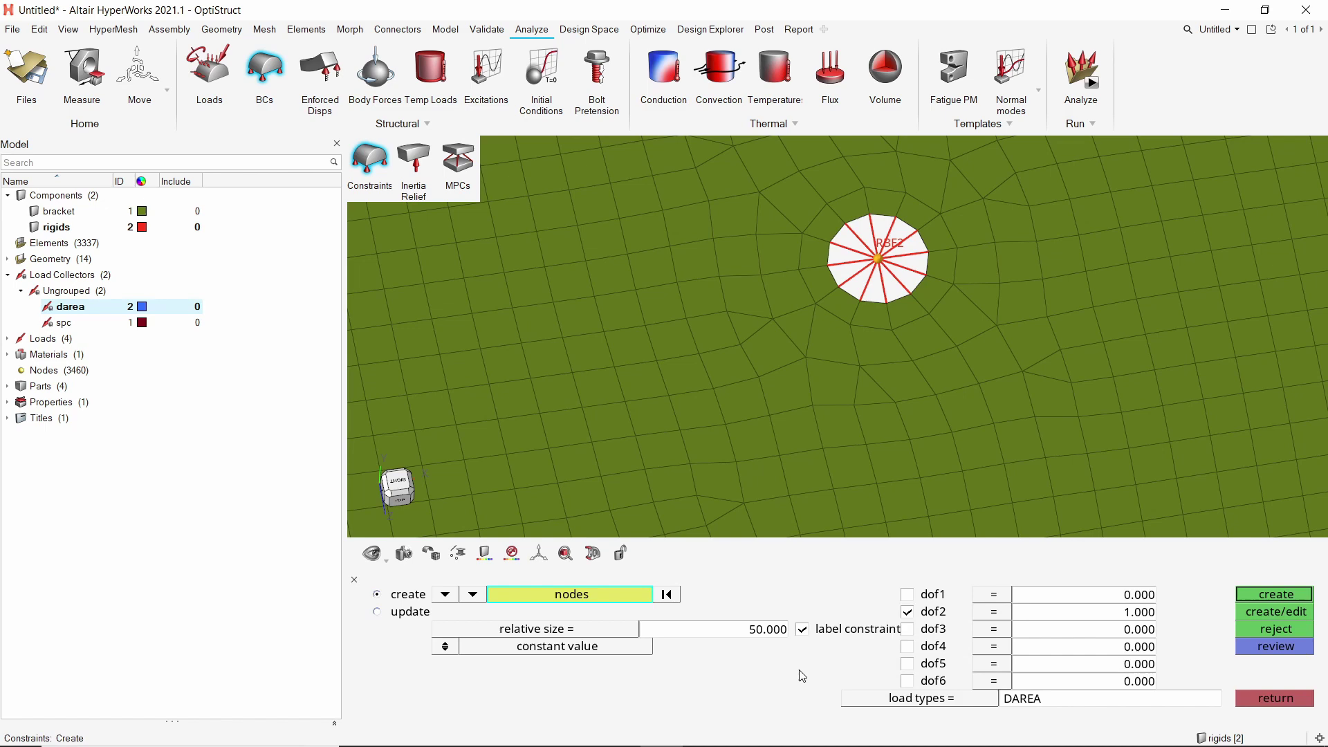
click(1265, 598)
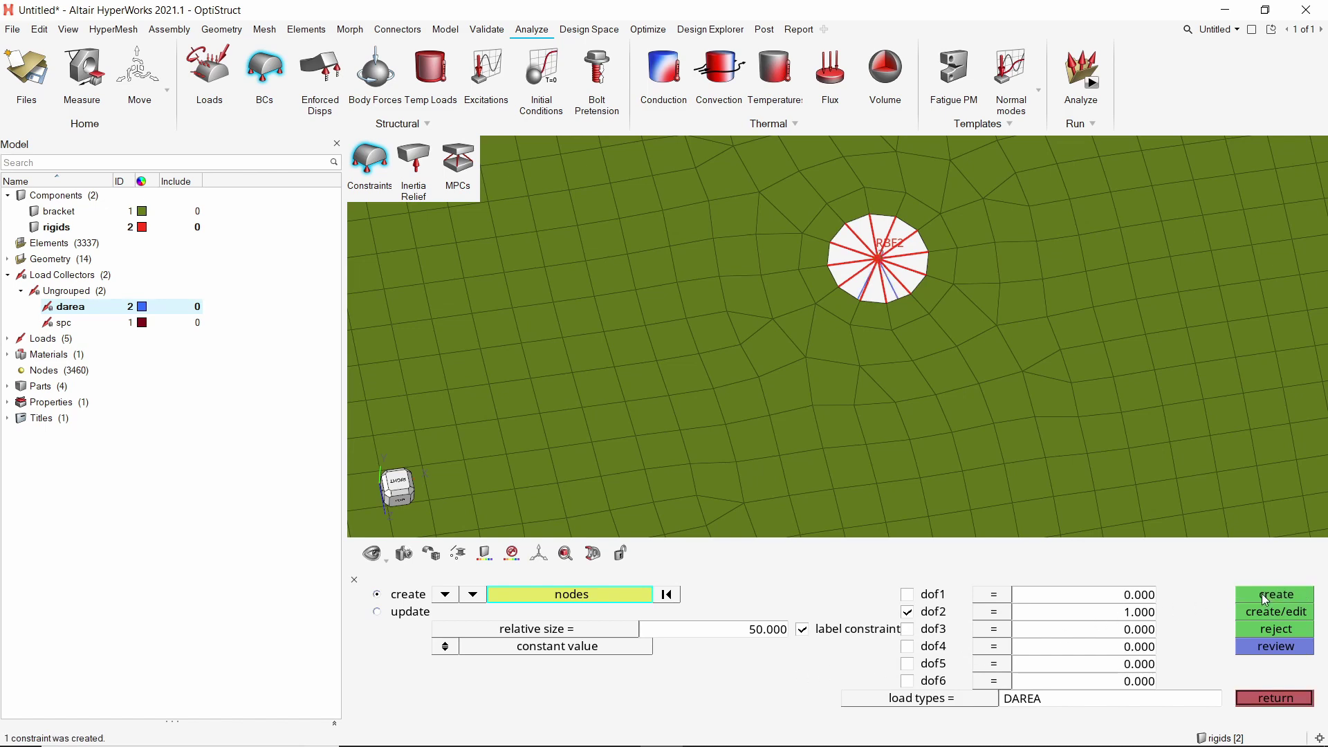
click(1275, 700)
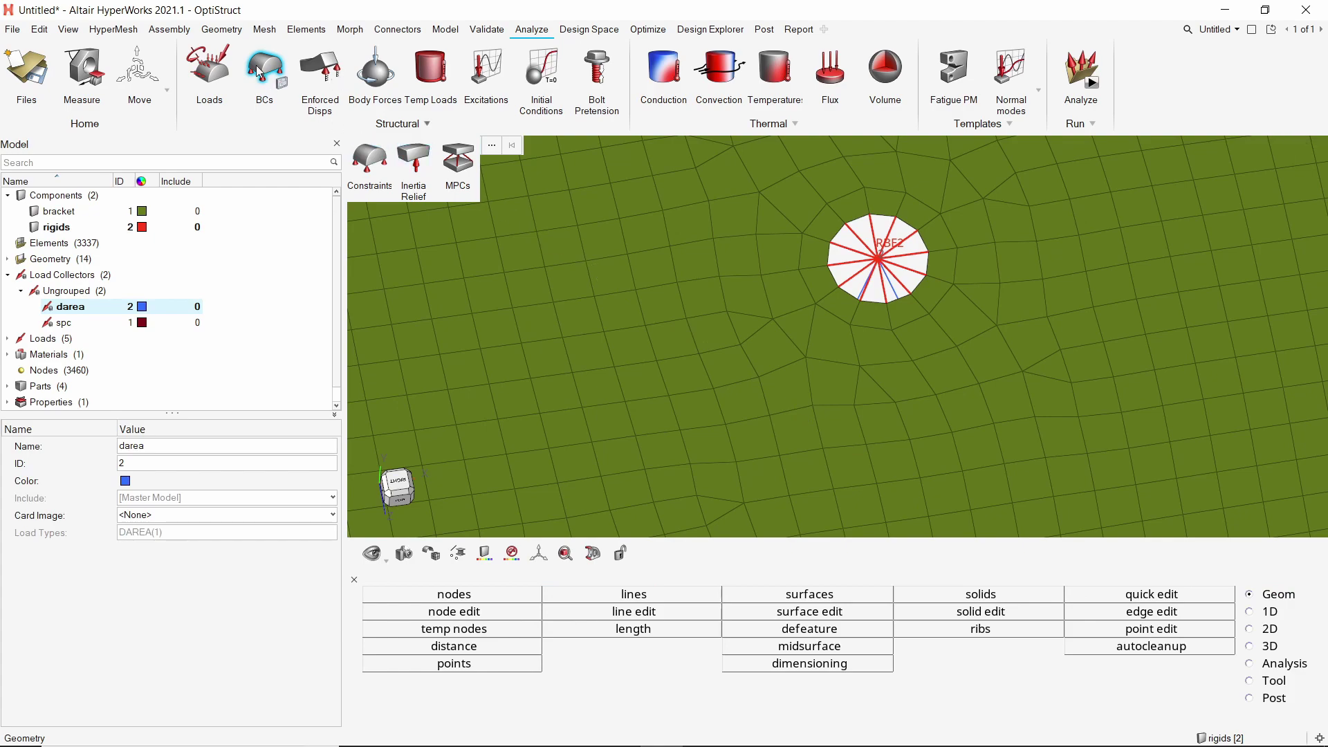
Fit the bracket in view and create a new curve named tabled1.
key(f)
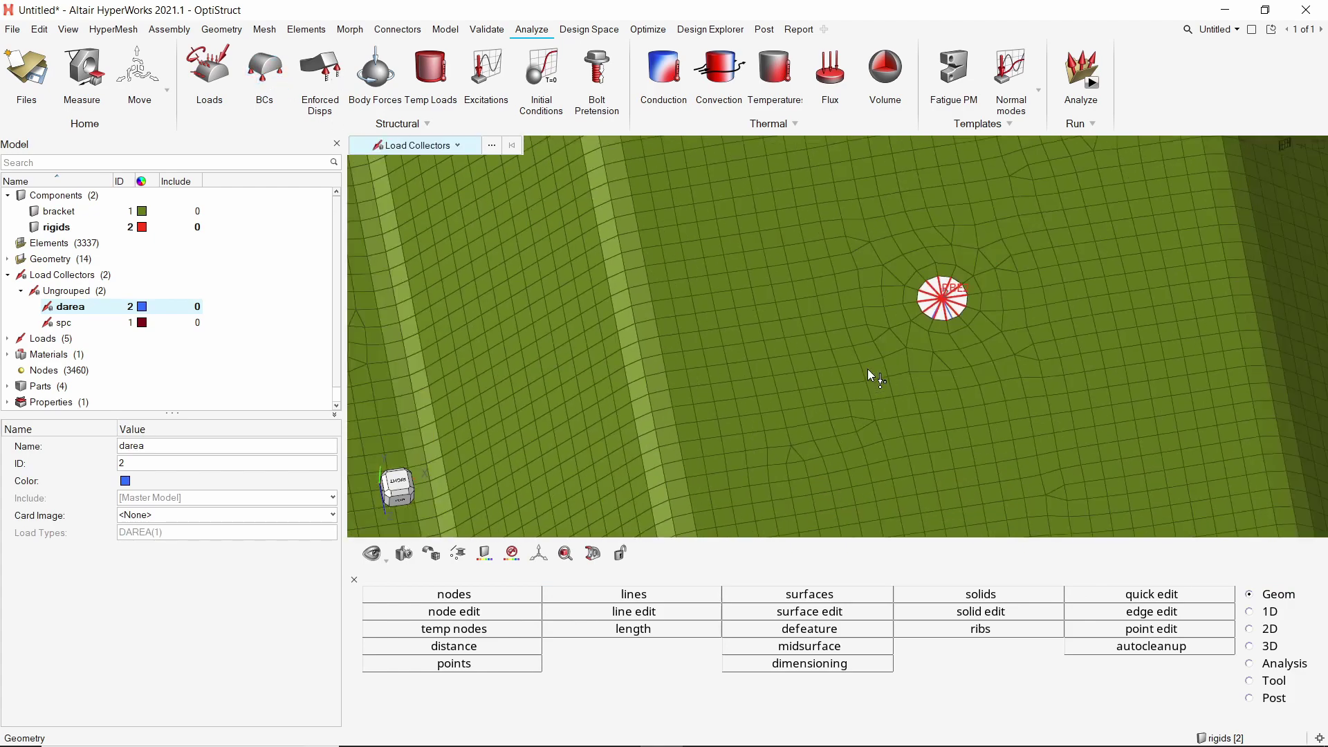
ctrl+drag(902, 413, 903, 418)
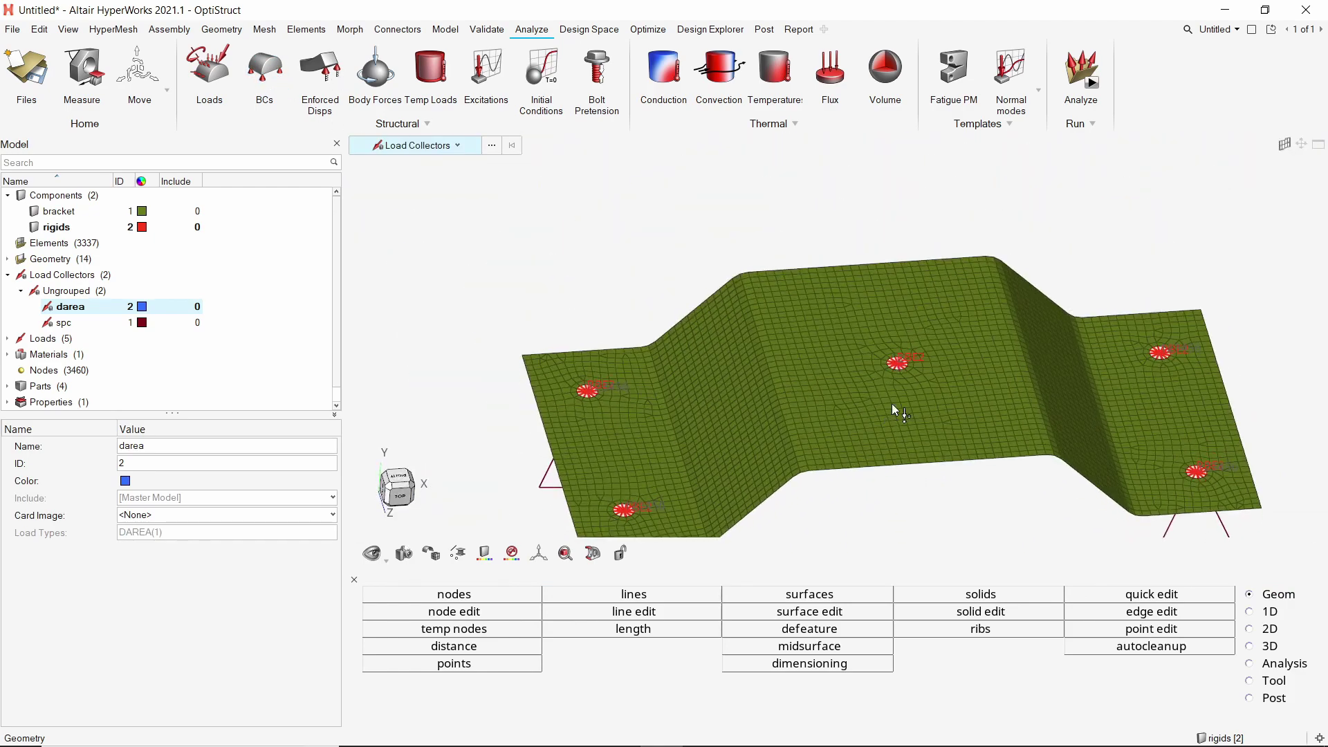
ctrl+right_drag(893, 410, 873, 310)
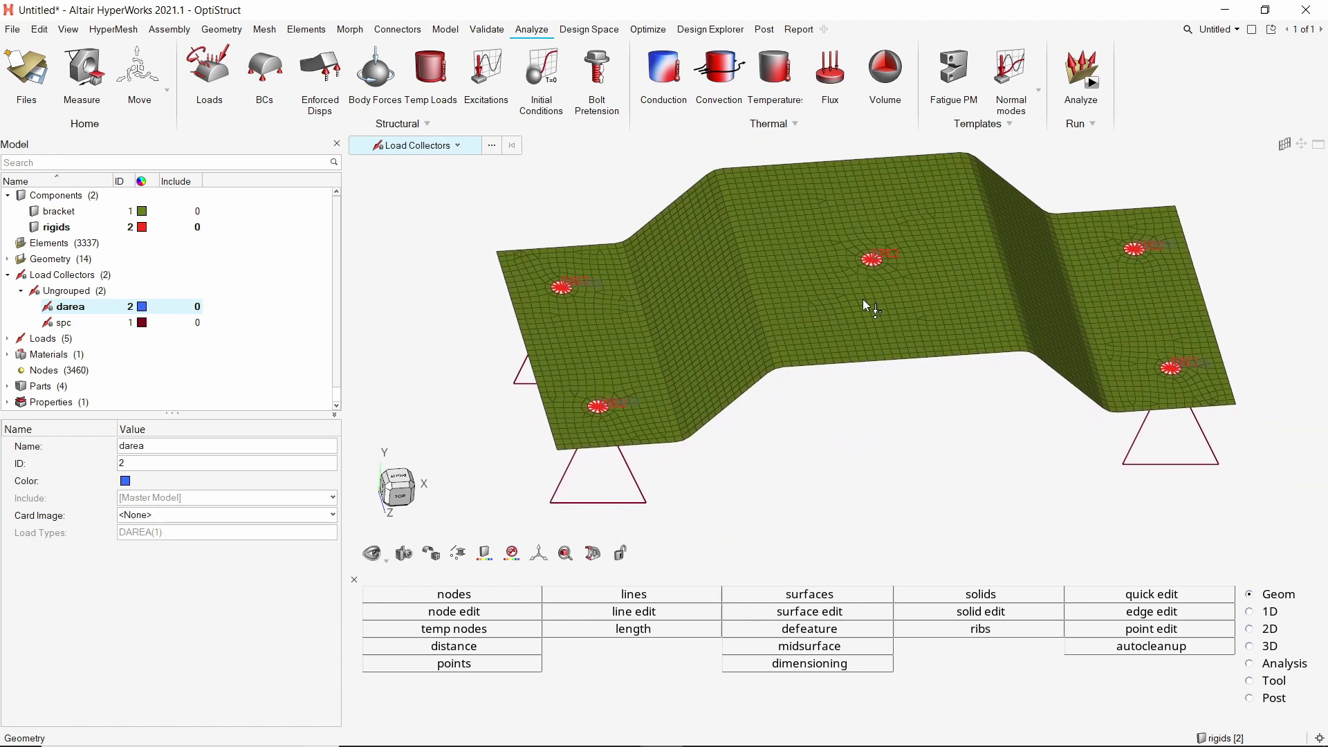
right_click(283, 197)
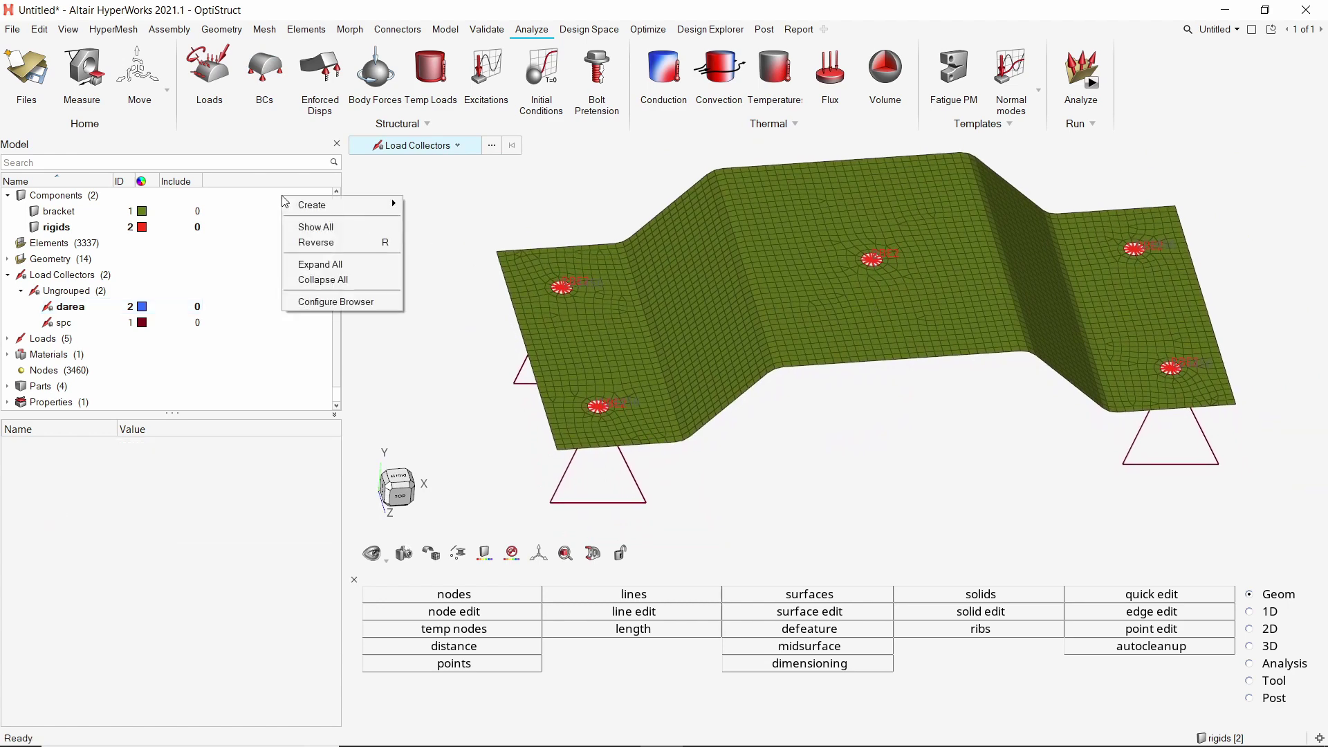
mouse_move(354, 206)
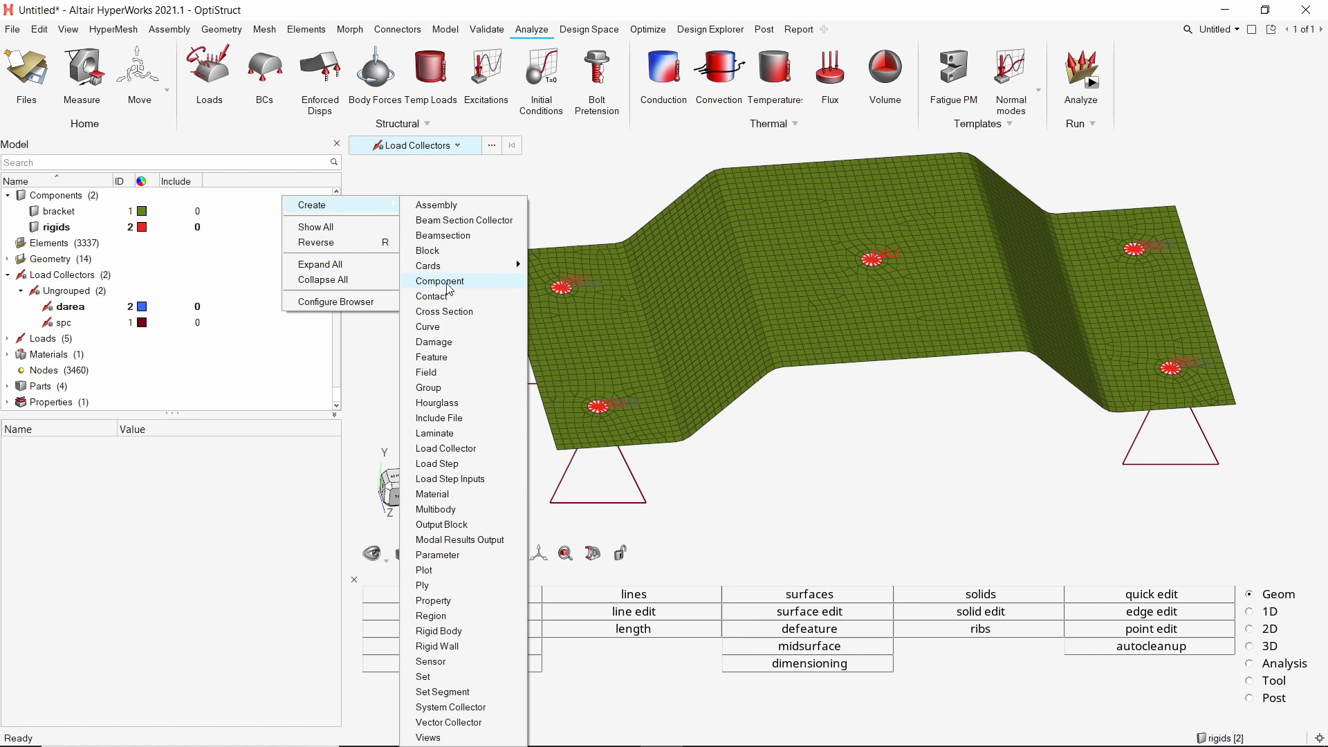
click(474, 332)
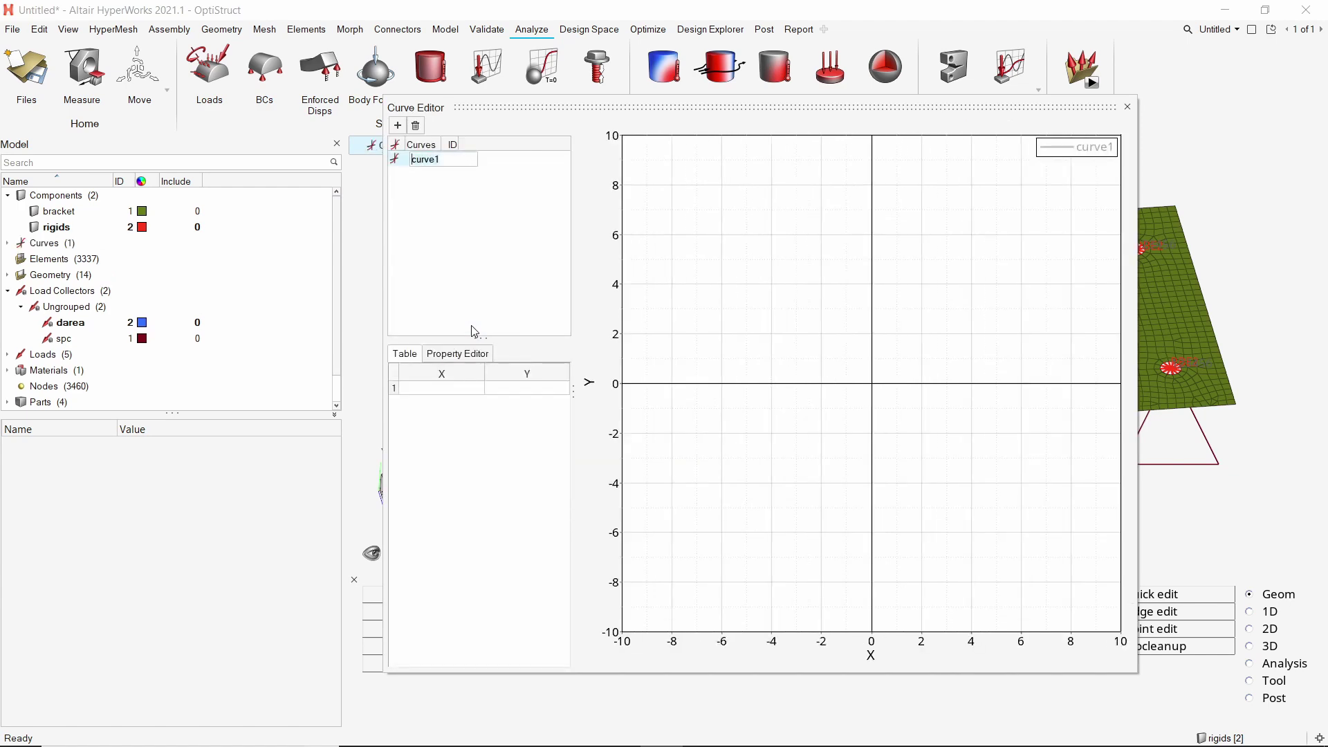
text(tabled1)
key(Return)
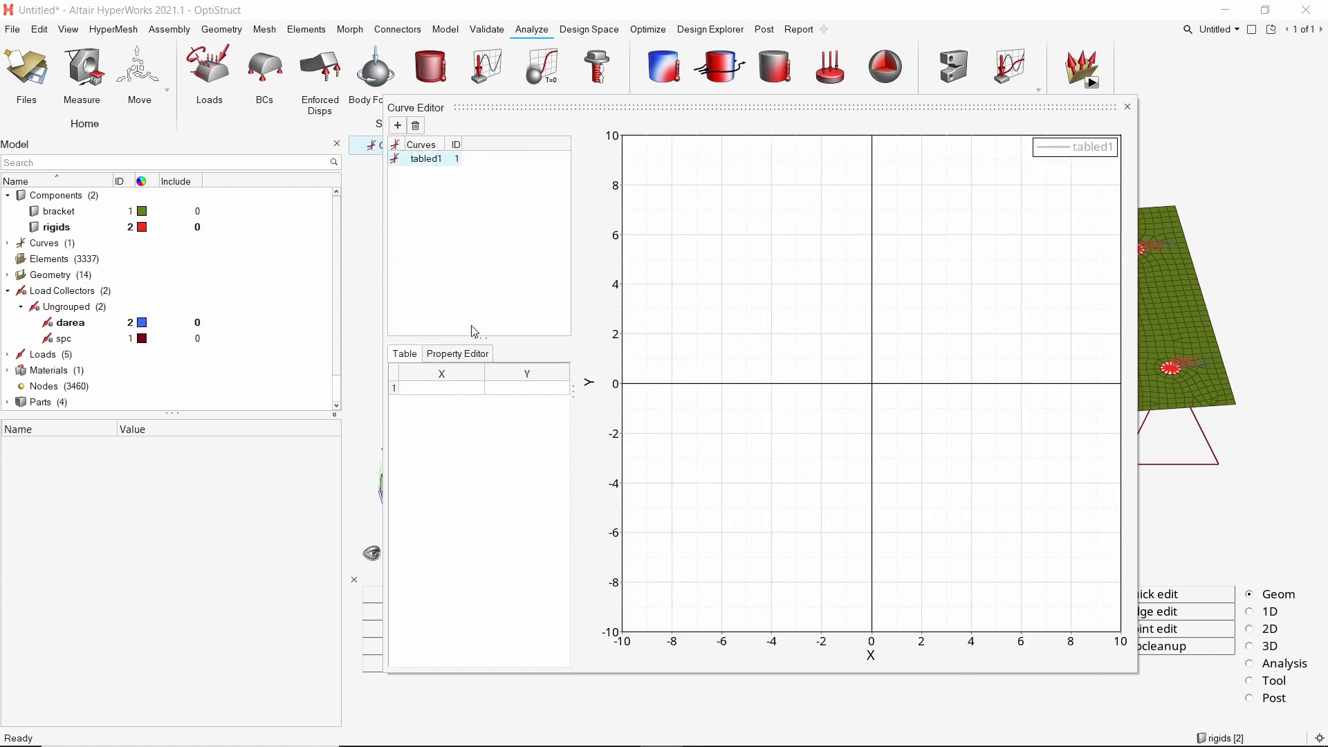
Enter the curve points (0, 1) and (1000, 1) in the Curve Editor table.
click(463, 387)
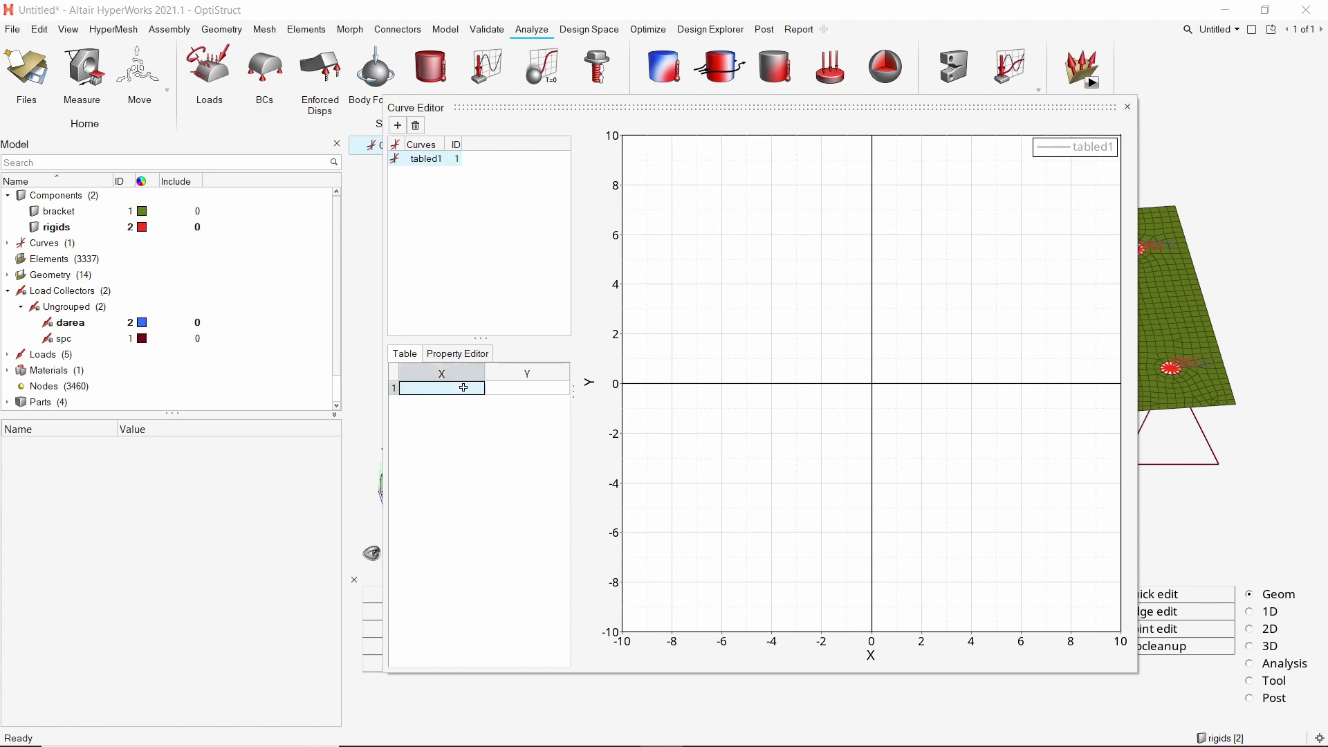
key(Tab)
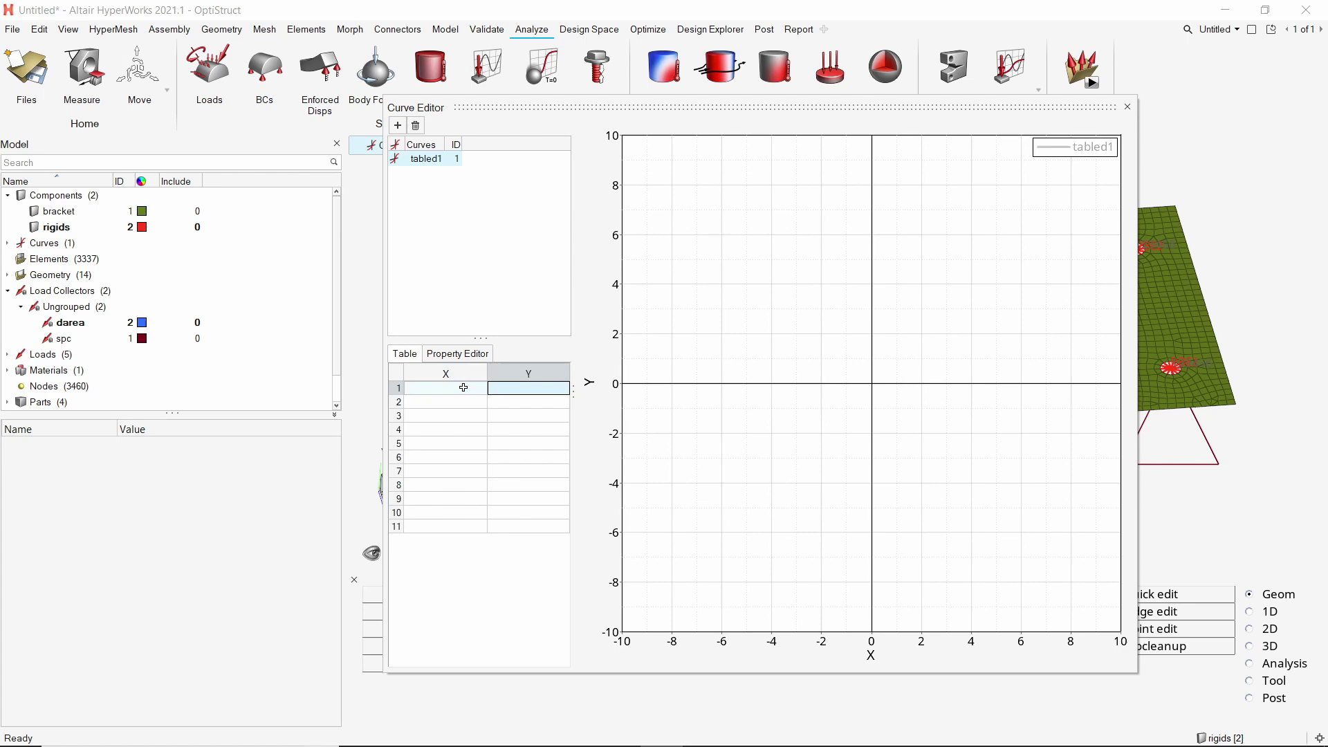
click(463, 388)
text(0)
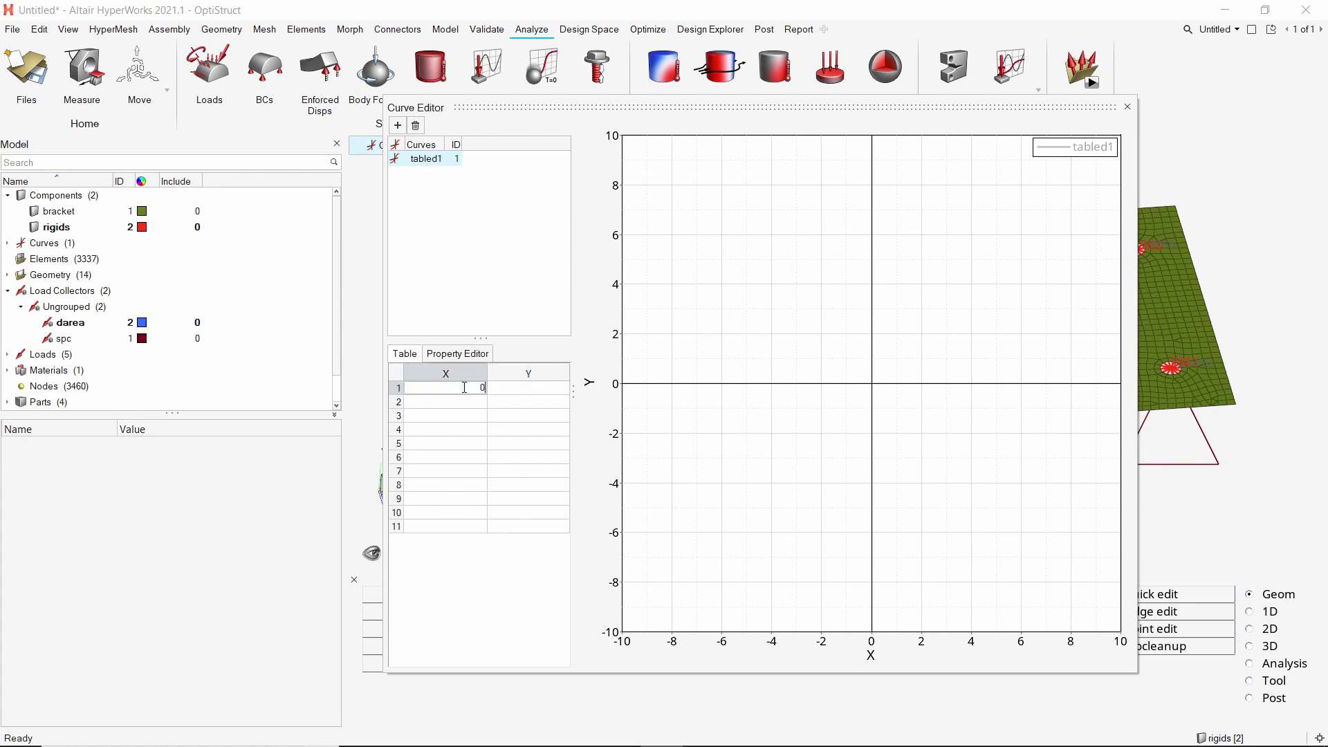
key(Tab)
text(1)
key(Tab)
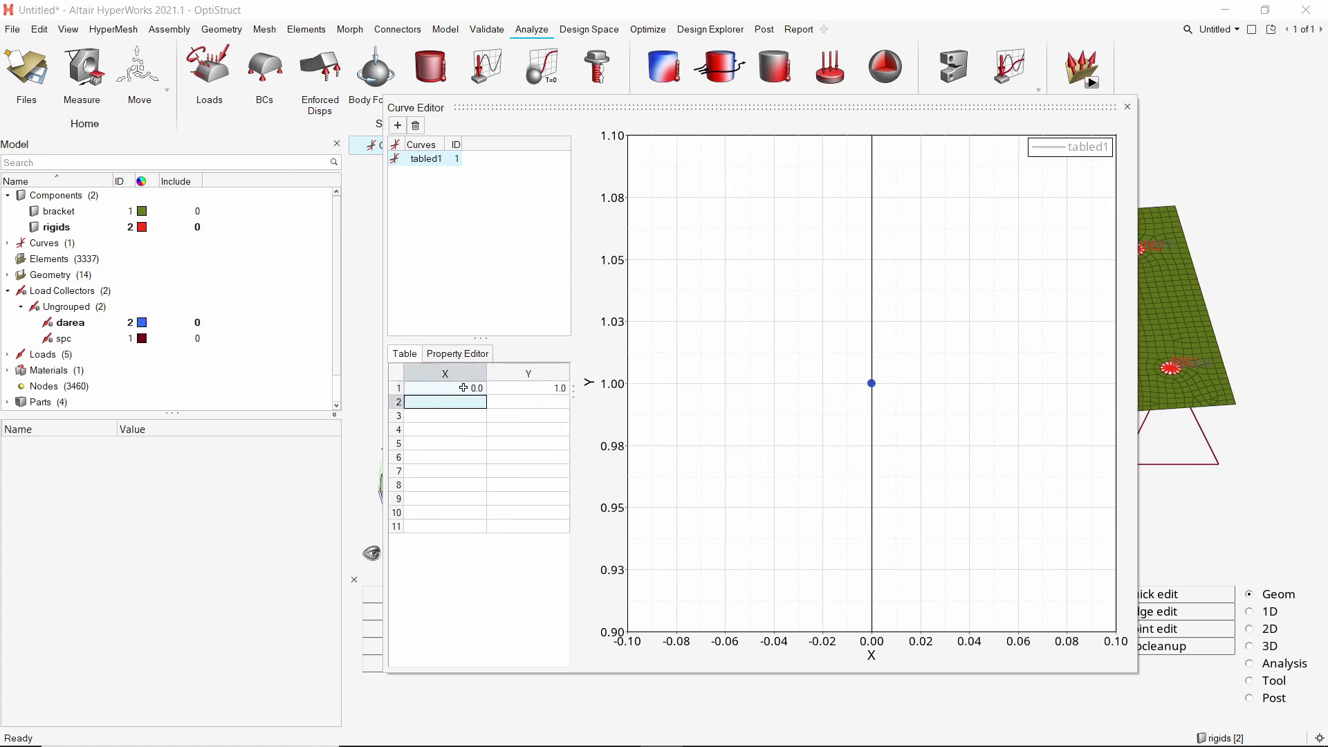
text(1000)
key(Tab)
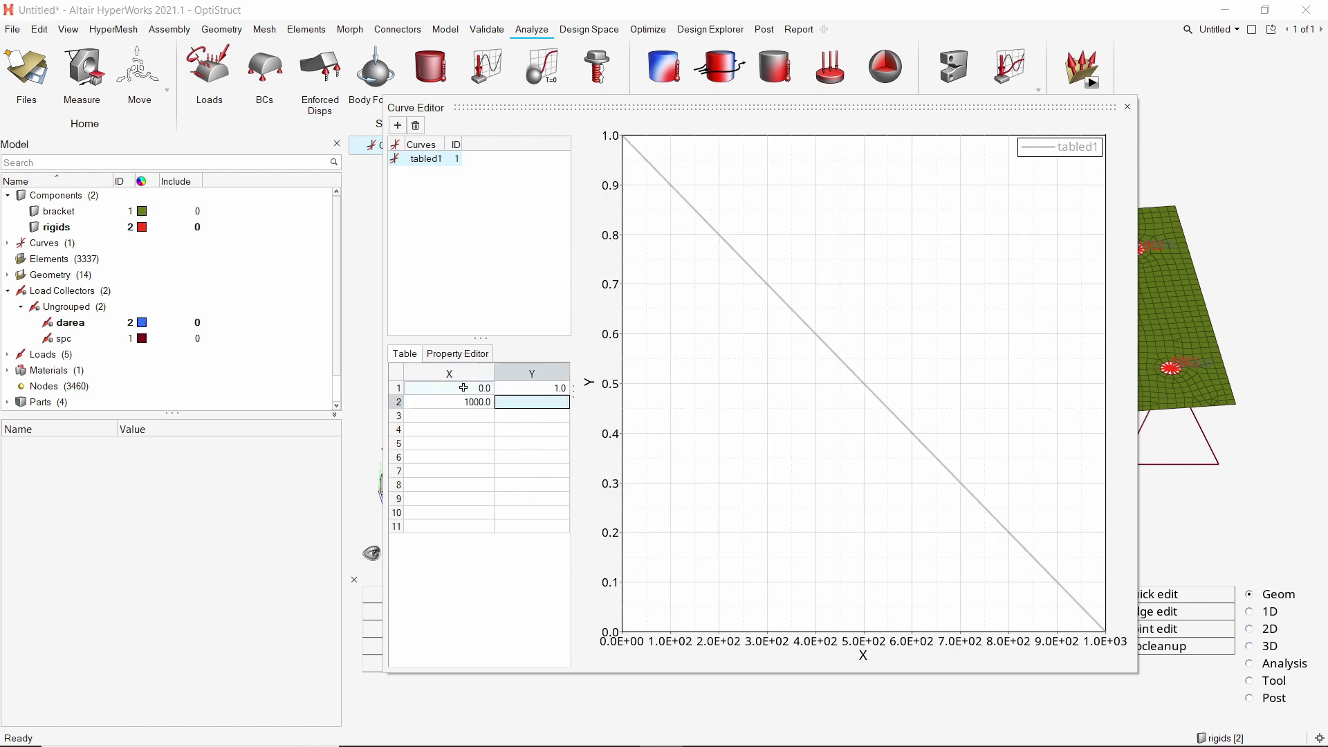
text(1)
key(Tab)
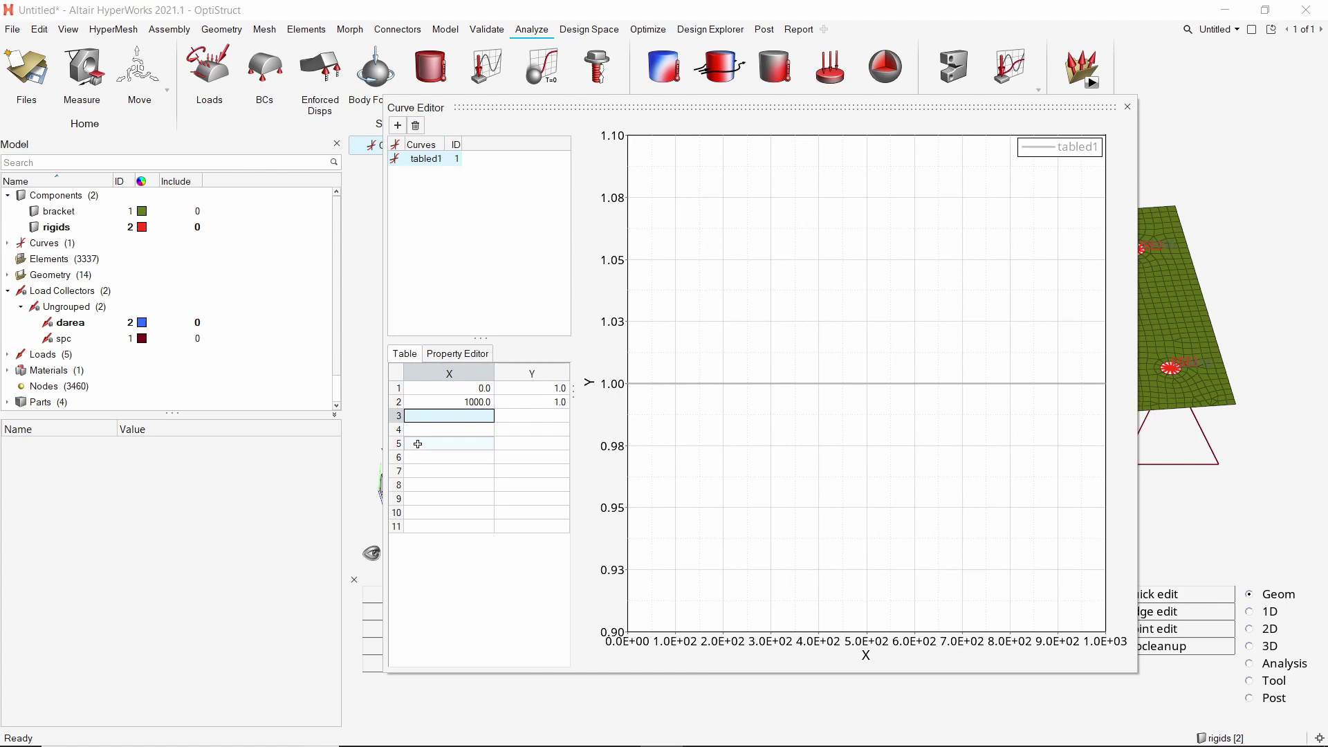
Close the Curve Editor and switch the tabled1 curve's card image to TABLED1.
click(1129, 107)
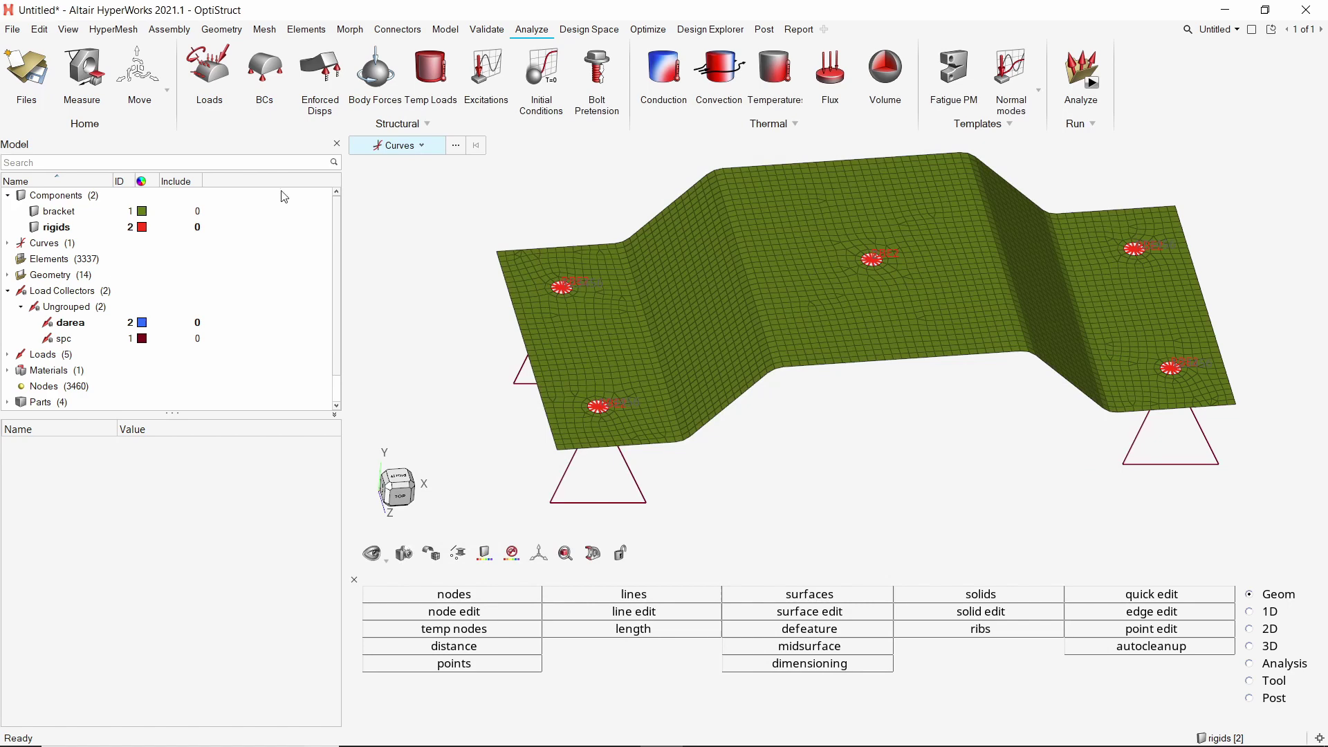
click(67, 247)
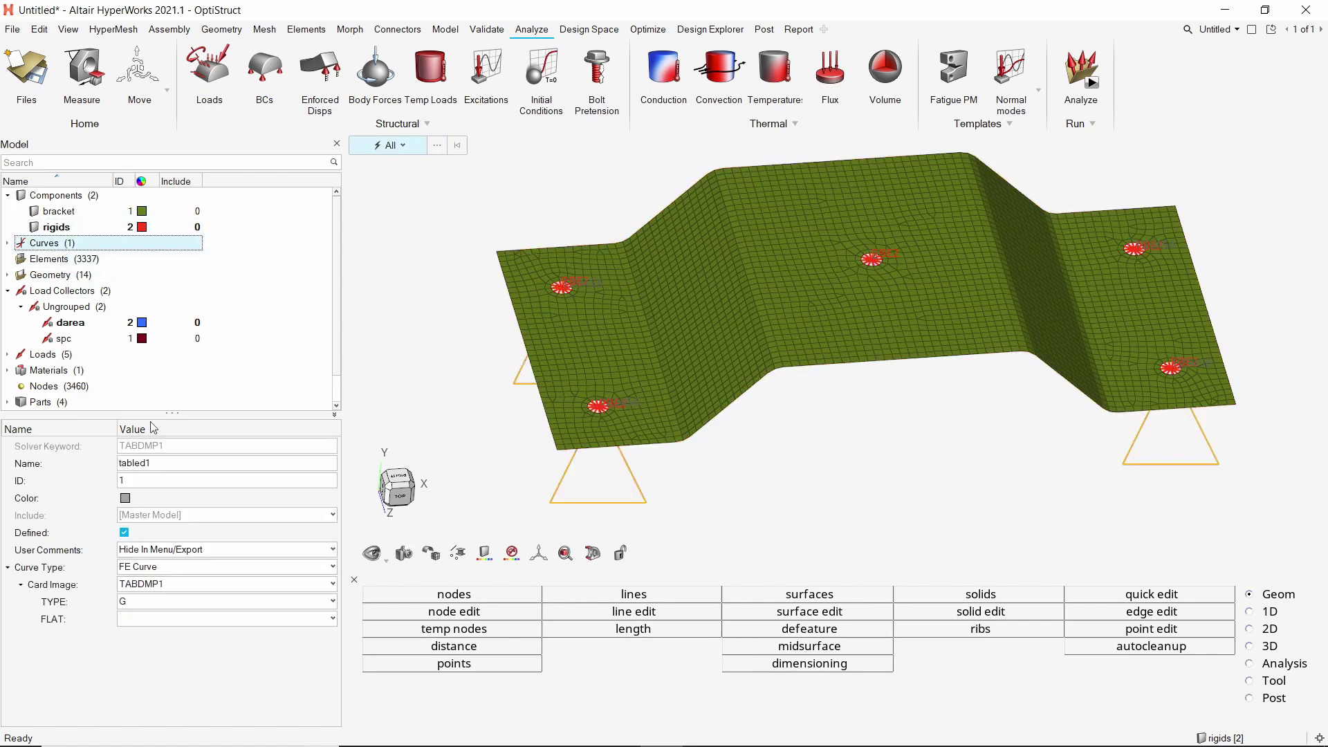
click(206, 587)
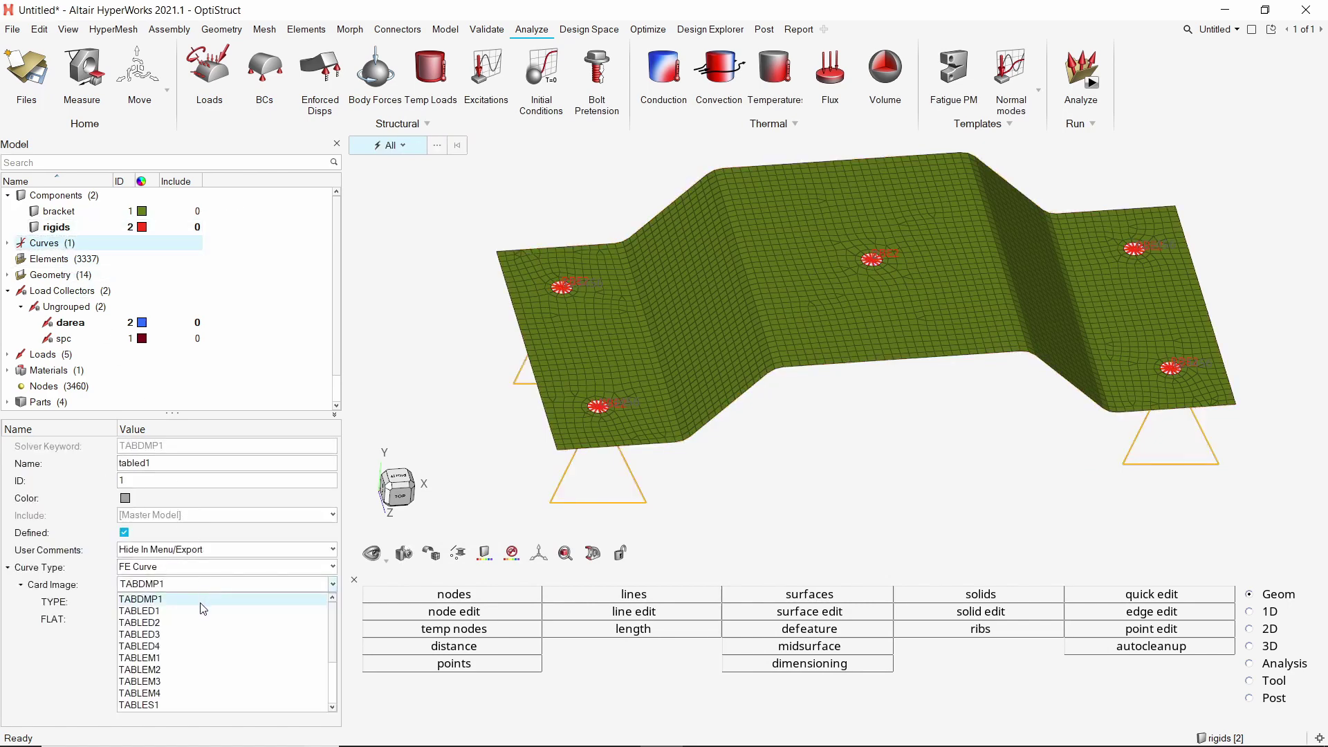
click(201, 611)
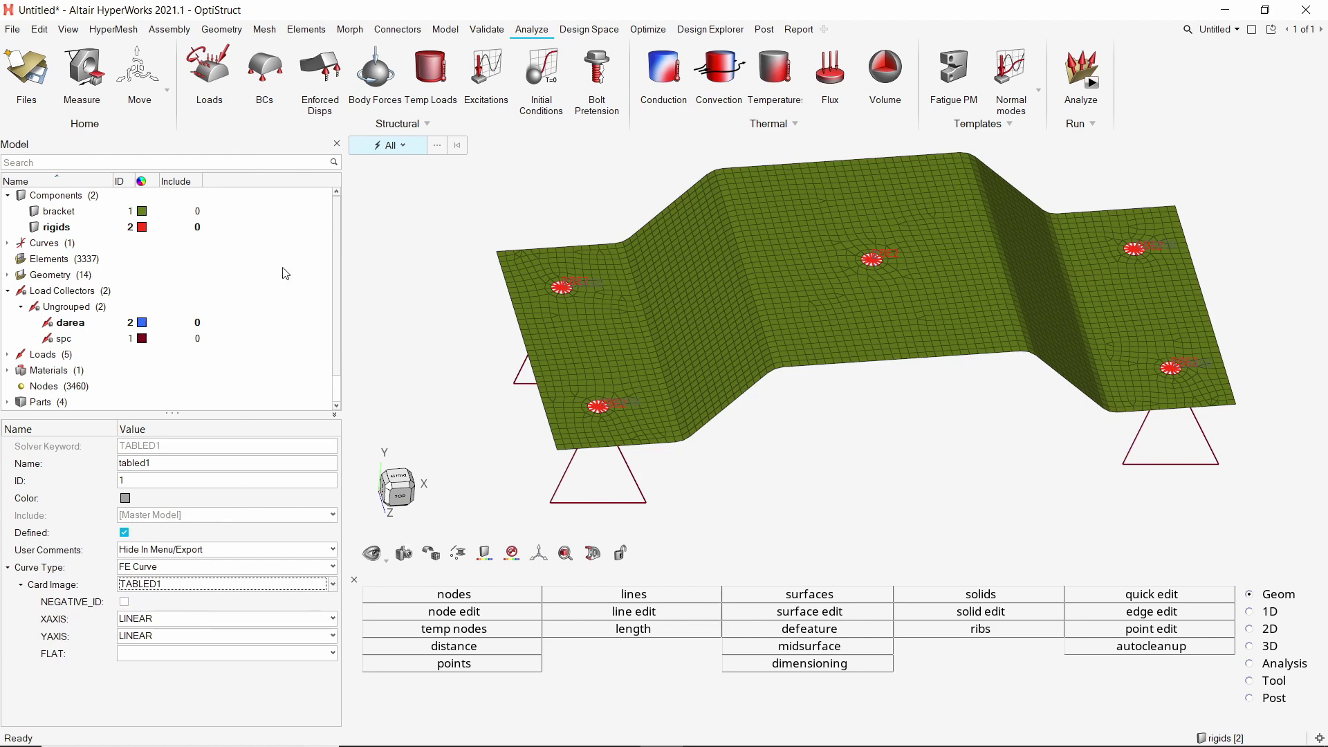
Create a load collector named rload with the RLOAD2 card image.
right_click(299, 209)
mouse_move(367, 218)
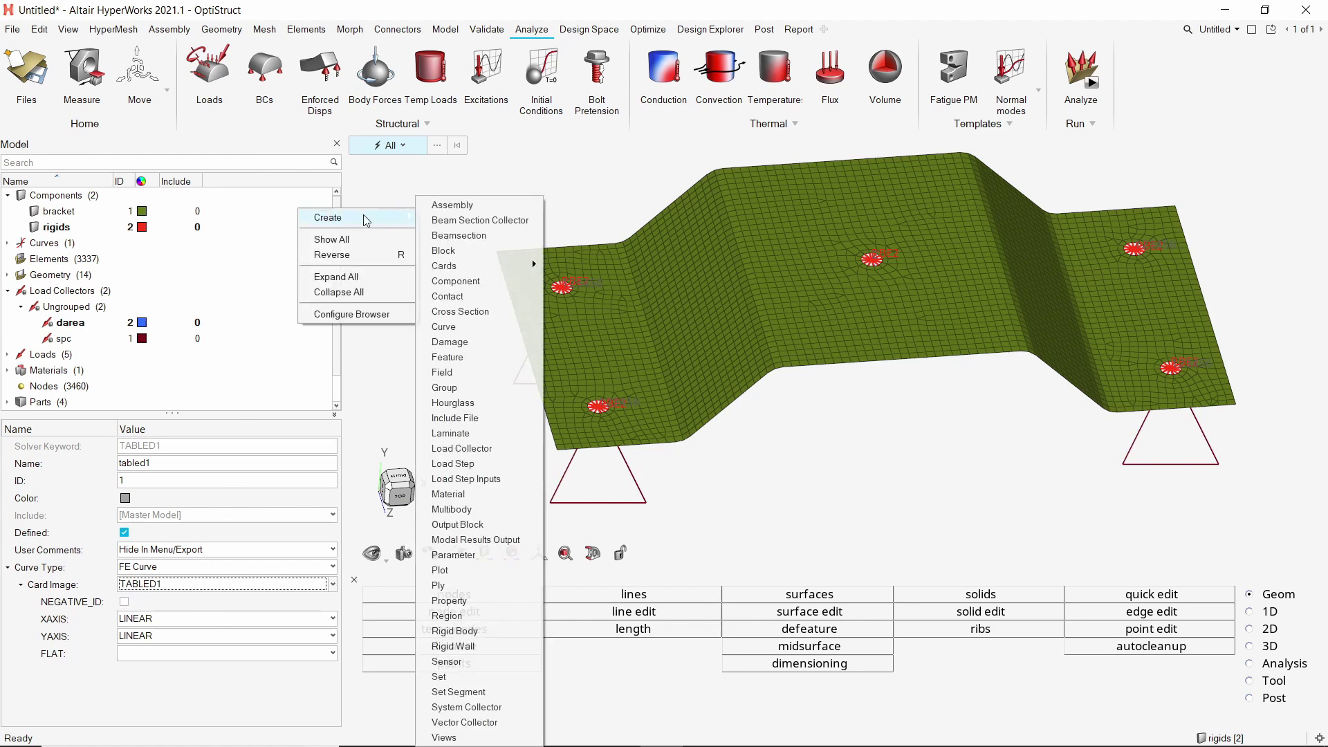
click(463, 449)
text(rloa)
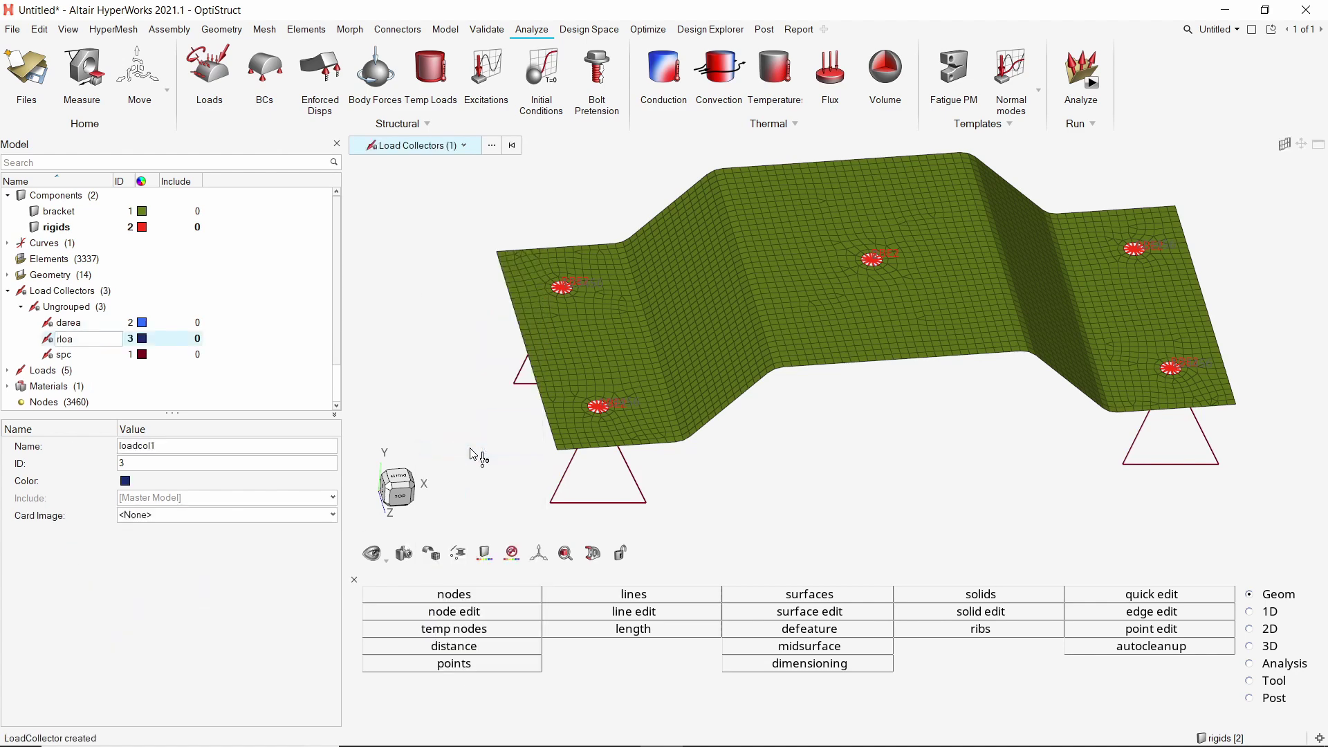
text(d)
key(Return)
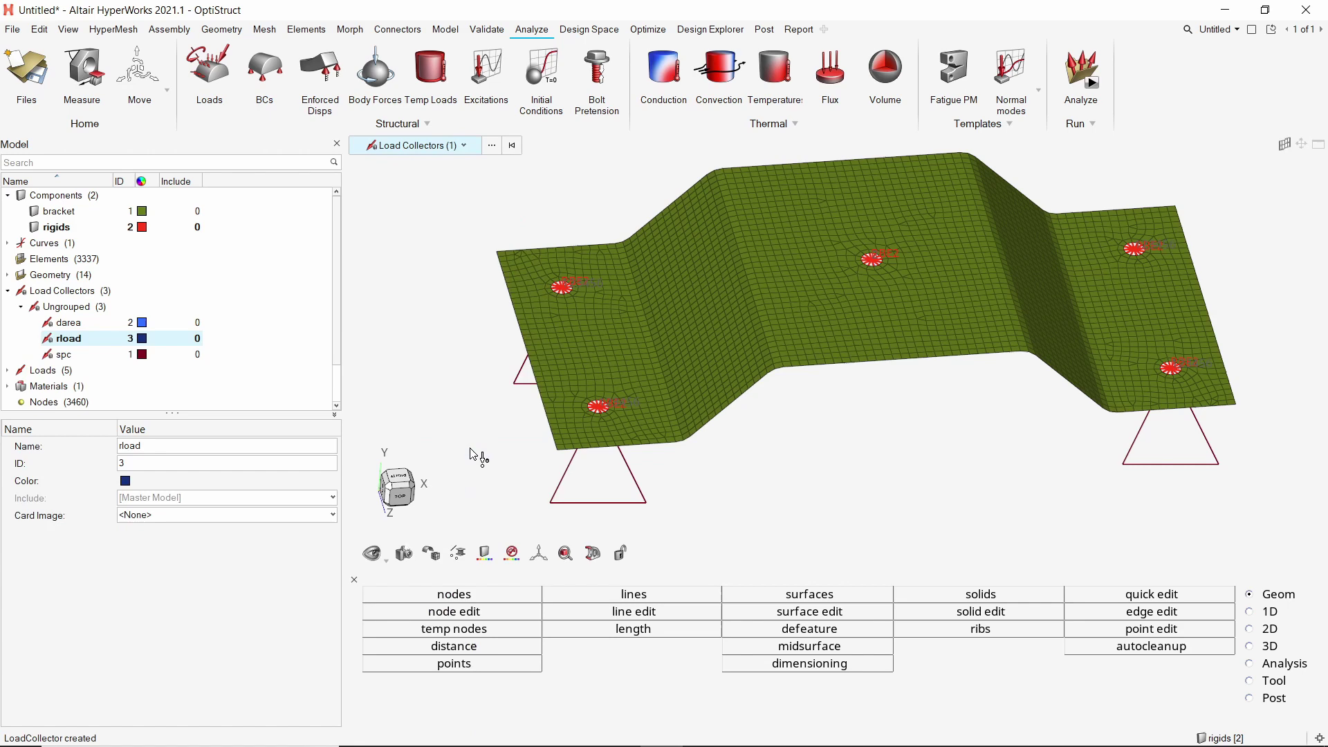
click(237, 516)
key(r)
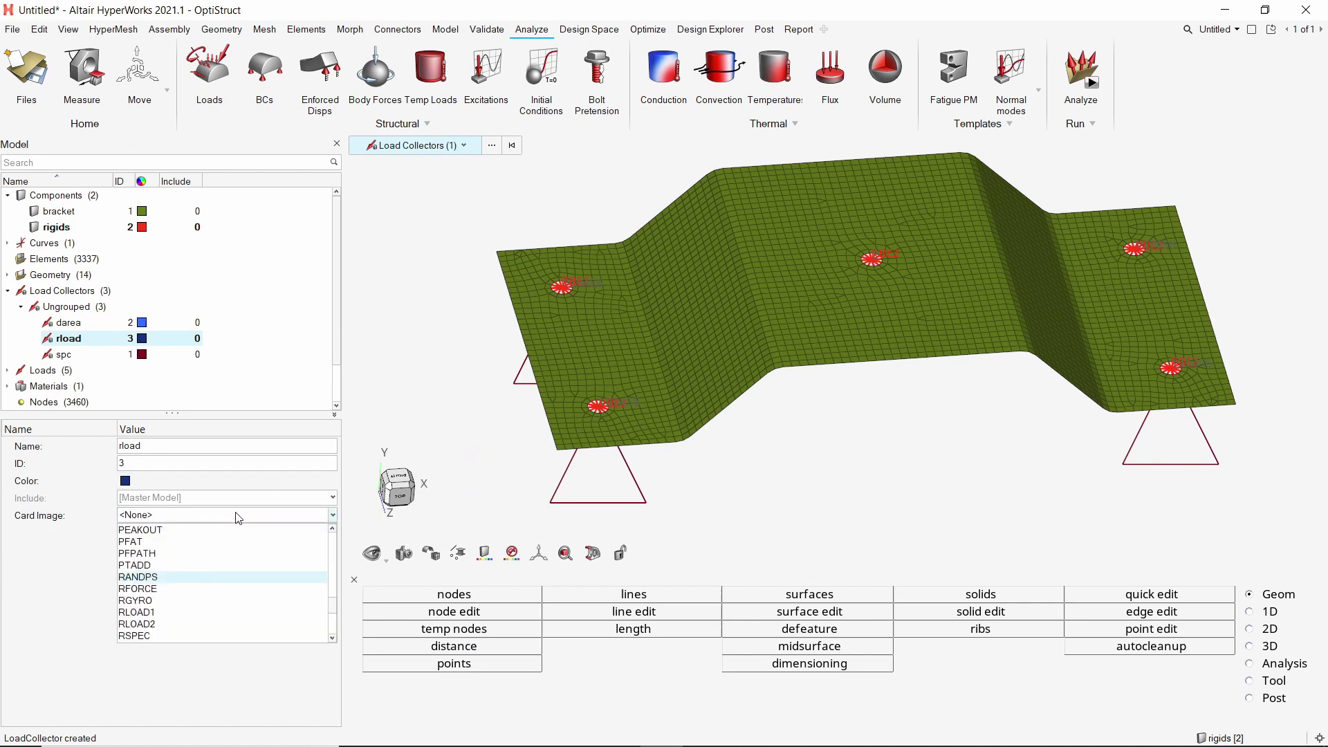
key(Down)
key(Down)
key(Down)
key(Down)
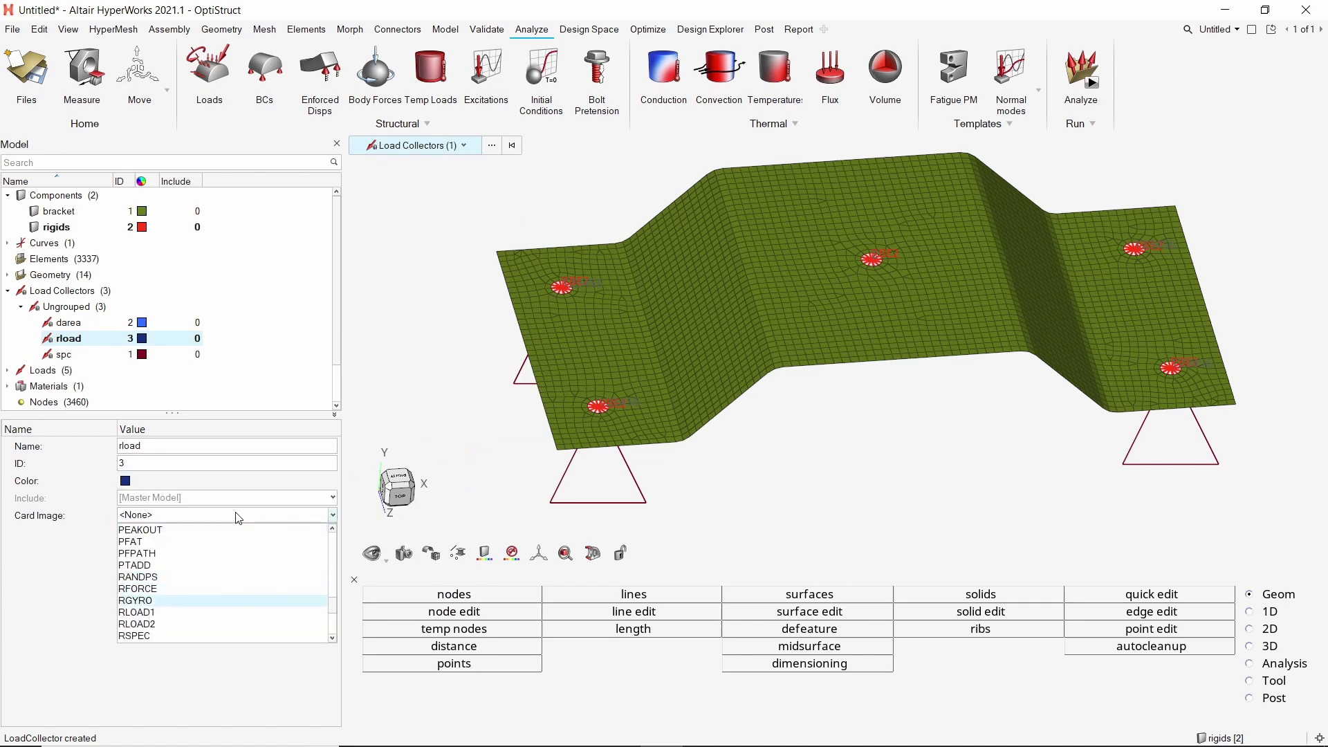
key(Return)
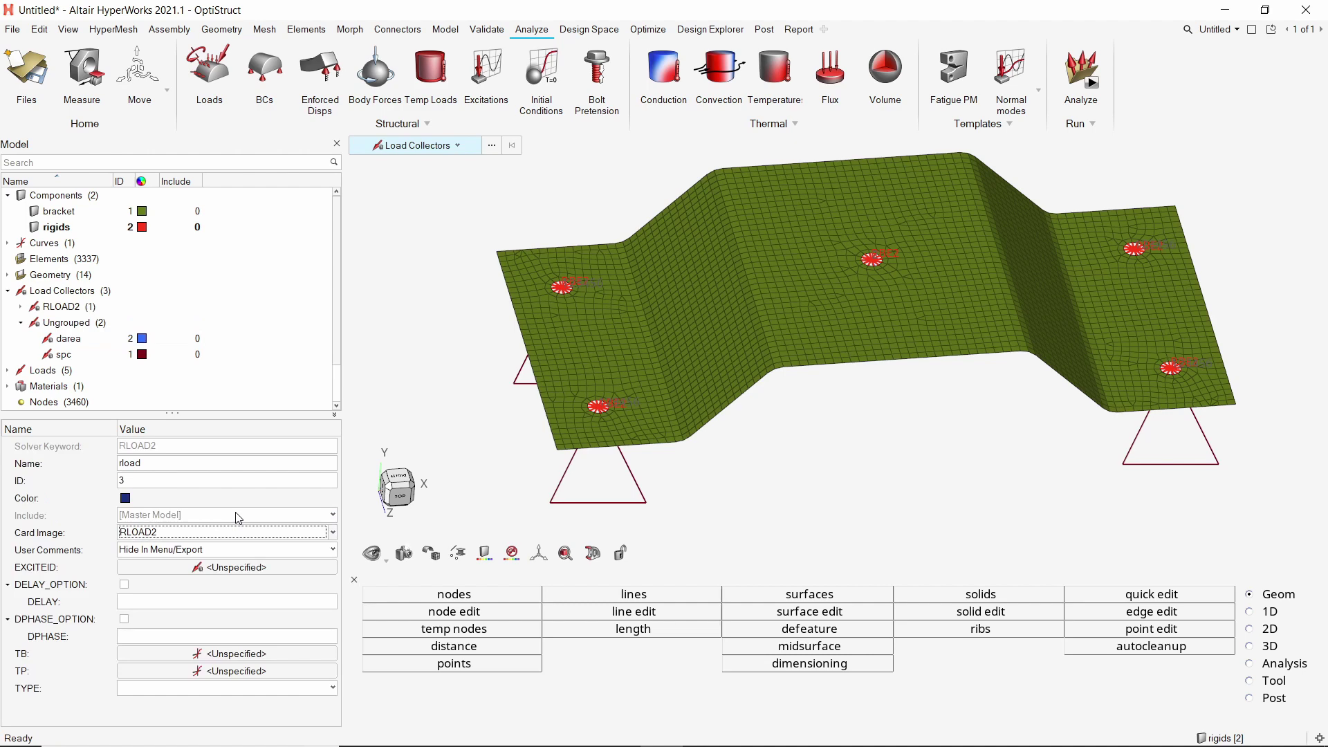
Set rload's EXCITEID to darea and its TB table to curve tabled1.
click(227, 568)
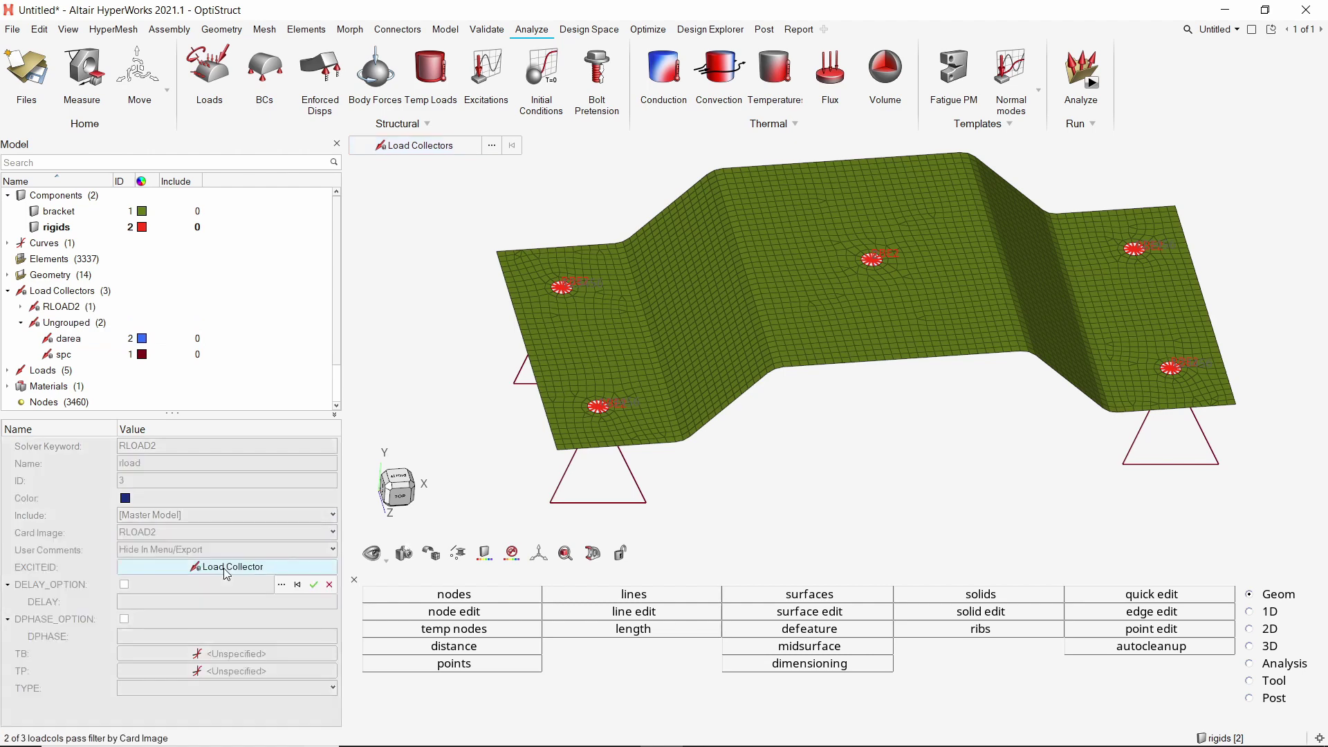
click(280, 586)
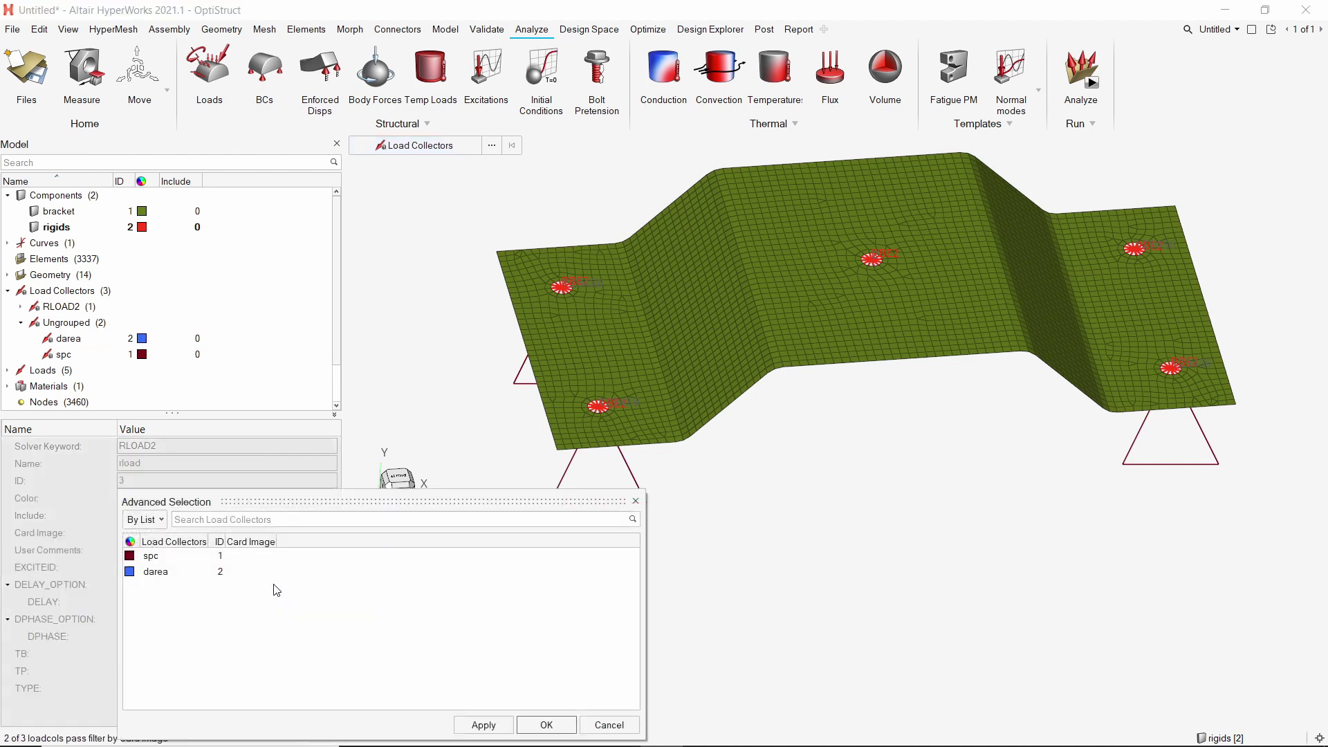
click(179, 574)
click(180, 576)
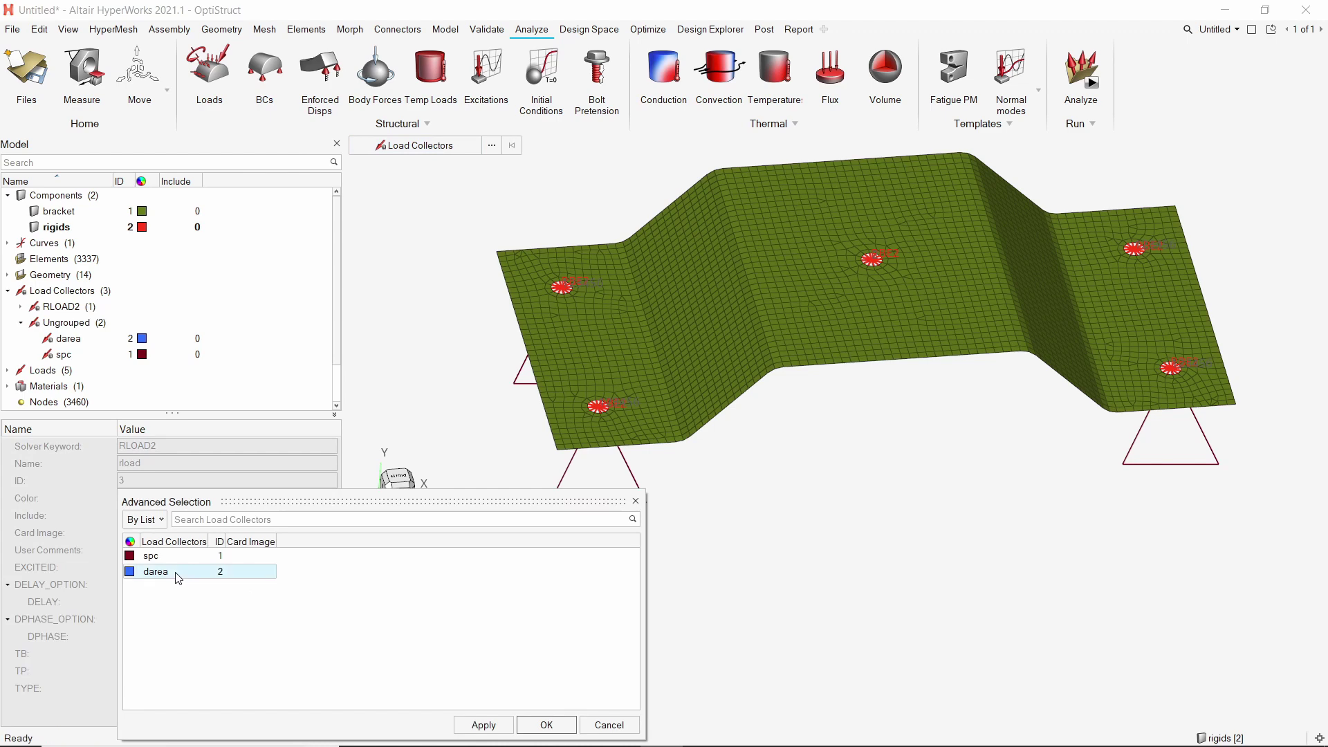
click(546, 725)
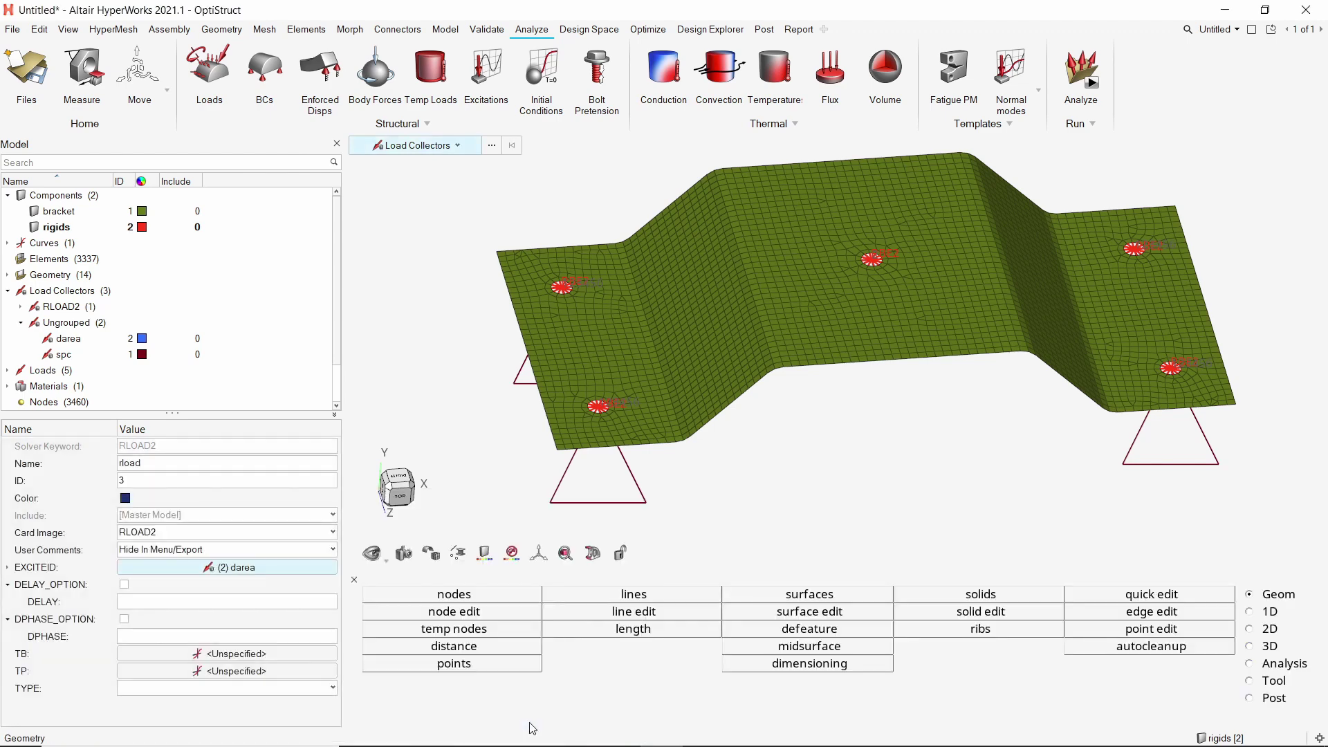
click(263, 658)
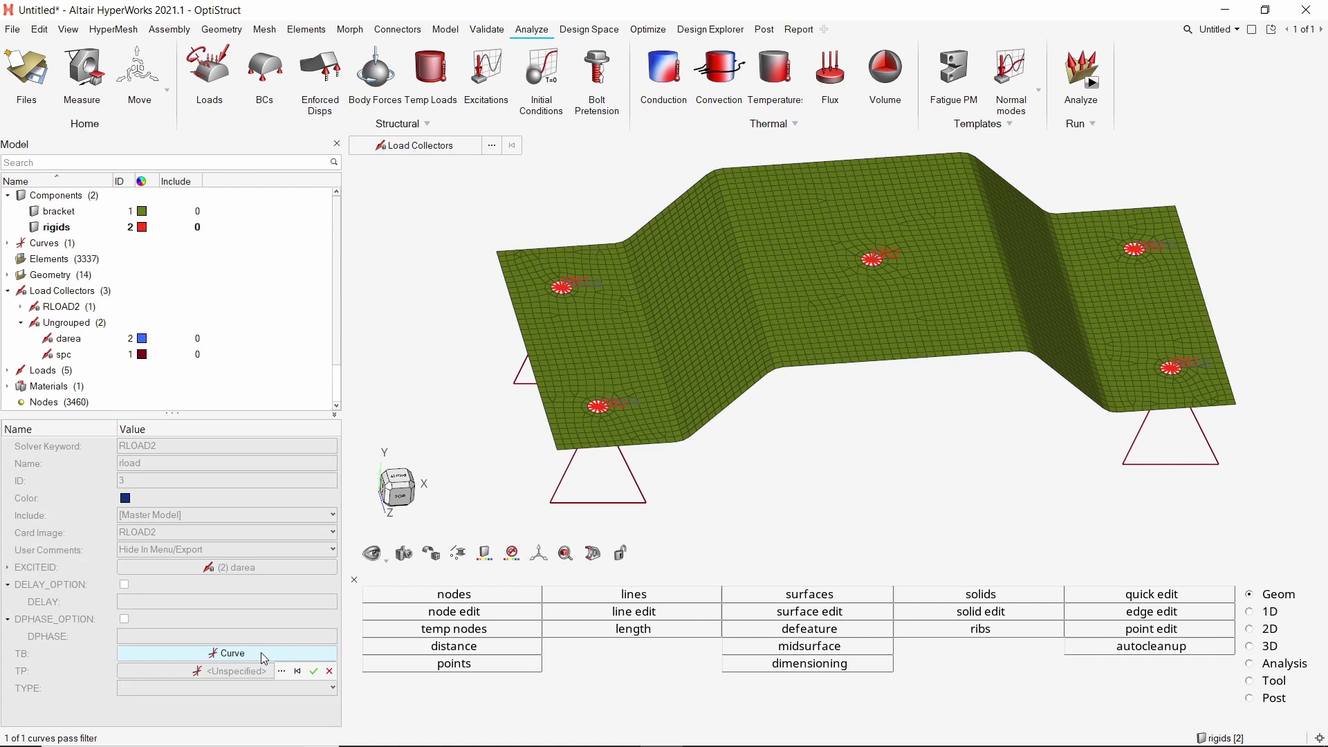
click(282, 671)
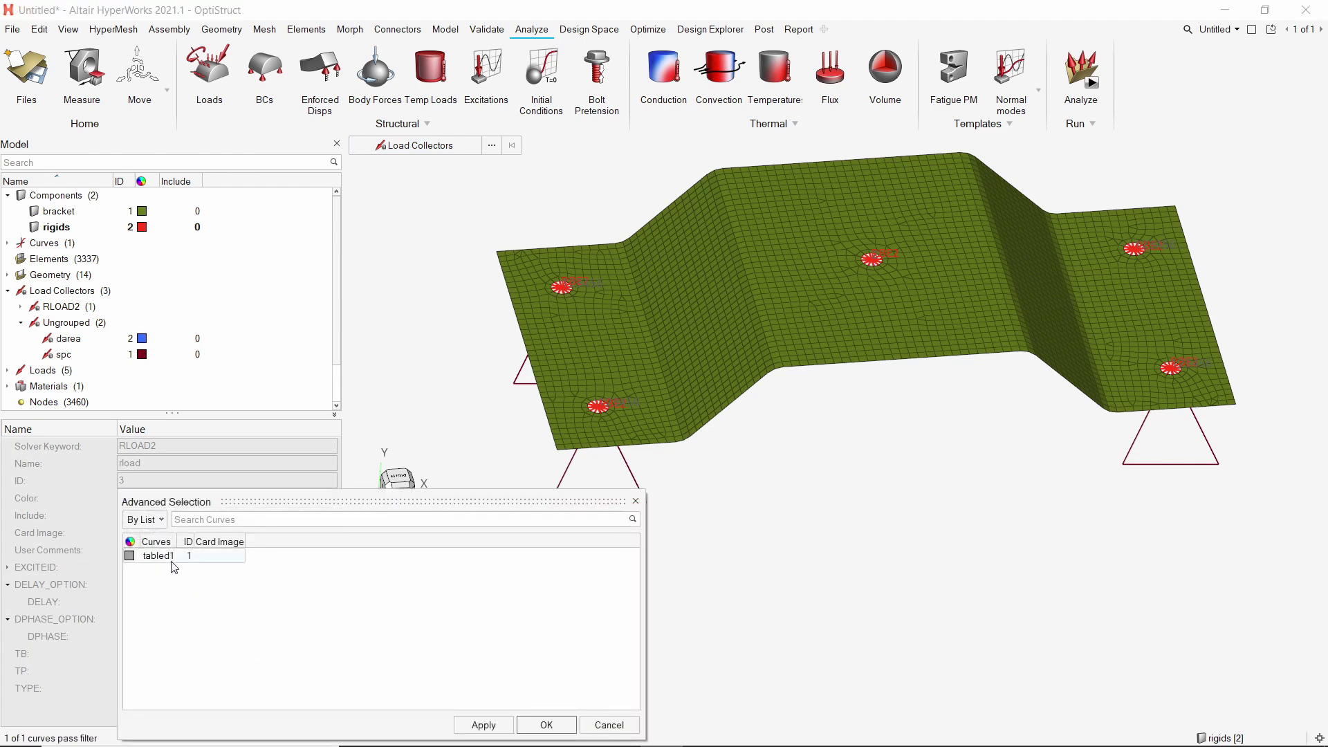
click(546, 725)
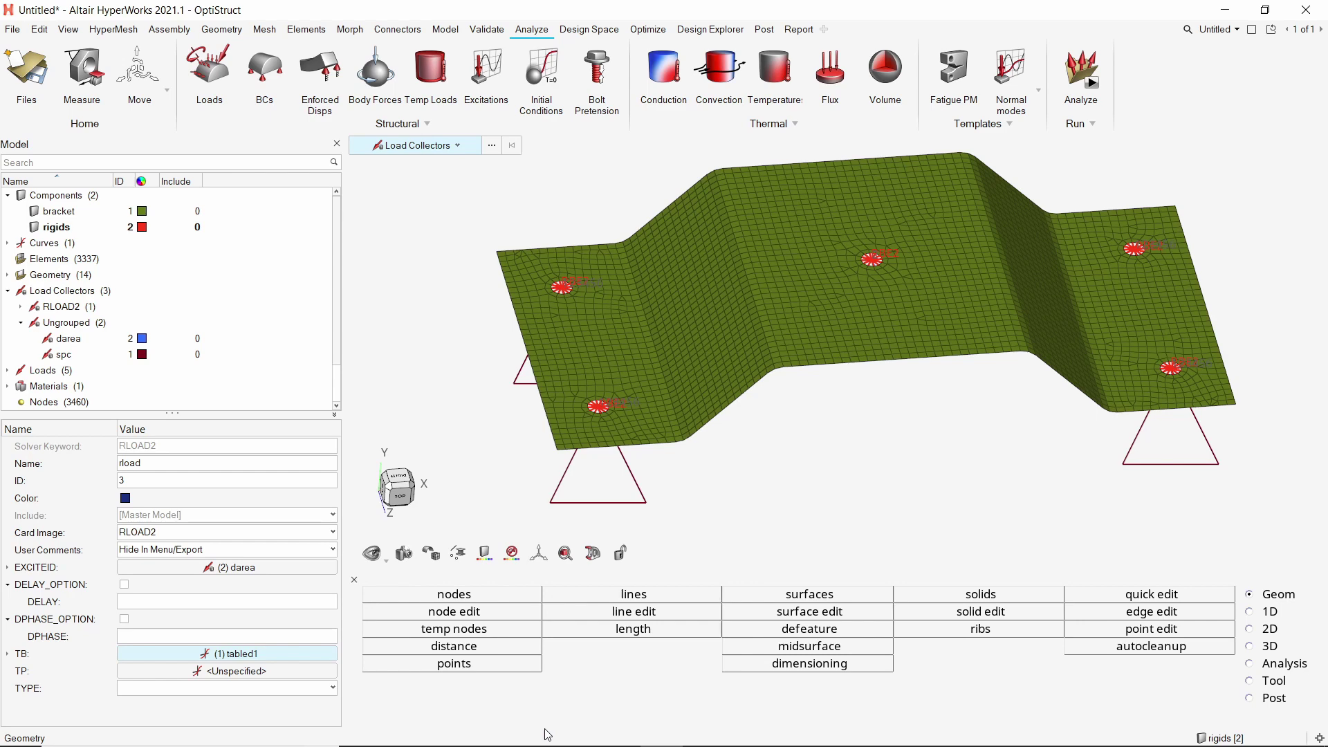
Create a load collector named freq with the FREQi card image.
right_click(283, 206)
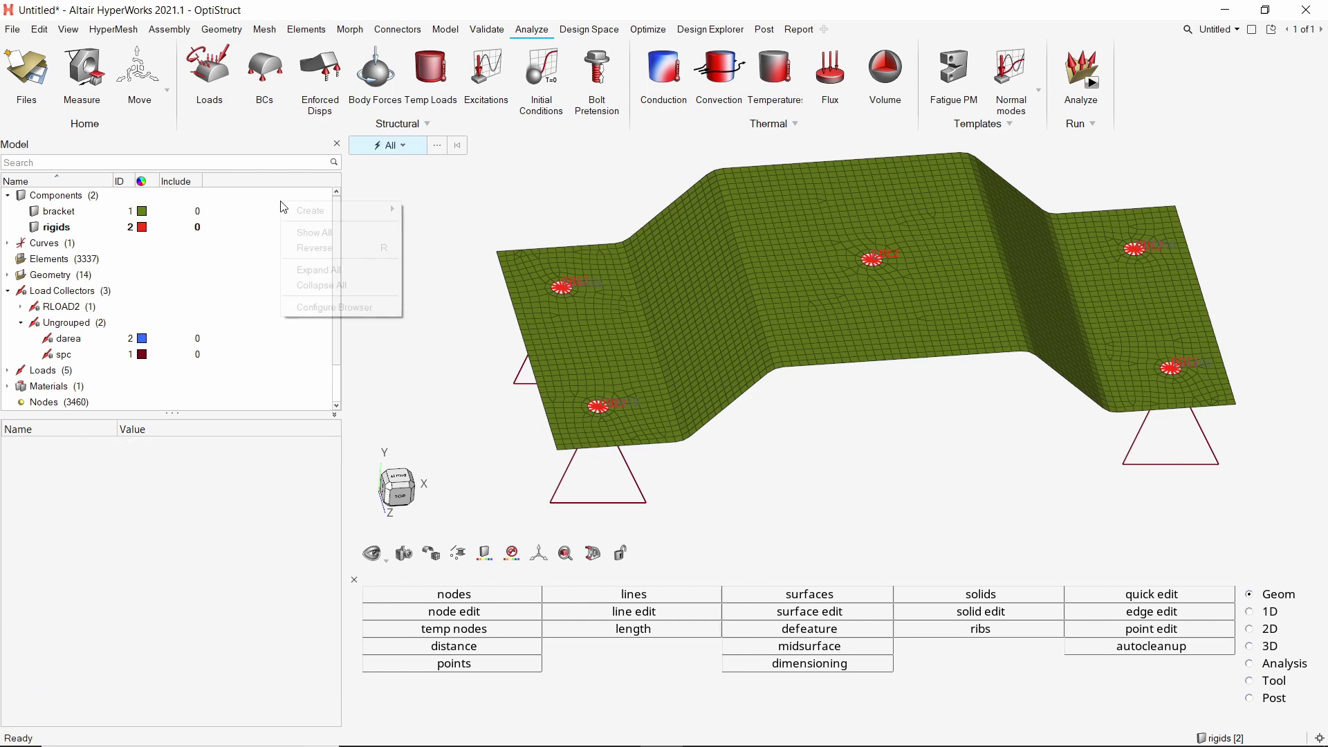
mouse_move(357, 219)
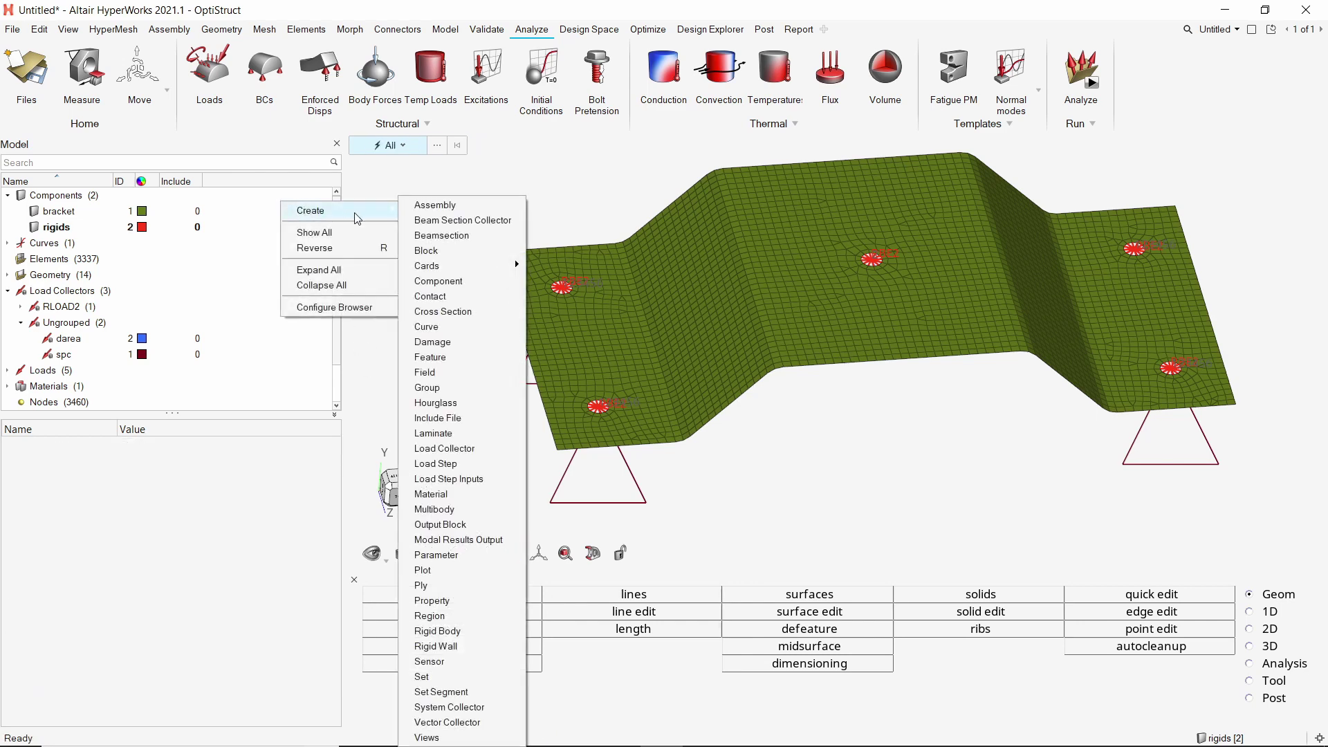
click(460, 450)
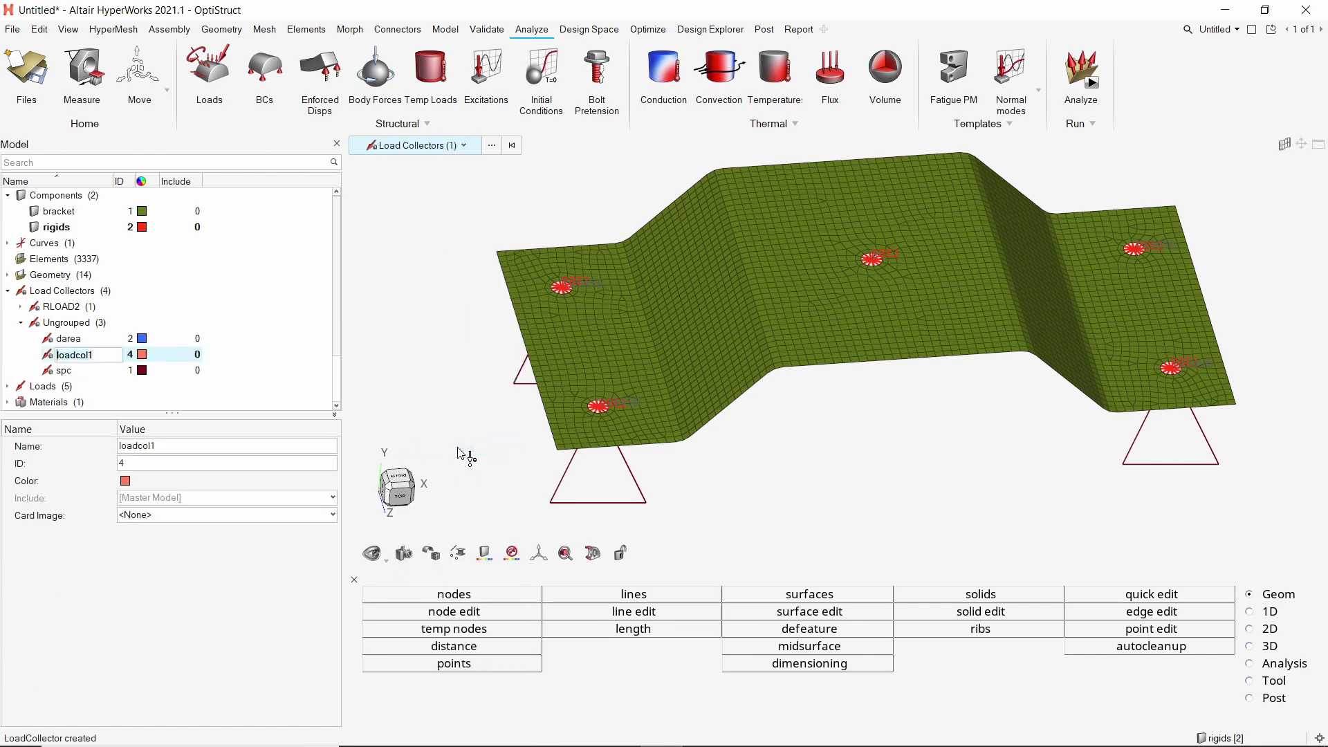
text(freq)
key(Return)
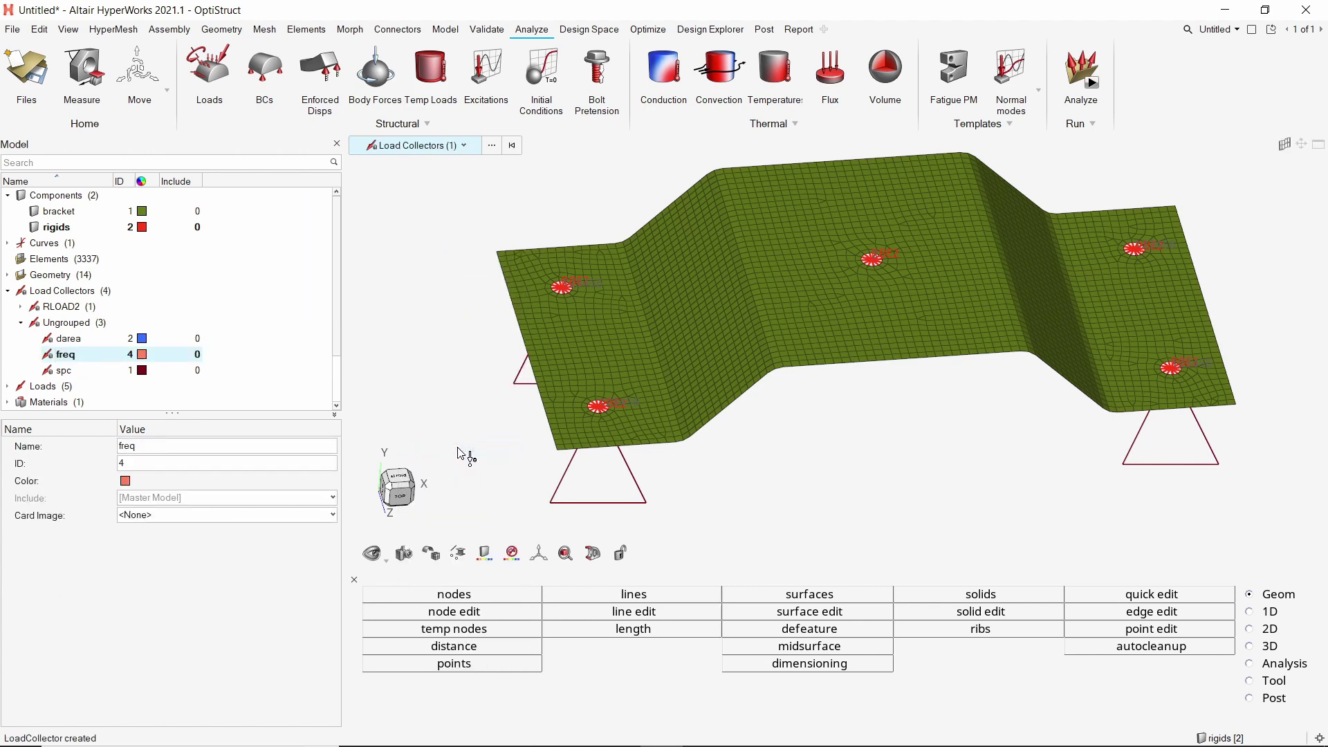
click(276, 515)
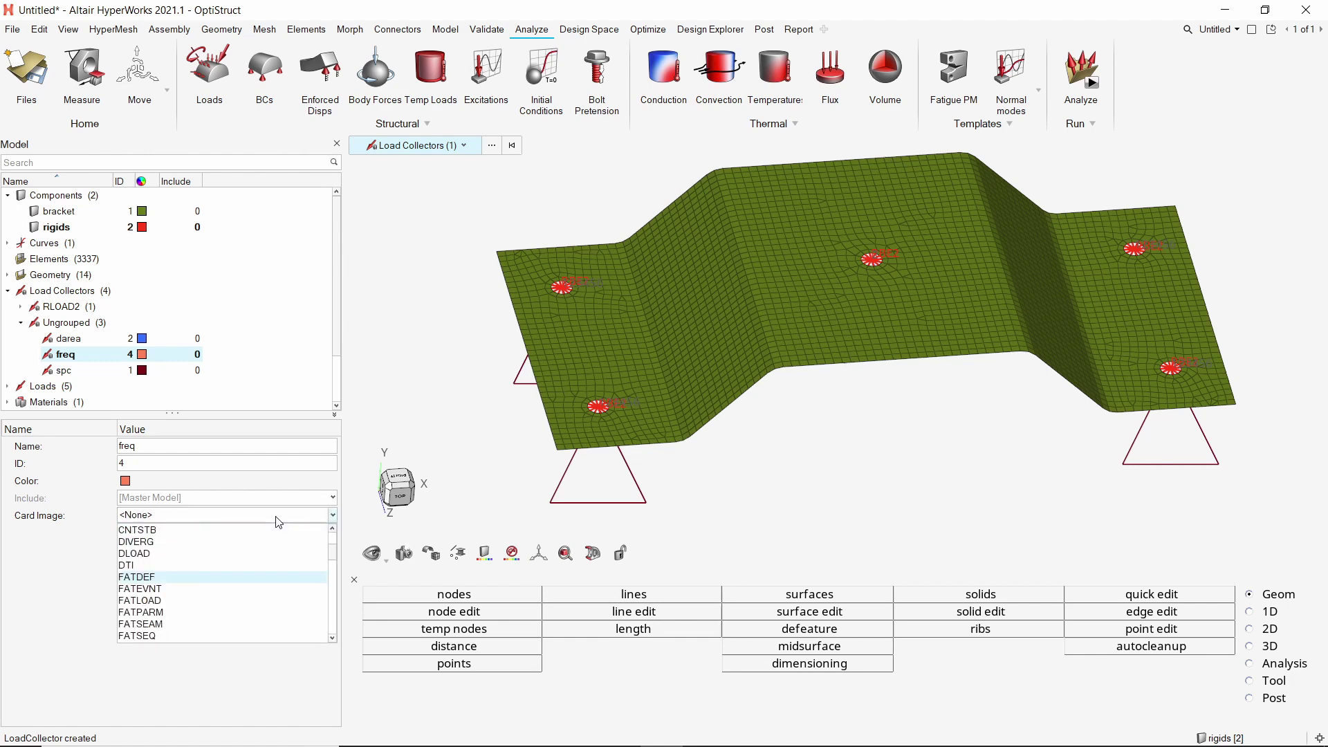
key(Down)
key(Down)
key(Down)
key(Down)
key(Down)
key(Down)
key(Down)
key(Down)
key(Down)
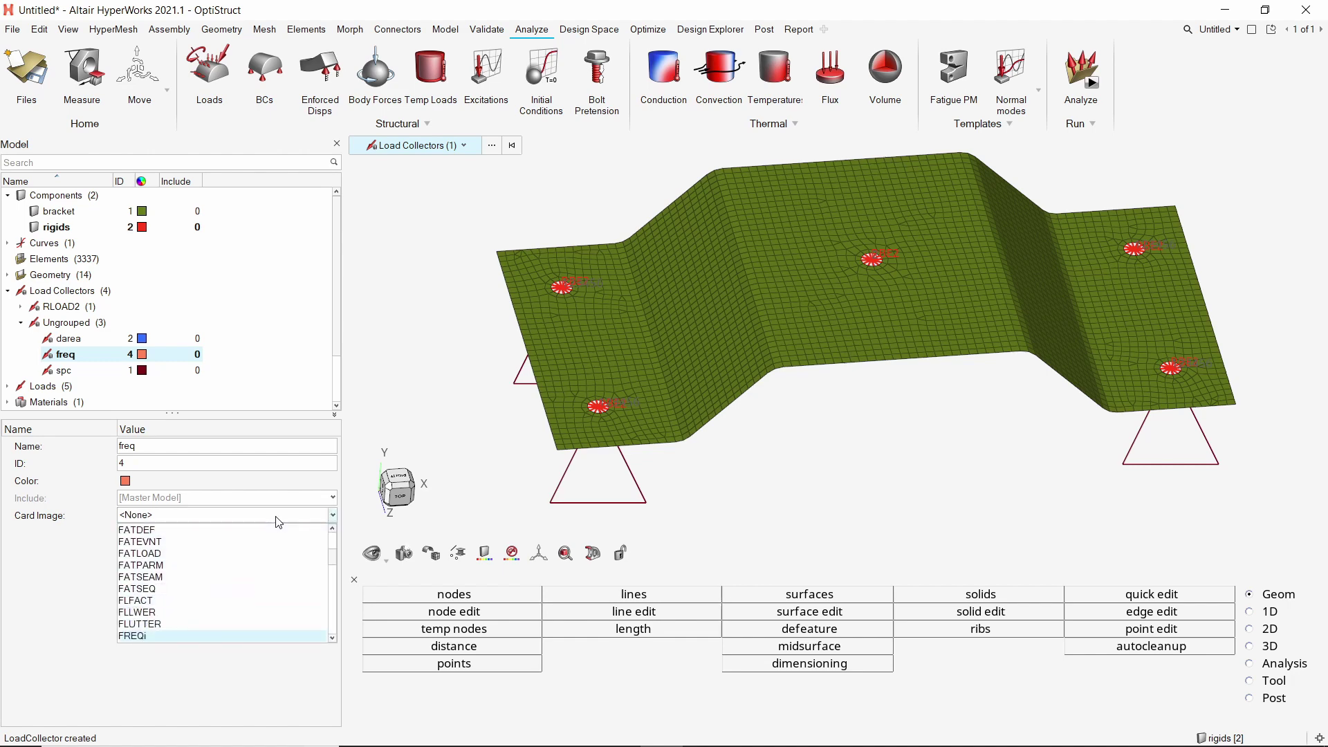
key(Return)
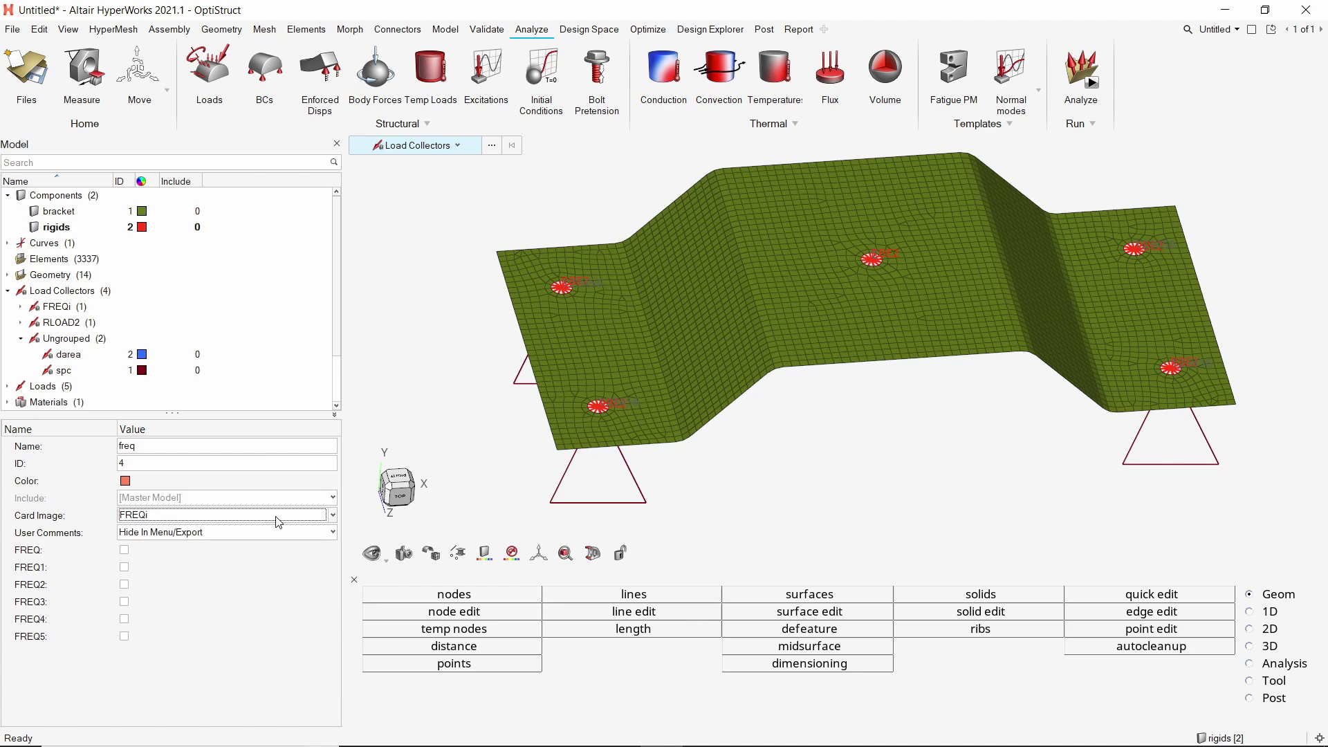
Enable FREQ1 with F1 0.0, DF 5.0 and NDF 200.
click(125, 568)
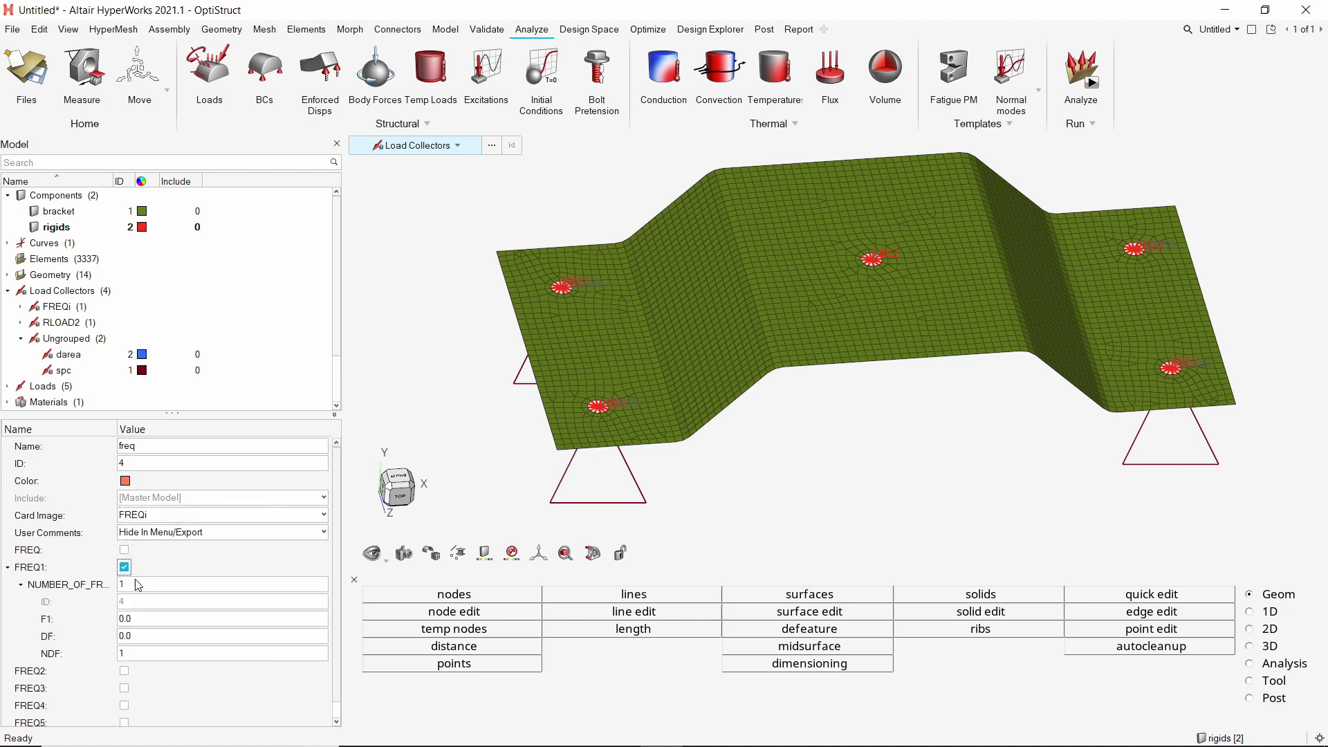
click(156, 623)
text(0)
click(156, 639)
key(Return)
click(153, 654)
text(200)
Create a load step named fre_resp with analysis type Freq. resp (direct).
right_click(286, 206)
mouse_move(363, 211)
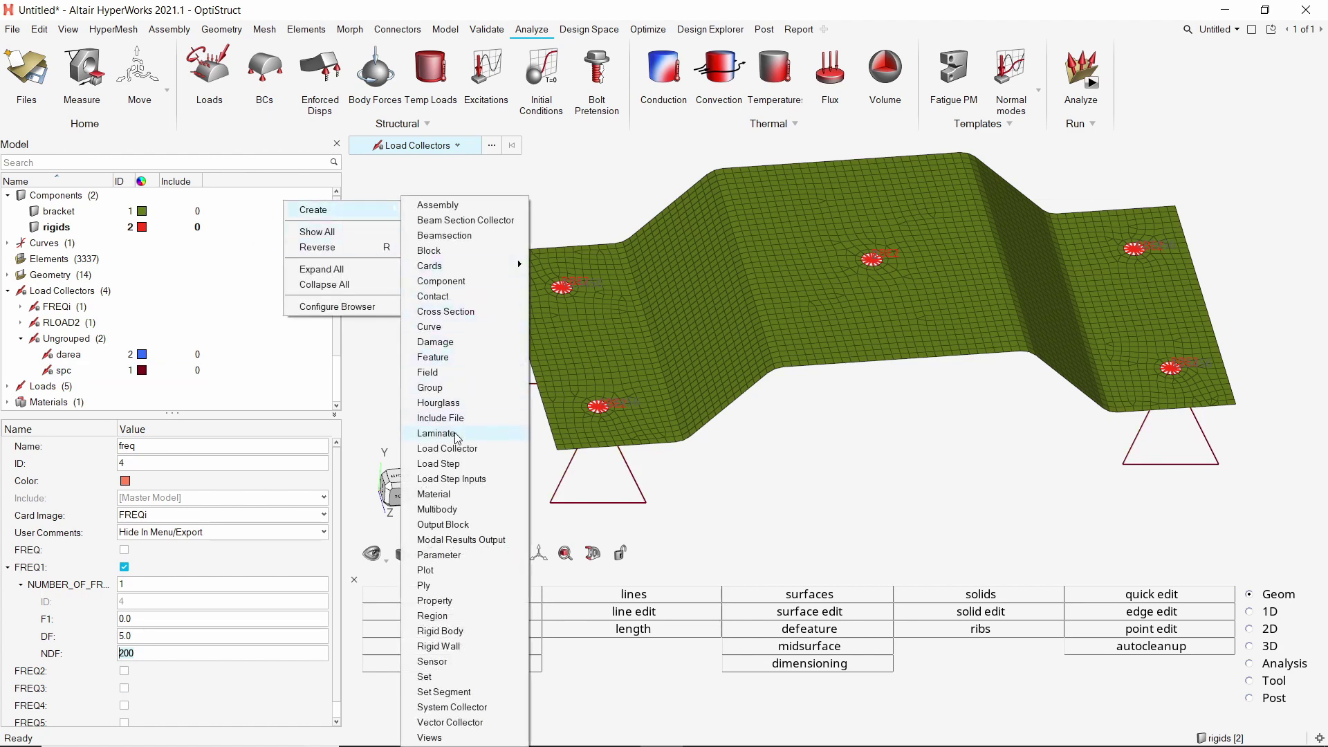
click(458, 466)
text(fre)
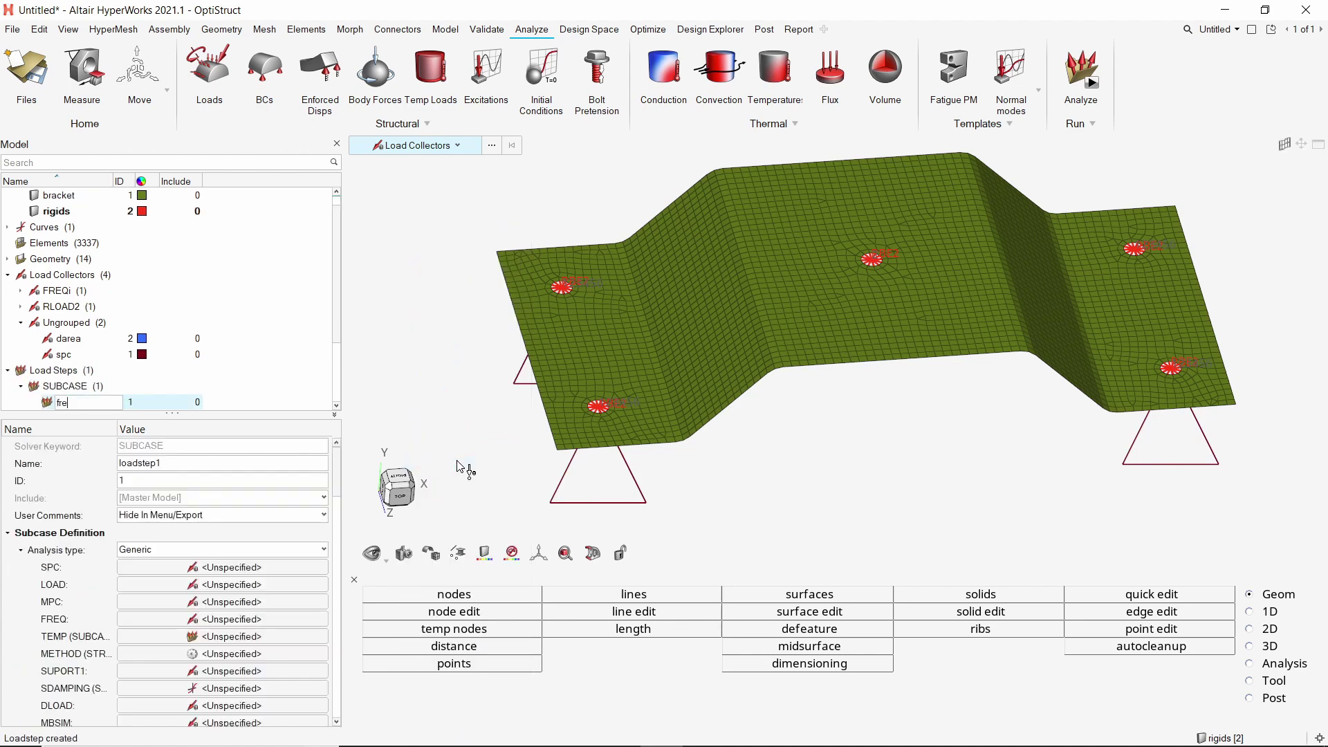
text(_resp)
key(Return)
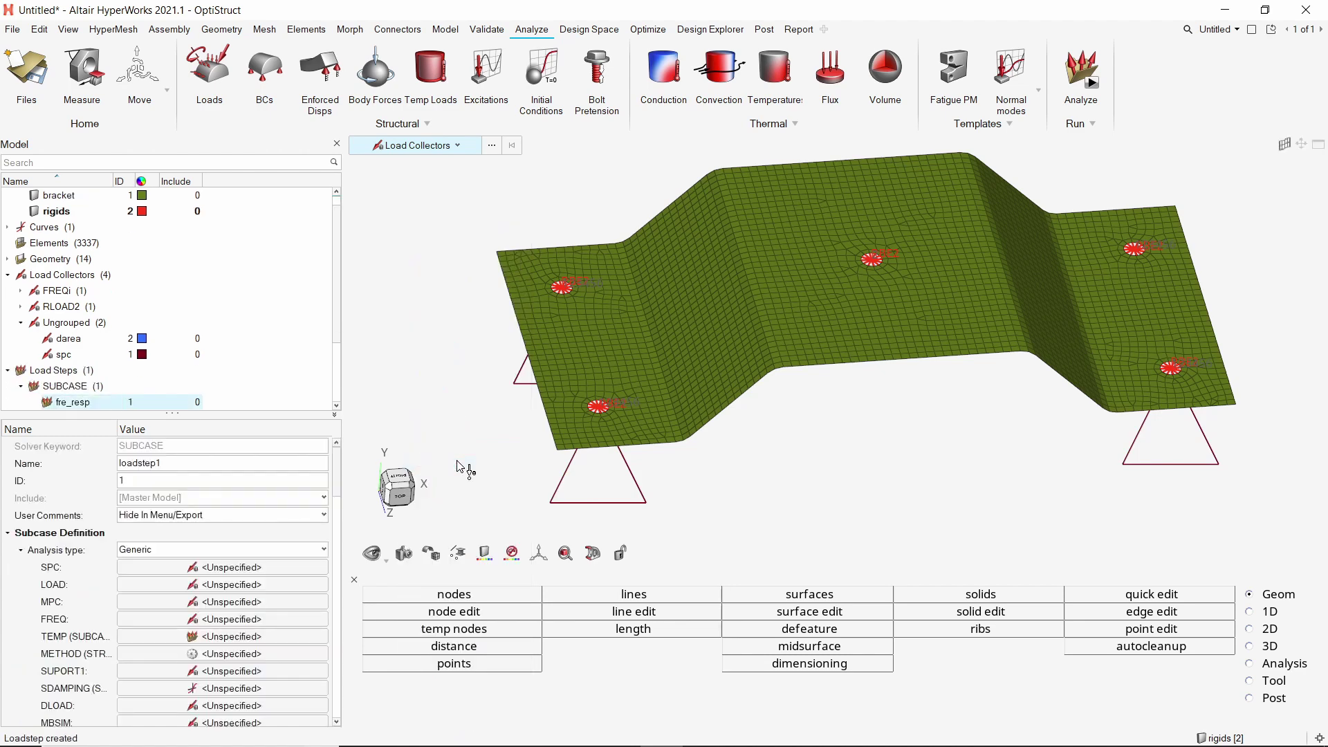
click(208, 551)
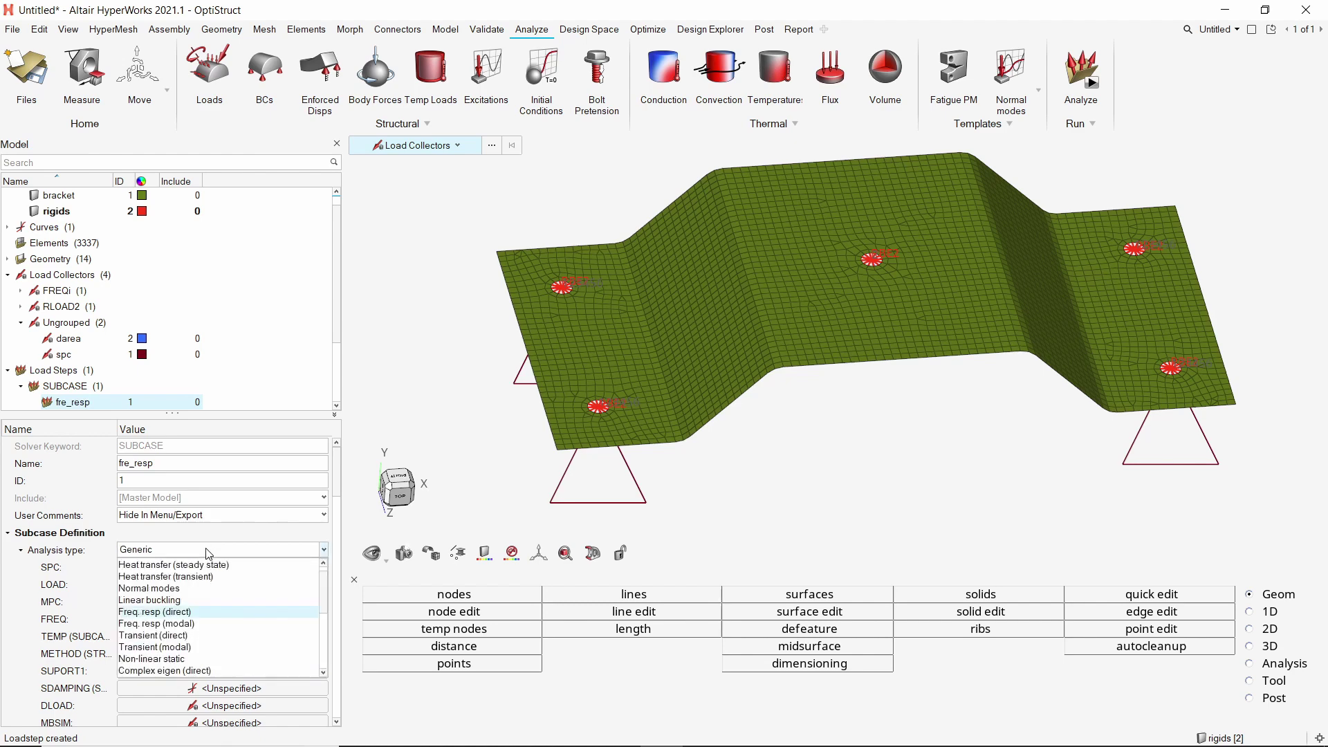
key(Return)
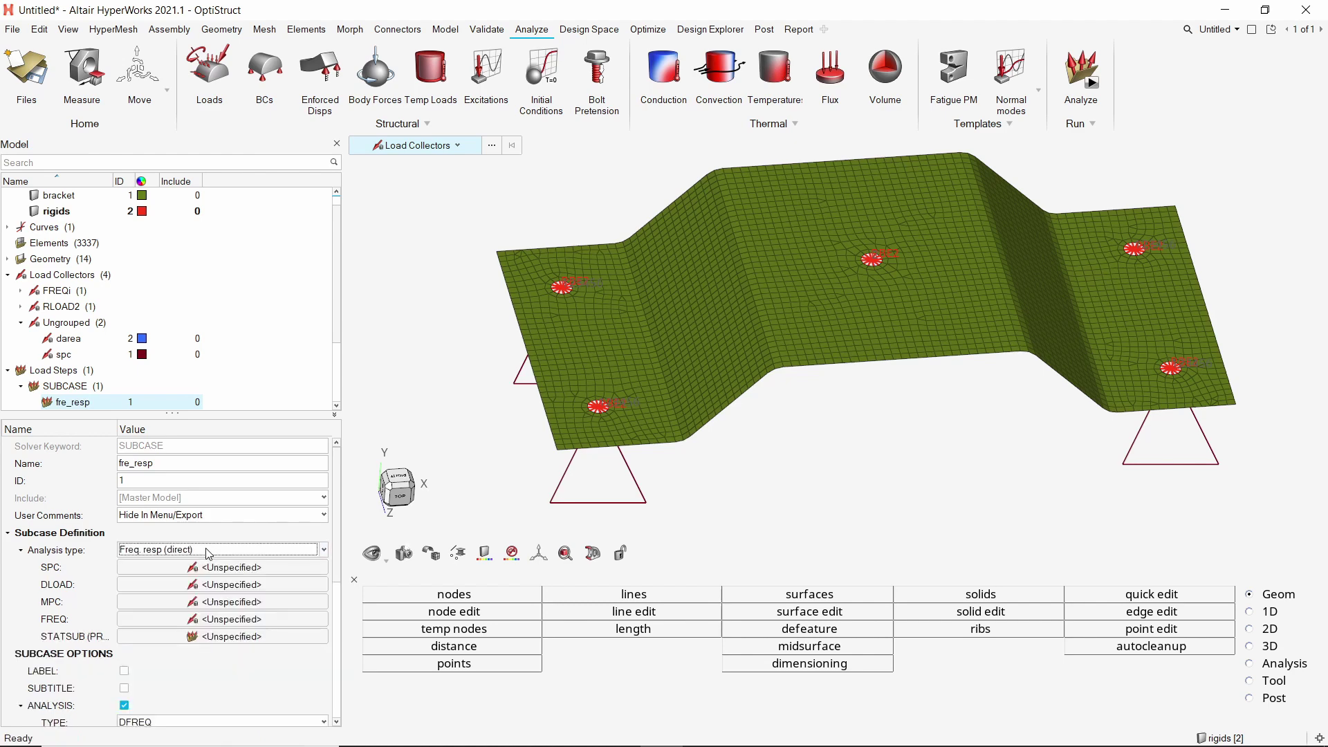
Assign SPC spc, DLOAD rload and FREQ freq to the fre_resp subcase.
click(226, 569)
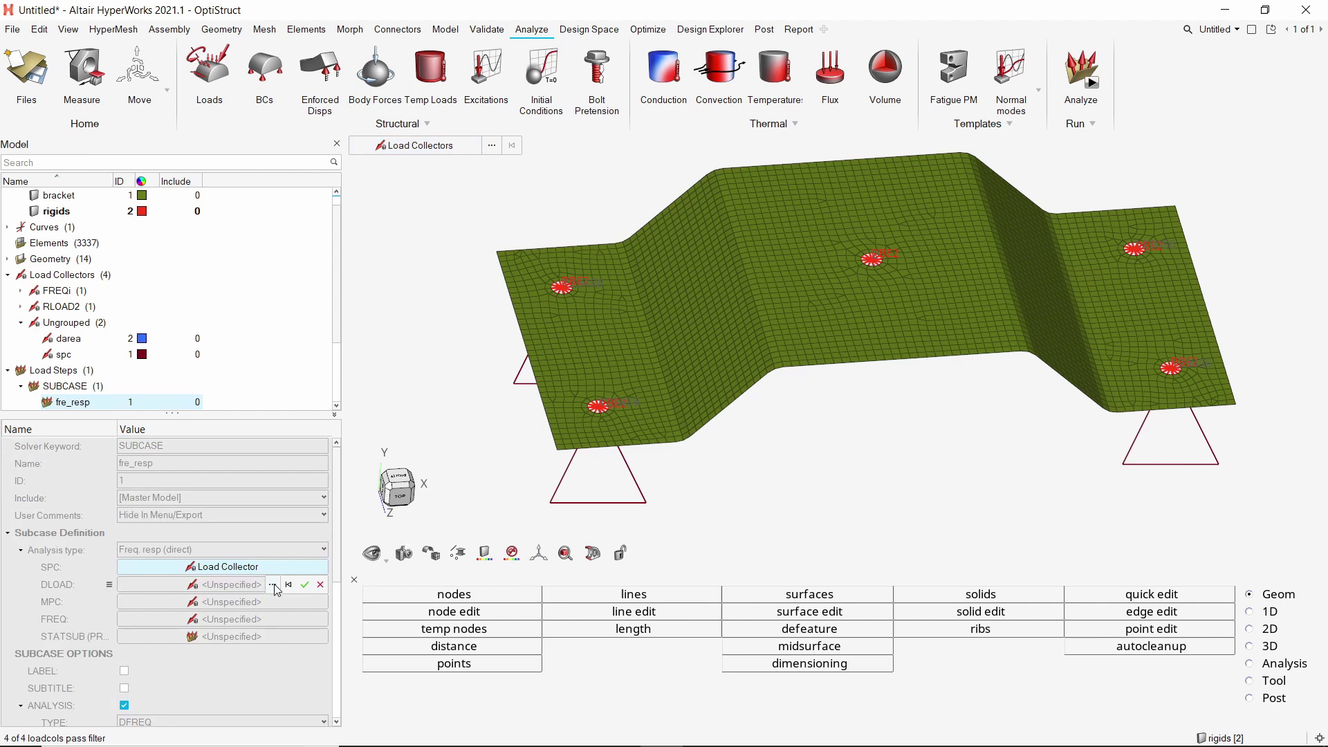
click(274, 586)
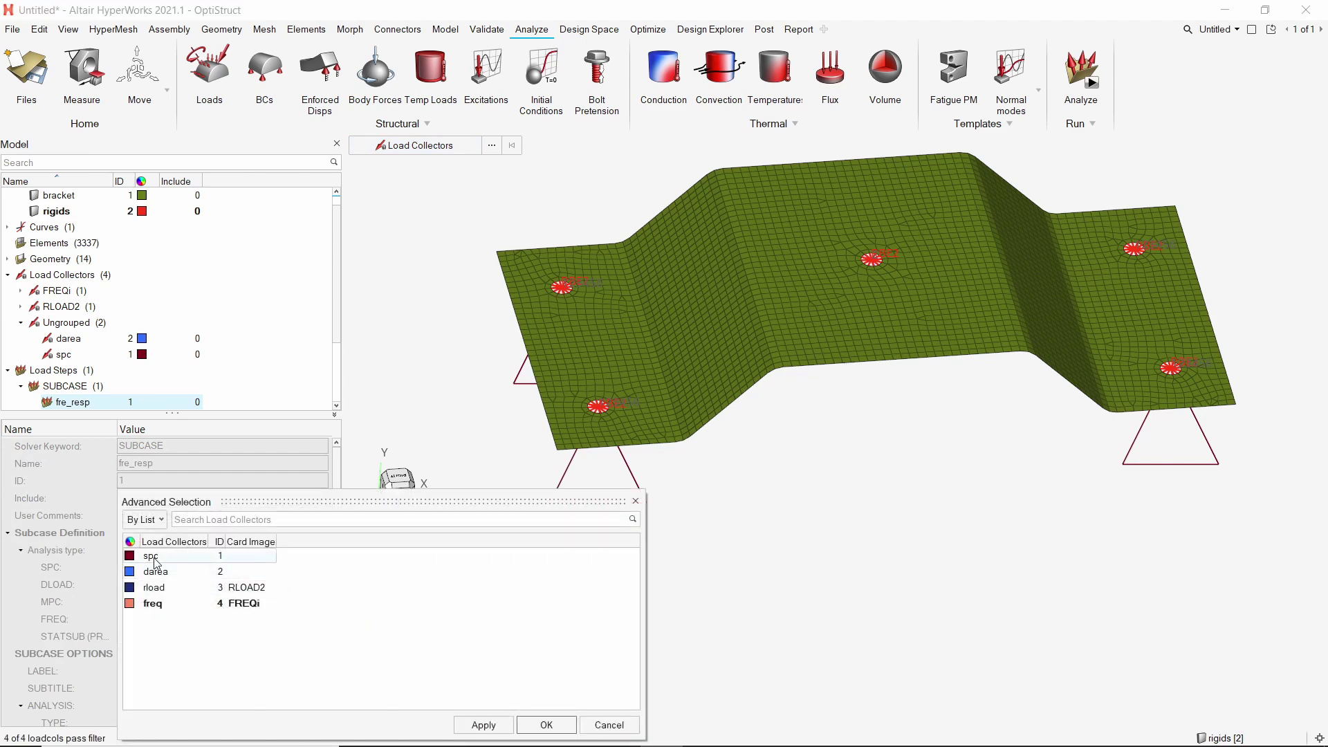
click(155, 563)
click(545, 725)
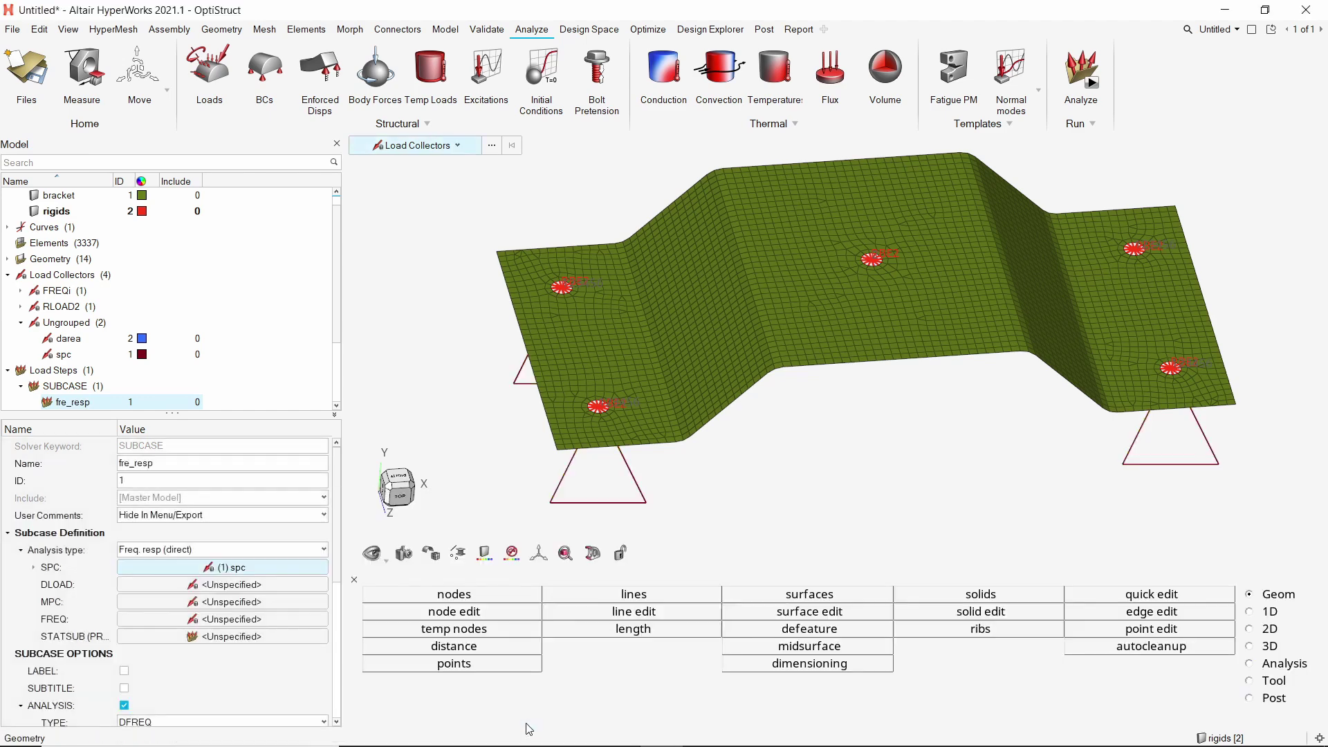
click(243, 586)
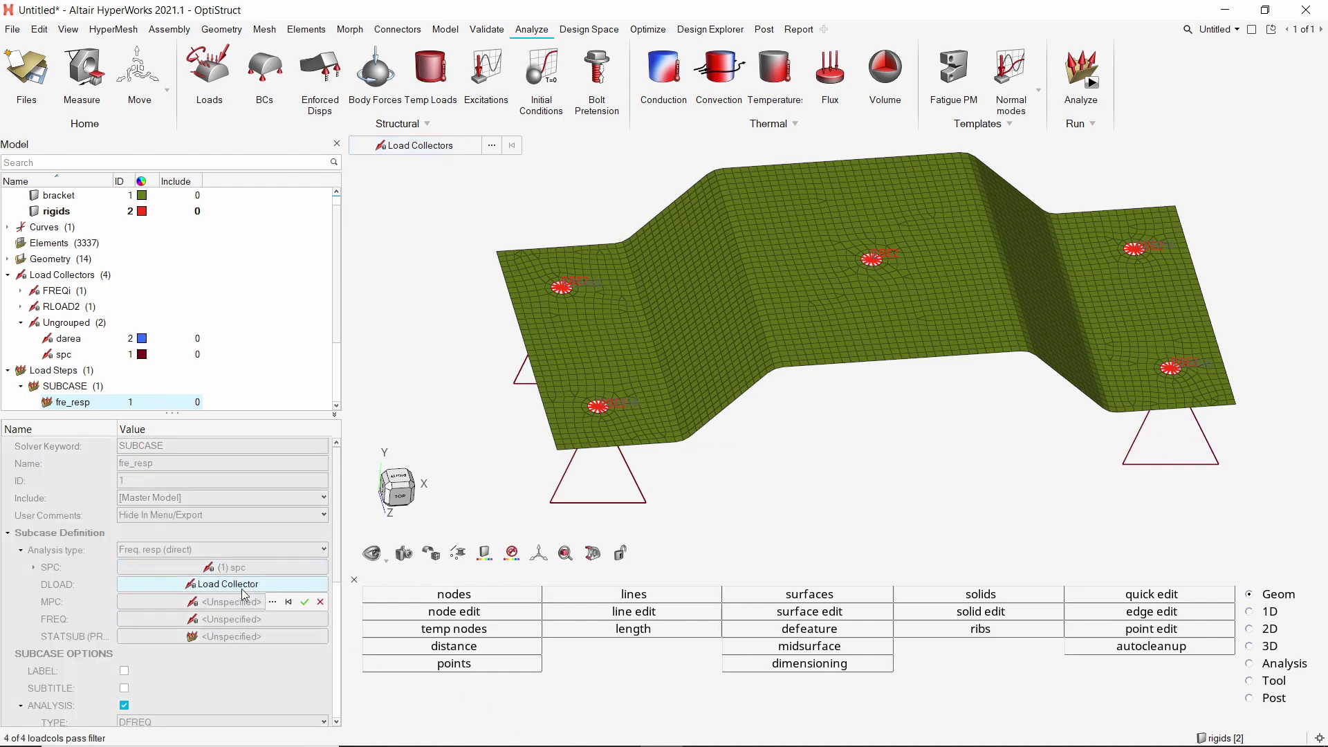
click(272, 602)
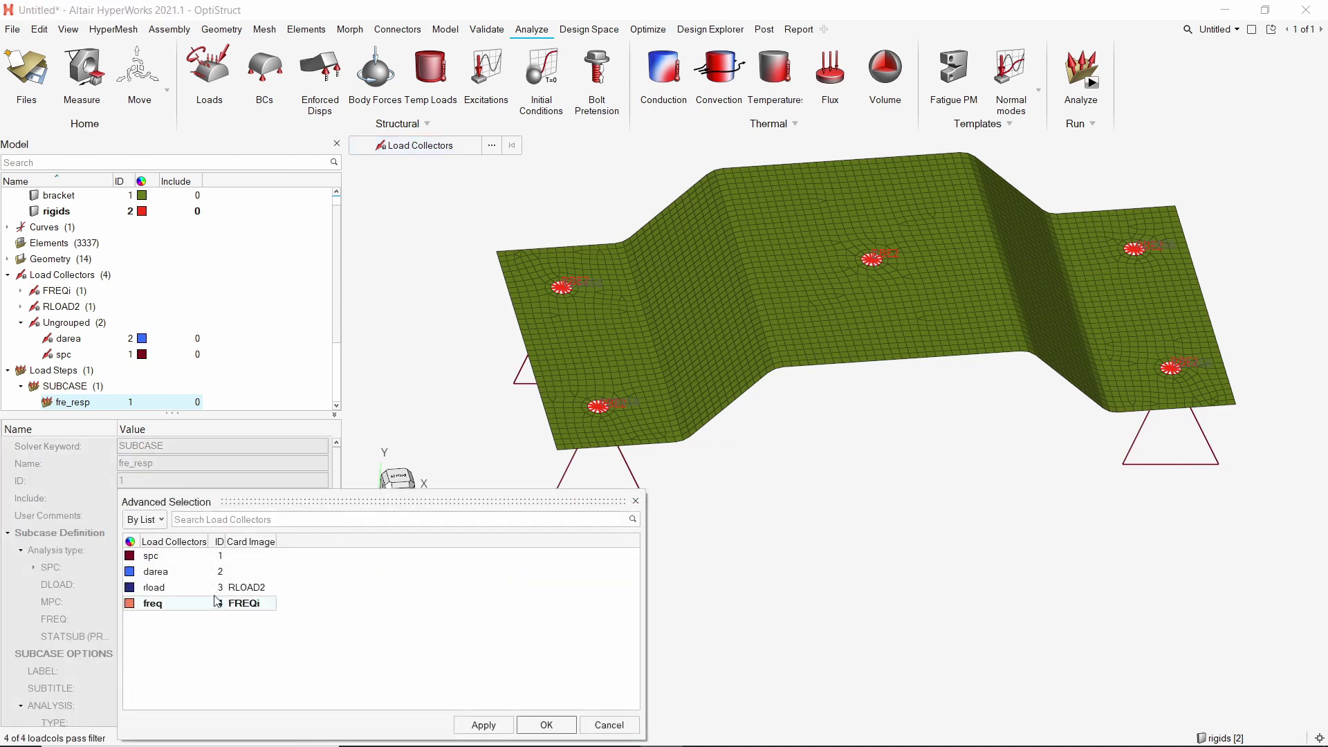
click(178, 595)
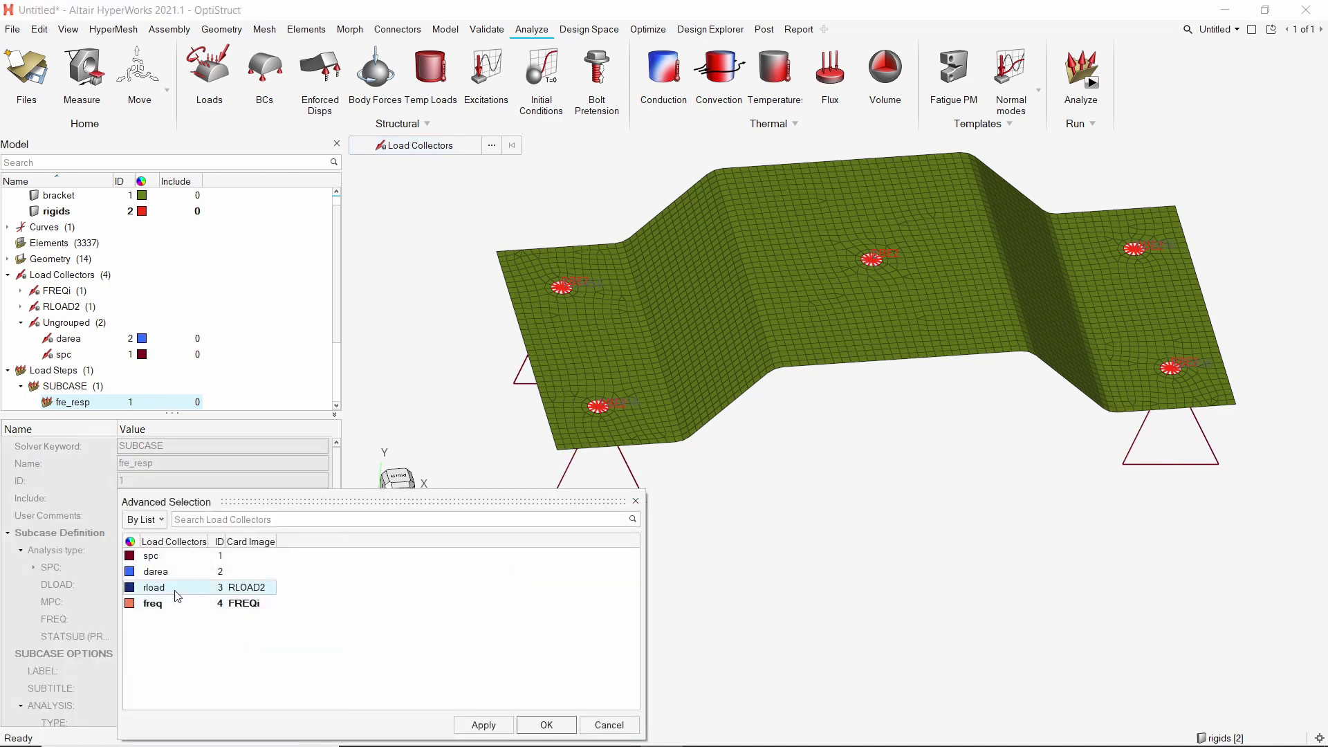
click(545, 725)
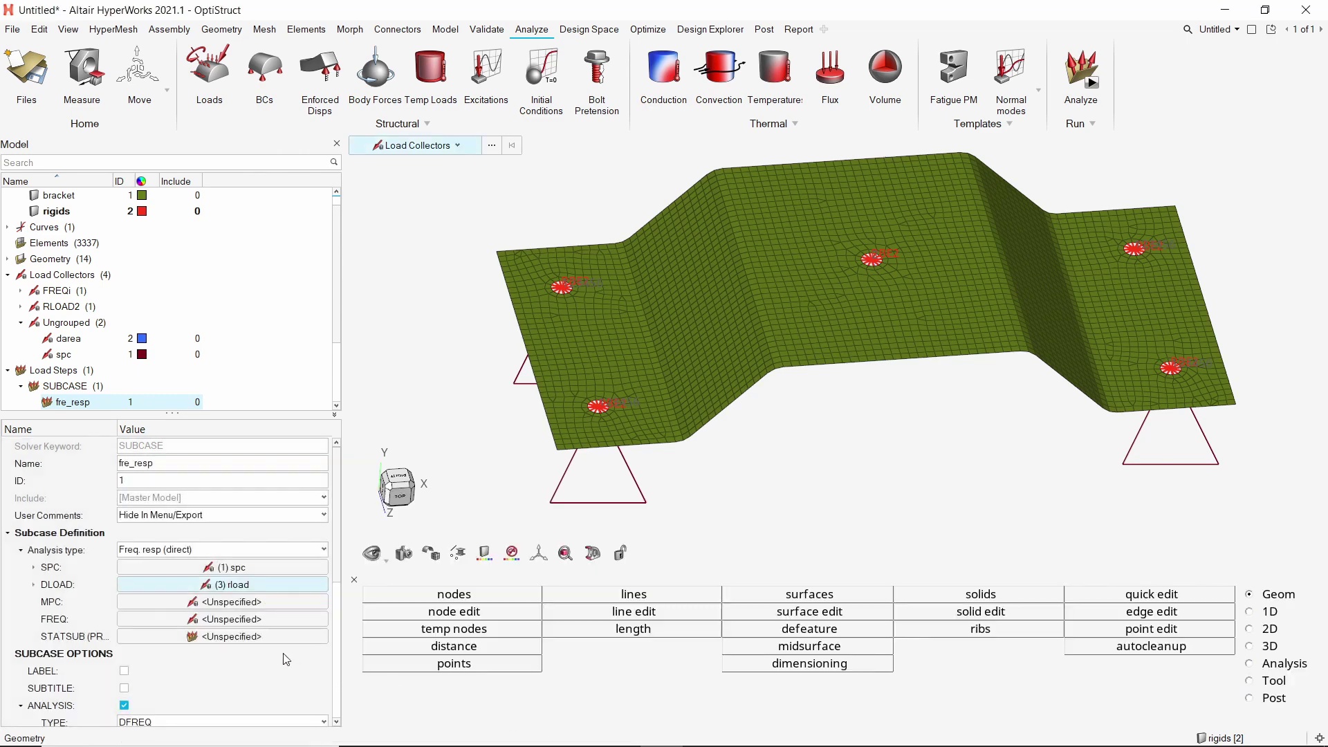
click(235, 619)
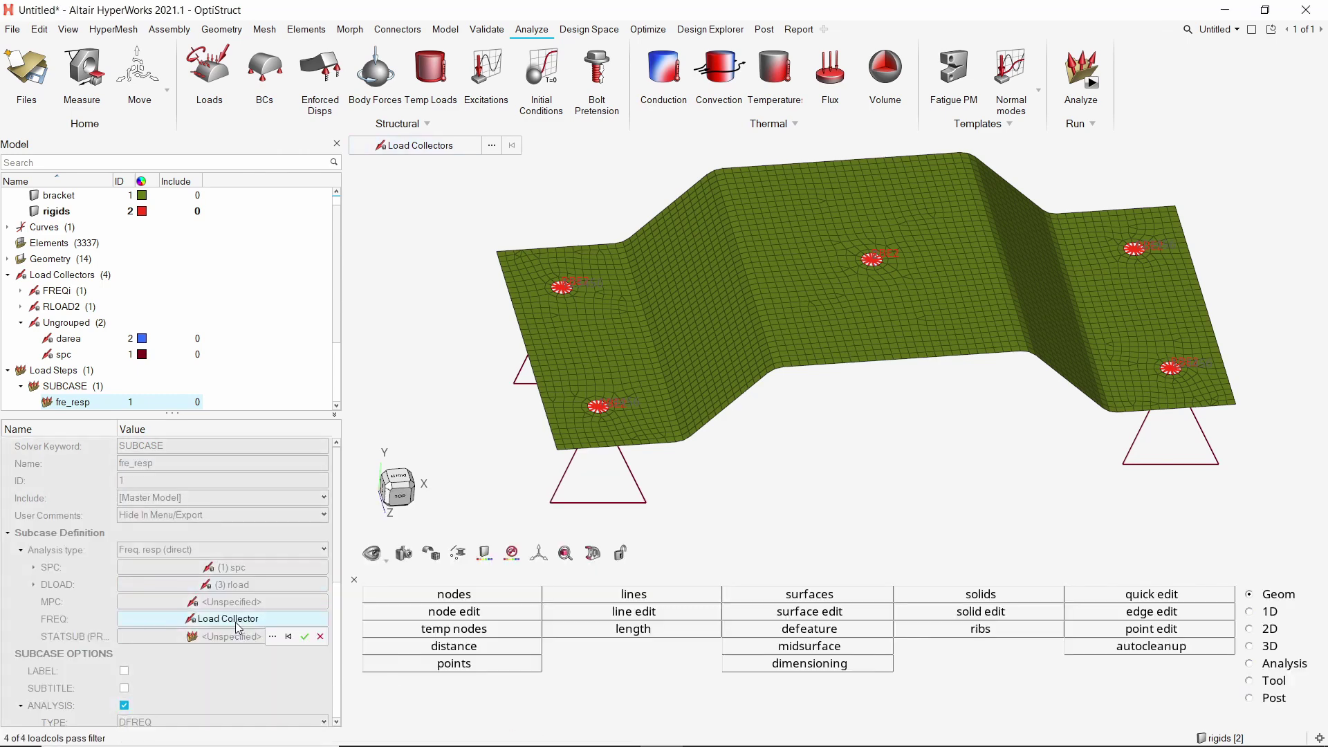
click(273, 637)
click(181, 604)
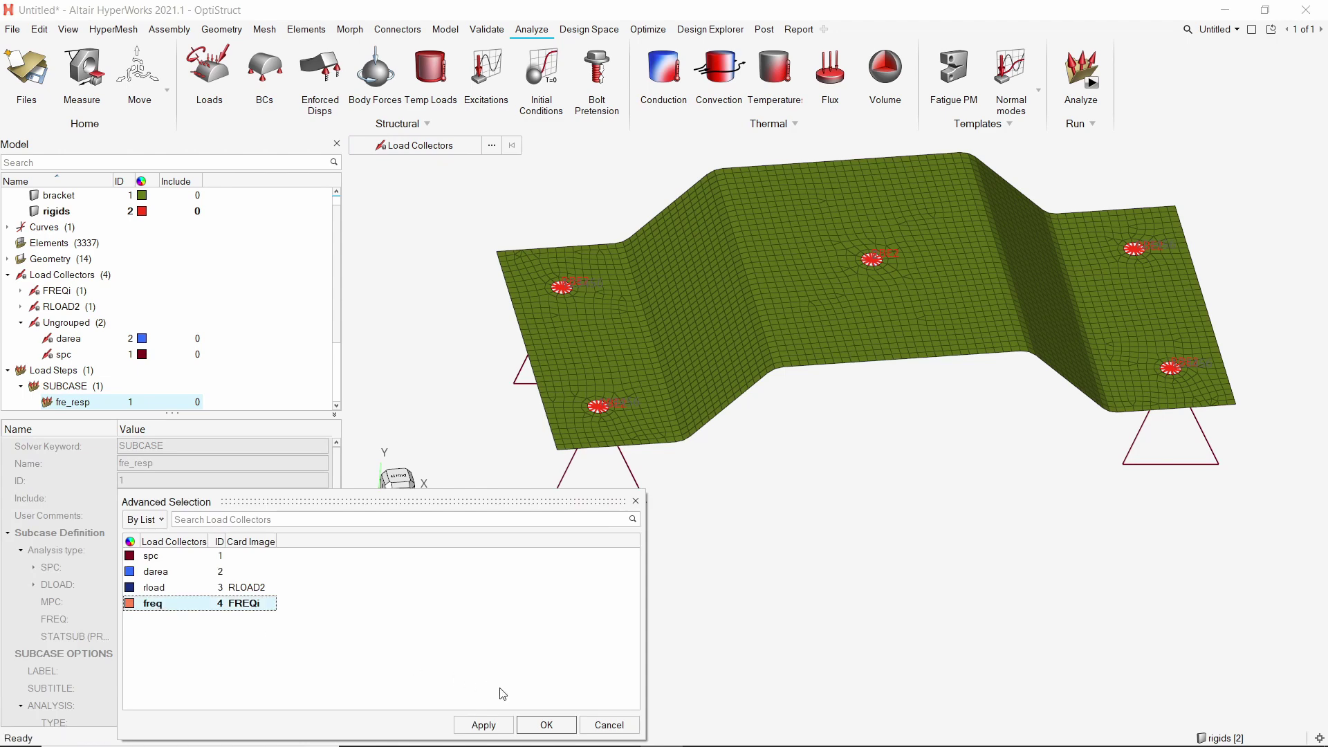
click(547, 725)
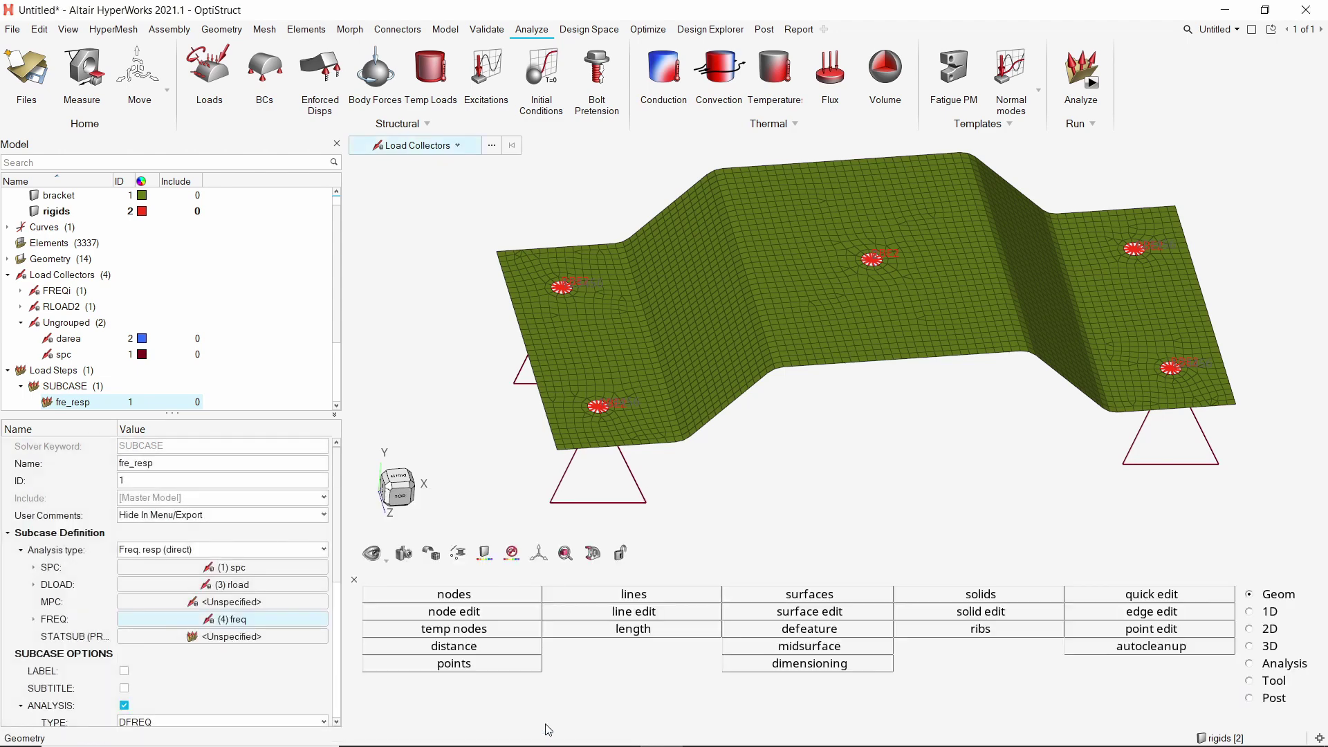
Add a global output request for DISPLACEMENT results in H3D format.
click(1092, 124)
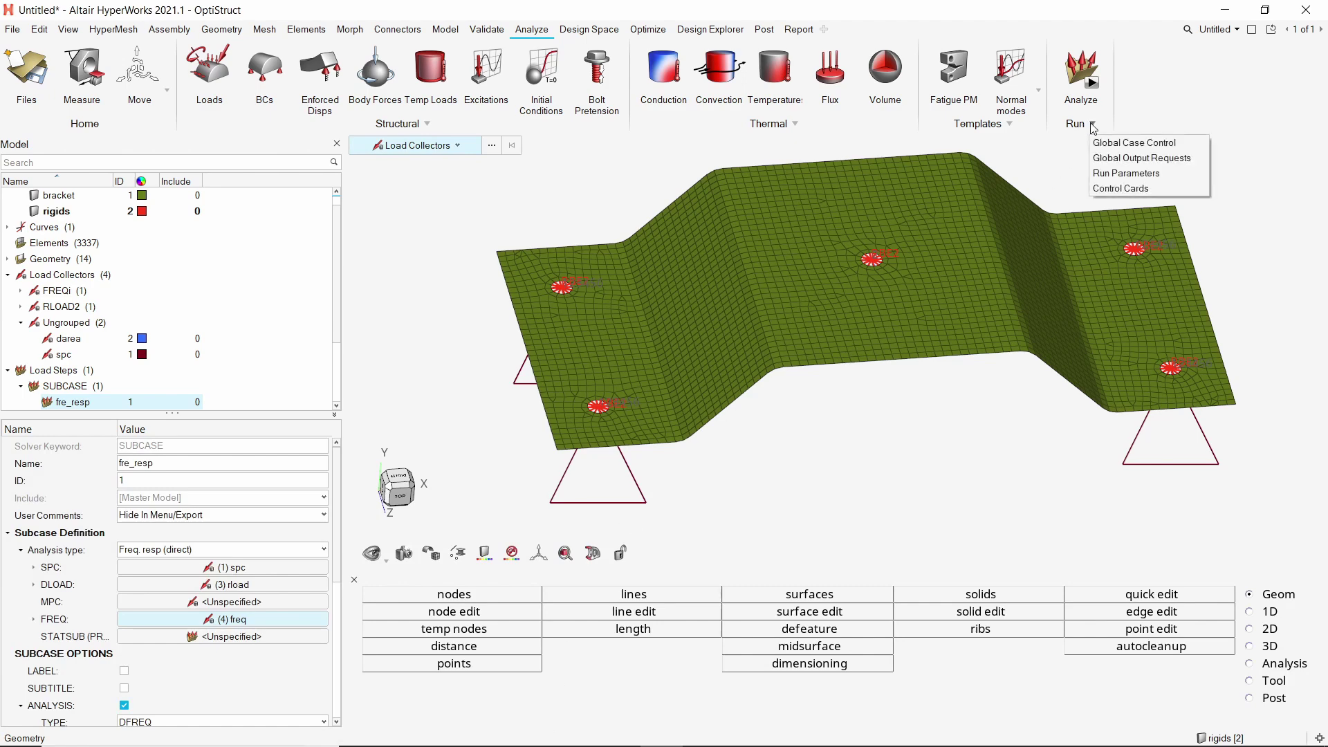
click(1112, 159)
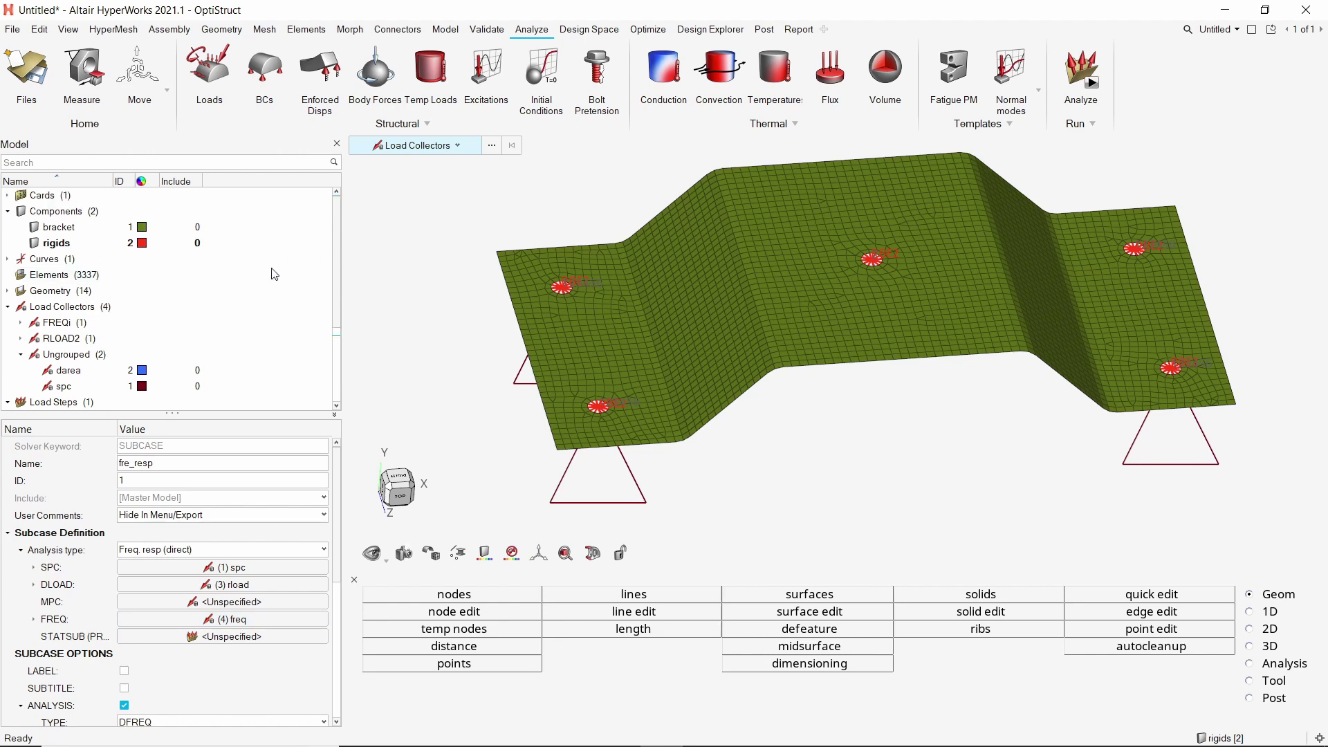
click(42, 197)
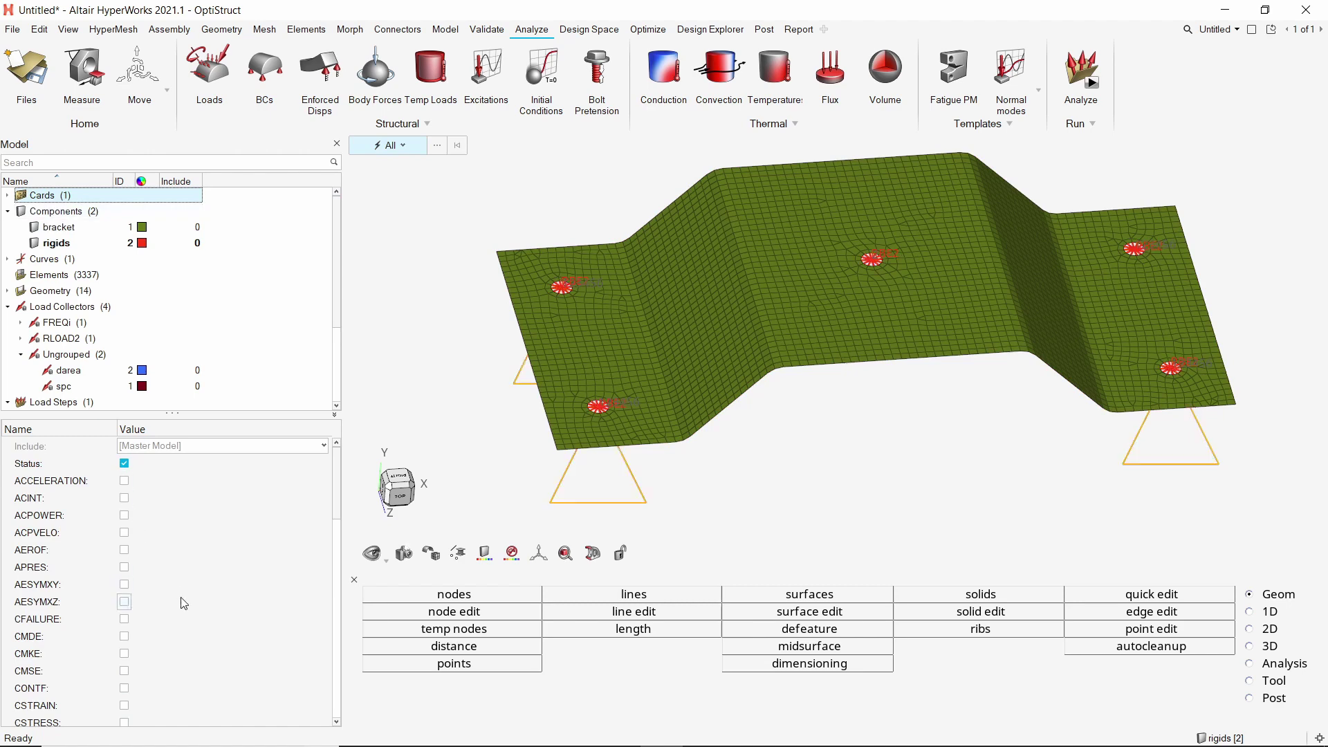
scroll(185, 613, down, 3)
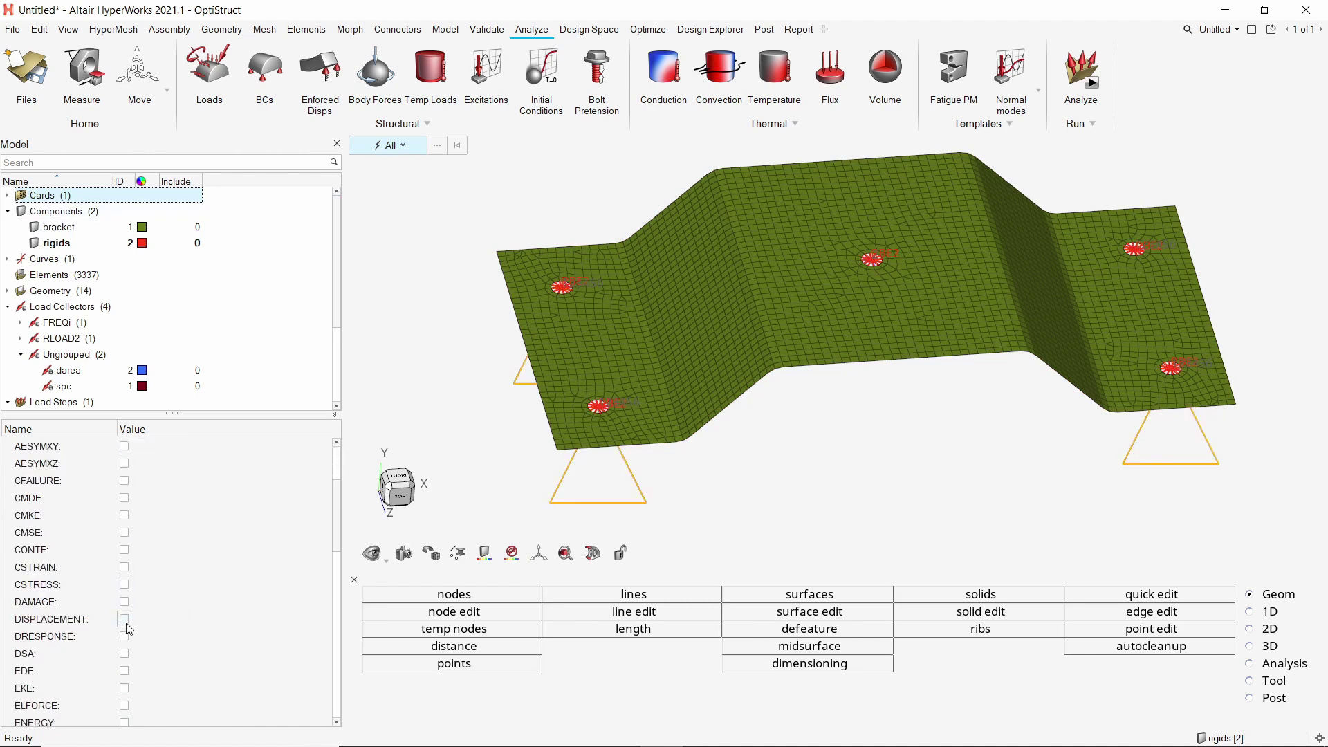
click(125, 620)
scroll(159, 616, down, 2)
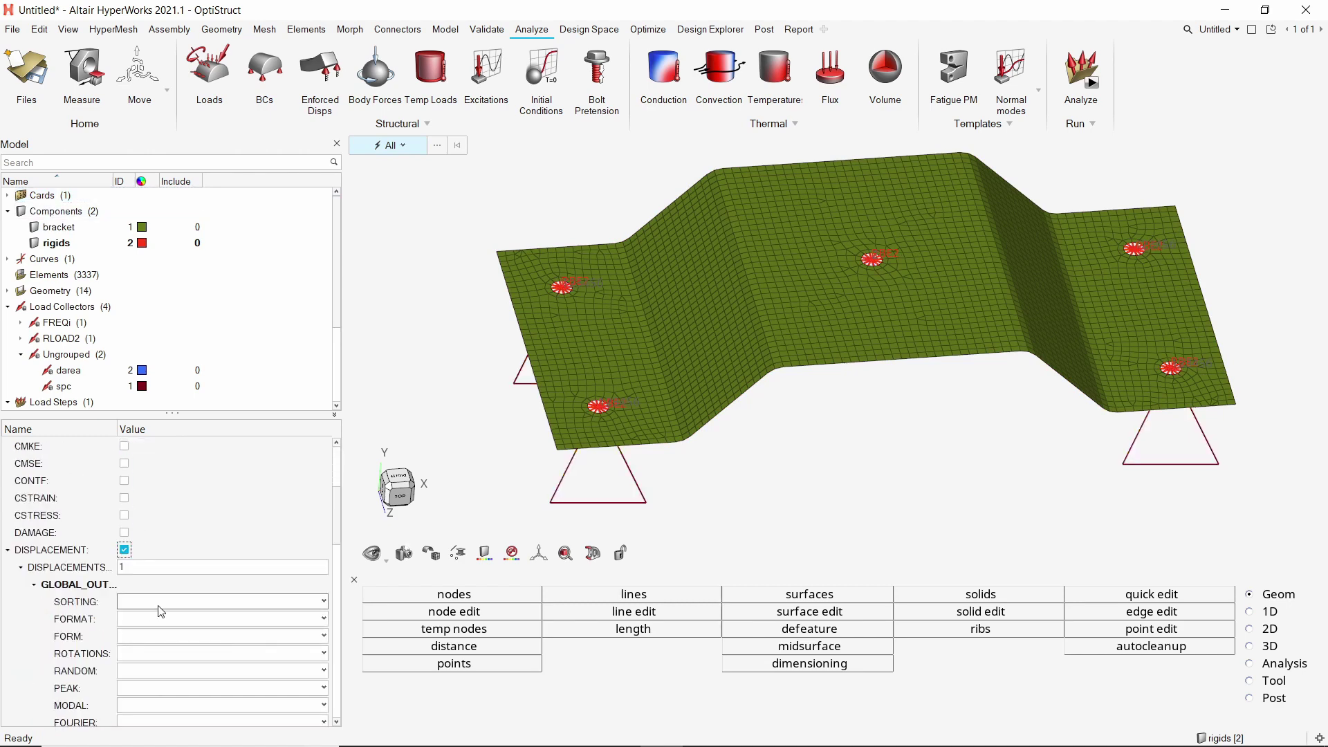
click(180, 620)
click(169, 668)
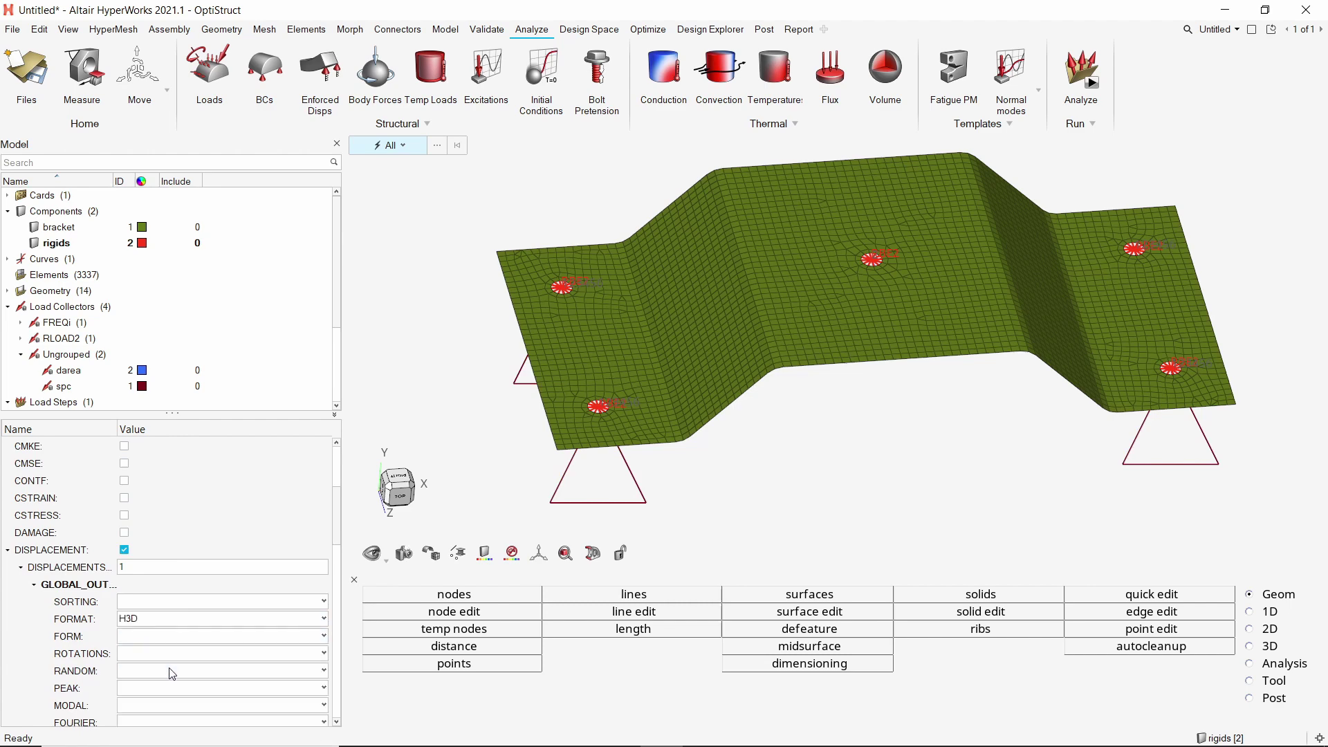
Request STRESS output in H3D format with the stress option set to ALL.
scroll(172, 674, down, 3)
scroll(172, 674, down, 2)
scroll(171, 674, down, 10)
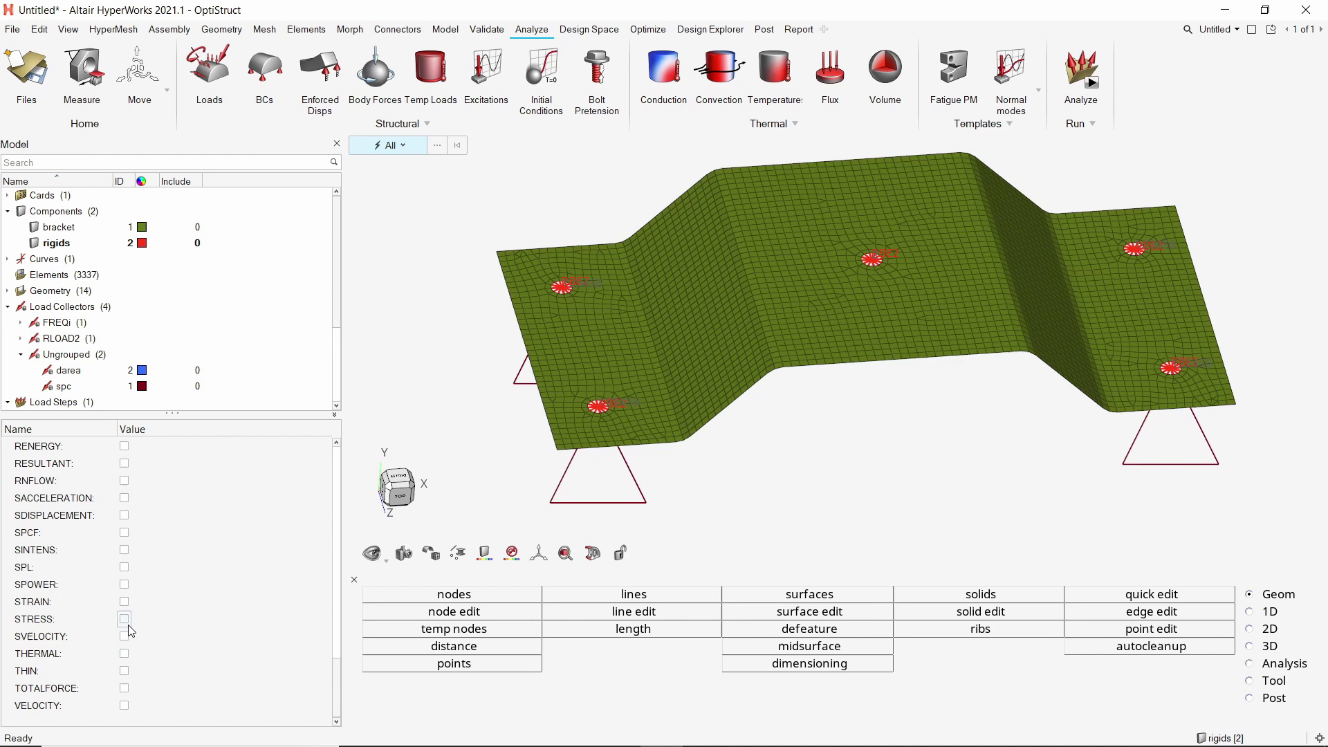
click(124, 619)
scroll(169, 661, down, 2)
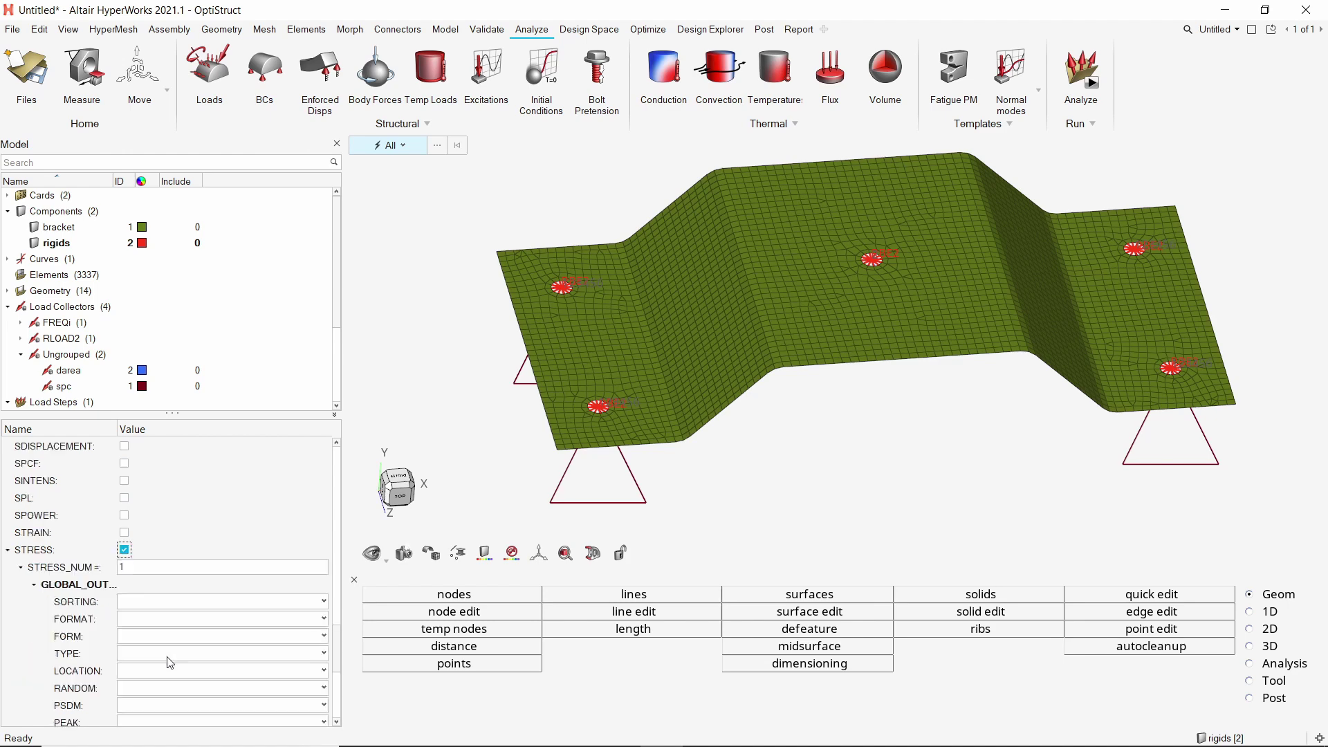
click(187, 620)
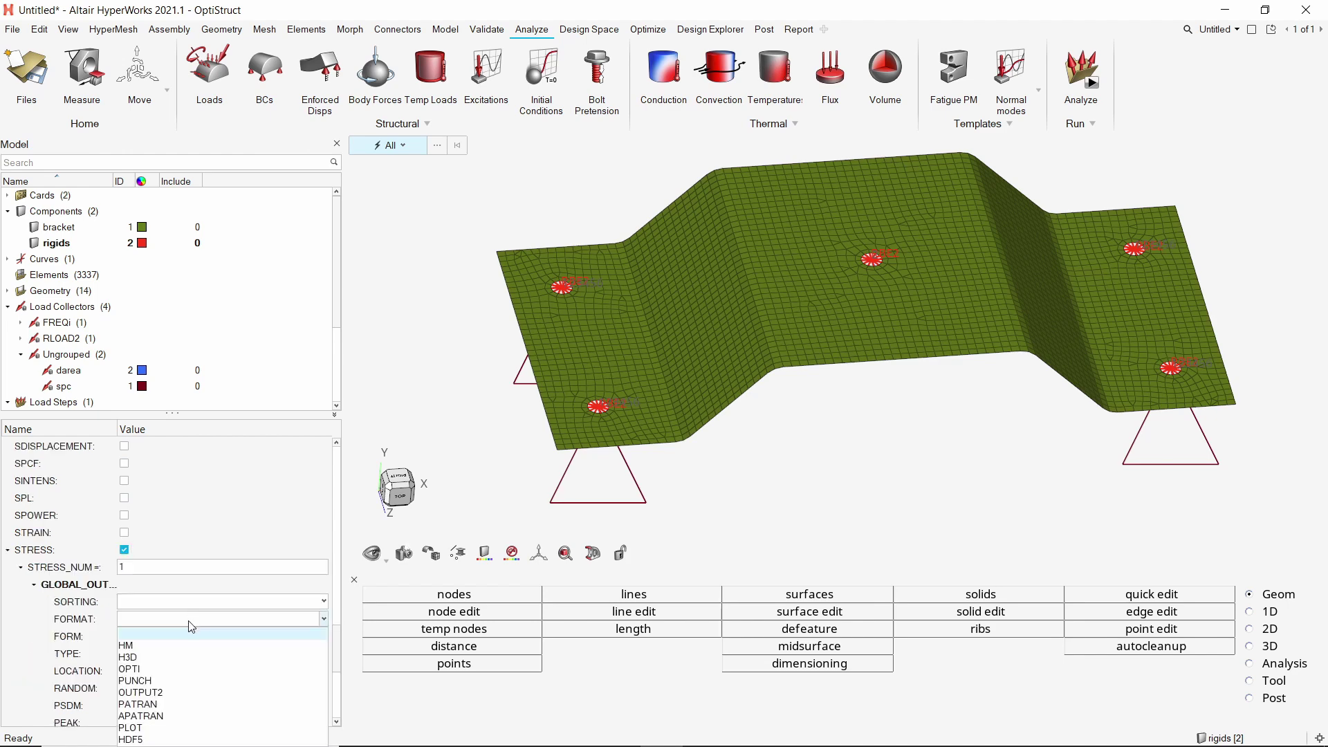
click(186, 657)
scroll(186, 658, down, 8)
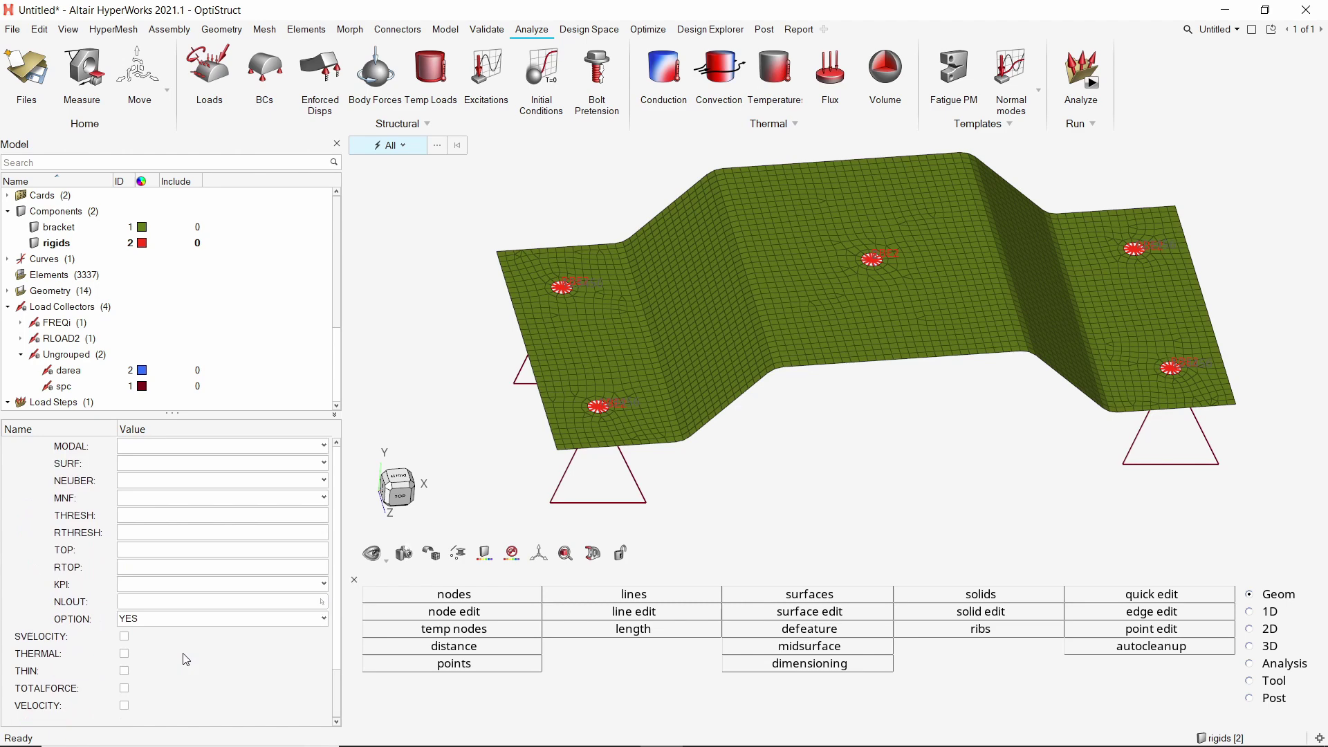
click(193, 620)
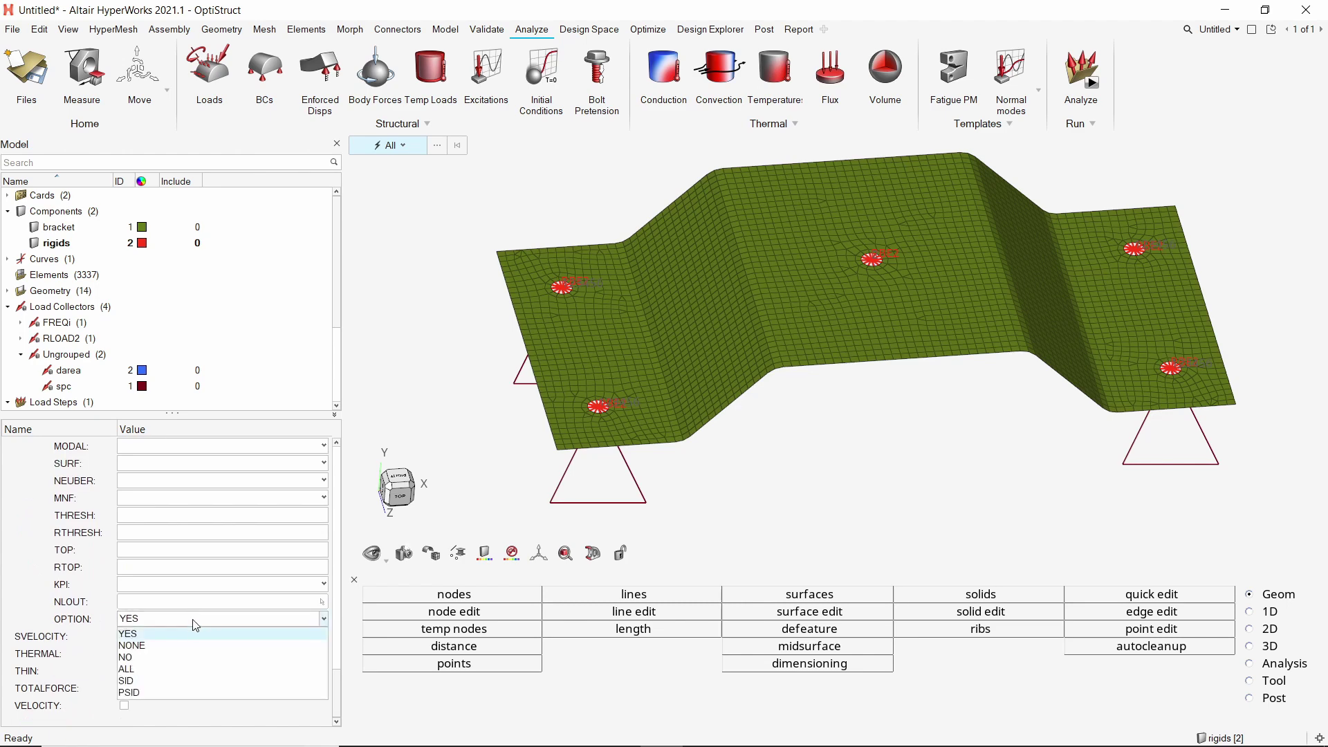
click(188, 670)
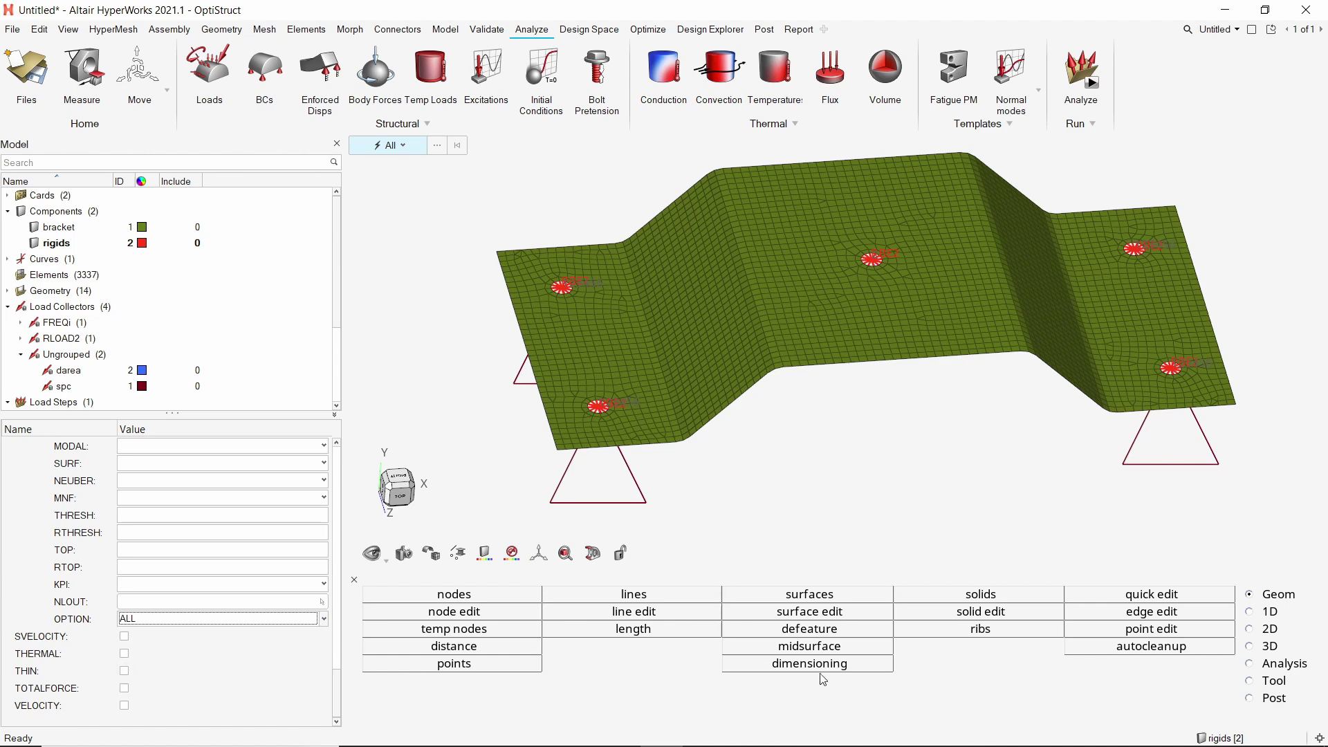
Display the ID 3558 on the middle rigid spider's centre node with the numbers tool.
click(1251, 681)
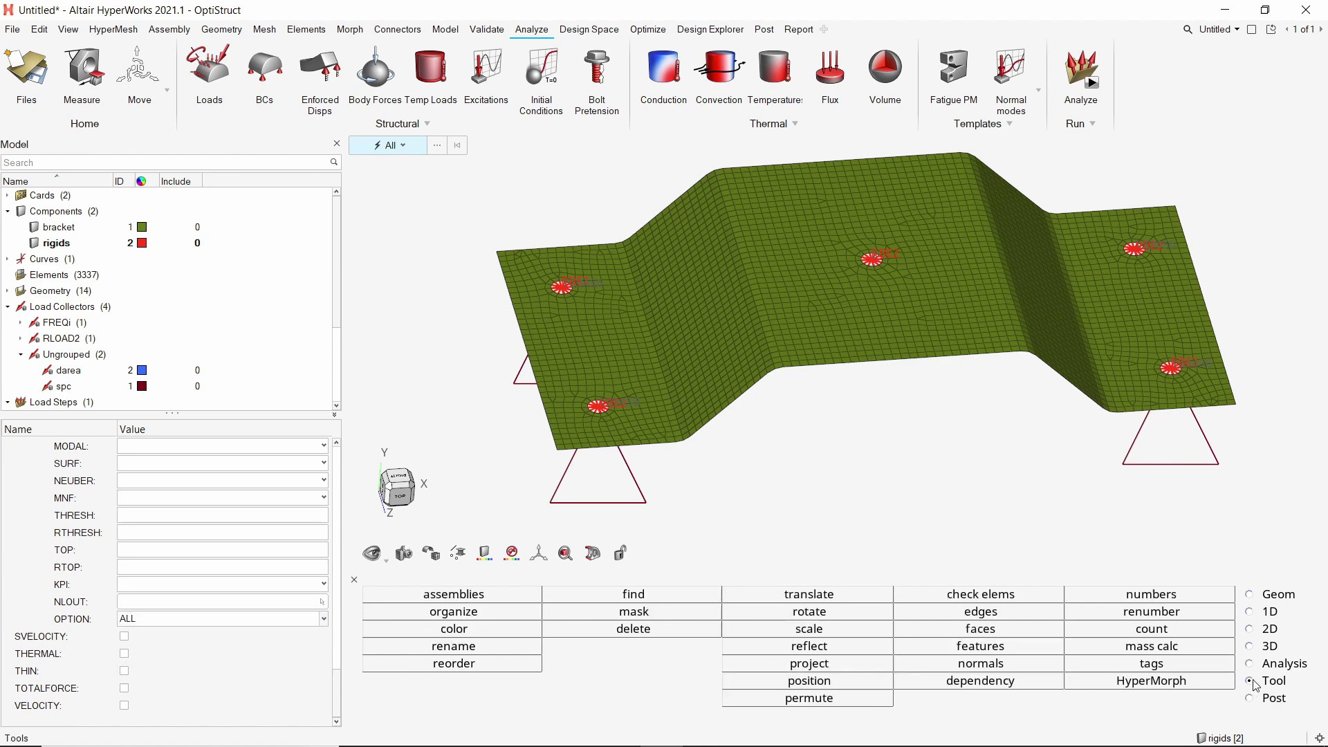
click(1150, 597)
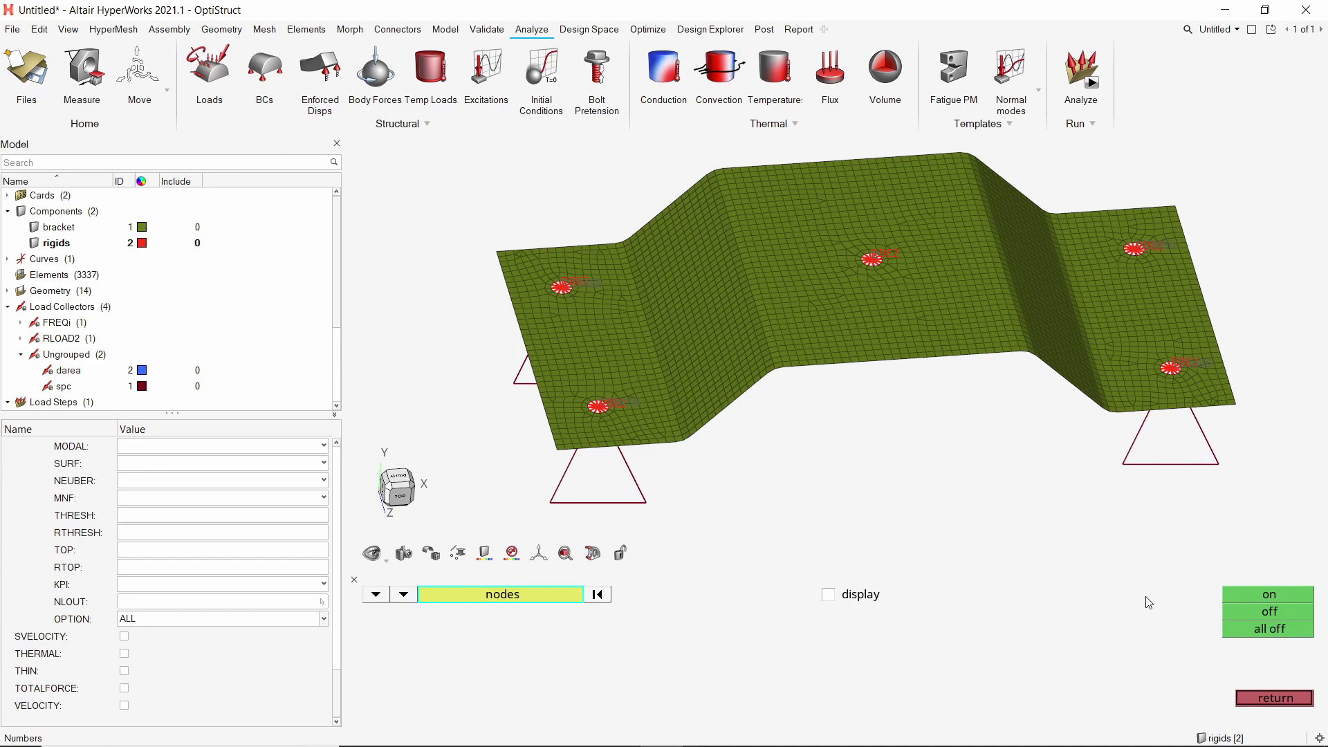
scroll(878, 290, up, 5)
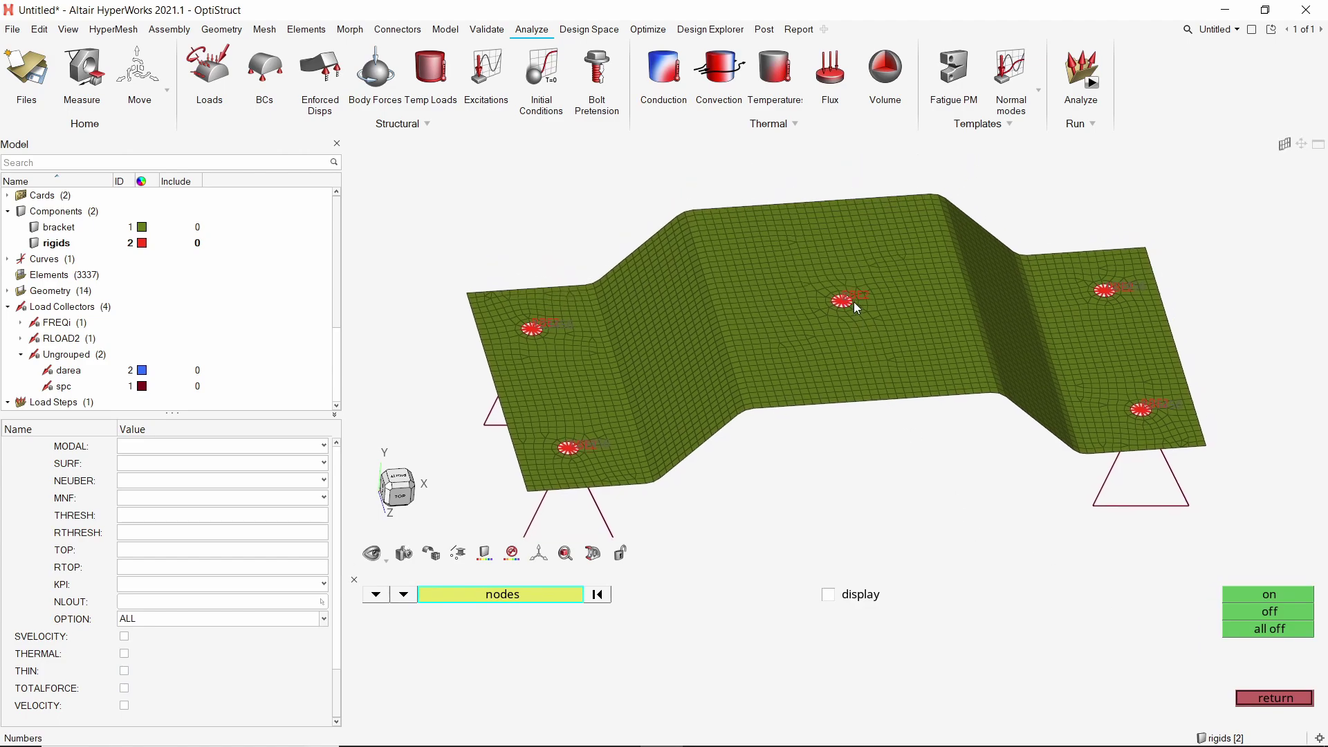
scroll(849, 308, up, 2)
click(814, 297)
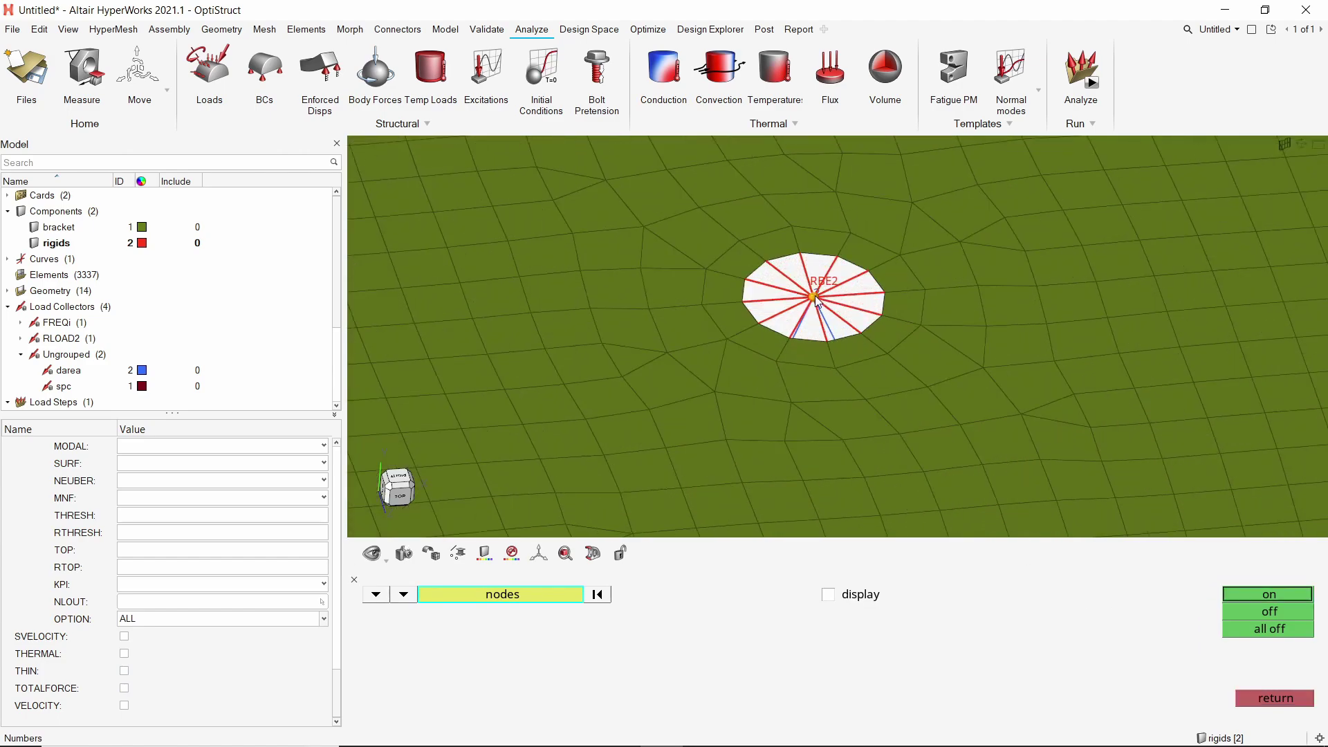
click(828, 595)
click(1252, 591)
Exit the numbering tool, select the rigids component and zoom the view out.
click(1273, 698)
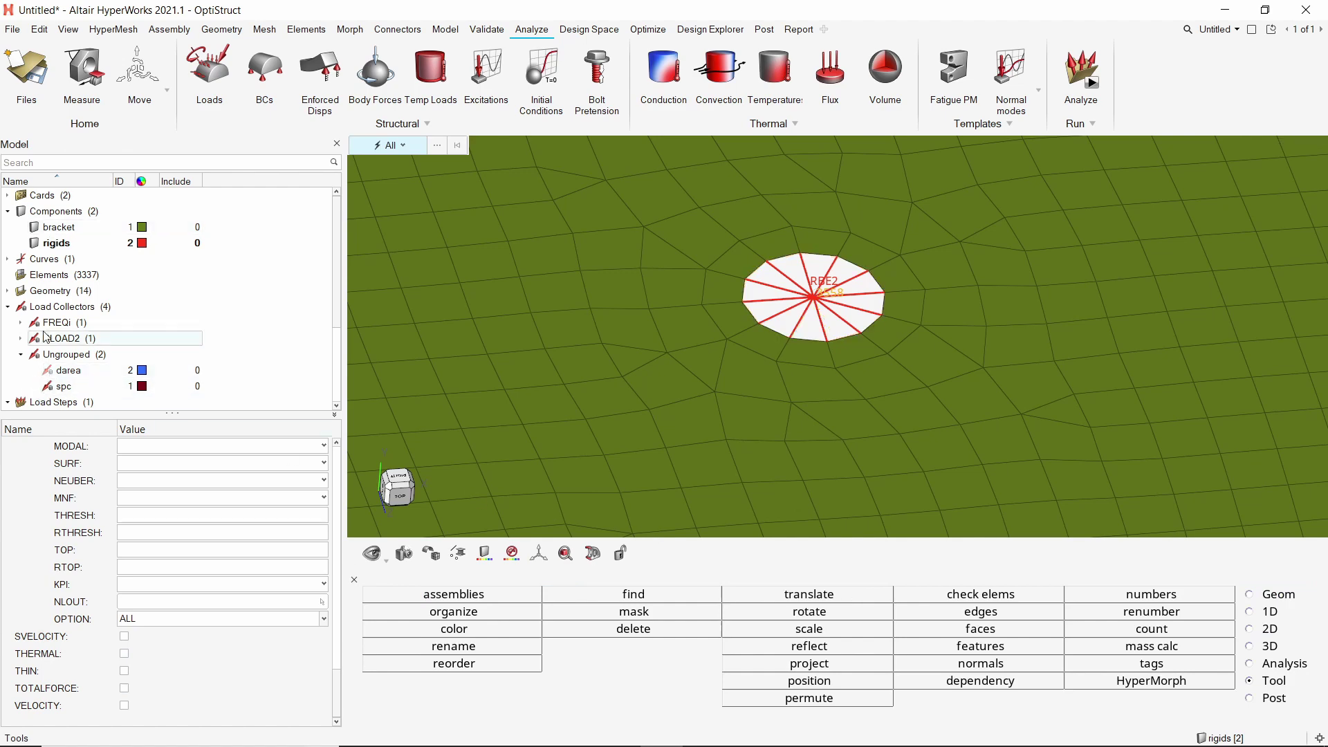
click(36, 243)
scroll(808, 304, up, 5)
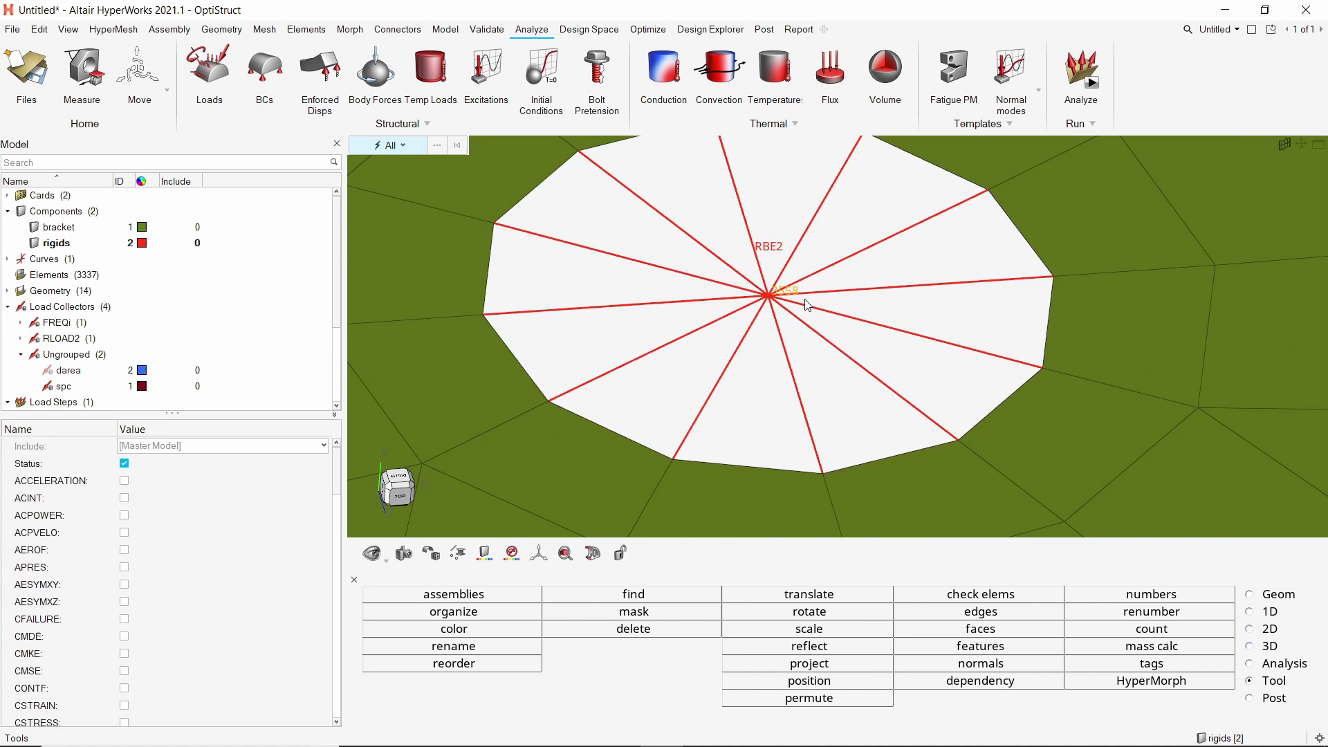
scroll(808, 304, down, 3)
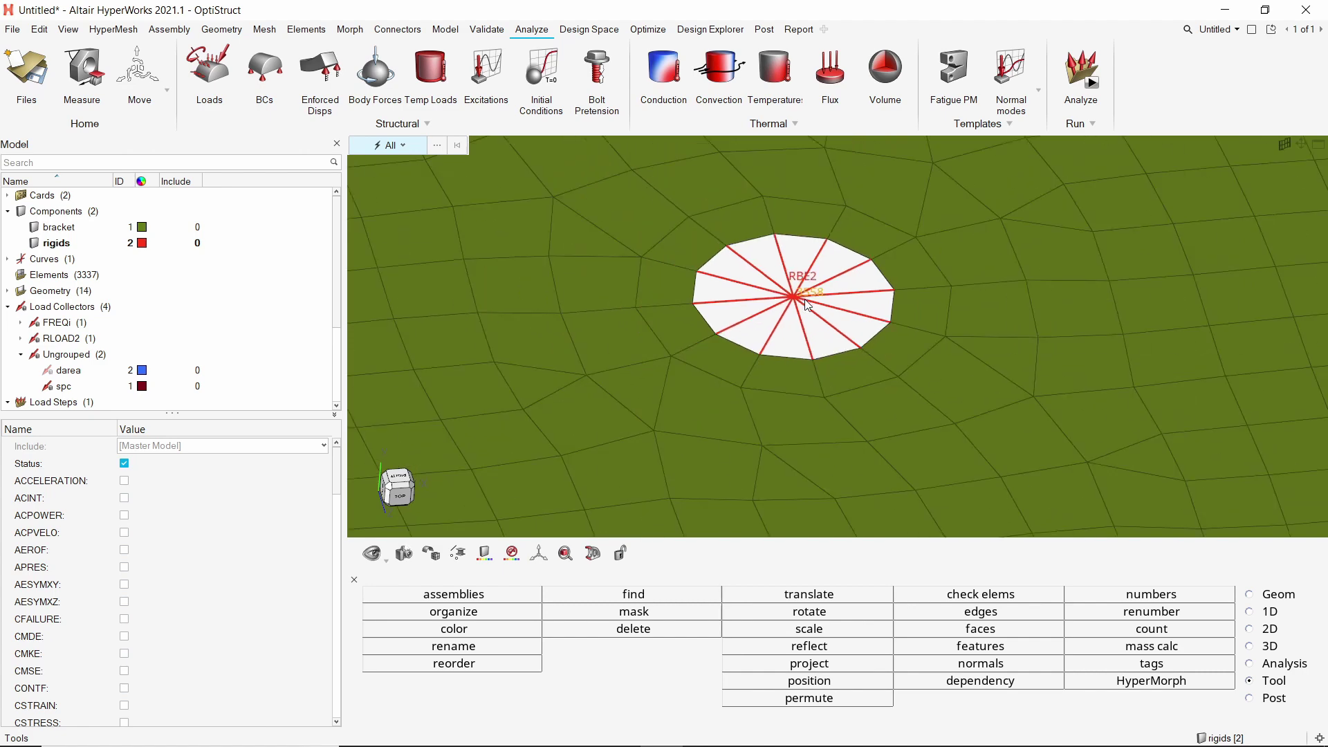
scroll(806, 305, down, 6)
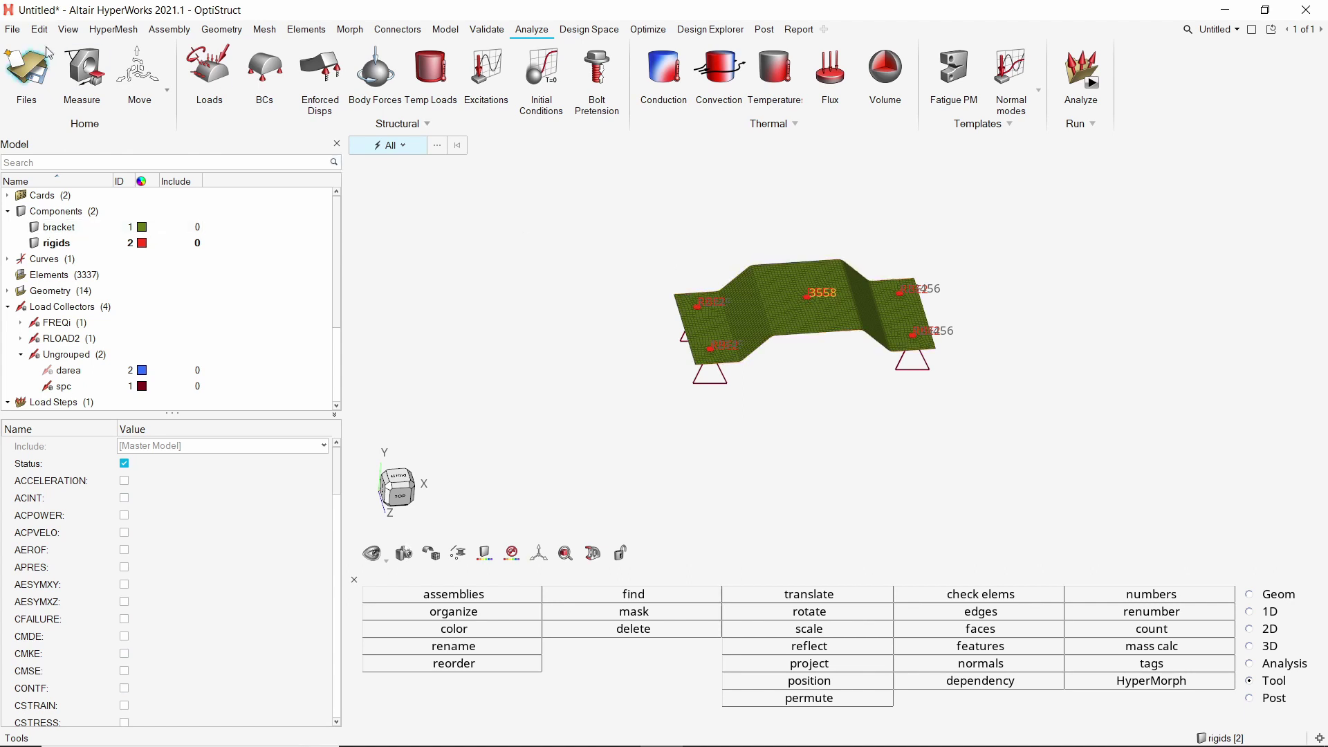
Export all of the model as an OptiStruct solver deck named 'run' in Run1.
click(12, 31)
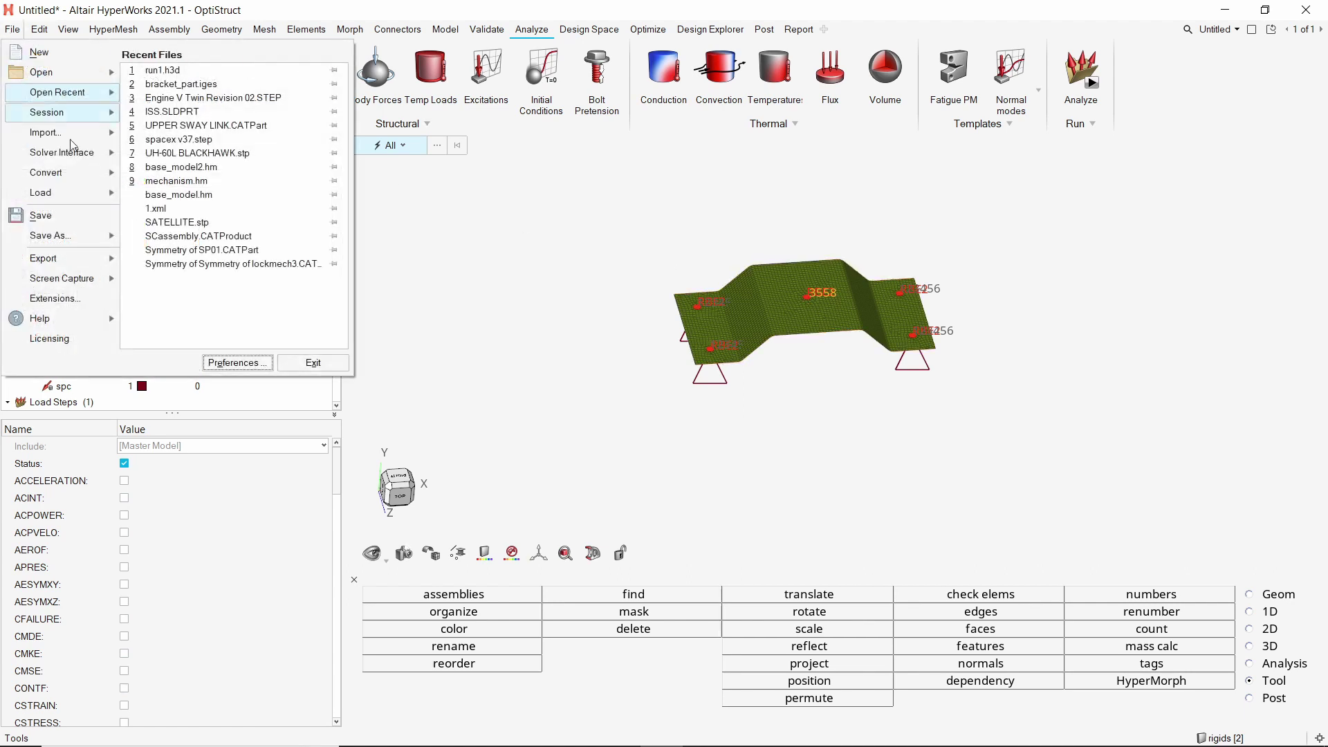
mouse_move(106, 265)
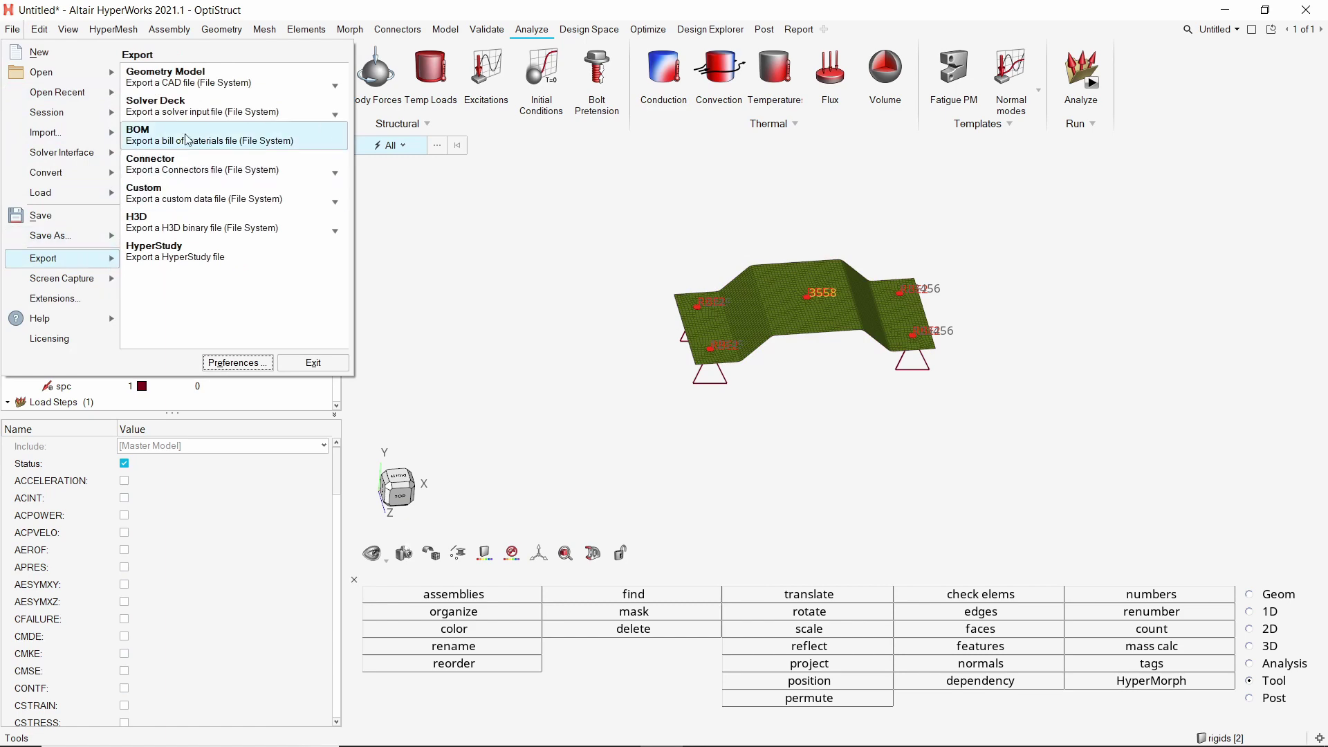
click(206, 119)
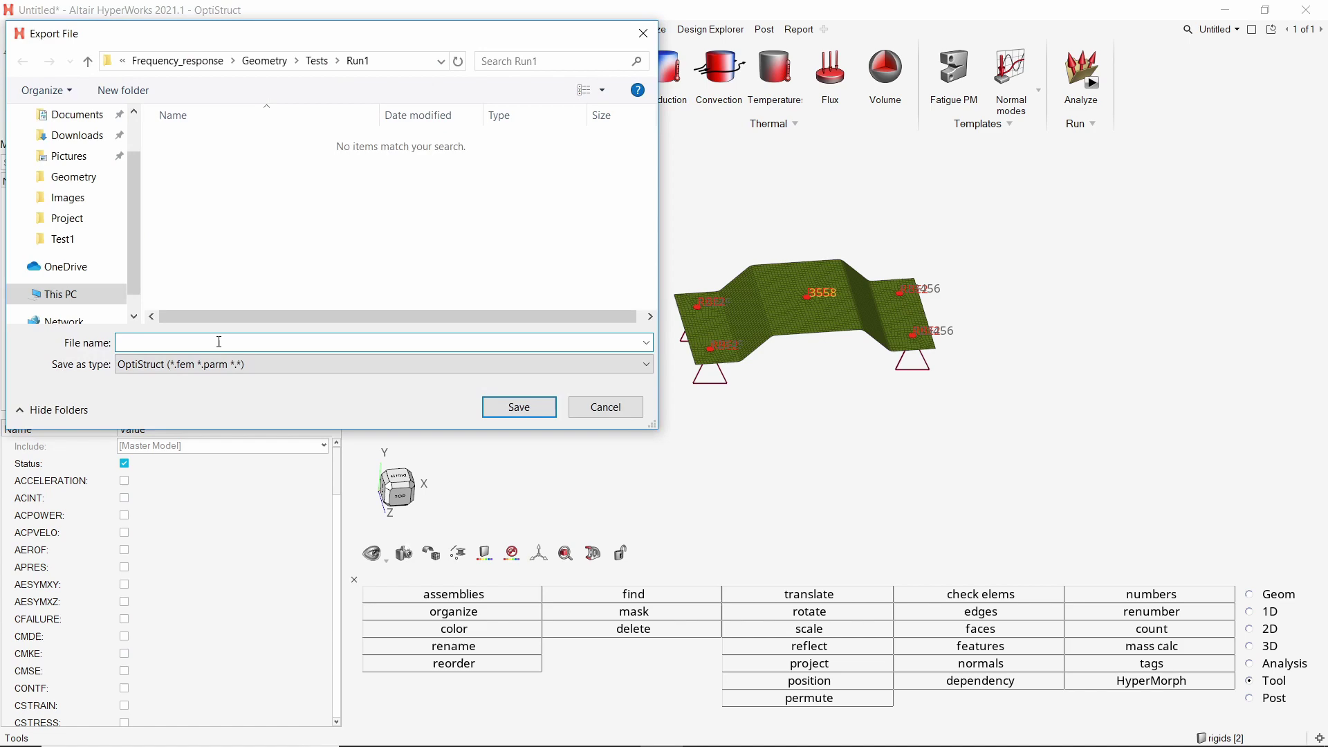
text(run)
key(Return)
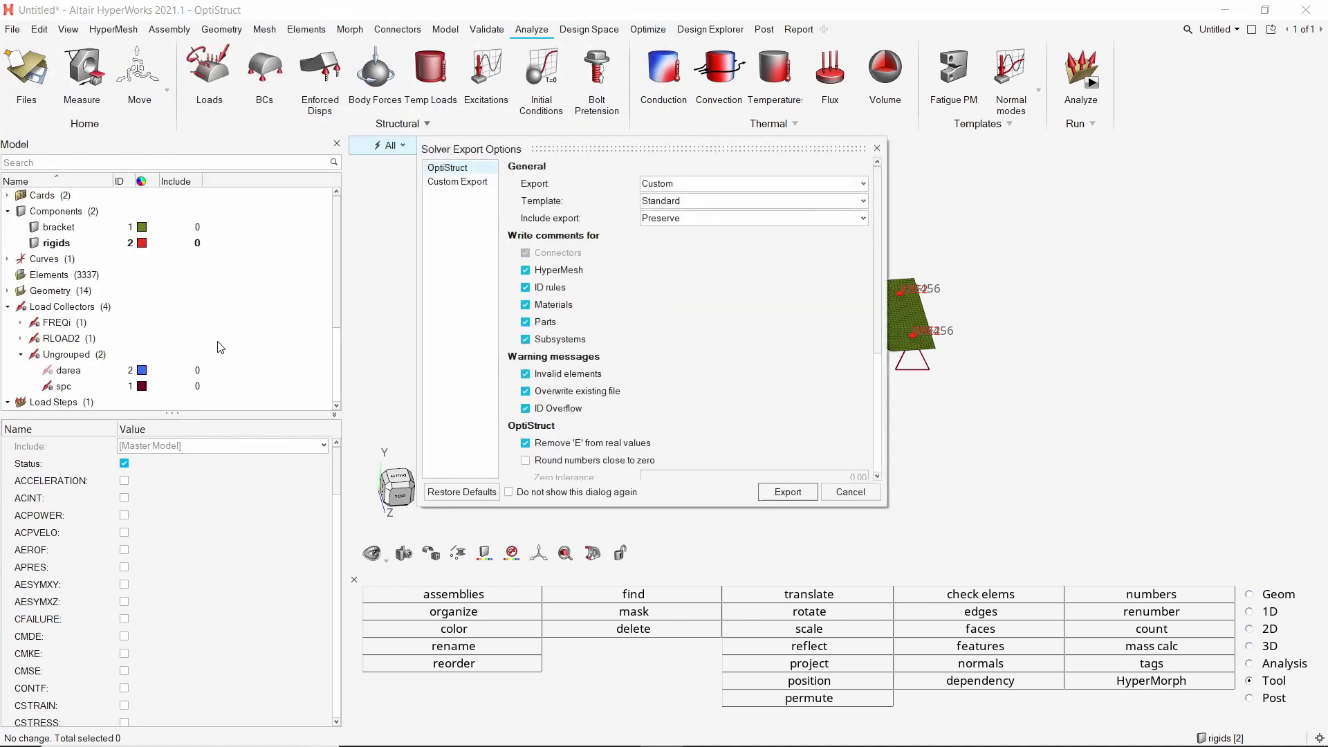
click(794, 193)
click(793, 198)
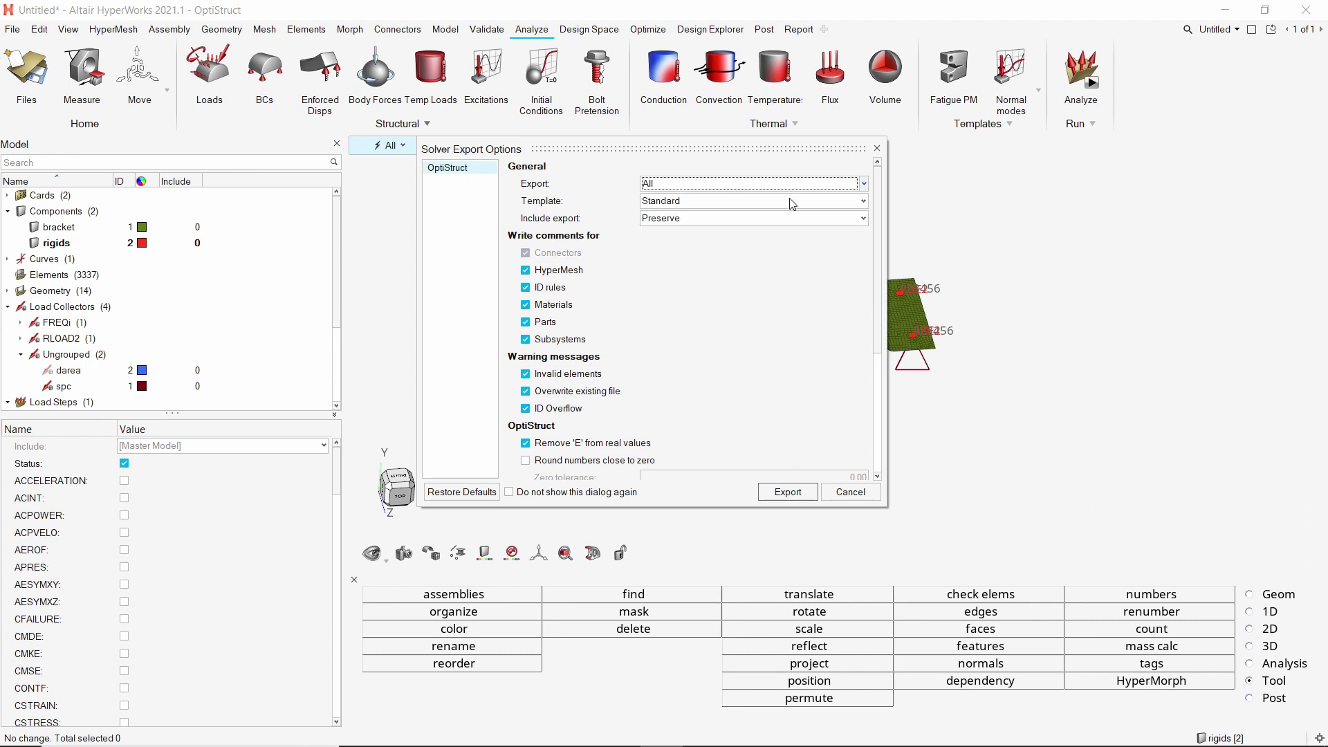
click(788, 493)
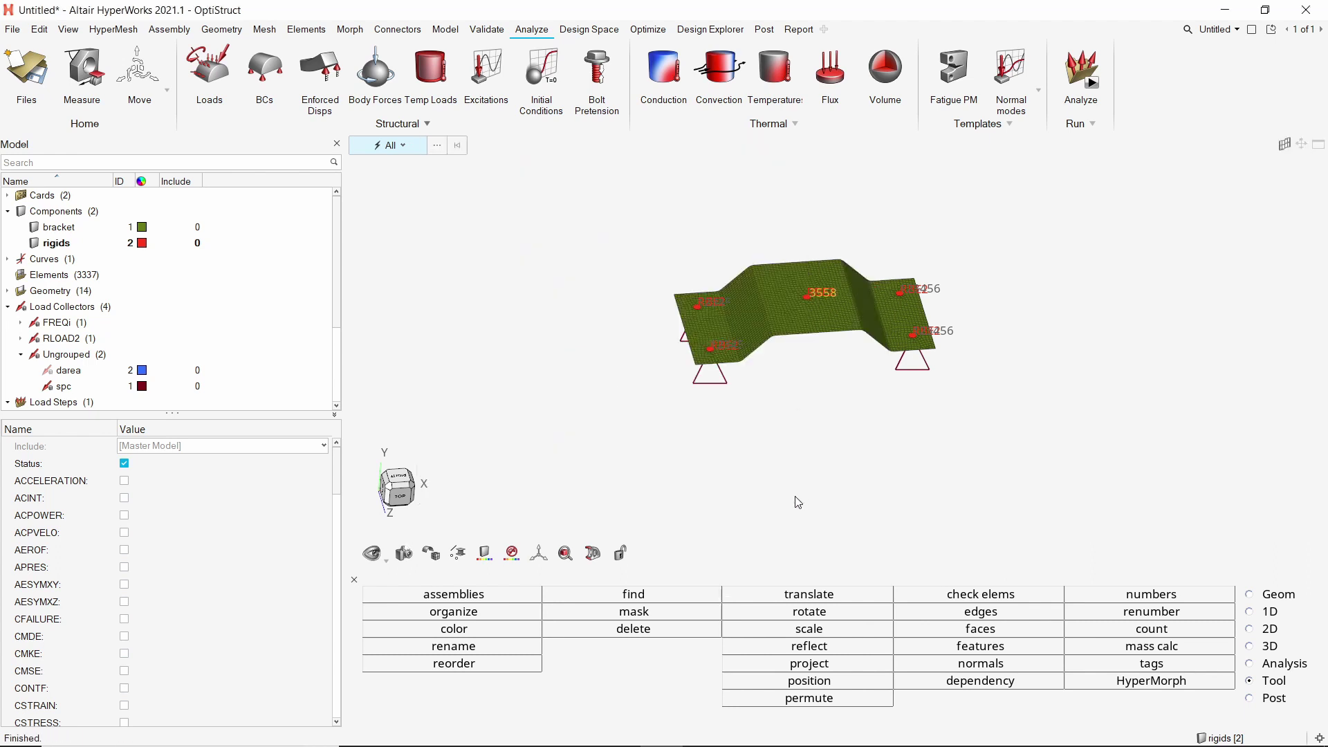
Launch Altair Compute Console and load run1.fem as the input file.
mouse_move(315, 739)
click(276, 730)
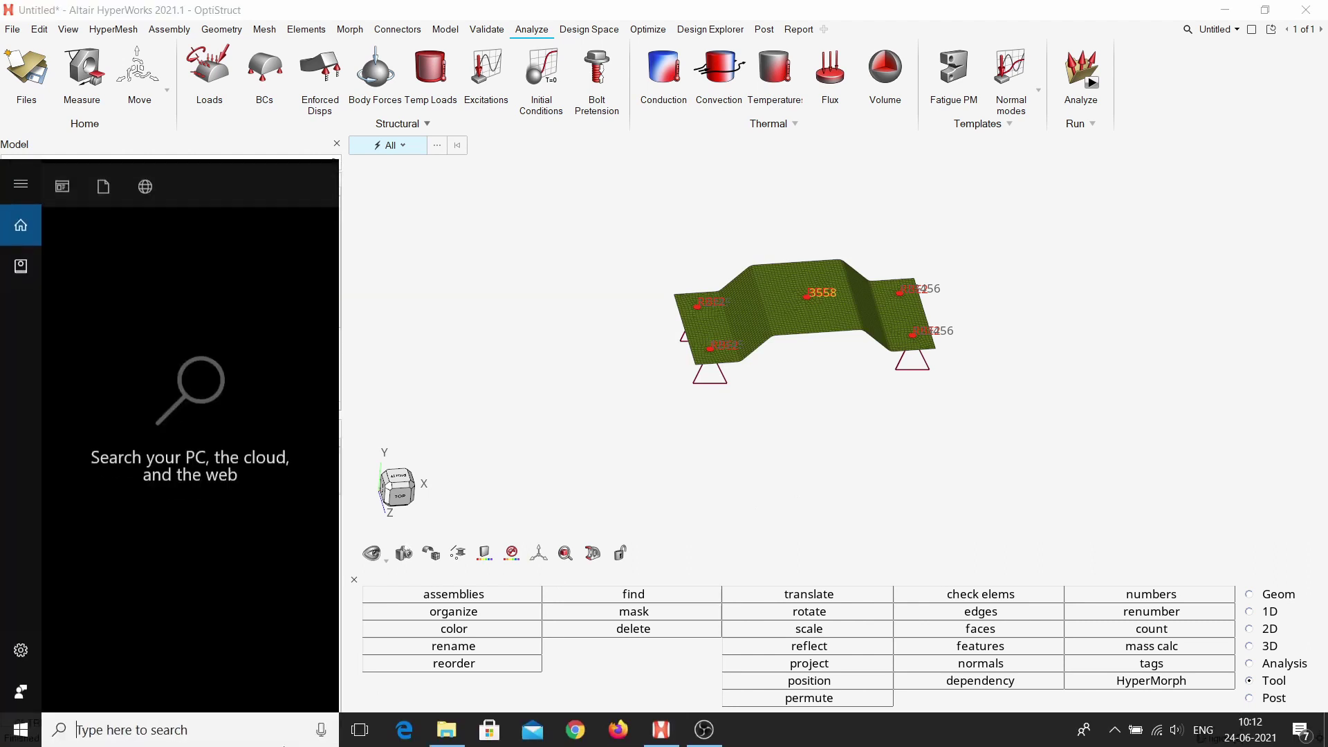
text(co)
key(Return)
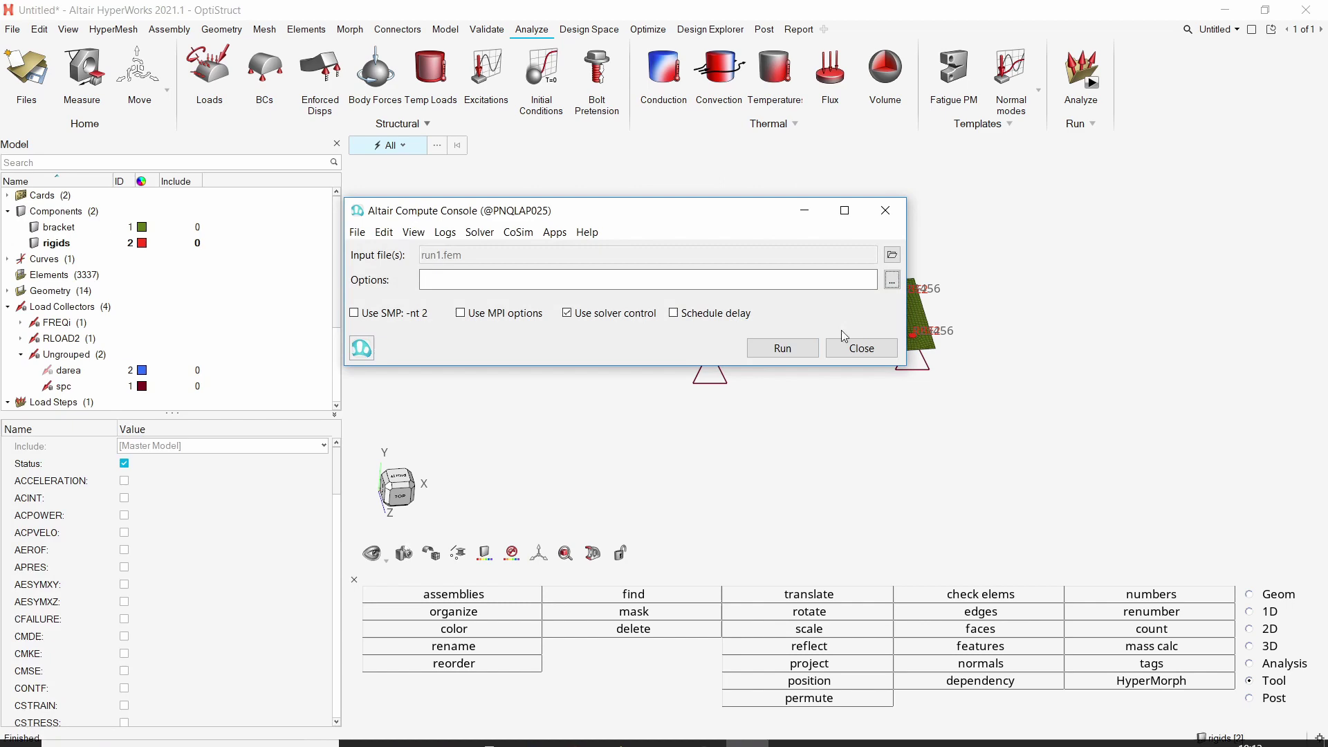
click(892, 256)
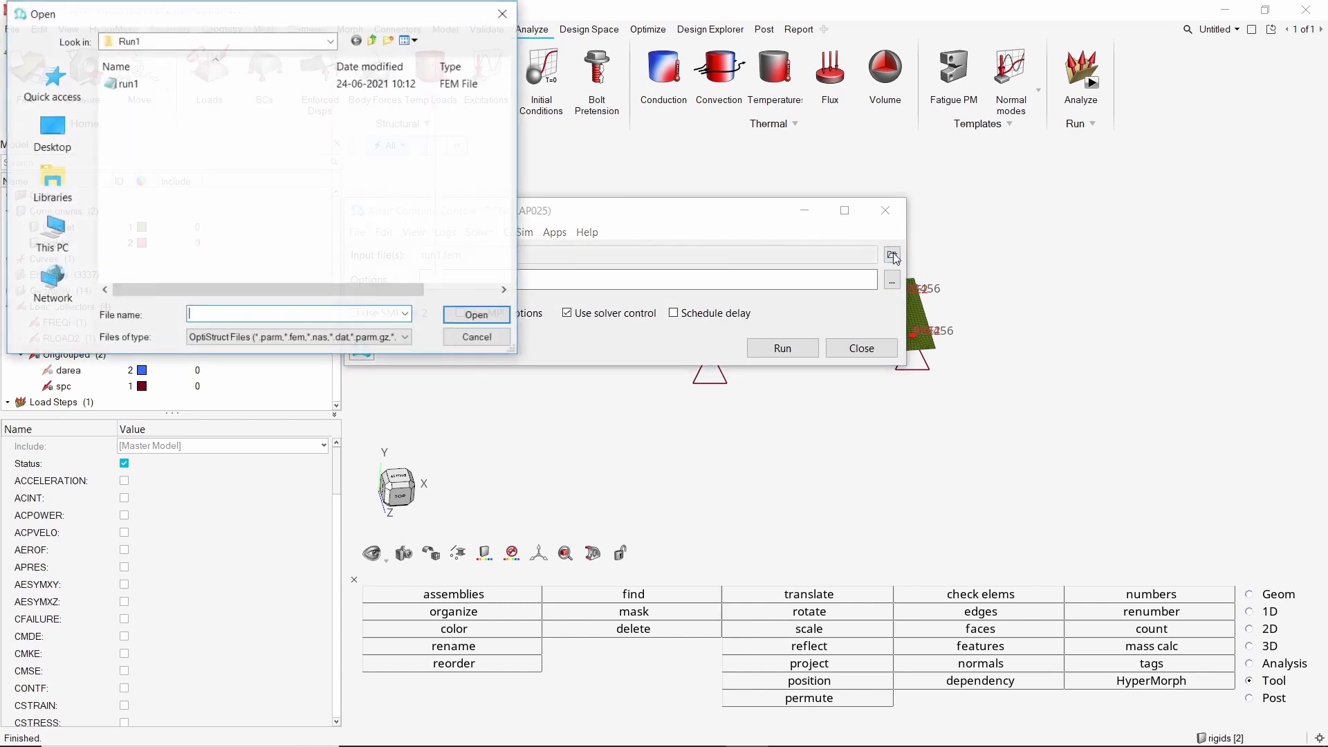
double_click(159, 85)
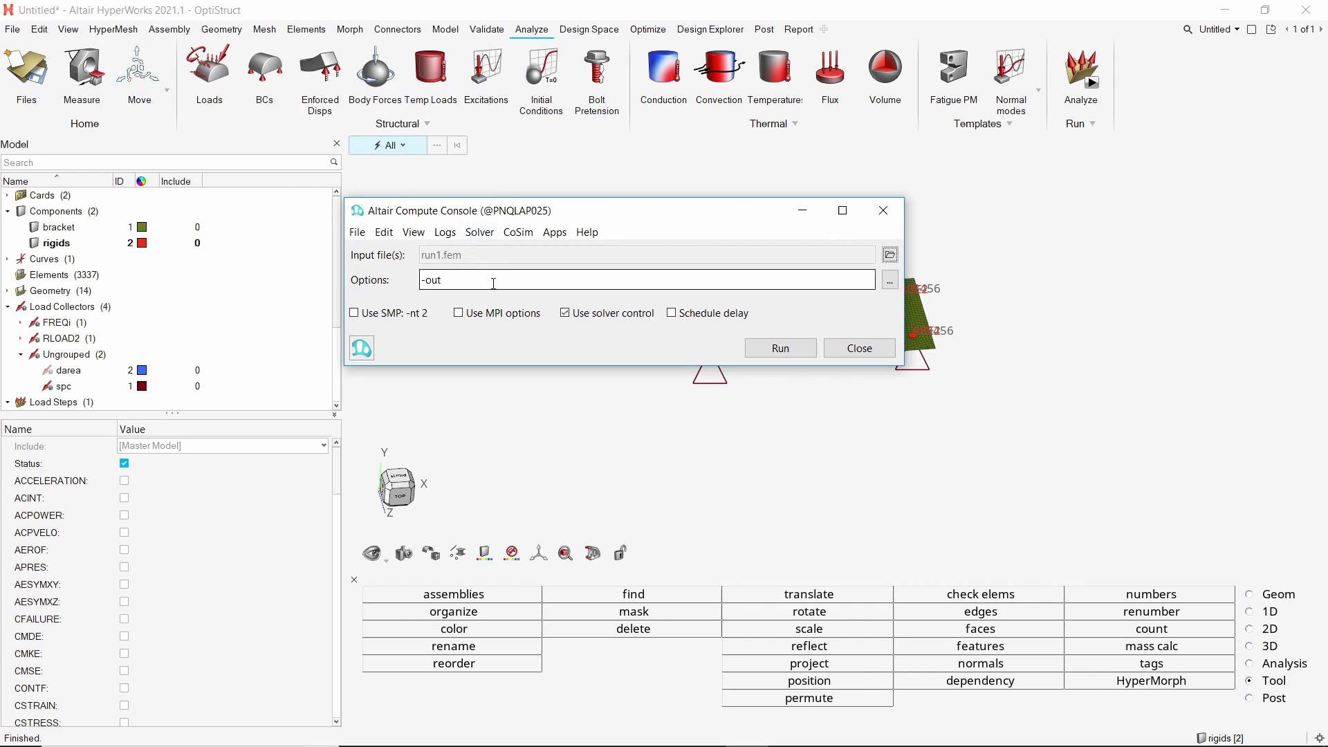
Replace the solver option with -nt 6 and run OptiStruct until ANALYSIS COMPLETED.
drag(494, 283, 421, 277)
key(BackSpace)
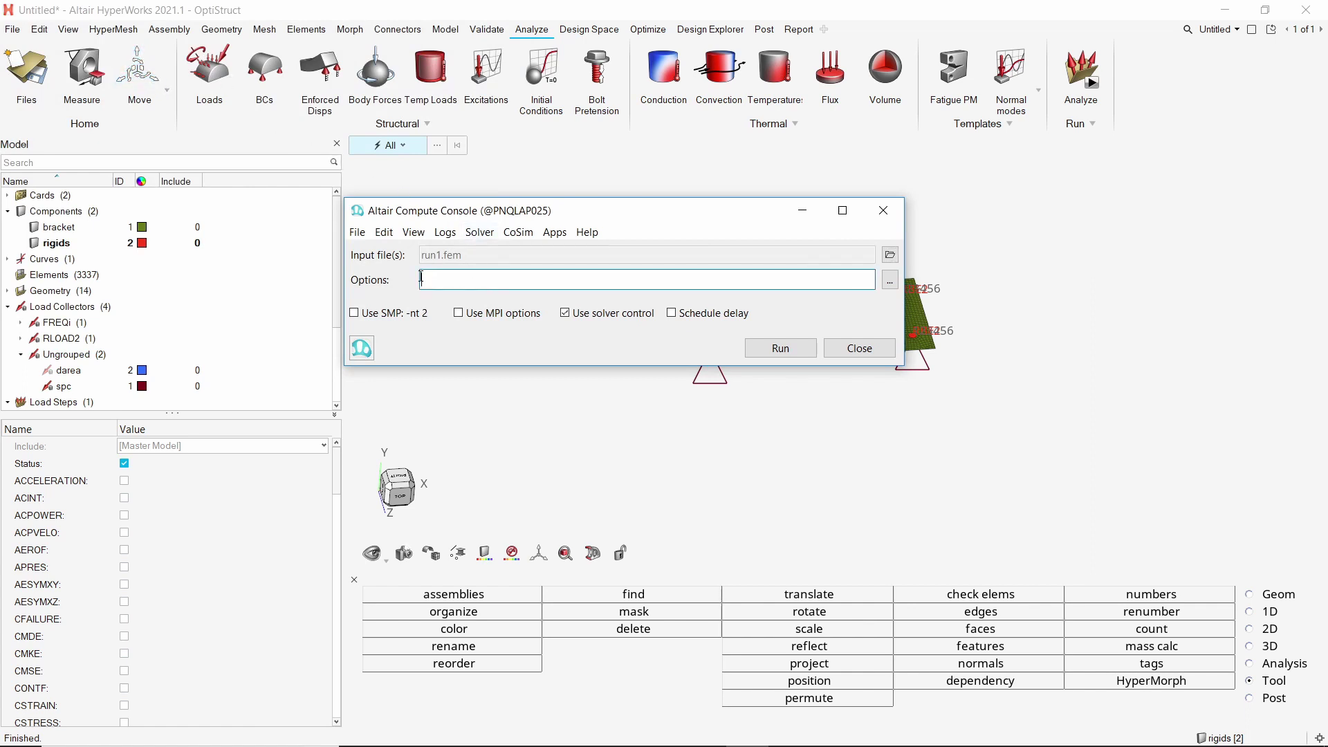
click(888, 283)
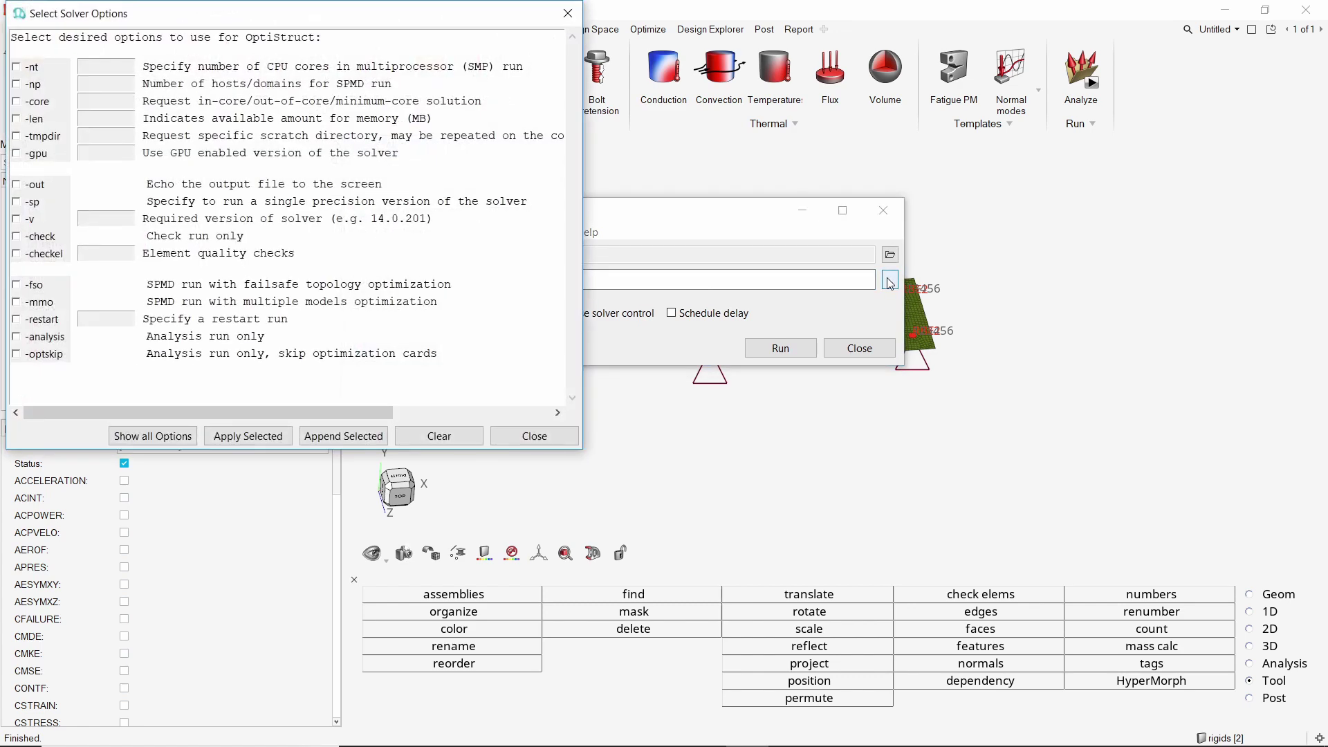
click(15, 69)
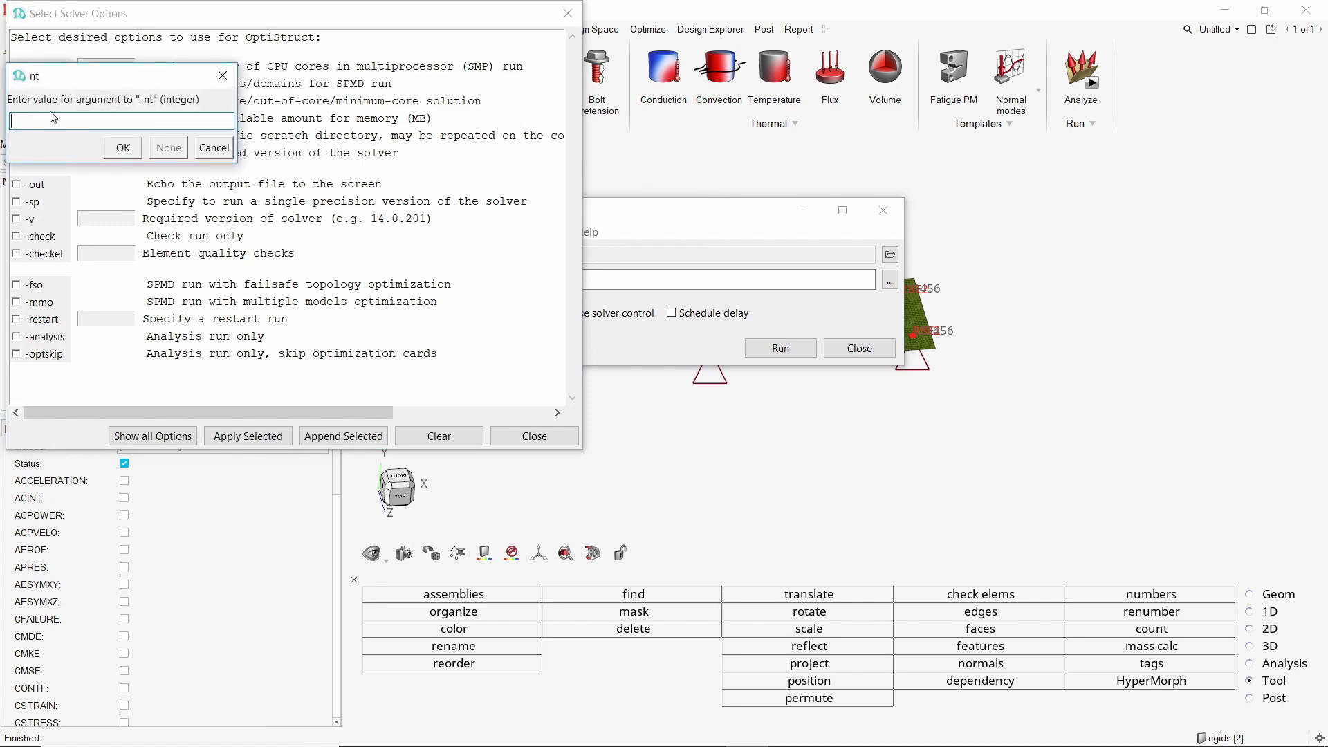
text(6)
key(Return)
click(240, 437)
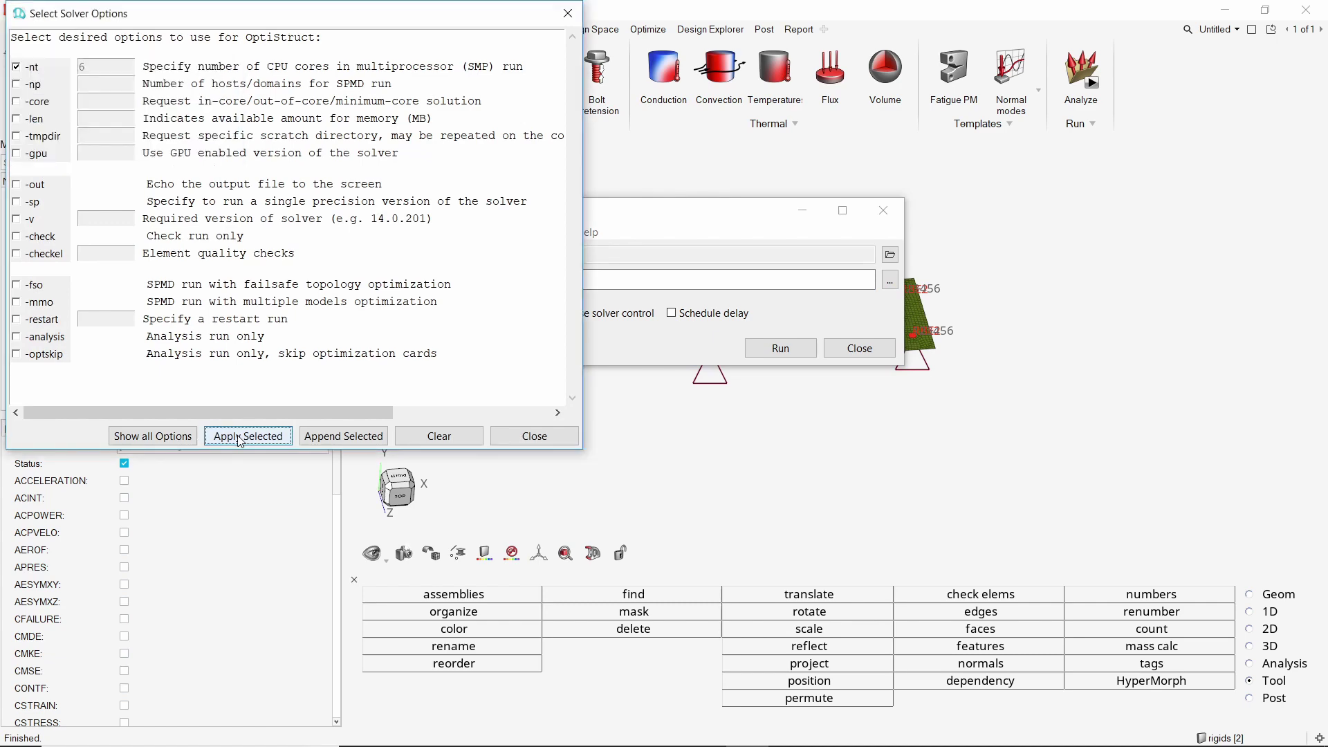
click(535, 438)
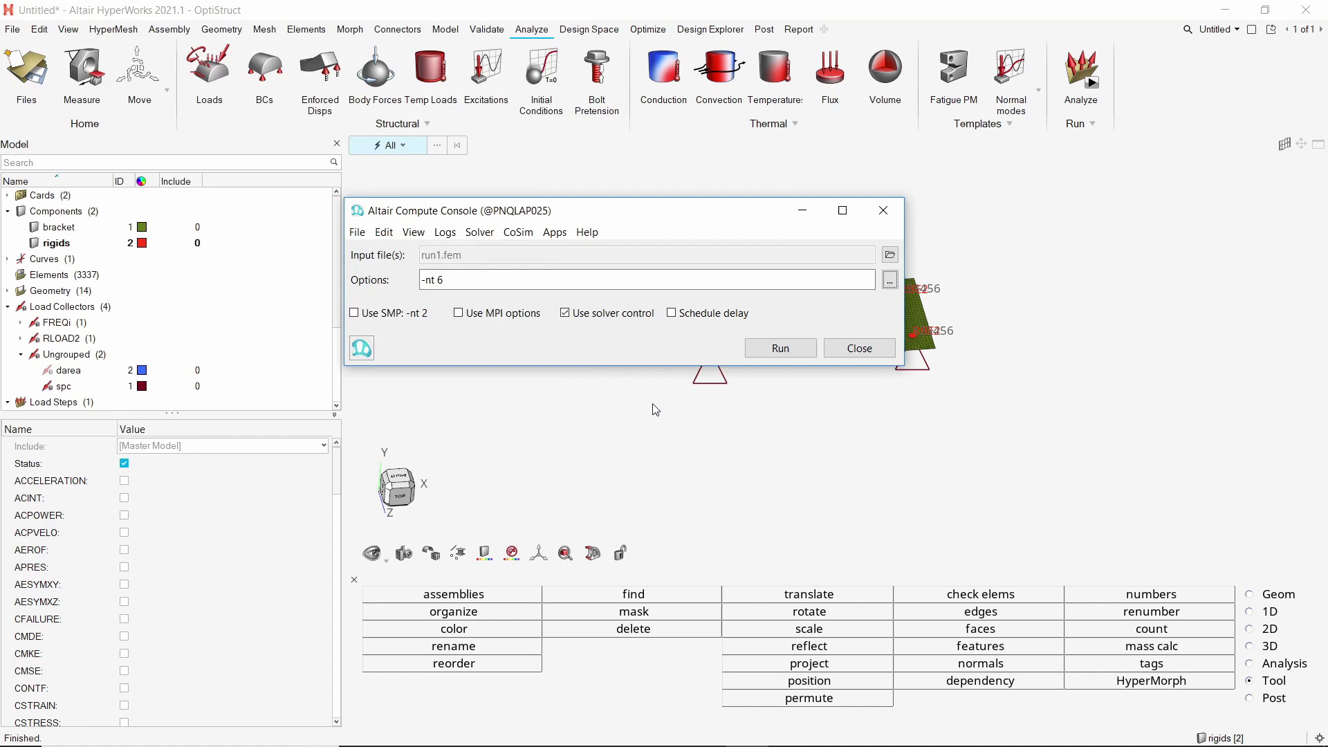
click(768, 349)
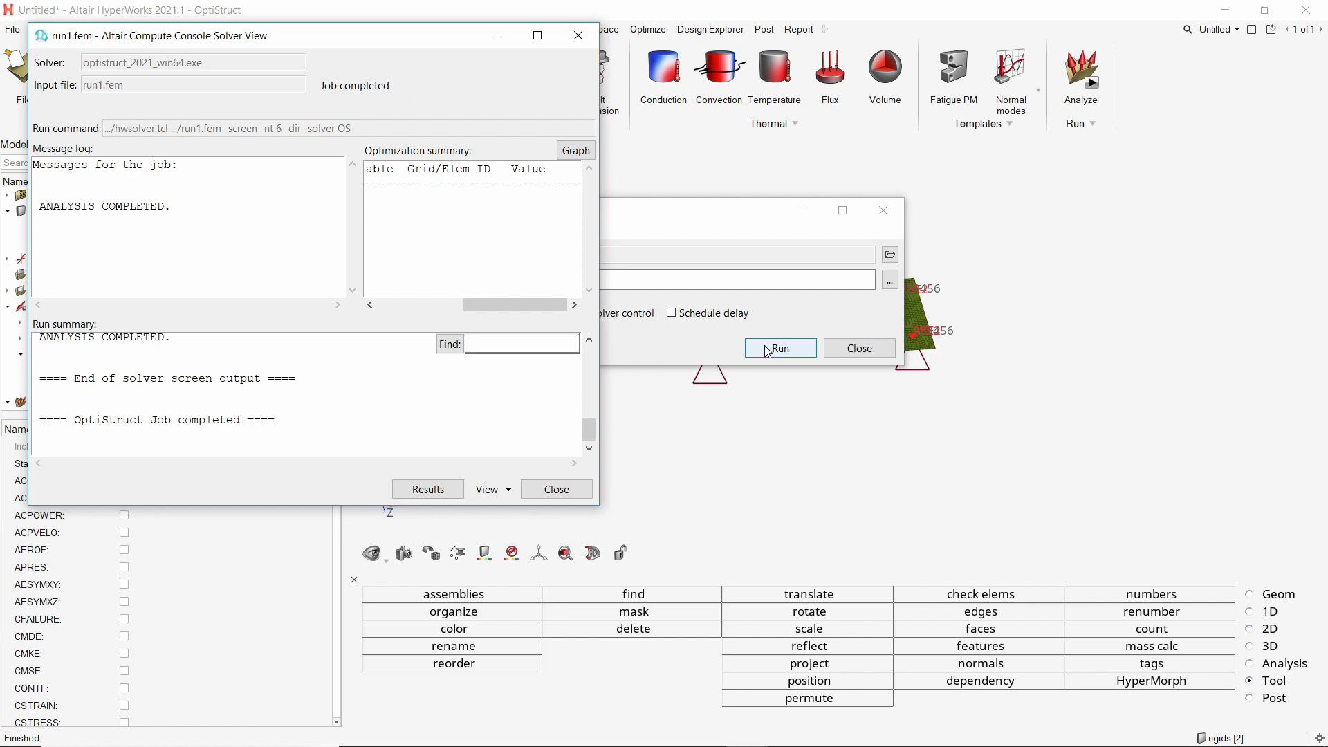
click(562, 493)
Return to HyperWorks and add a second page to the session.
click(1022, 9)
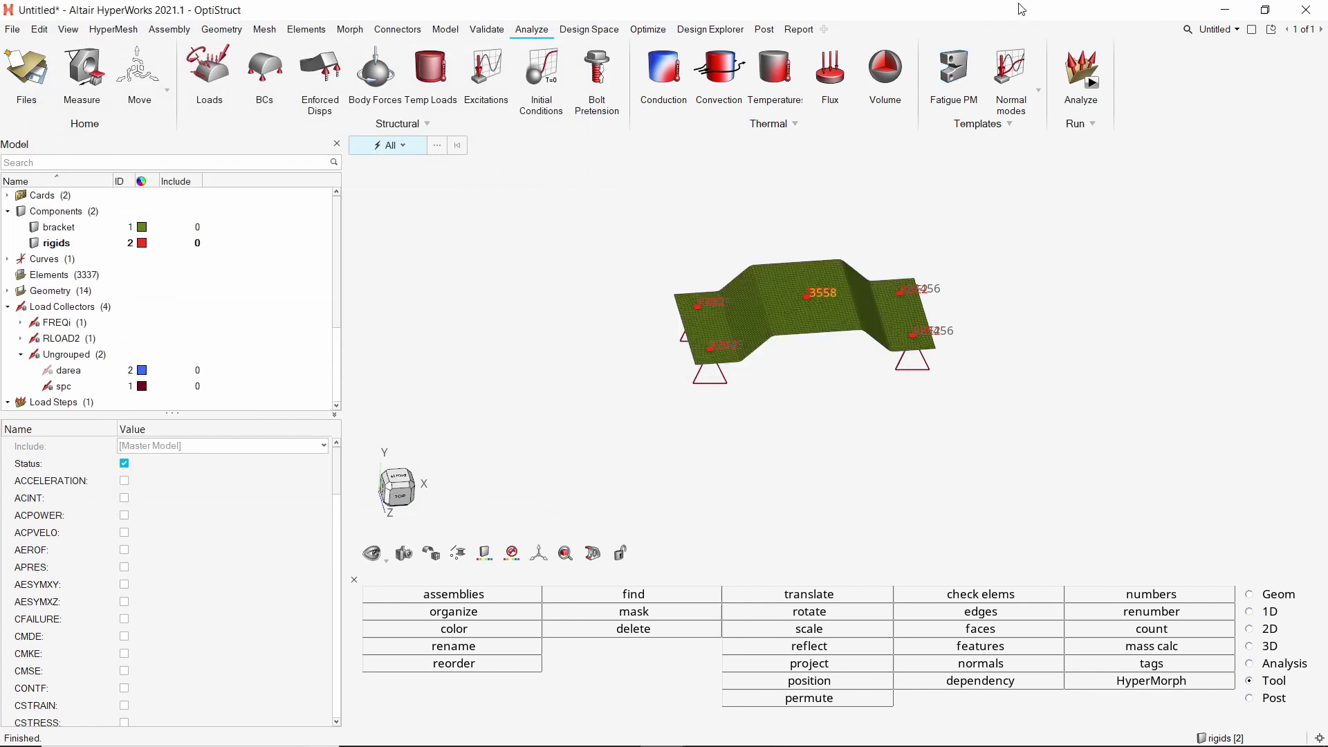
click(1237, 29)
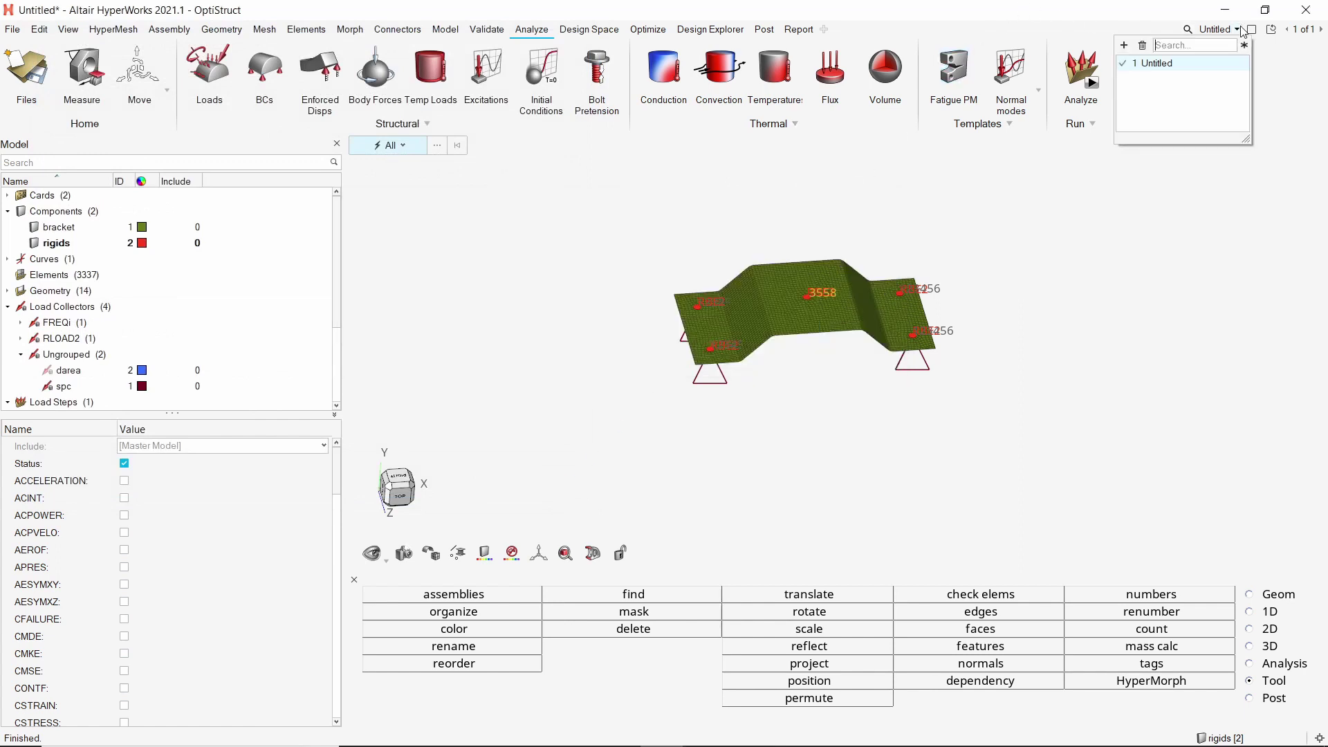
click(1123, 47)
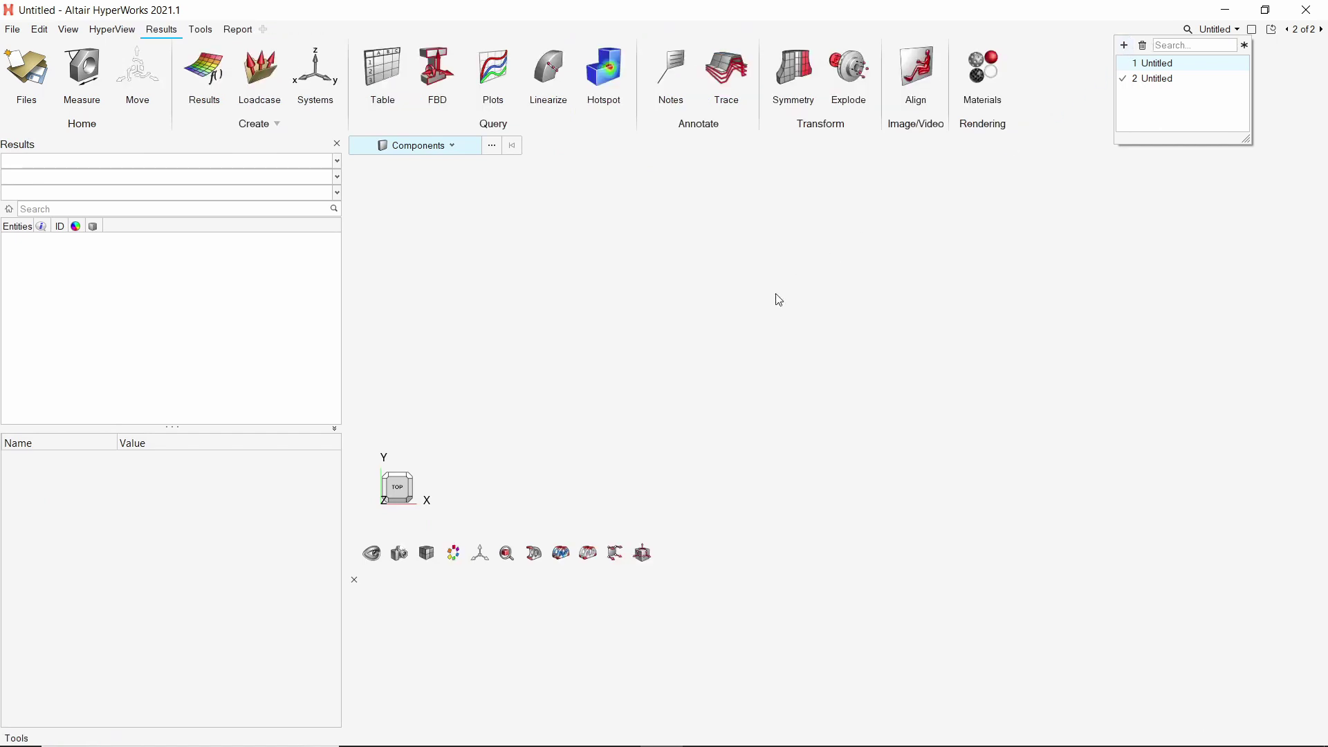
click(726, 343)
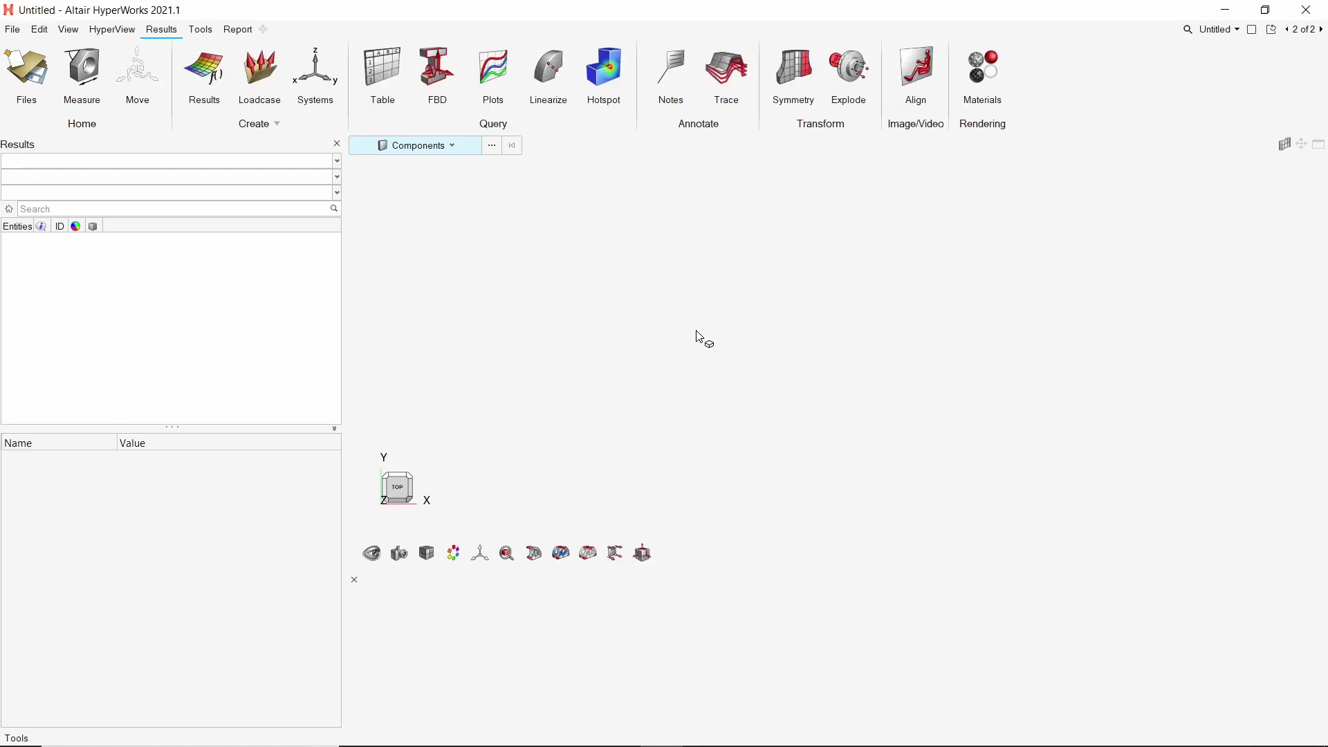
Load D:\Tutorials\Frequency_response\Geometry\Tests\Run1\run1.h3d as the model and results.
click(42, 67)
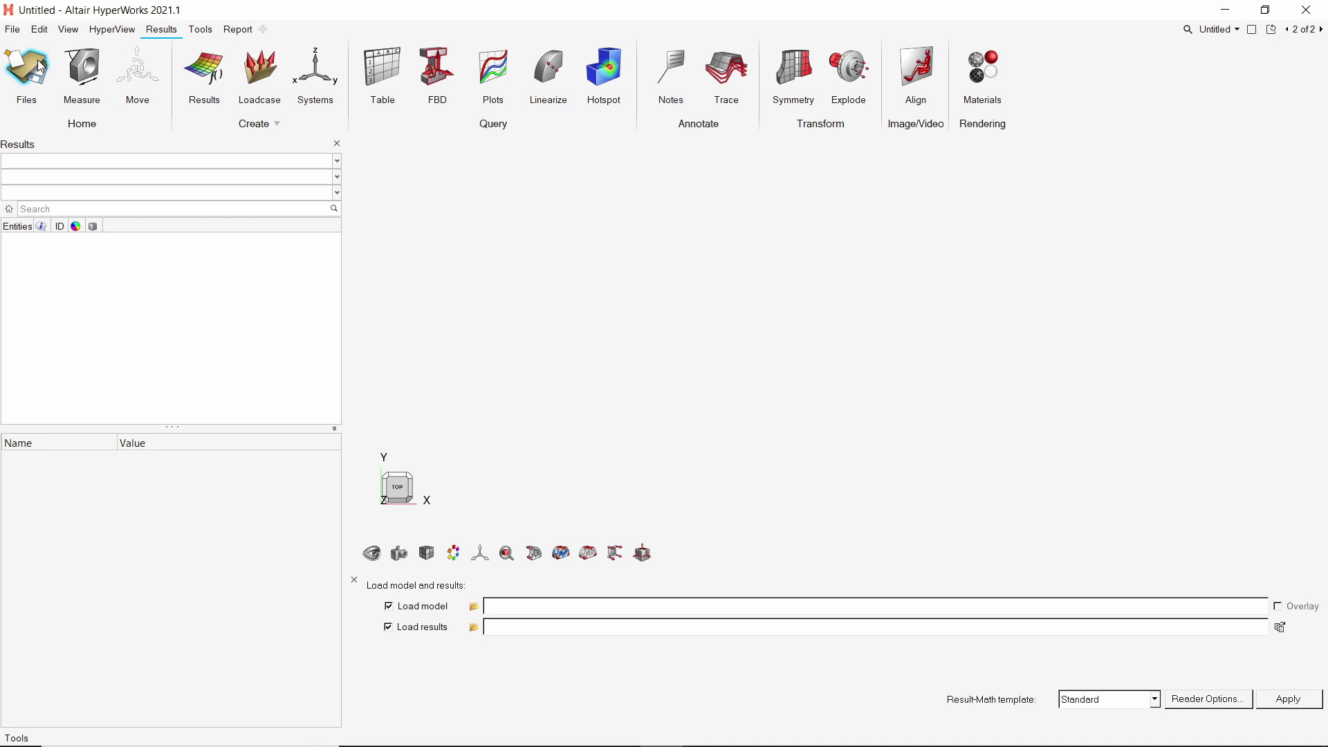
click(475, 608)
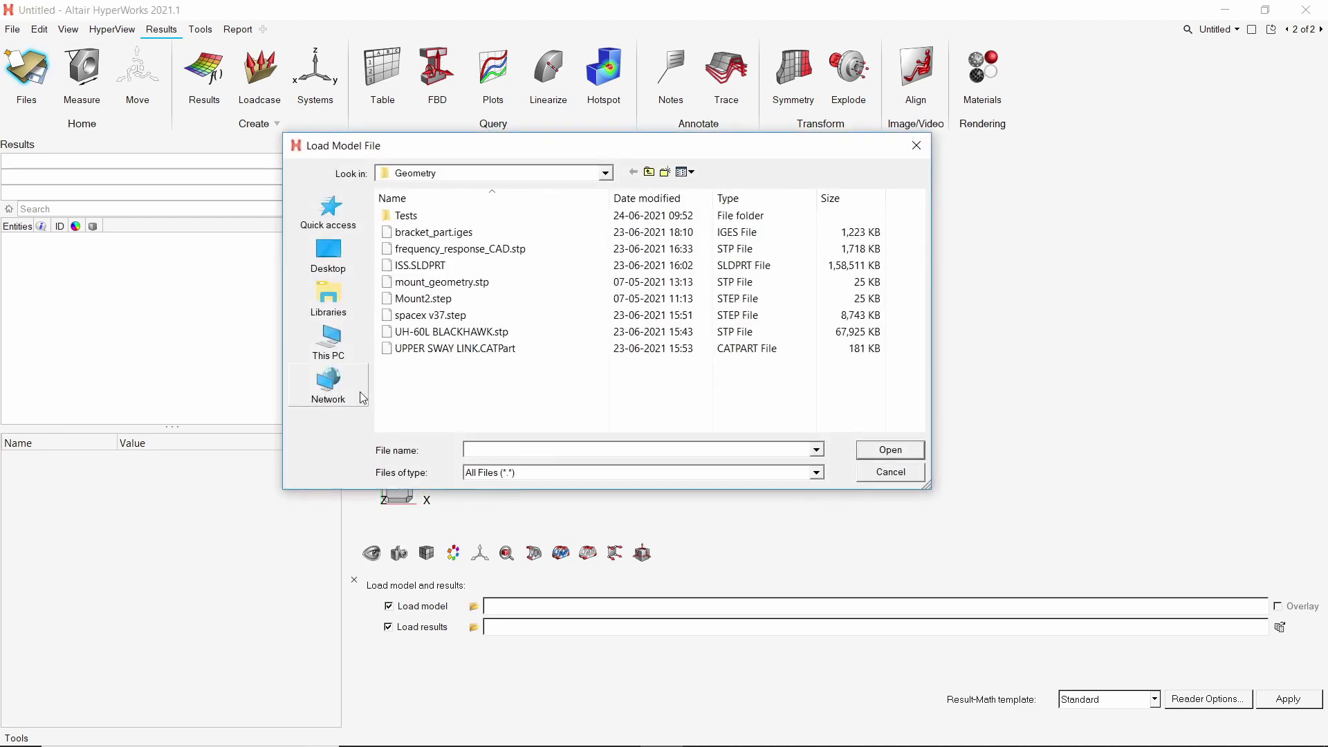
click(329, 343)
double_click(684, 402)
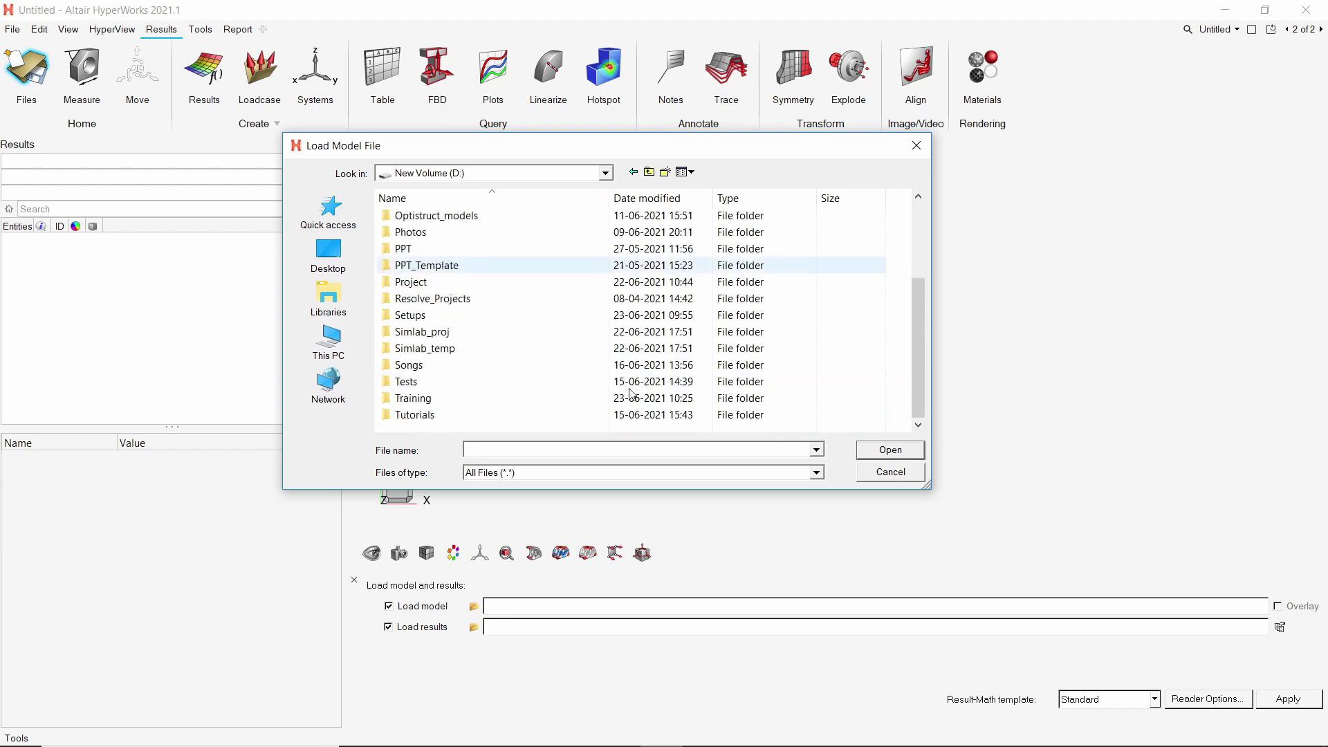
double_click(542, 423)
double_click(459, 316)
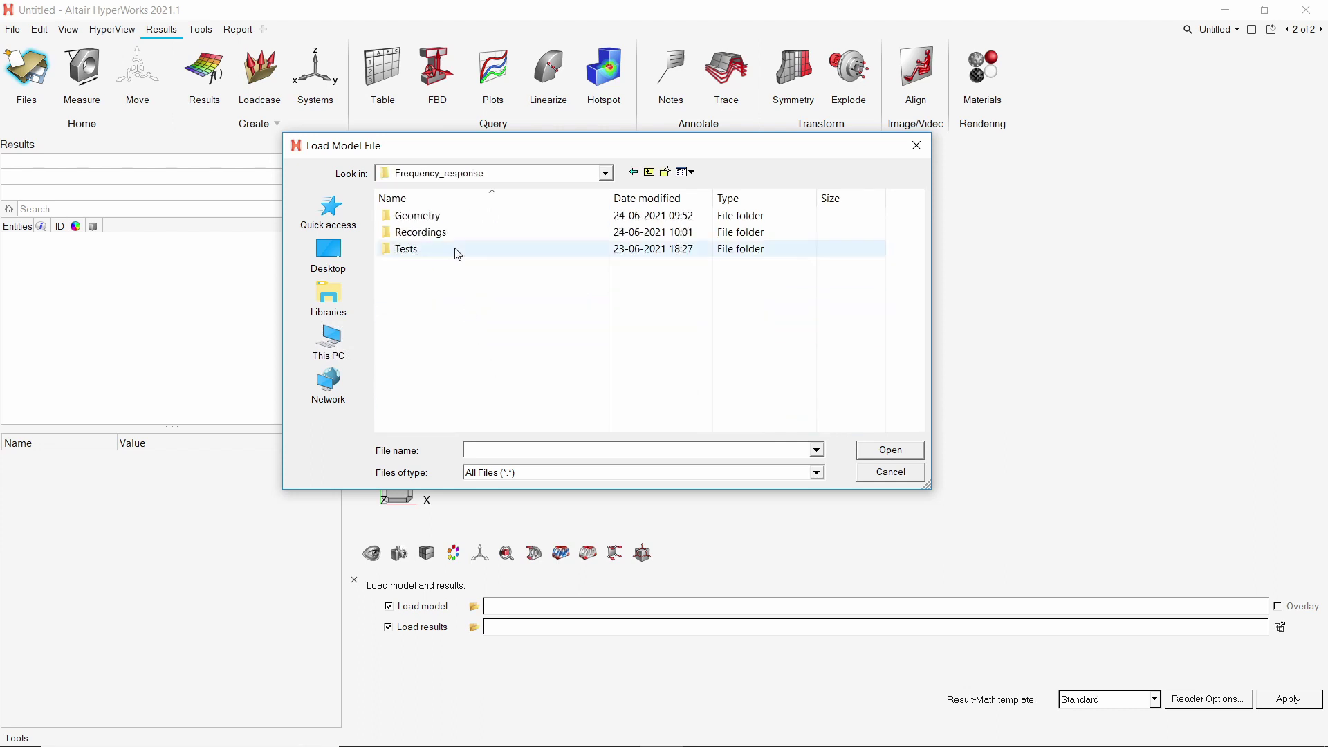
double_click(460, 217)
double_click(460, 218)
double_click(460, 219)
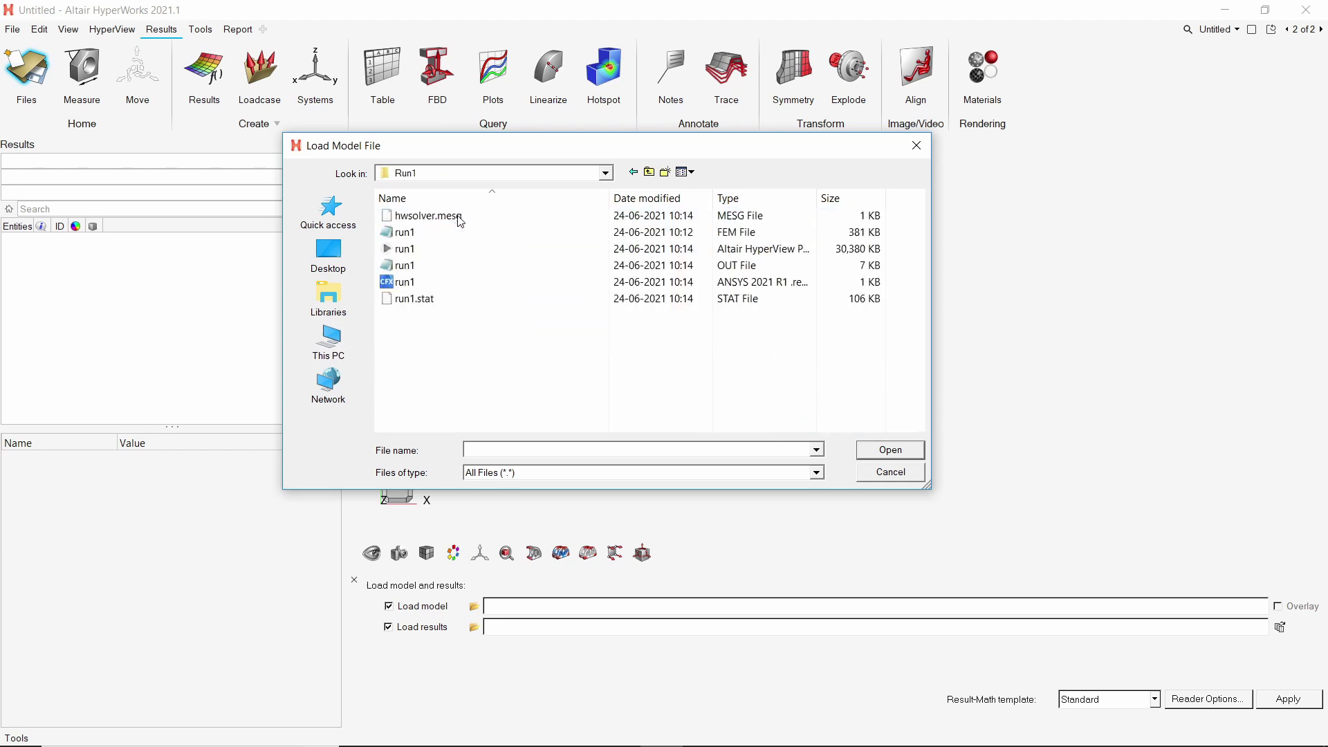
double_click(456, 250)
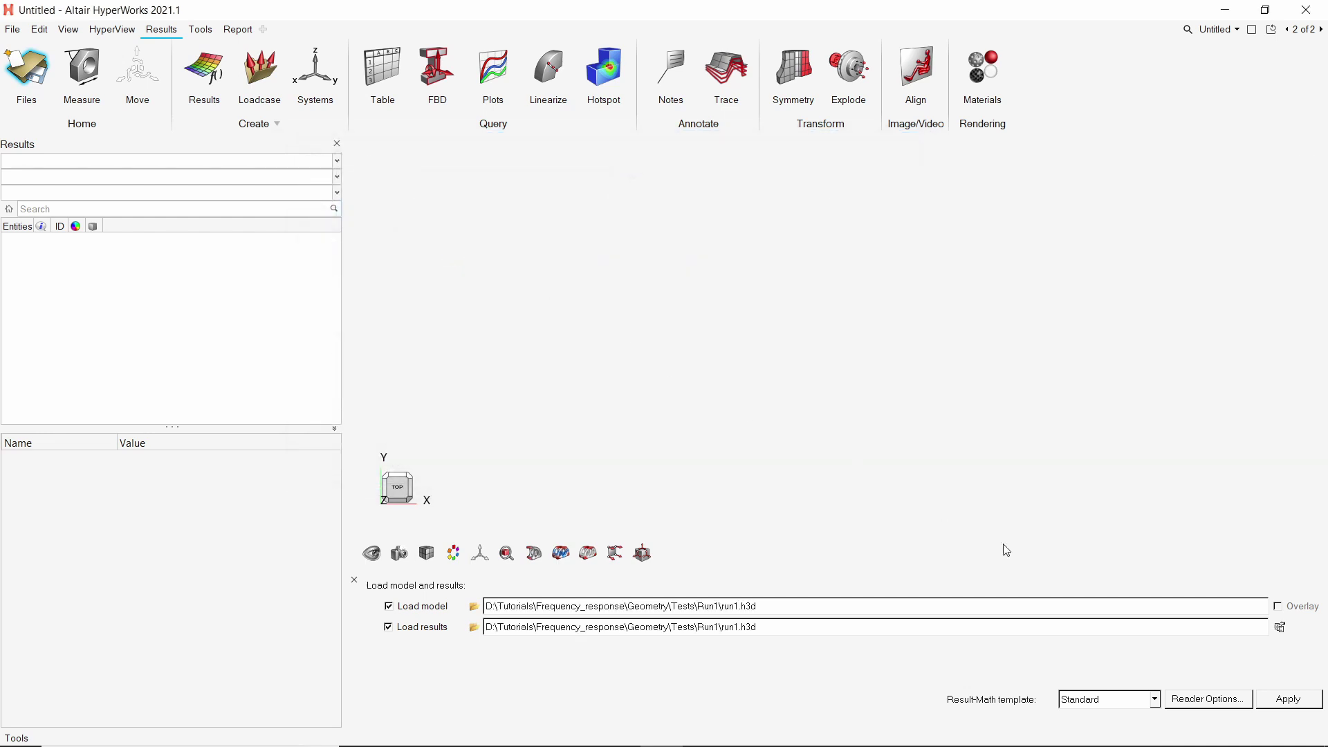
click(1278, 706)
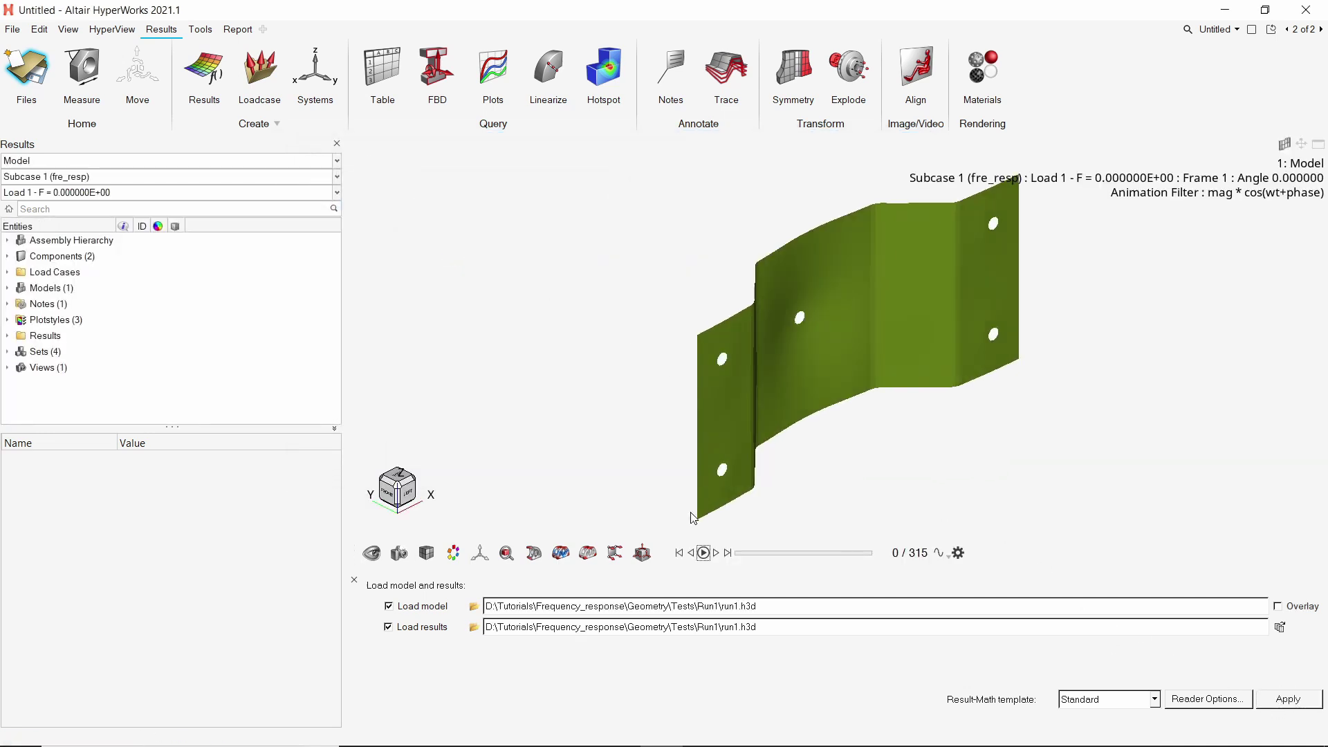
Turn the bracket face-on and apply a Displacement Mag contour, peaking at 9.400E-04.
ctrl+drag(691, 519, 803, 389)
scroll(832, 364, down, 3)
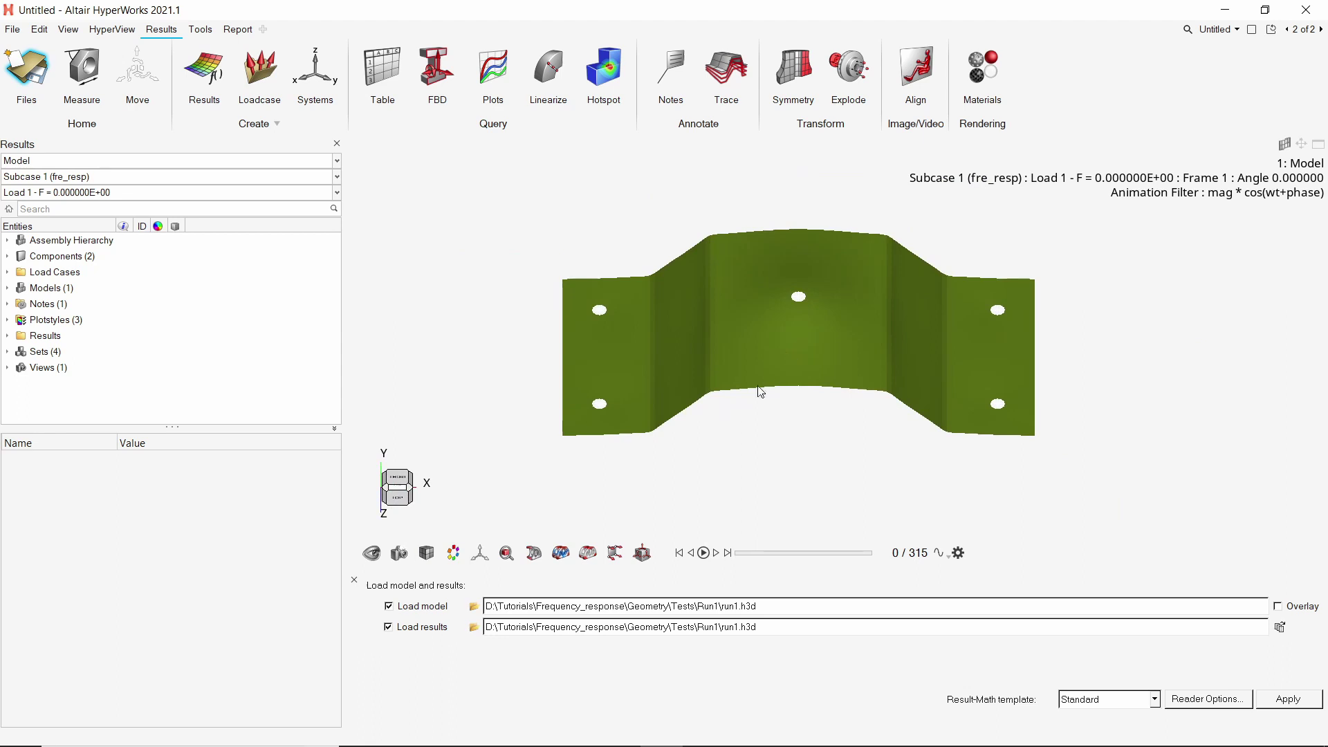
click(560, 553)
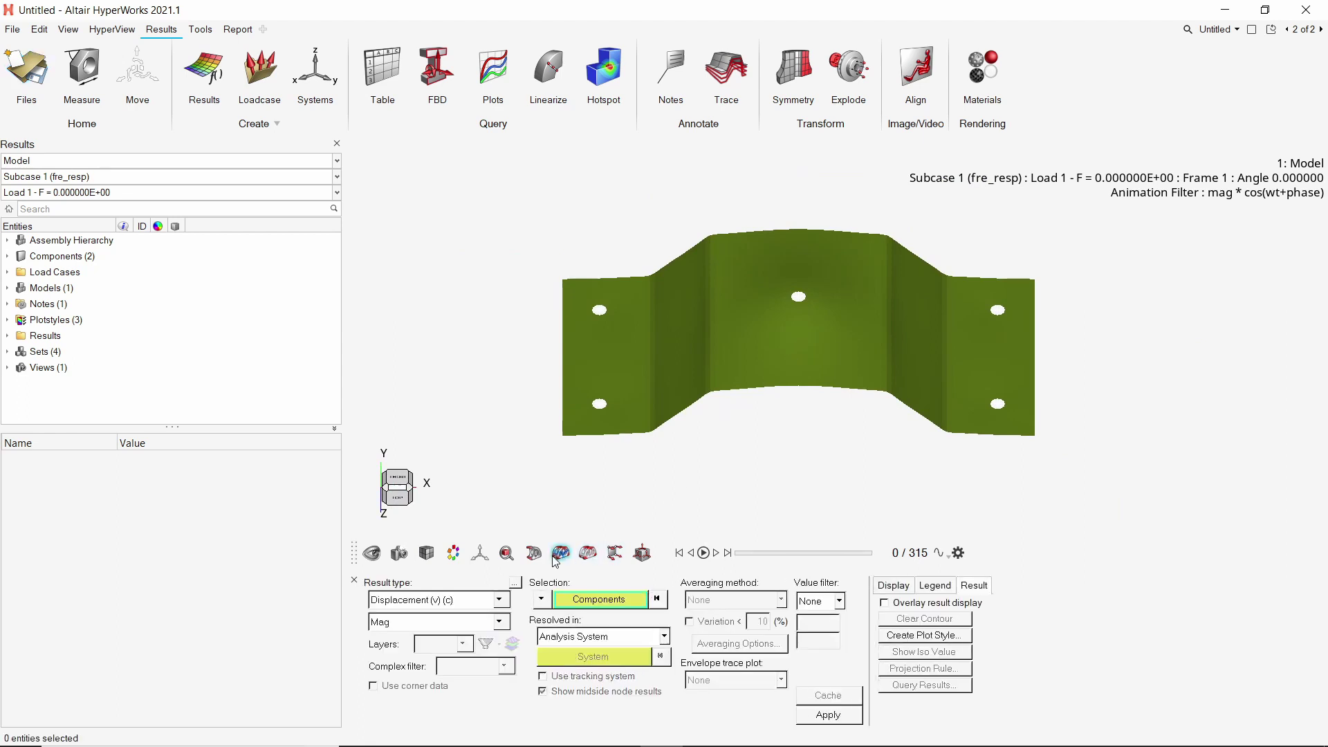
click(817, 717)
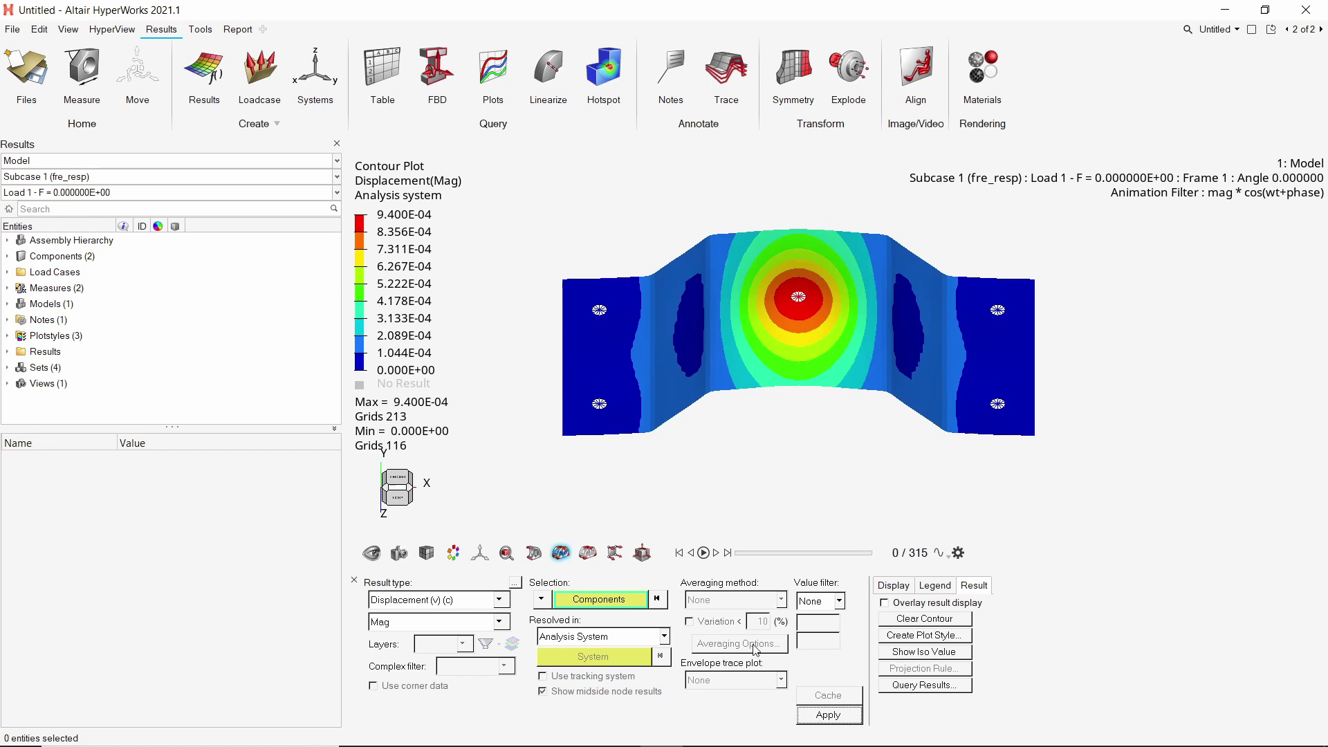
Set the contour legend's numeric format to Fixed.
right_click(405, 251)
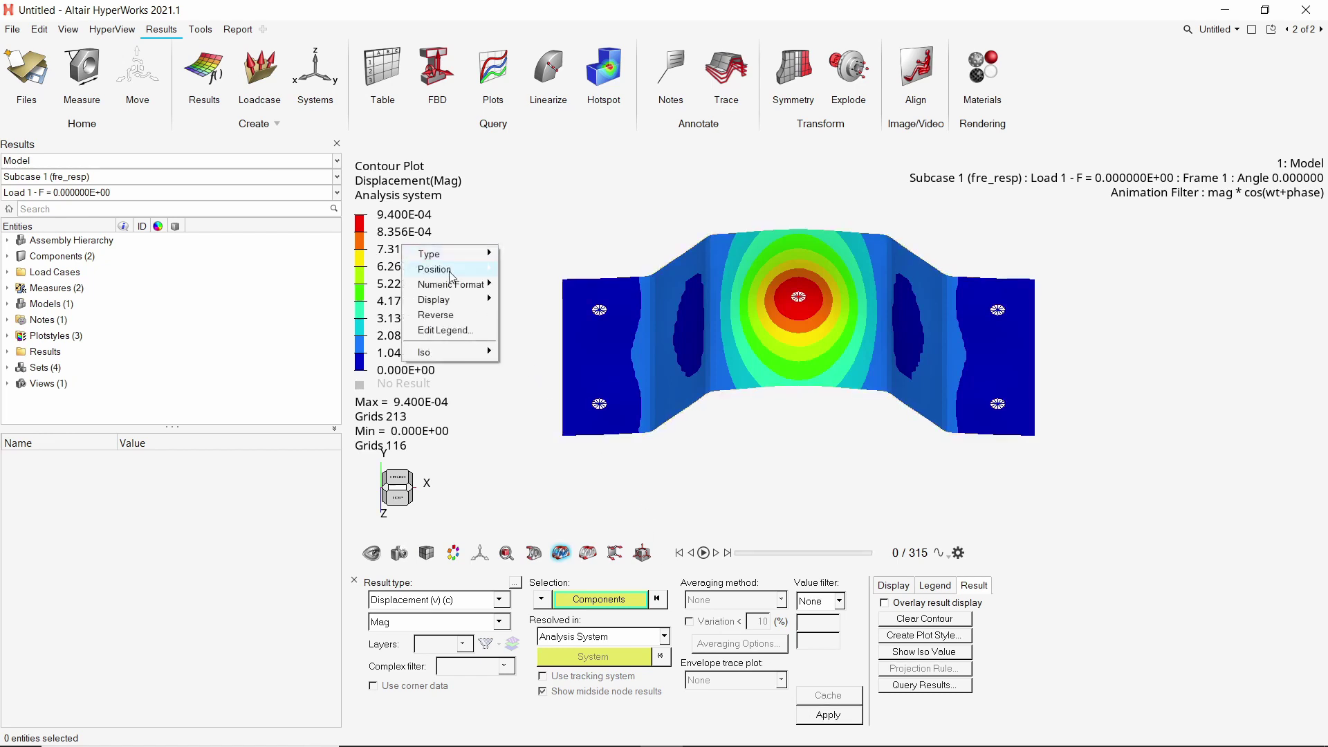
mouse_move(472, 268)
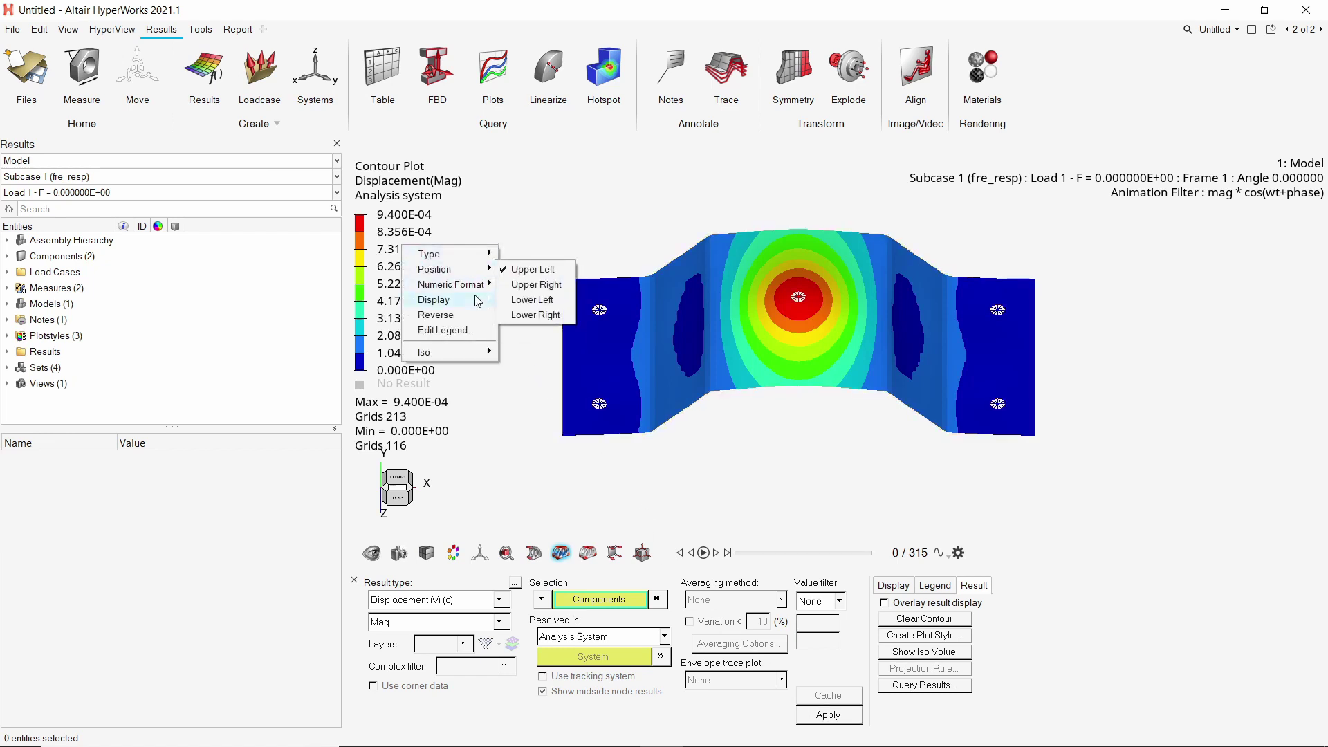
click(528, 317)
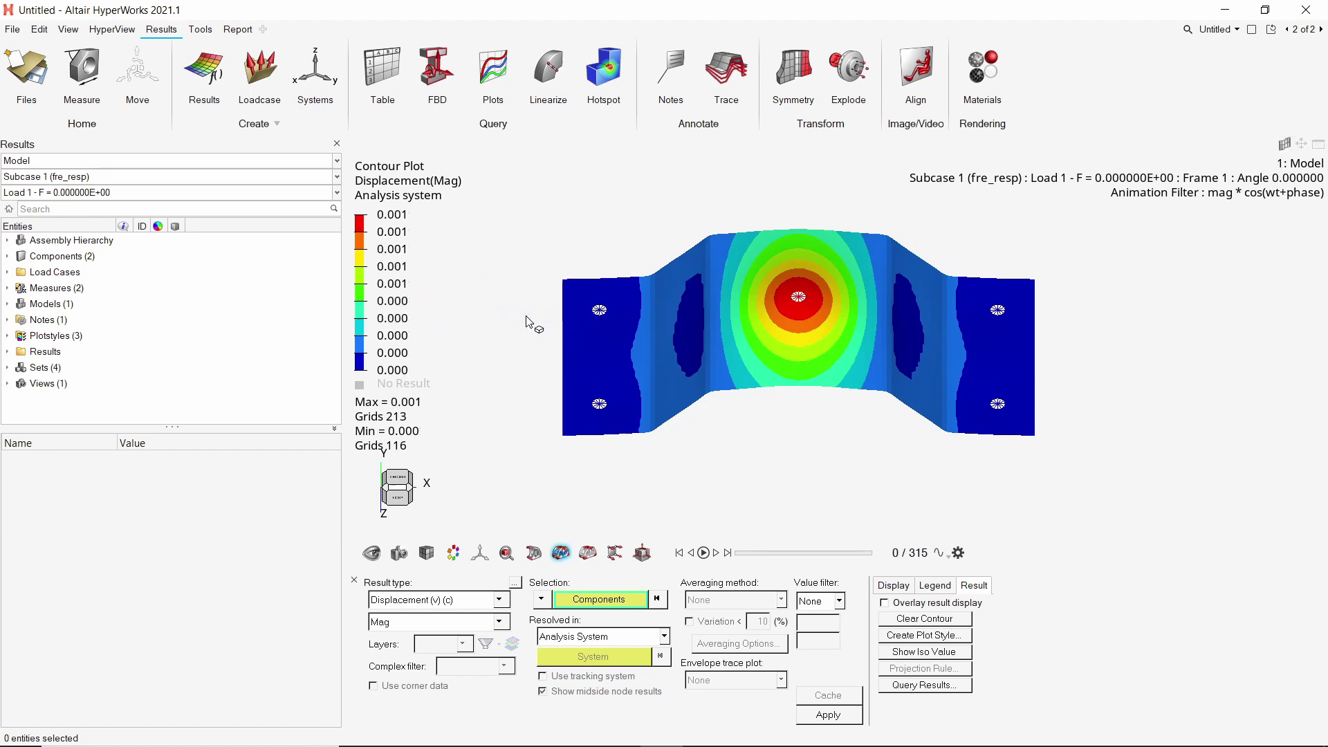
Show the displacement contour for Load 21, then Load 63, then Load 116 (F = 575).
click(282, 194)
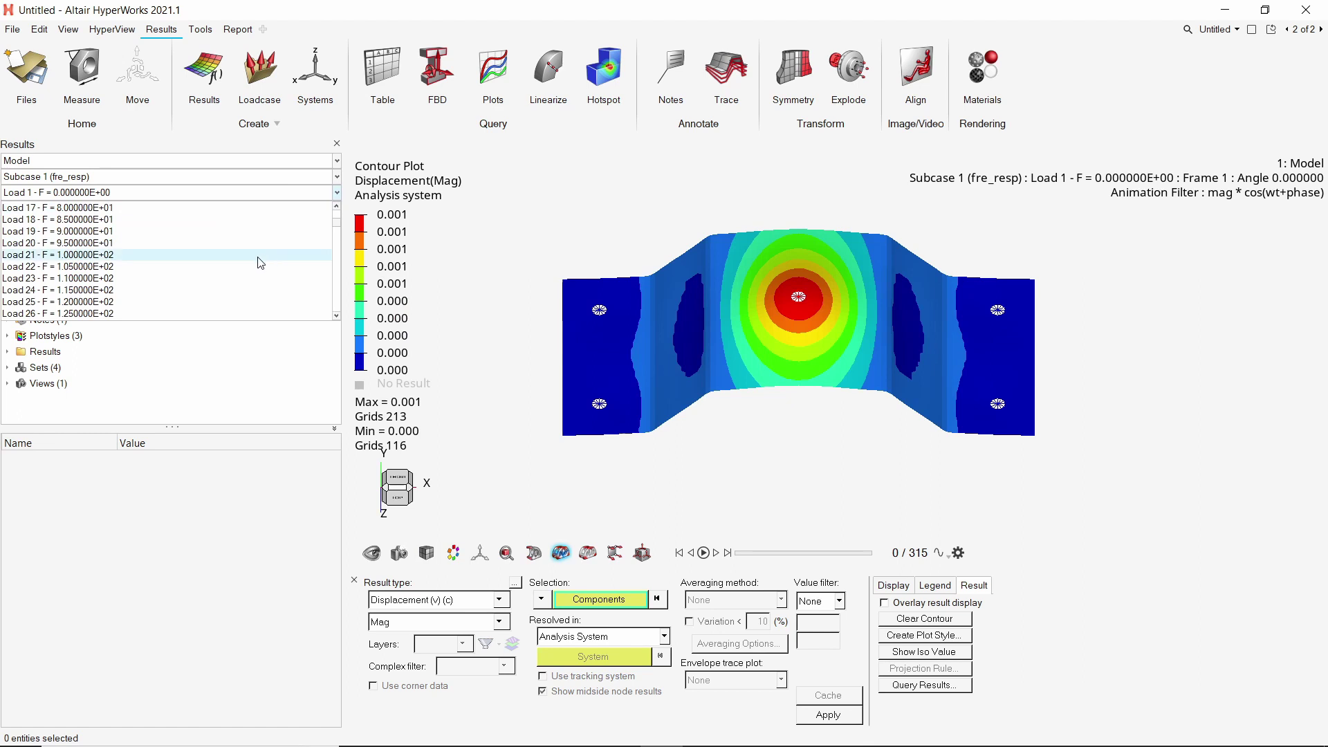
click(260, 263)
click(270, 195)
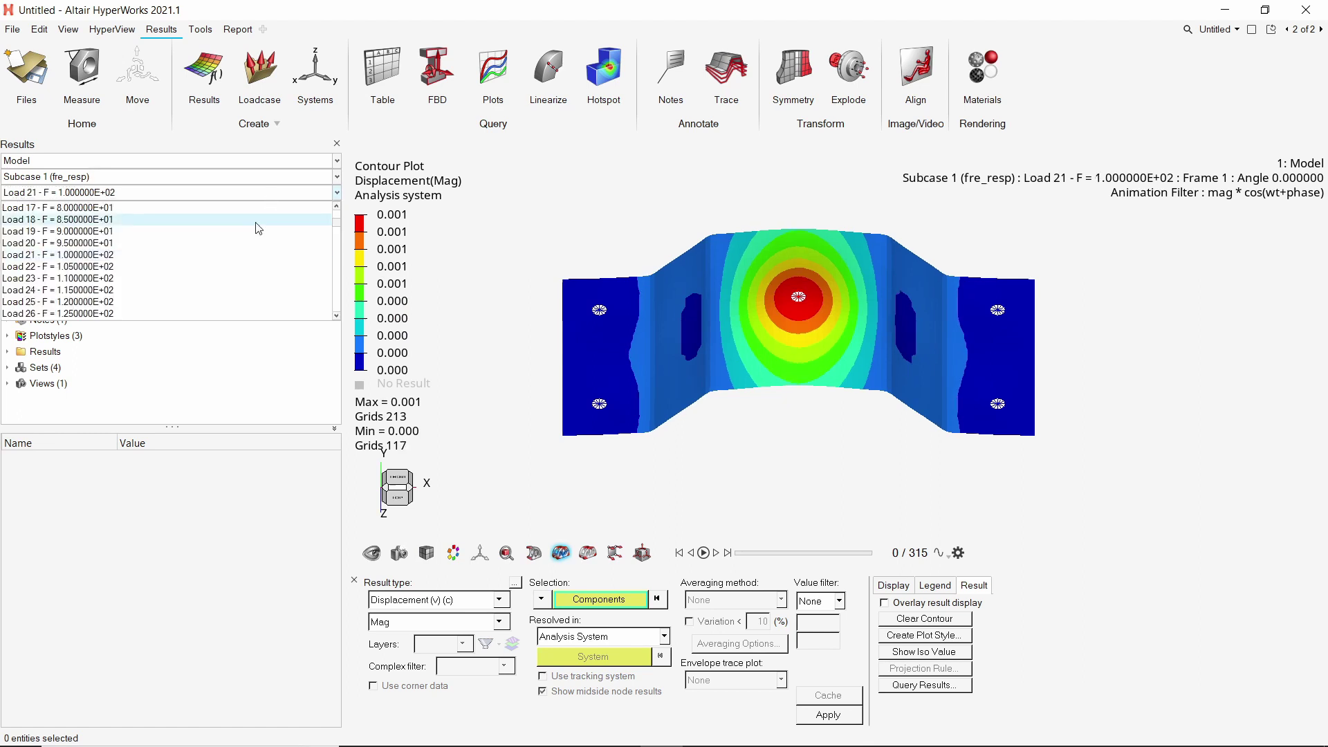
scroll(249, 276, down, 5)
click(245, 279)
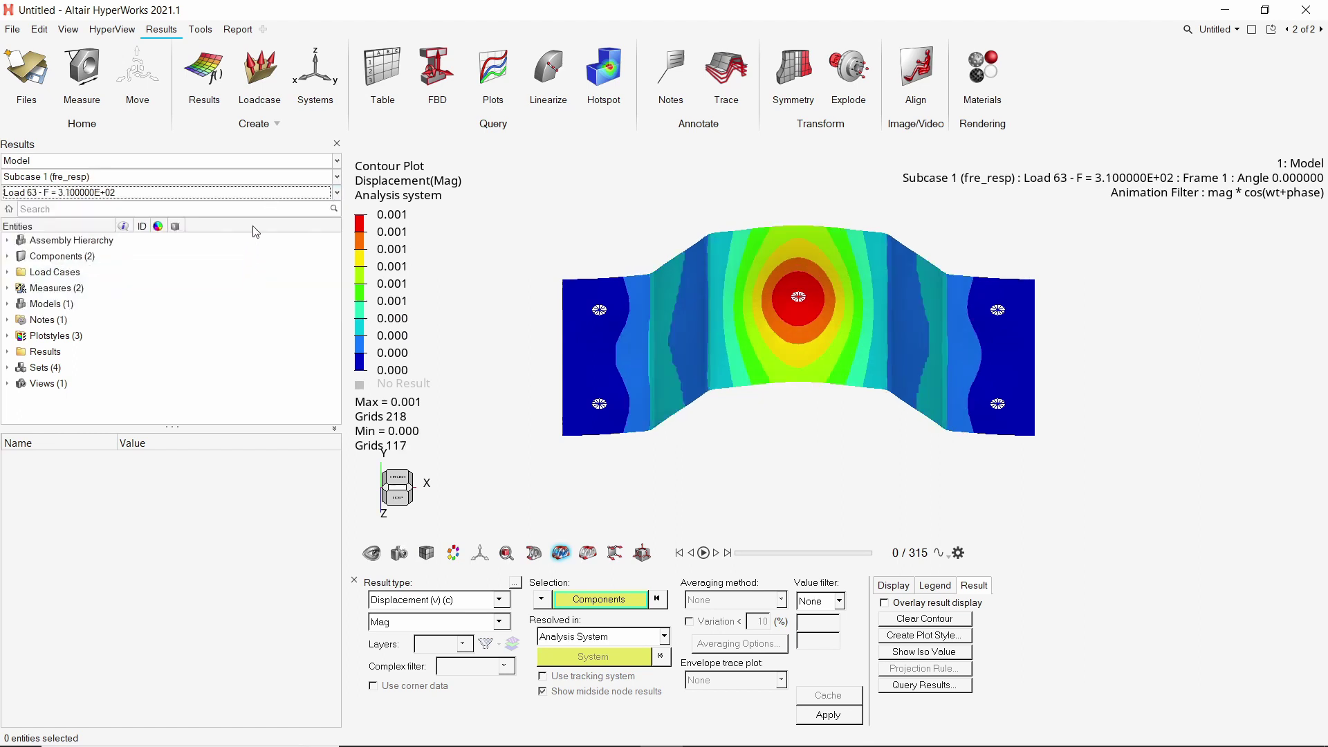
click(267, 194)
scroll(237, 284, down, 15)
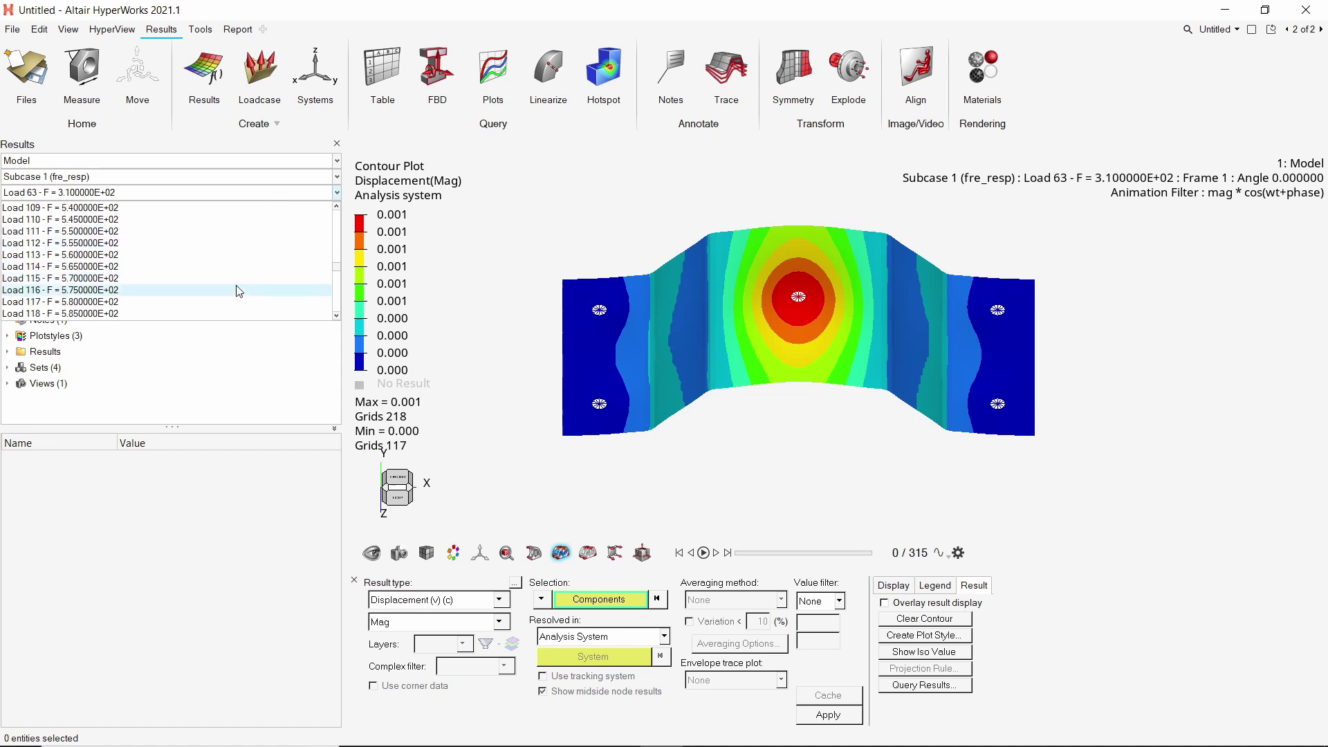
click(236, 290)
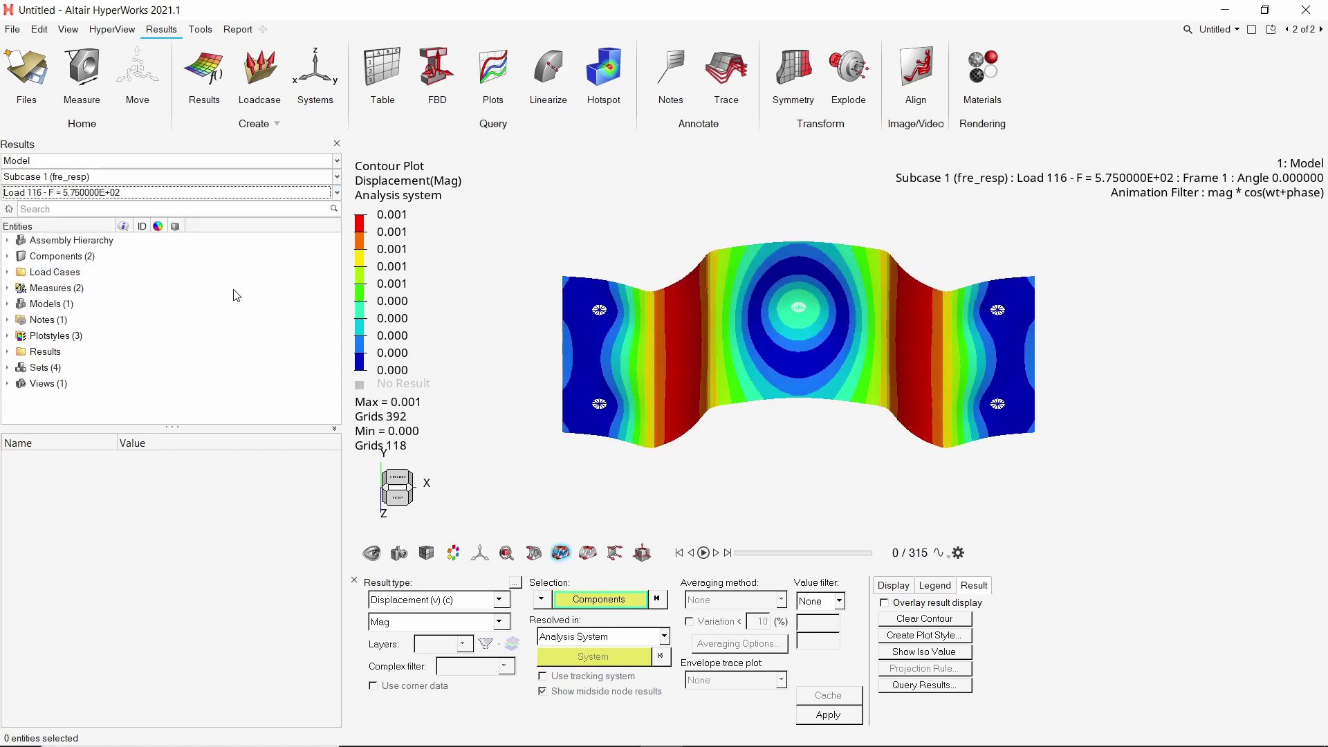
Contour von Mises element stresses with simple averaging.
click(483, 601)
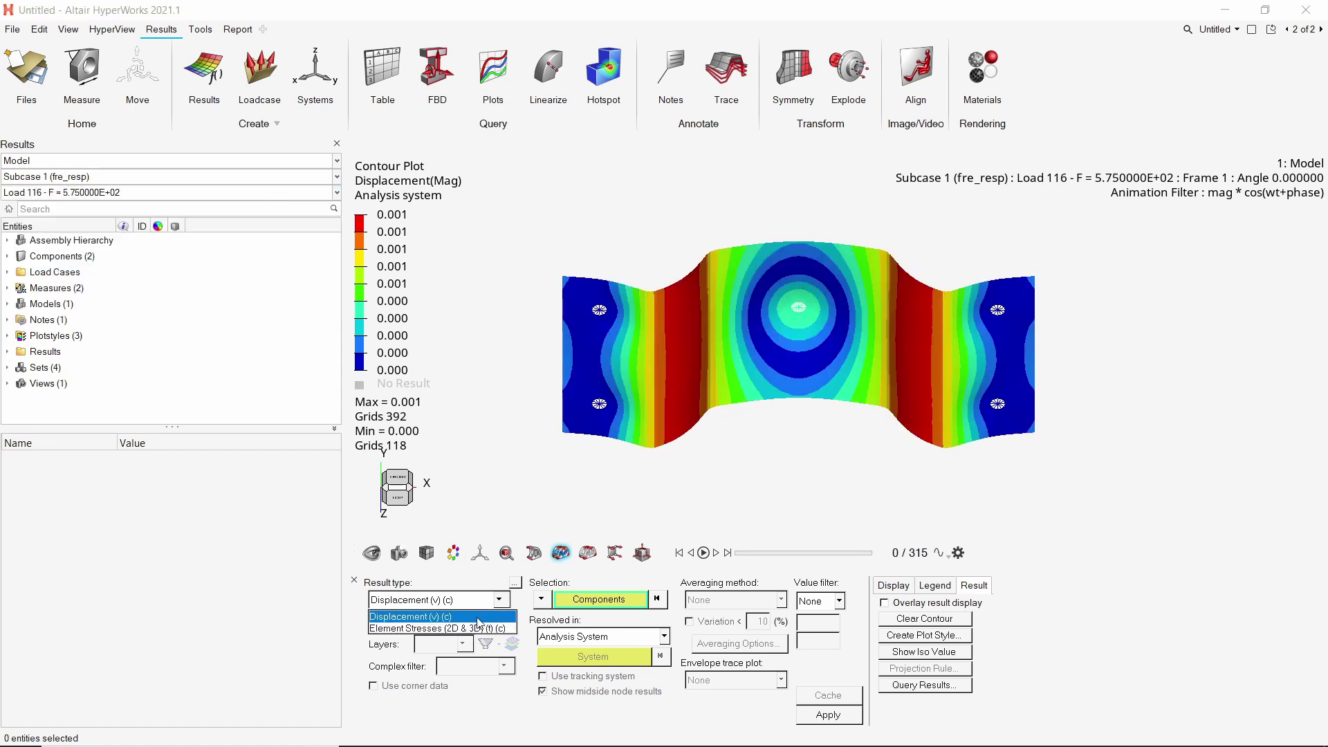
click(476, 629)
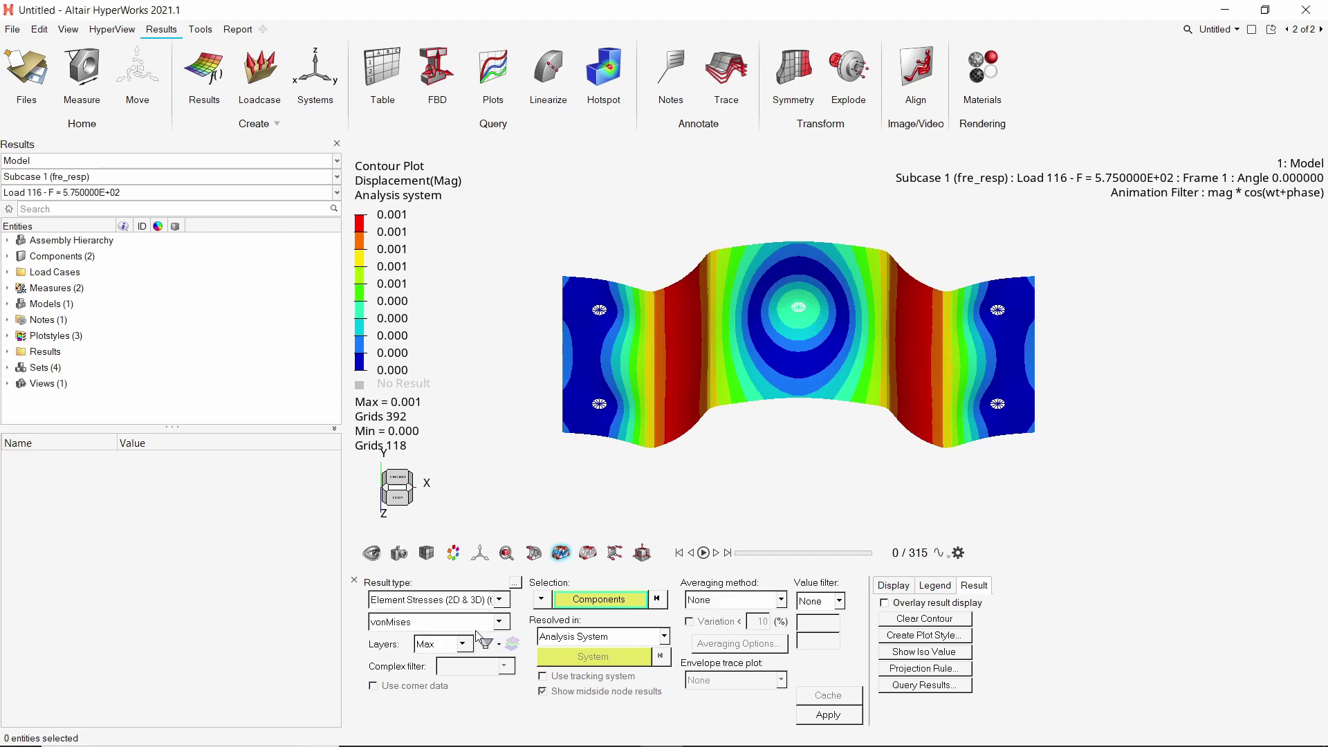
click(731, 607)
click(718, 629)
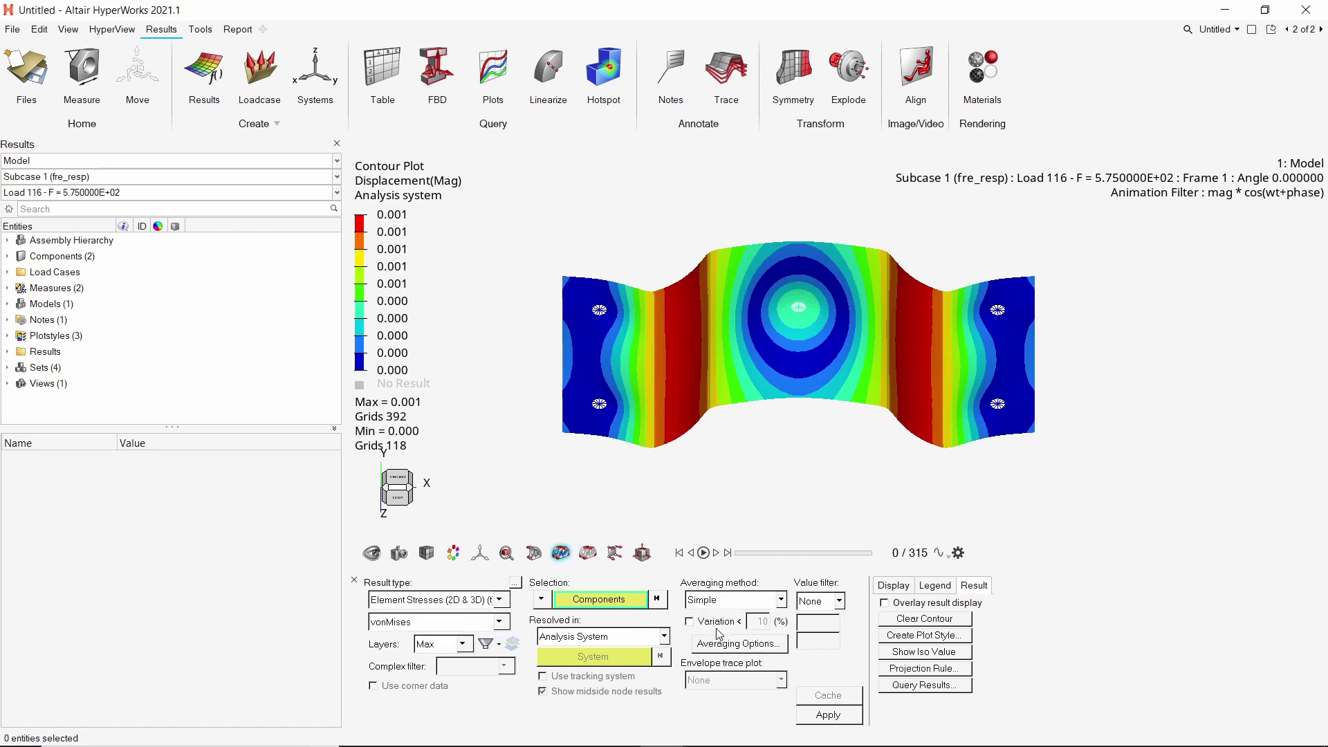
click(841, 718)
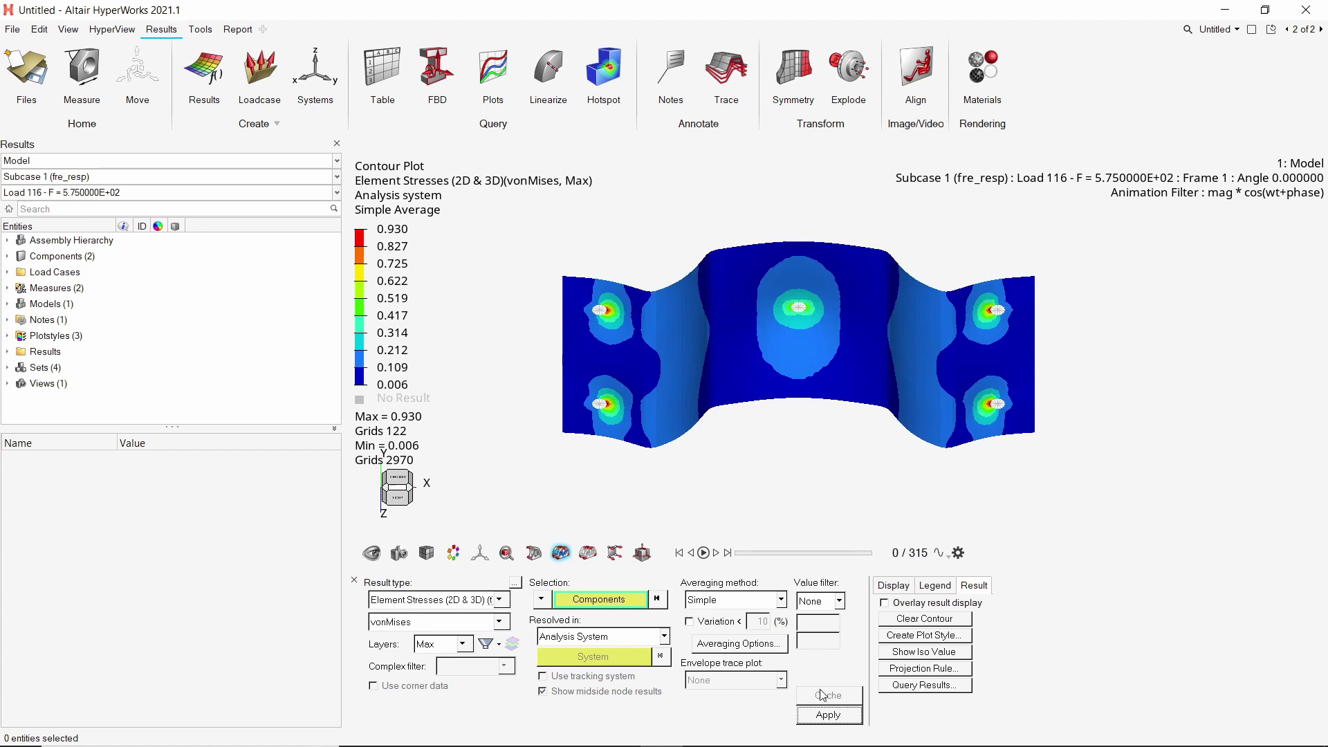
Show the stress contour for Load 88, then for Load 35 at F = 170.
click(239, 192)
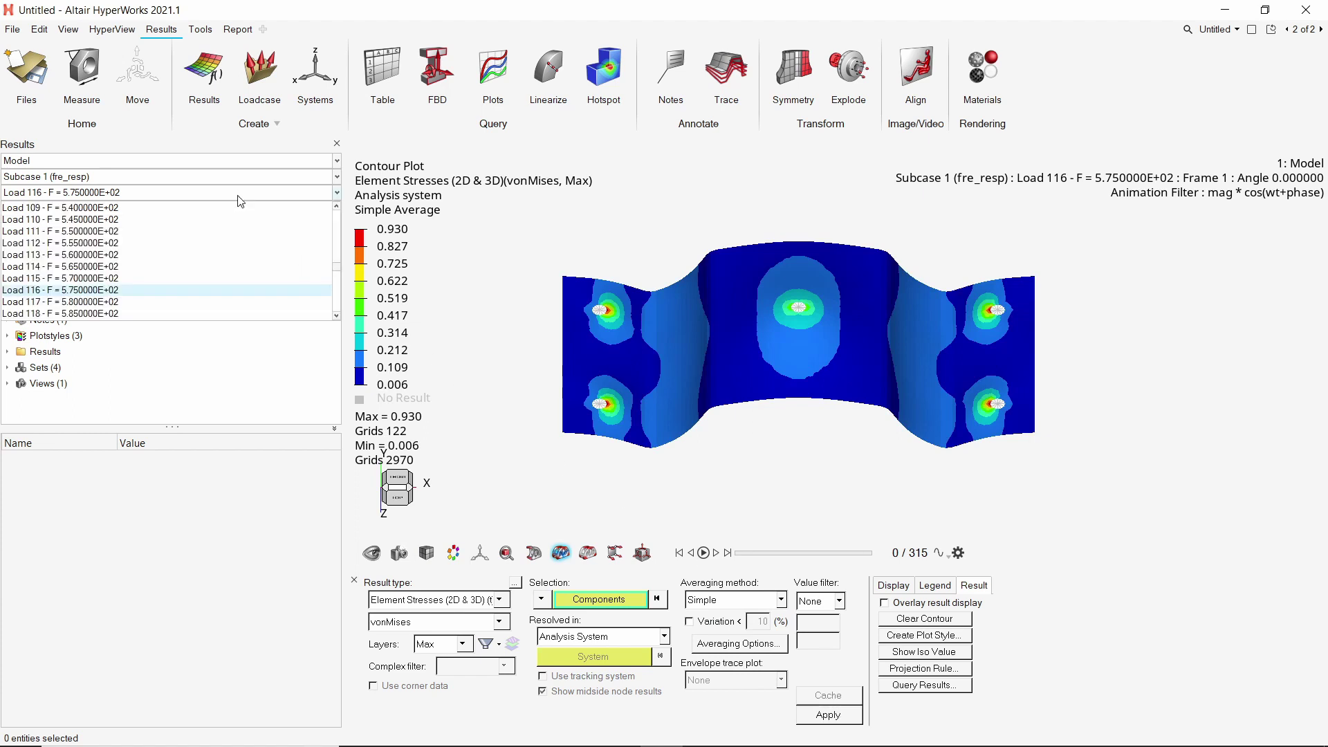
click(226, 244)
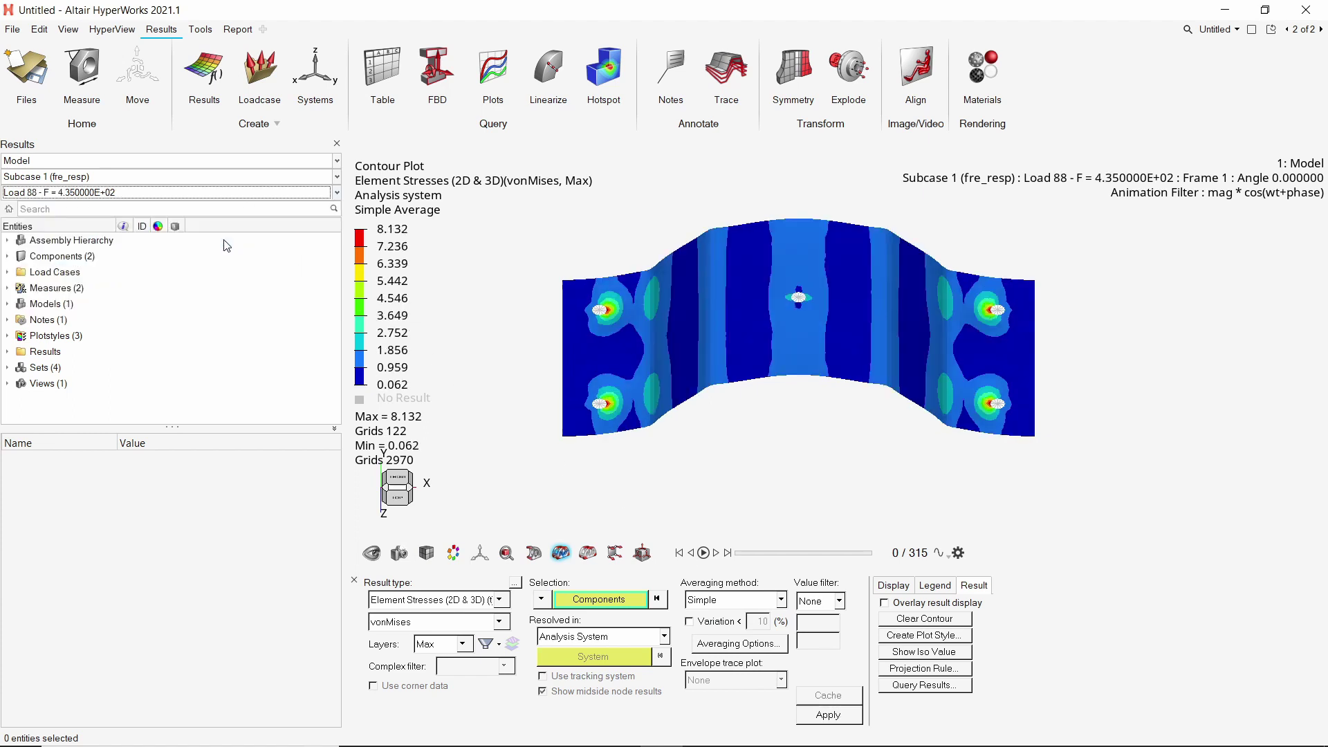
click(238, 195)
scroll(224, 249, up, 7)
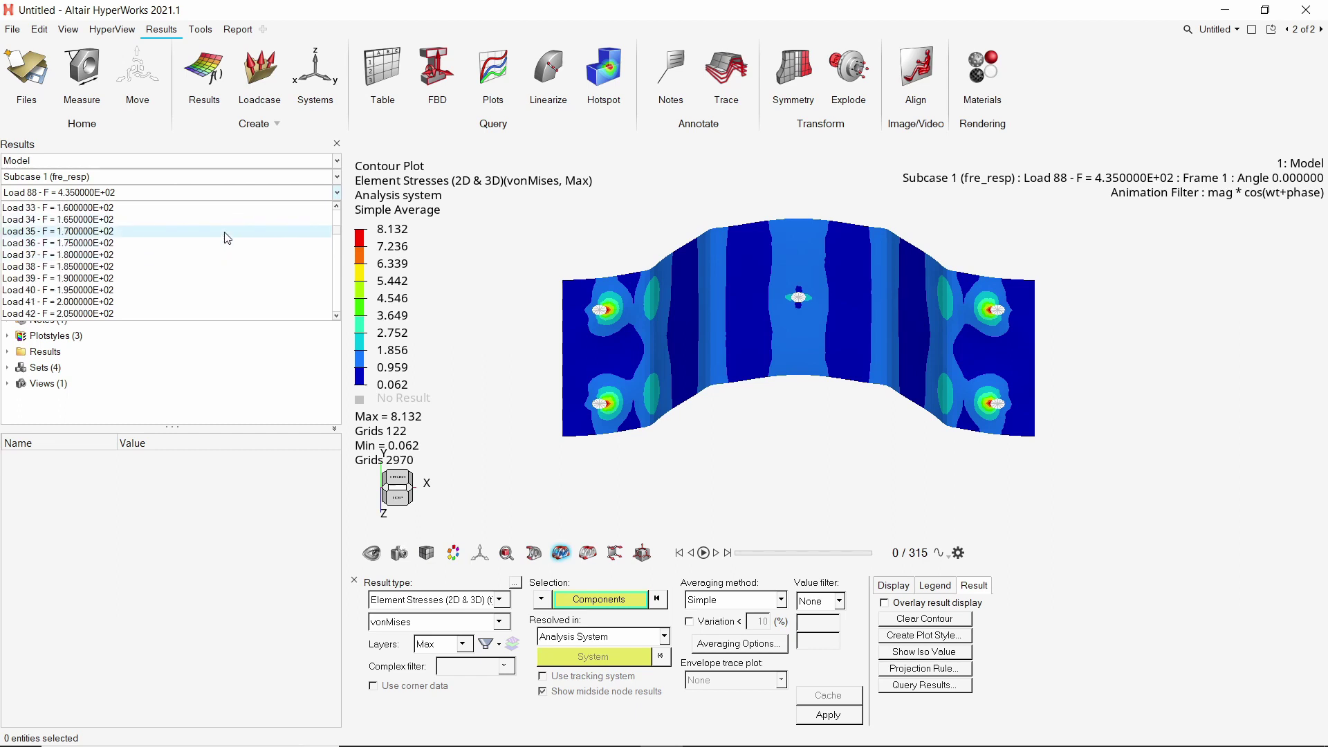
click(228, 238)
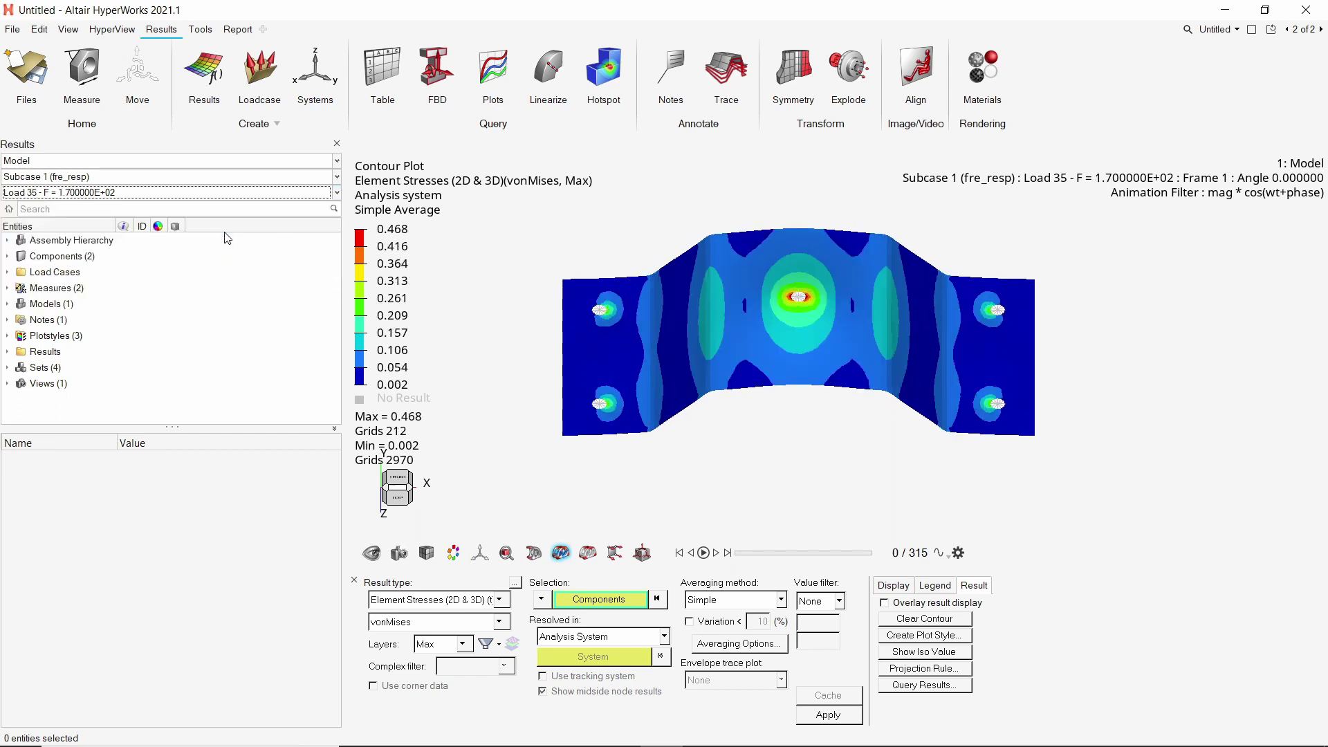
mouse_move(1318, 148)
Use a two-window side-by-side layout and make the right window a Line Chart.
click(1254, 30)
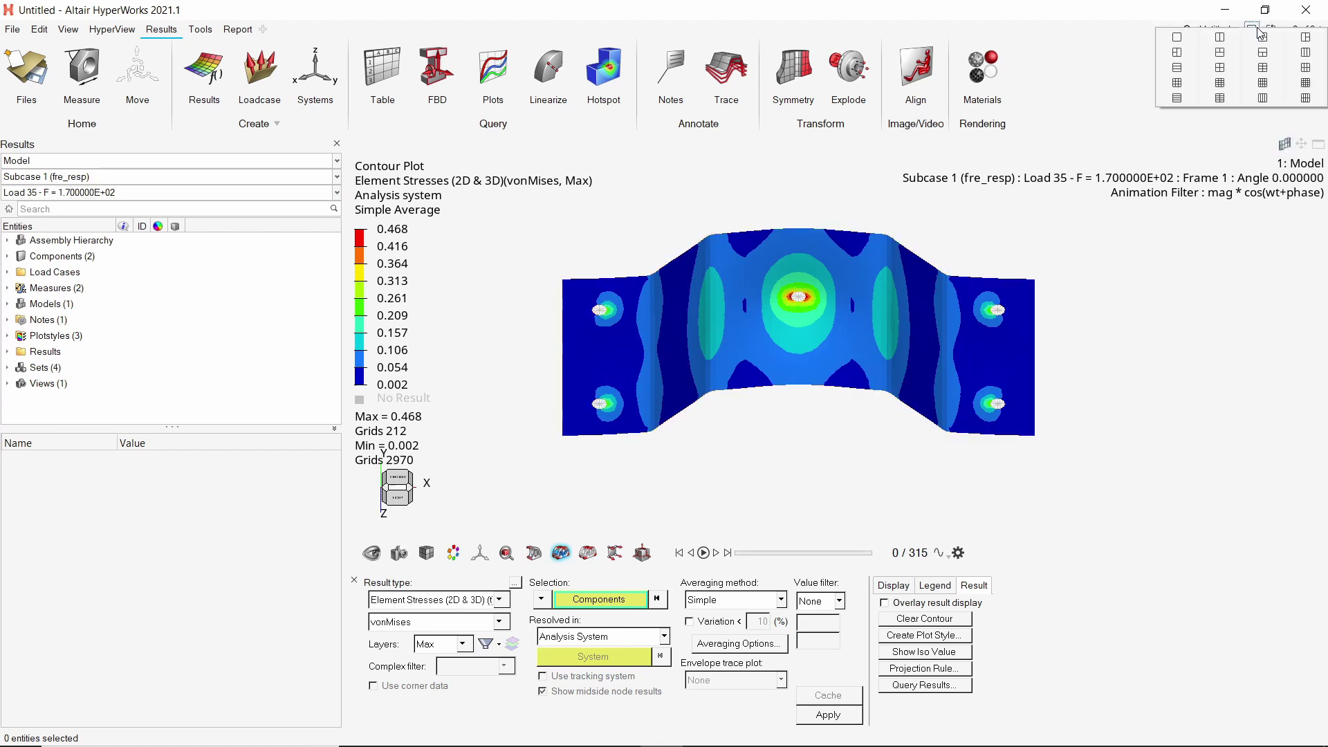
click(1222, 42)
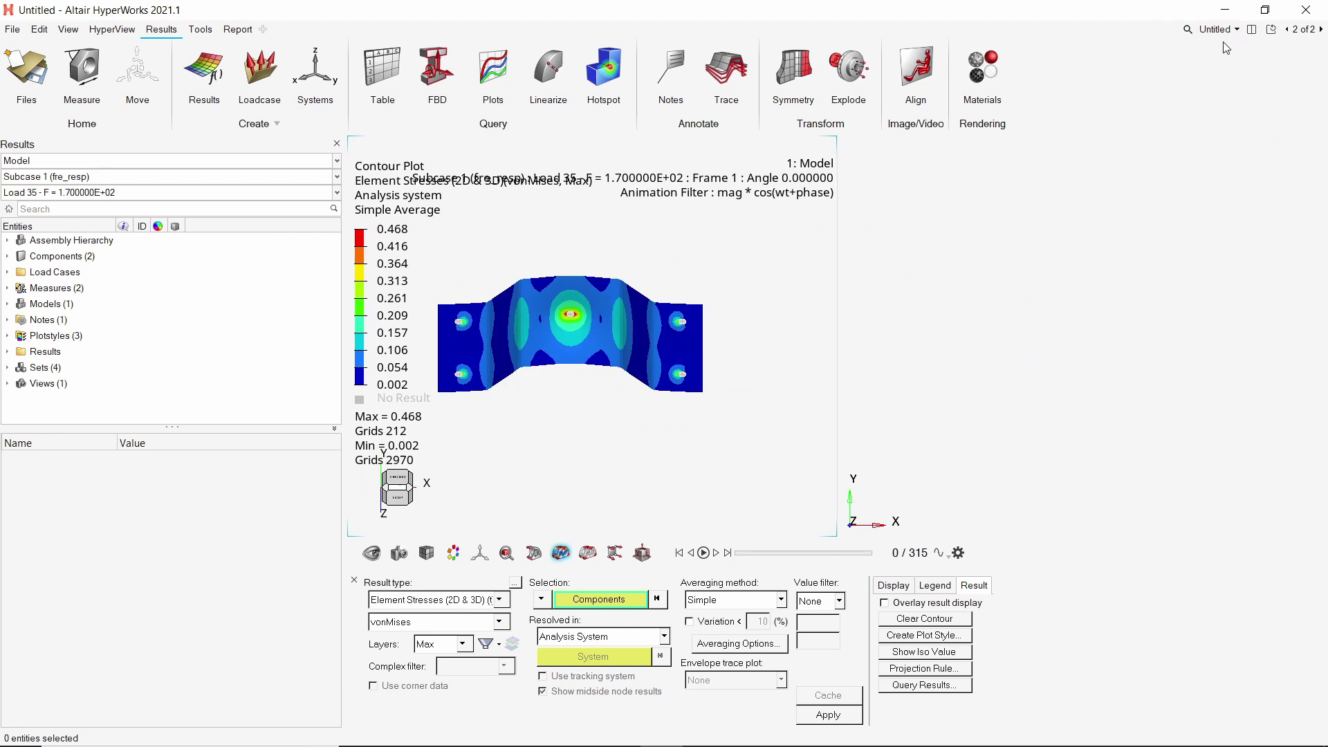
click(1119, 317)
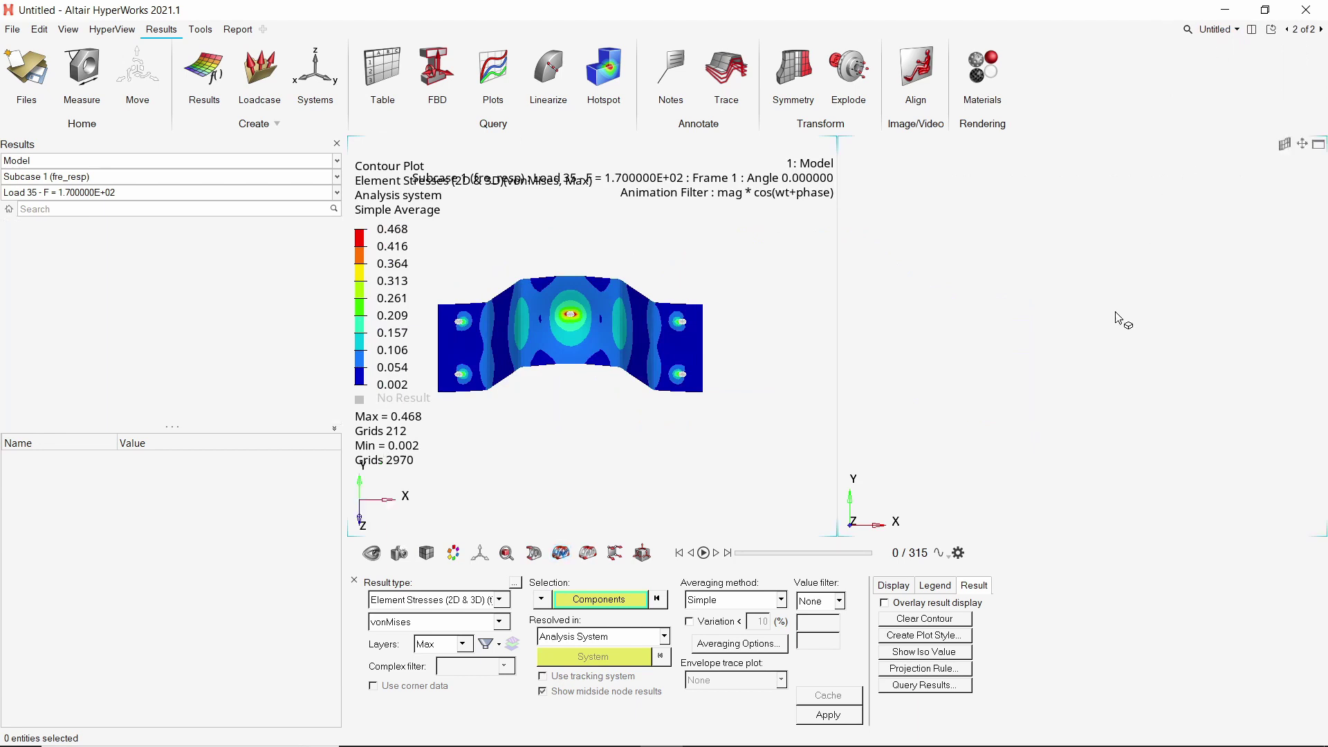
click(1284, 145)
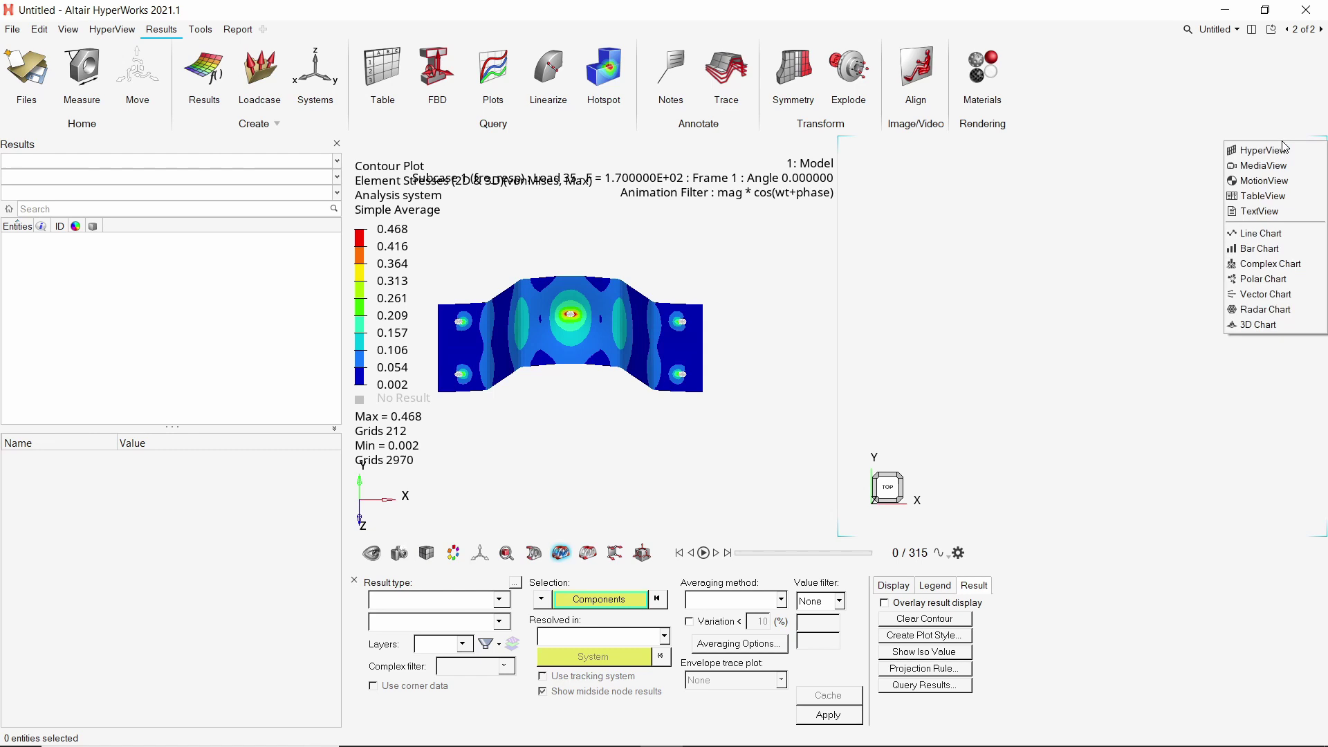
click(1278, 234)
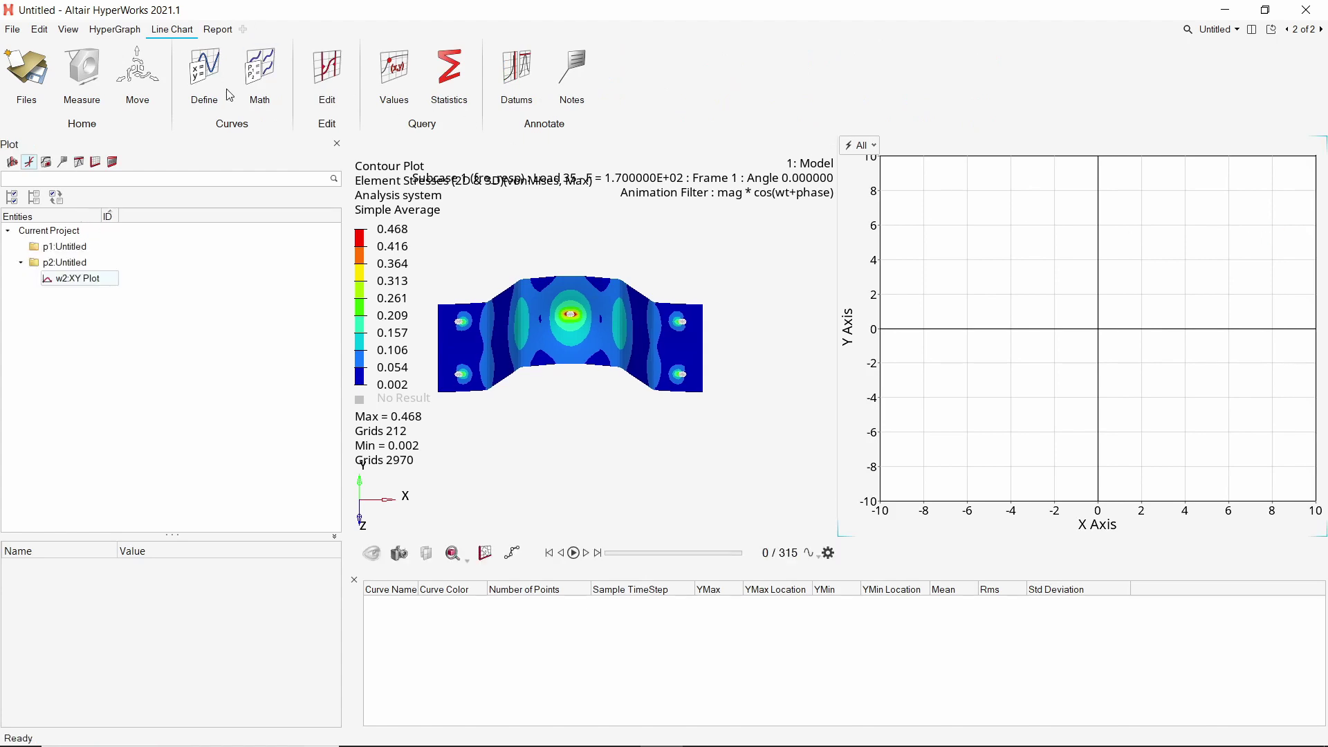
Start Create Curves by File with run1.h3d as the data file for the frequency X axis.
click(35, 60)
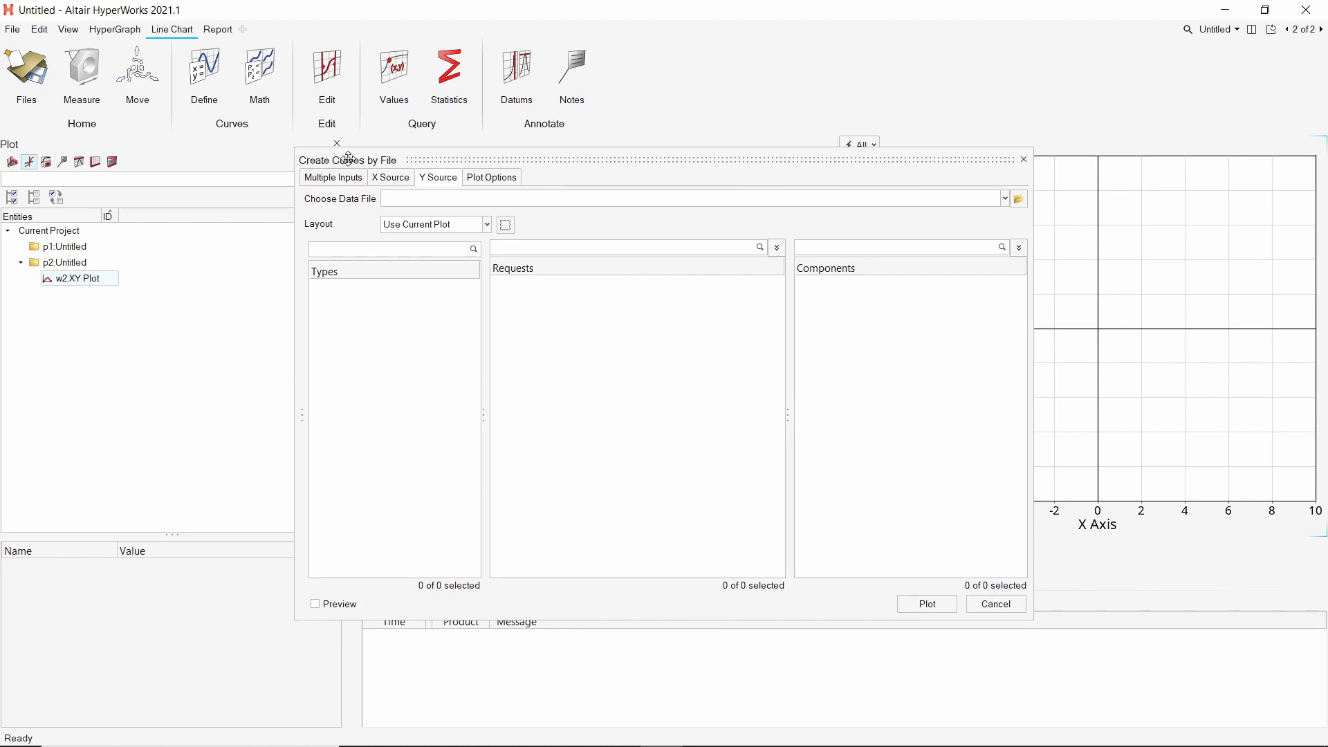
click(392, 182)
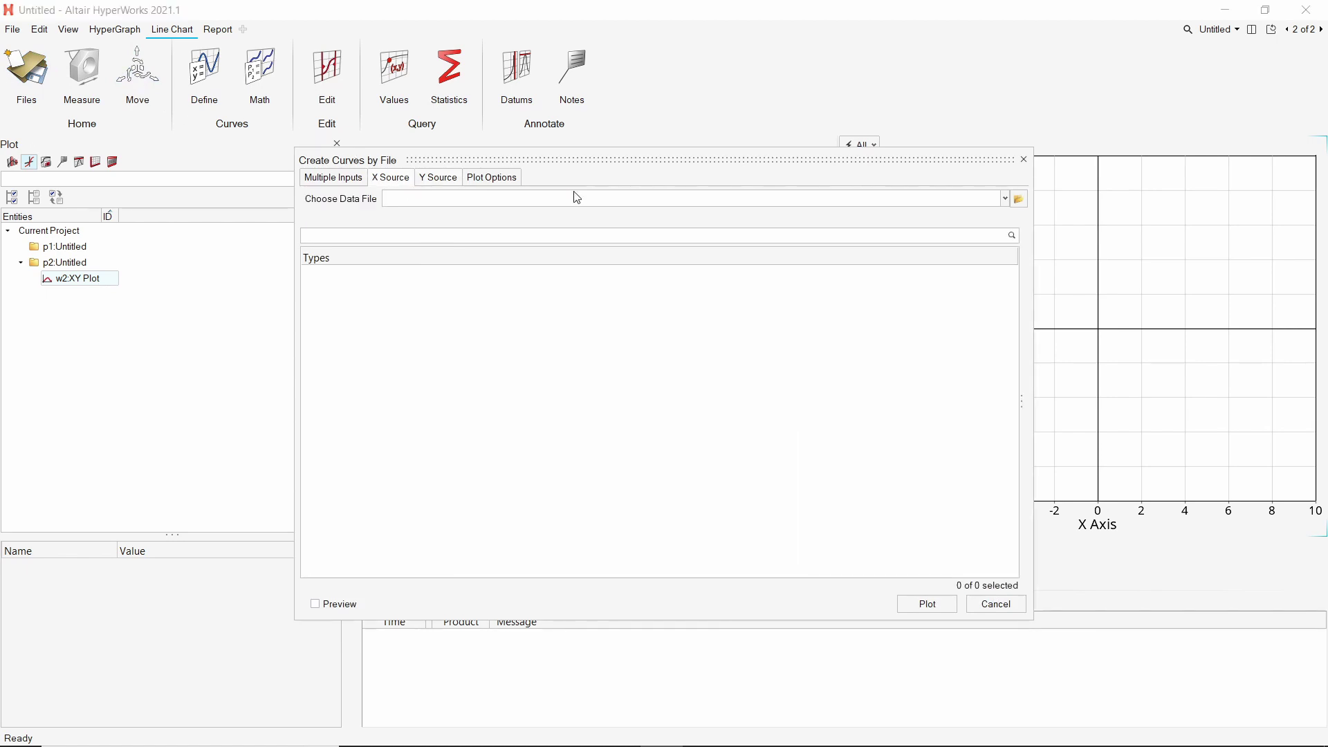
click(1020, 200)
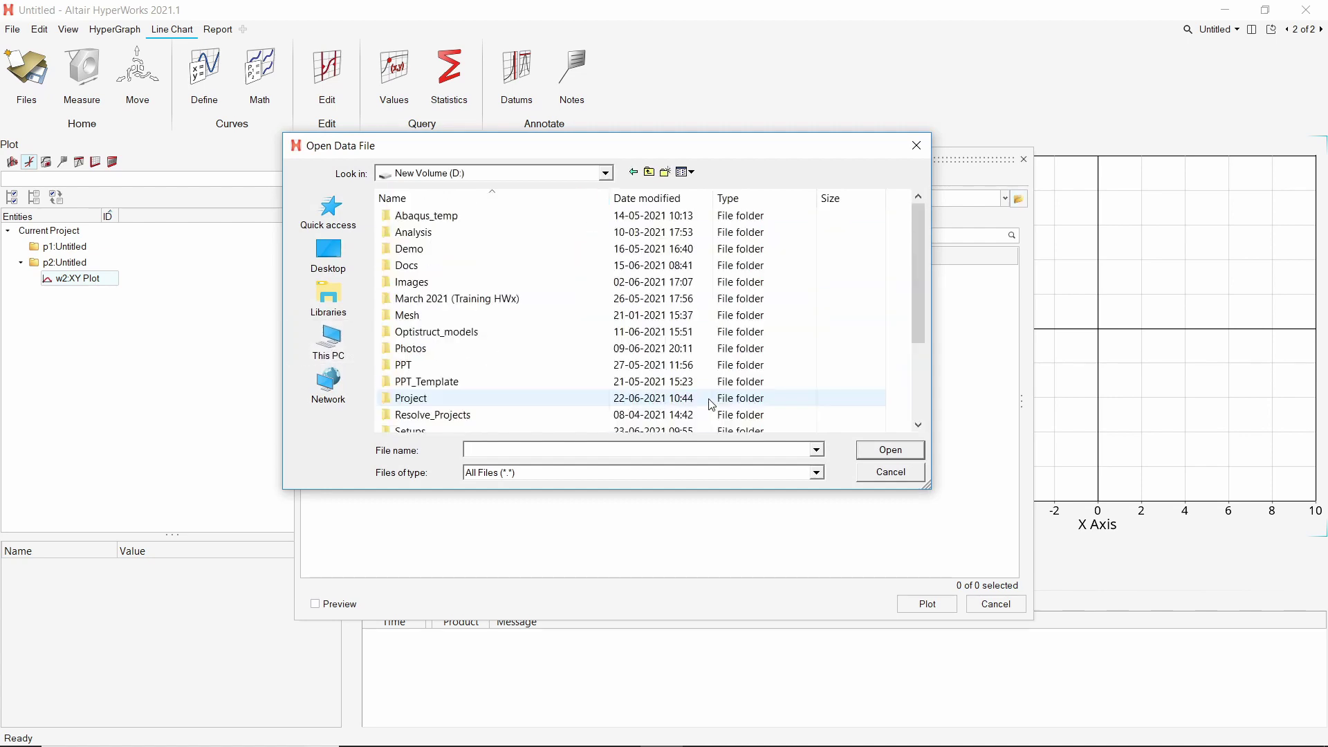
scroll(712, 380, down, 5)
double_click(487, 416)
double_click(465, 316)
double_click(466, 216)
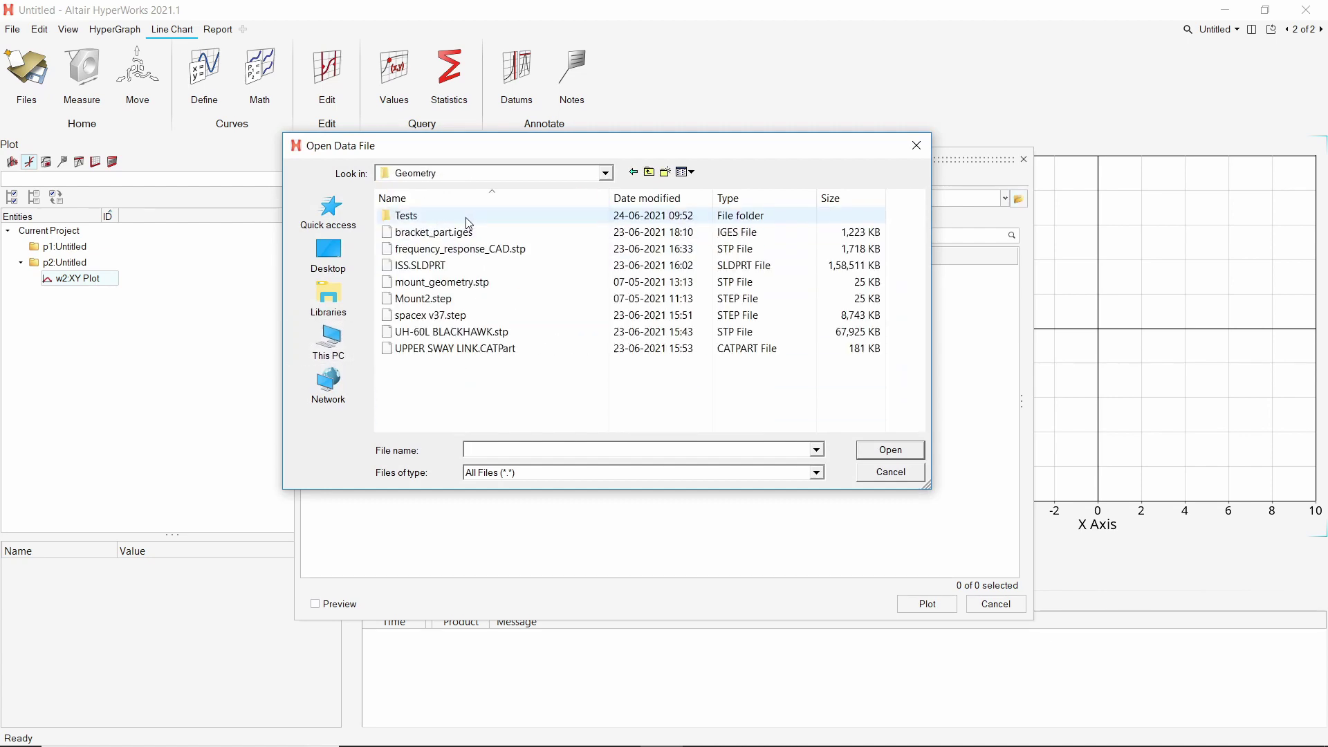
double_click(466, 216)
double_click(462, 256)
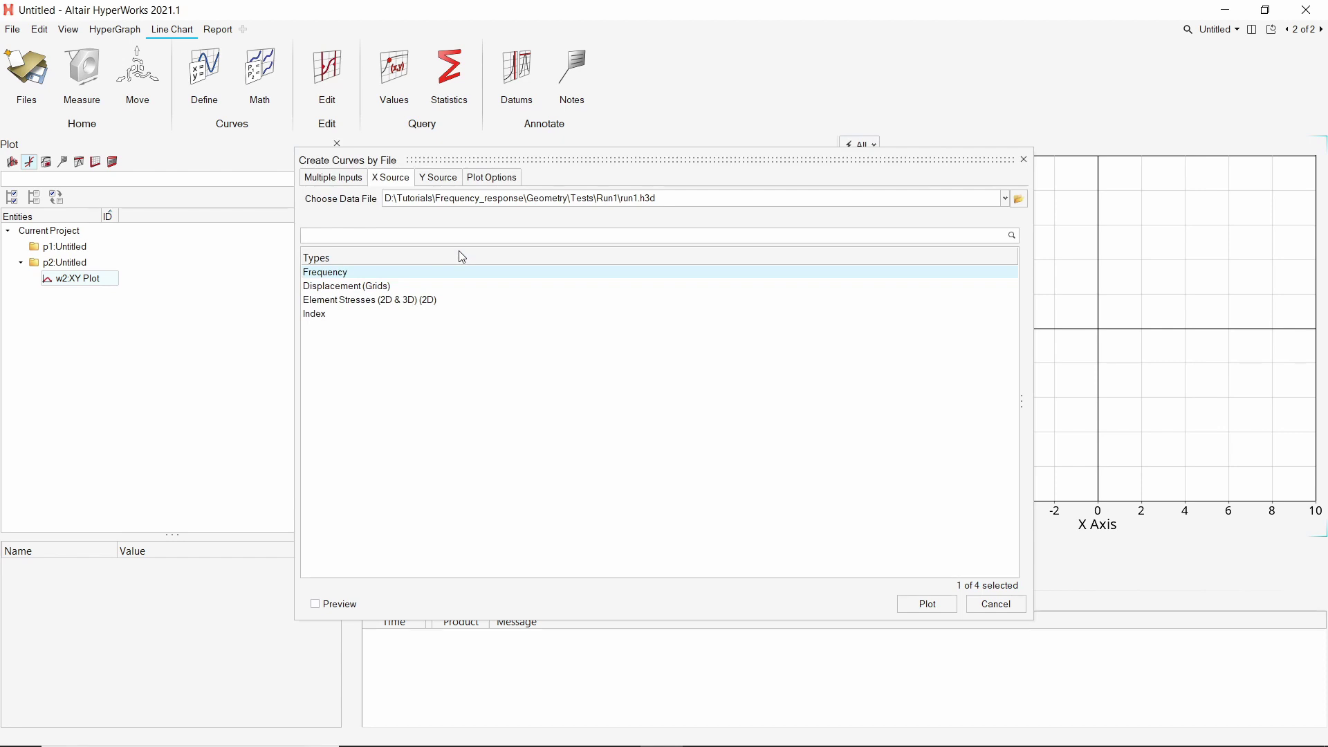
Set Y to node N3558's displacement MAG | Y, preview and plot the curve.
click(438, 180)
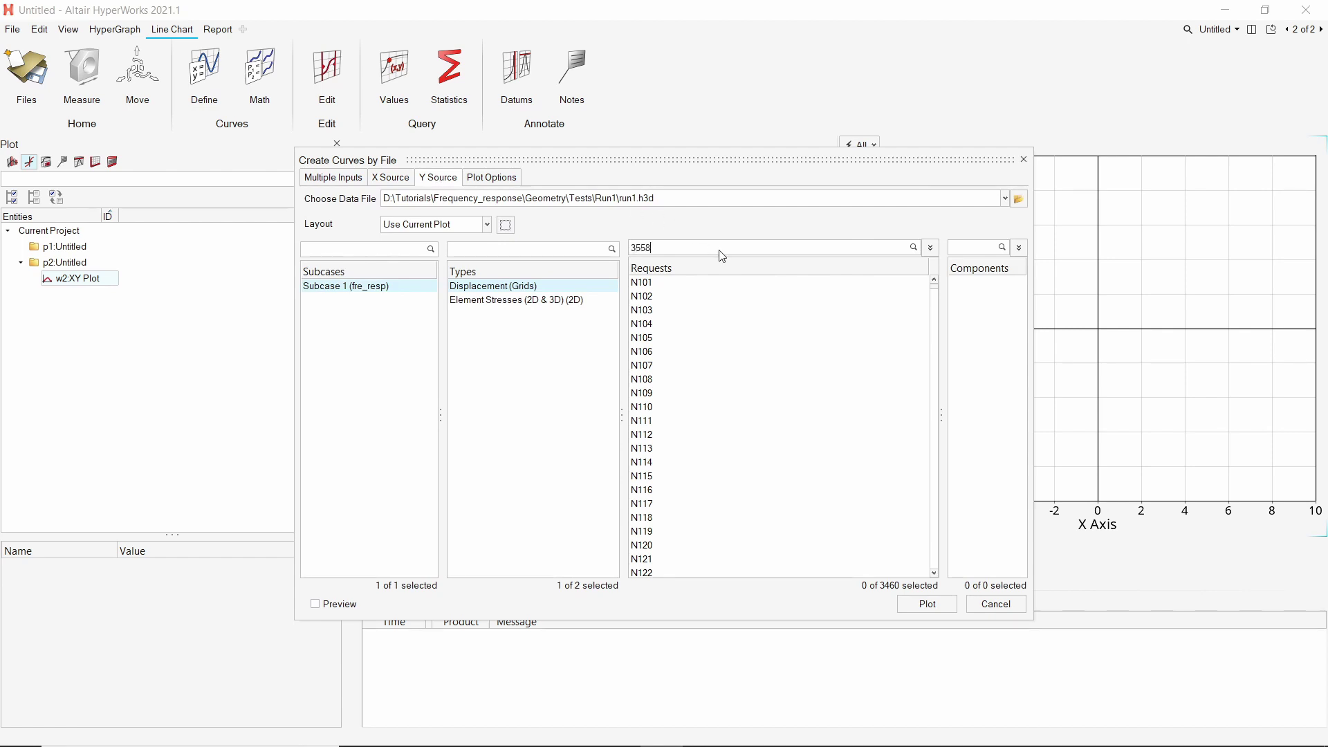
key(Return)
click(715, 284)
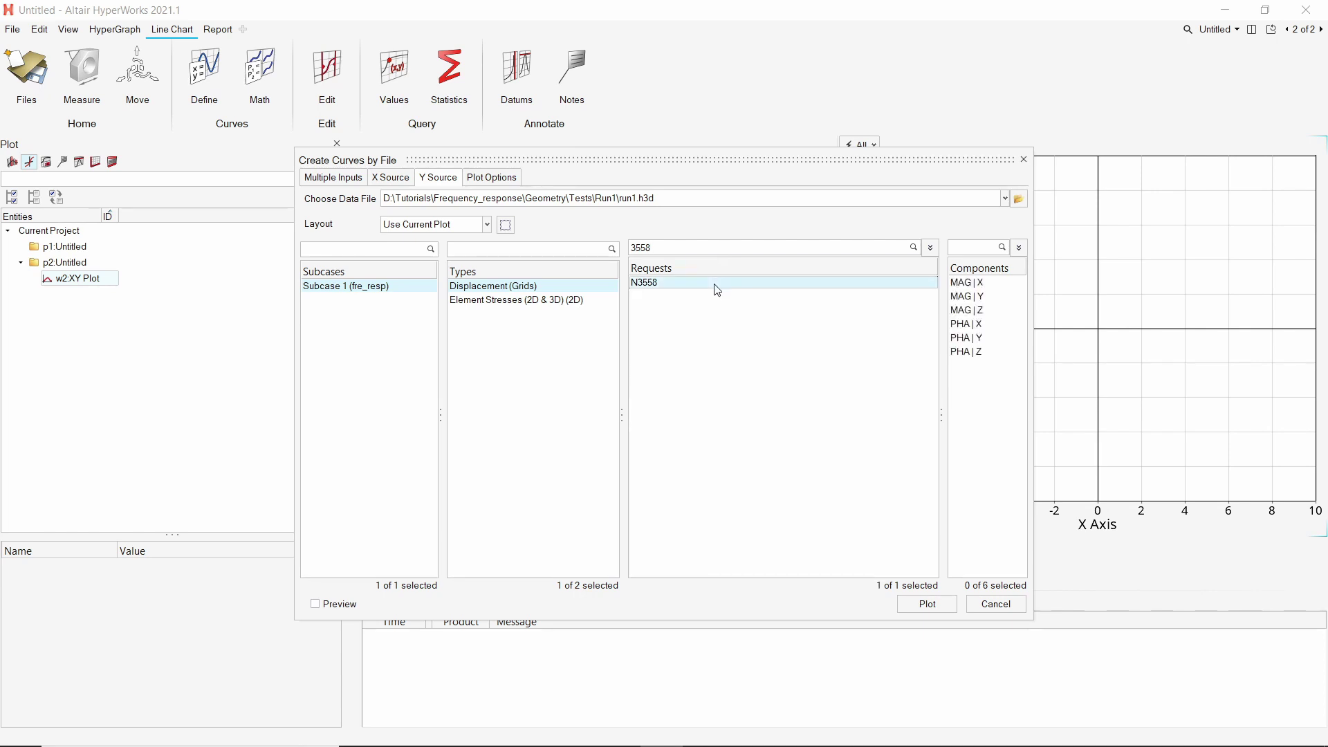
click(971, 297)
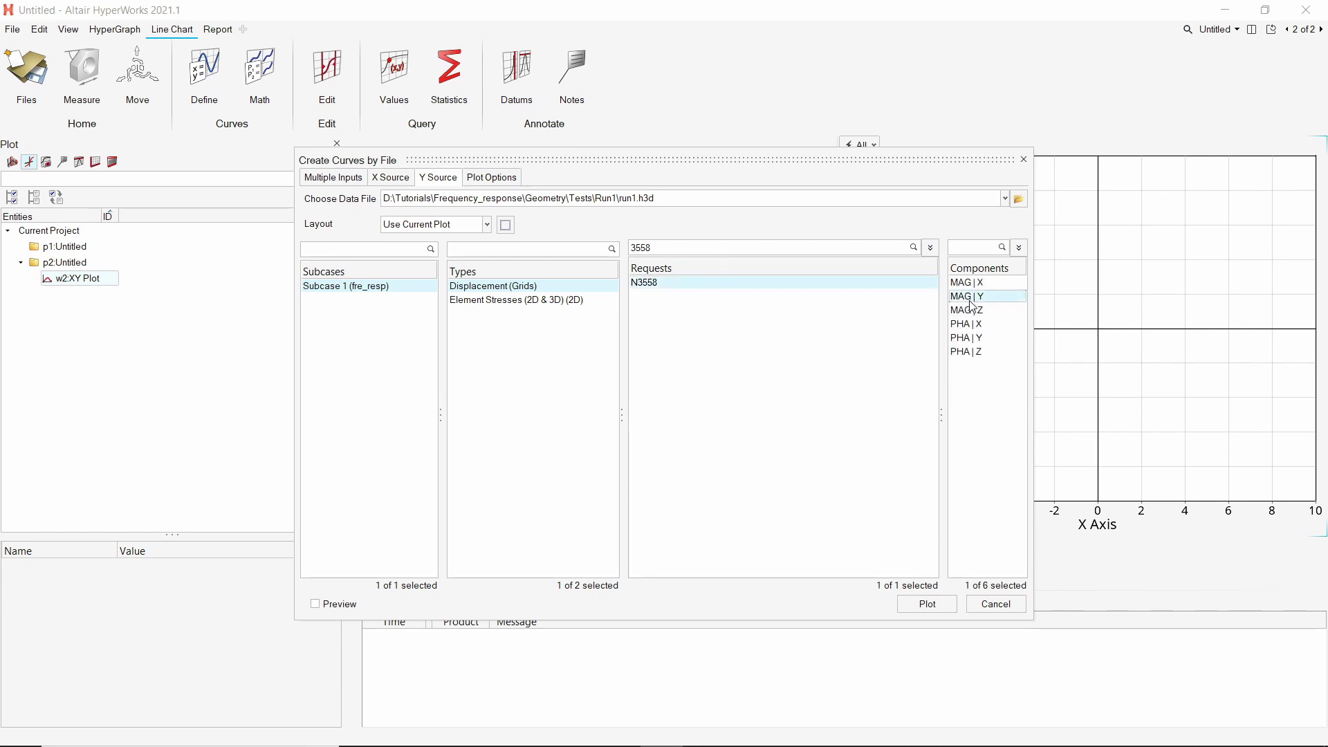
click(318, 606)
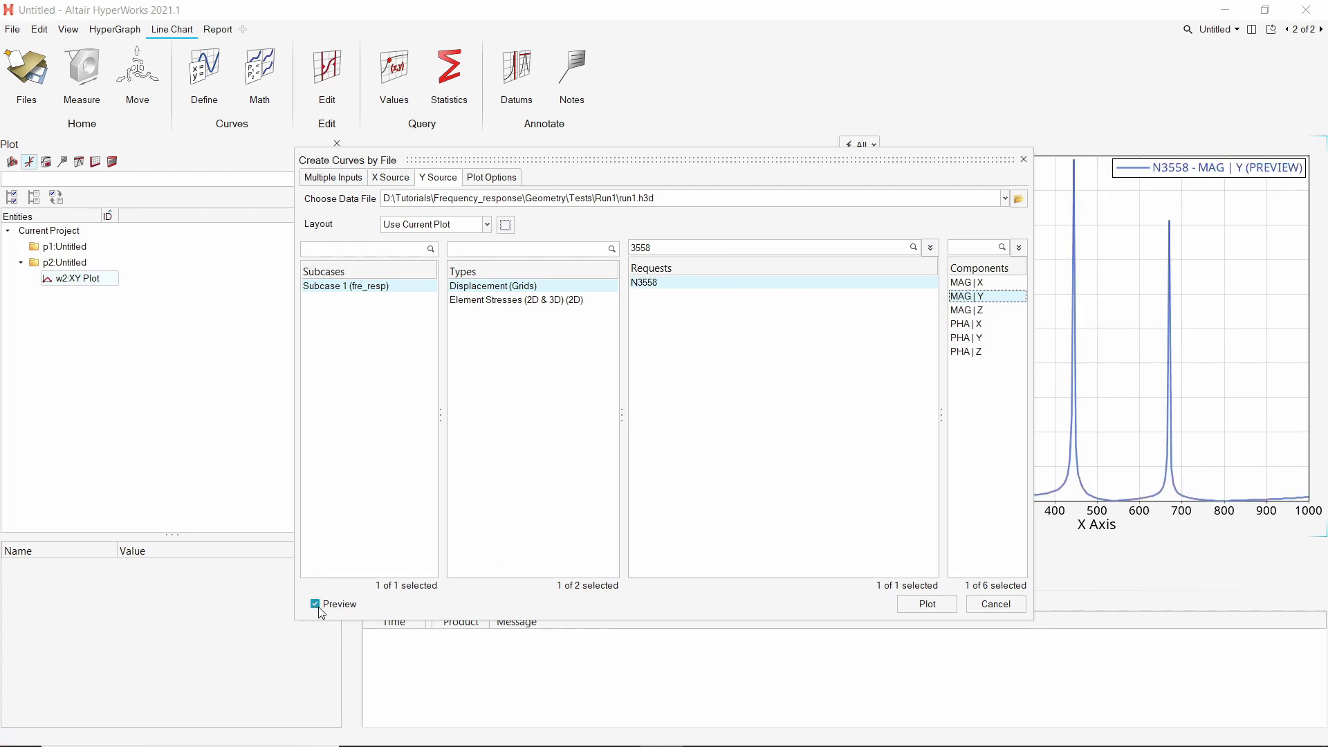
click(913, 606)
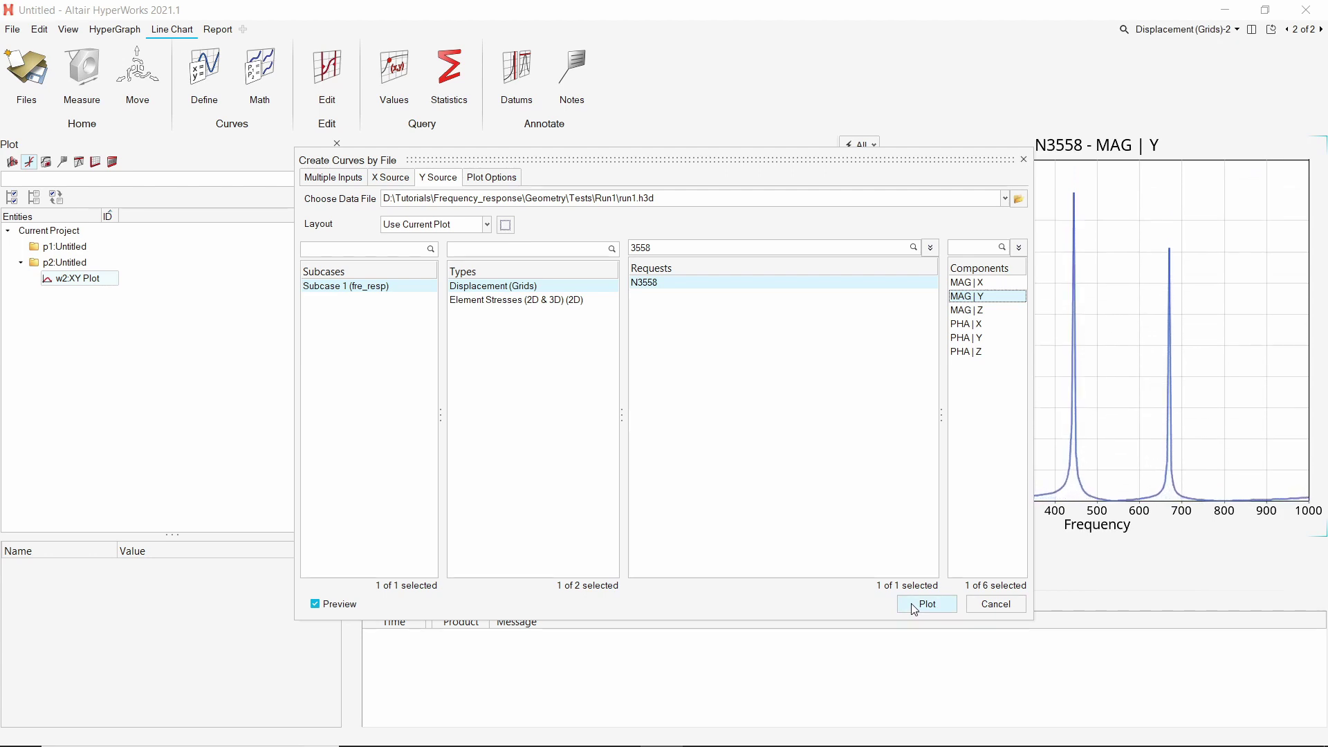
Cancel the curve dialog and pick Displacement (v) Mag as the contour result type.
click(996, 604)
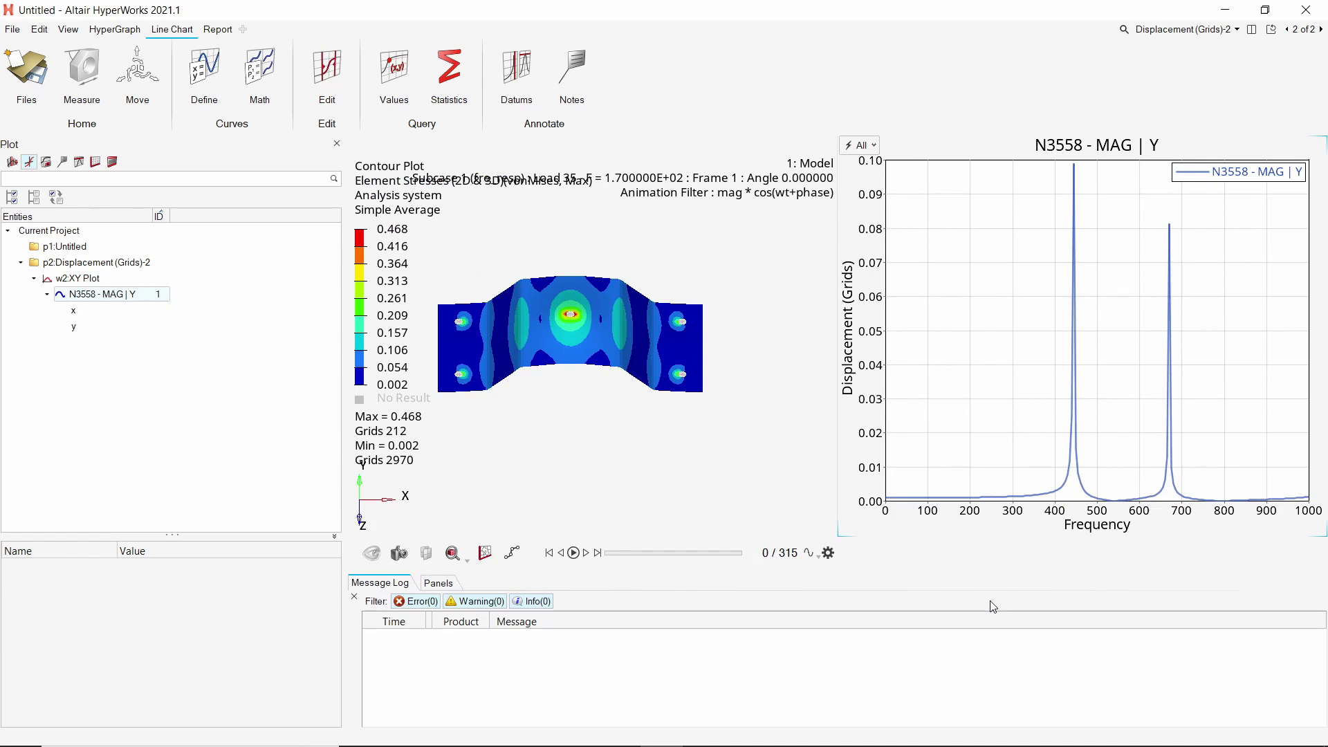
click(728, 426)
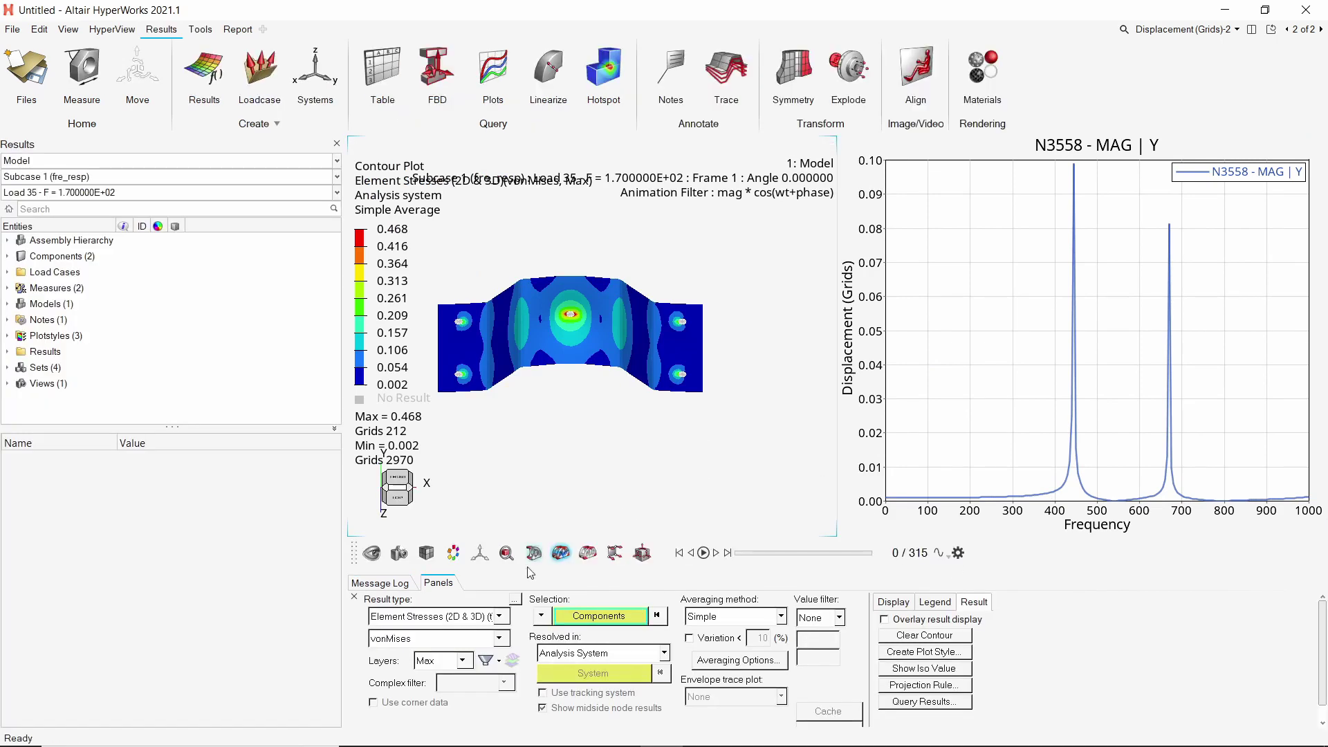
click(461, 623)
click(462, 639)
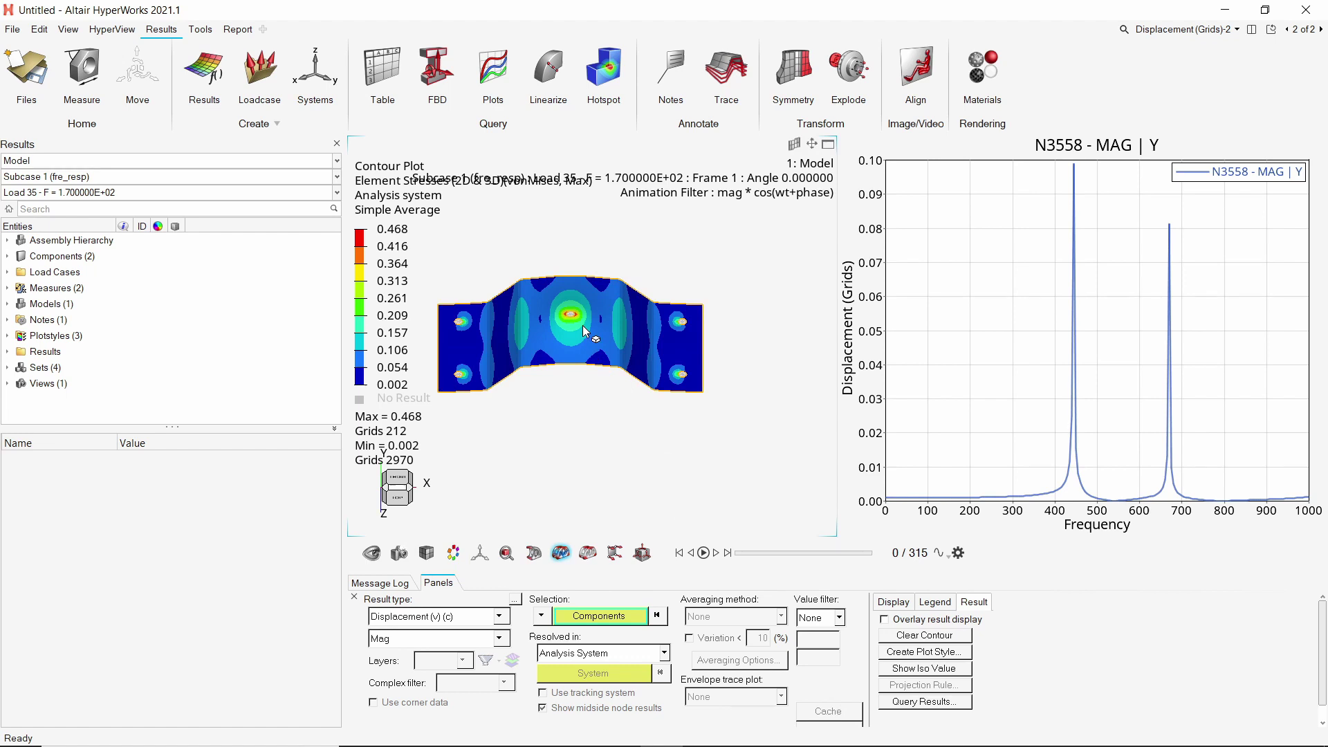
Apply the displacement magnitude contour to the bracket, viewed at an angle and recentred.
ctrl+drag(575, 329, 750, 434)
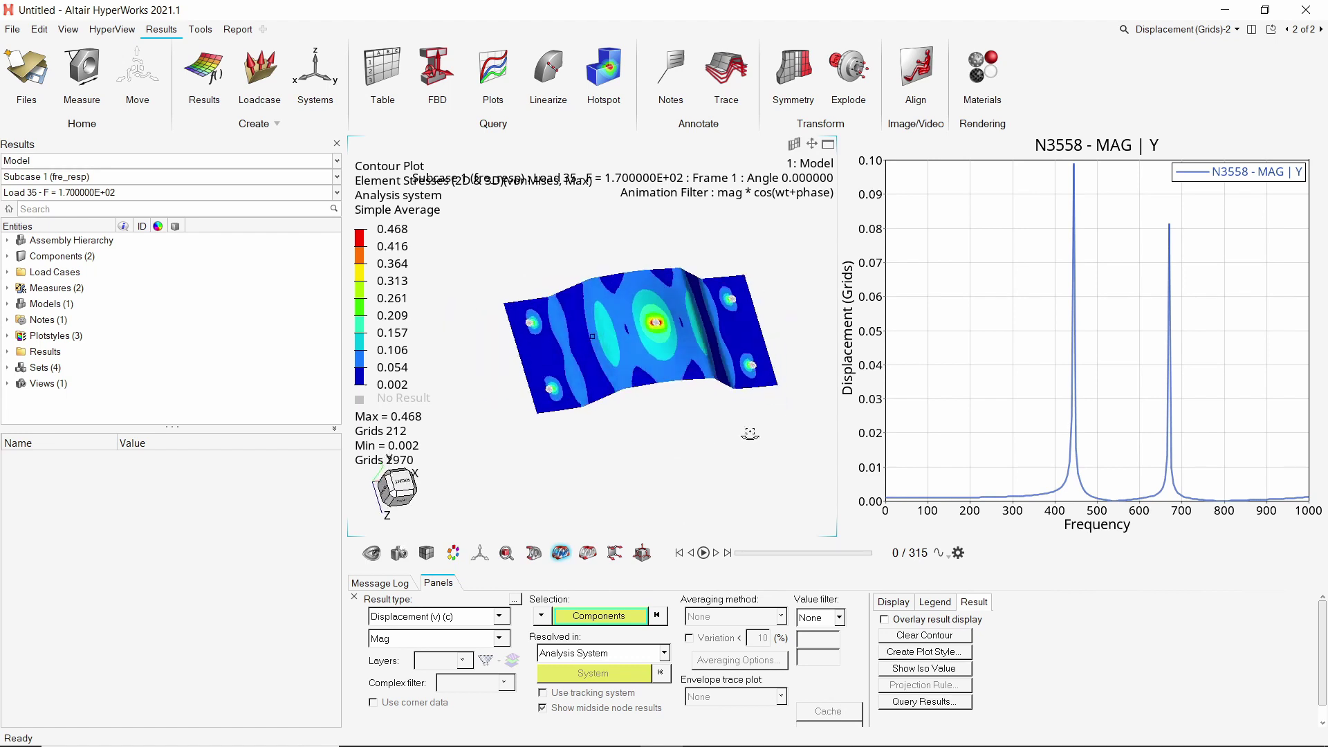
scroll(672, 345, up, 3)
click(682, 374)
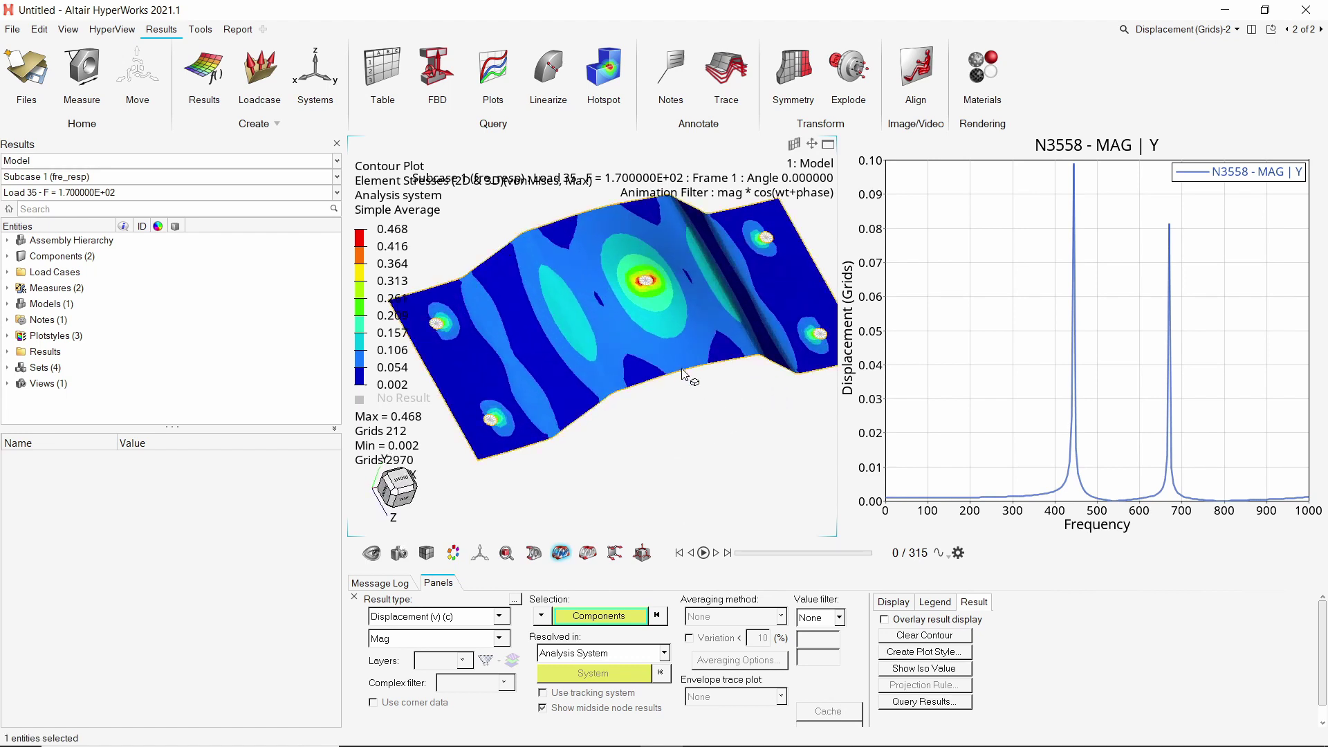
click(841, 727)
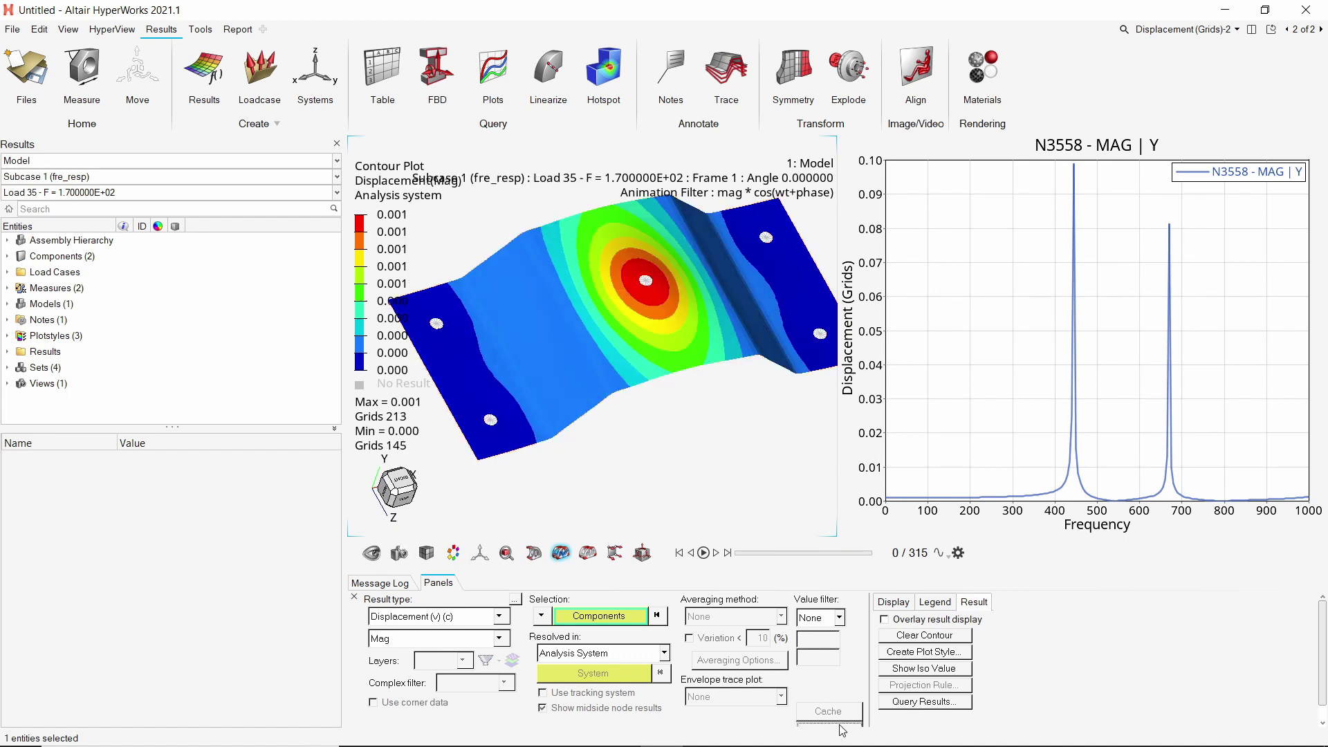
ctrl+right_drag(657, 269, 623, 280)
ctrl+drag(622, 281, 612, 276)
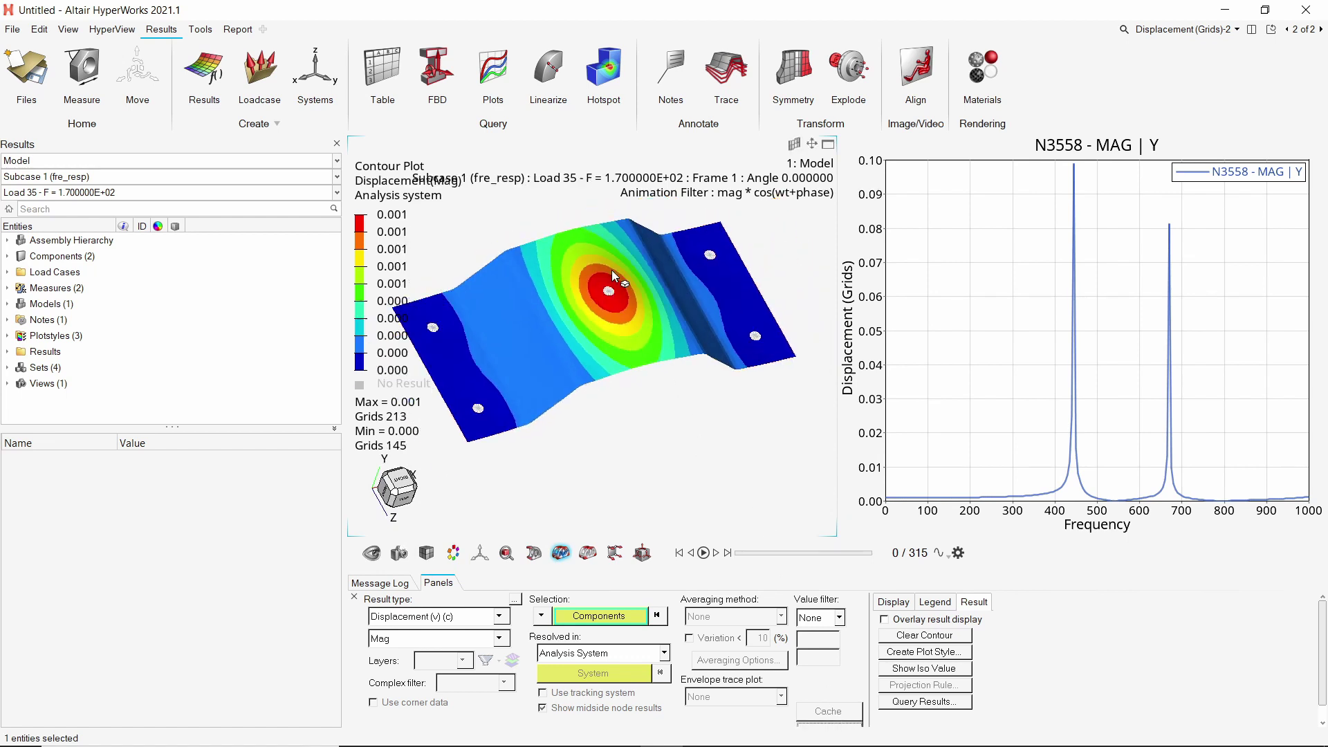
Read the N3558 curve's resonance peaks: 0.099 at frequency 445 and 0.0813 at 670.
click(934, 260)
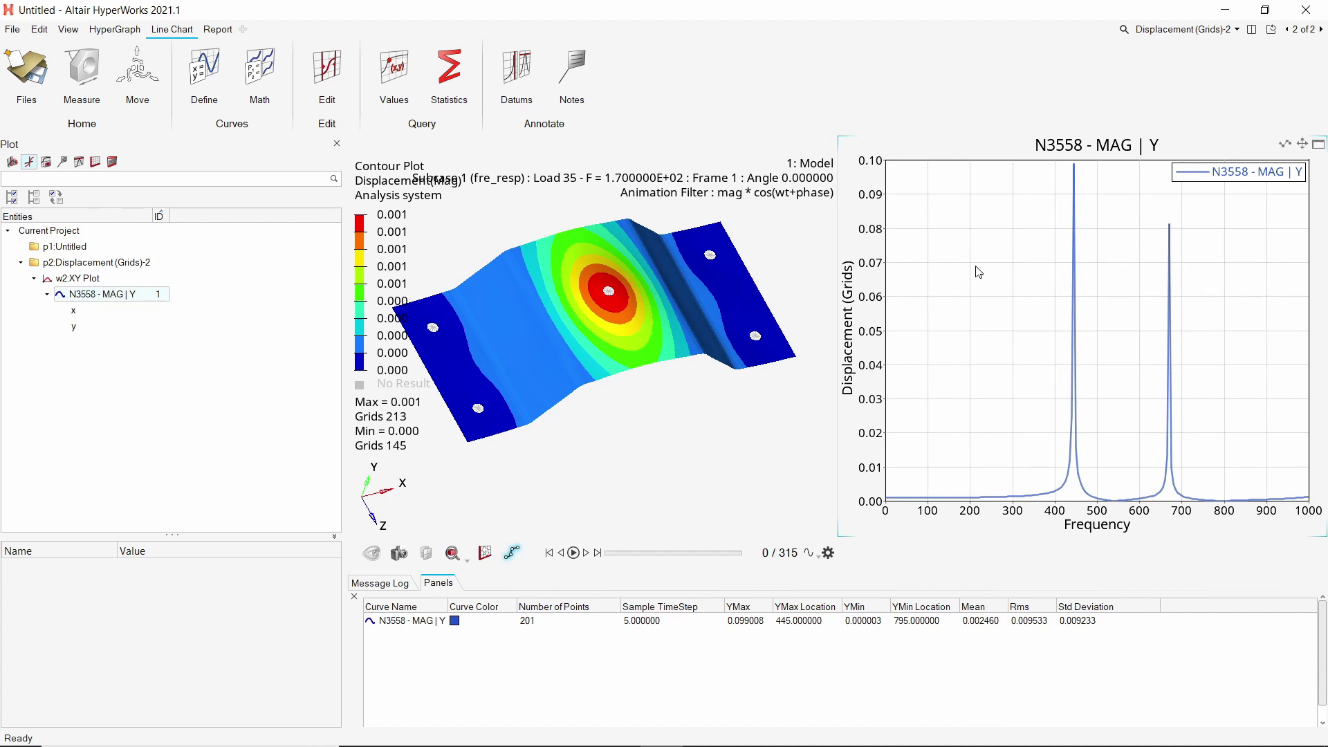
click(1075, 173)
click(1170, 225)
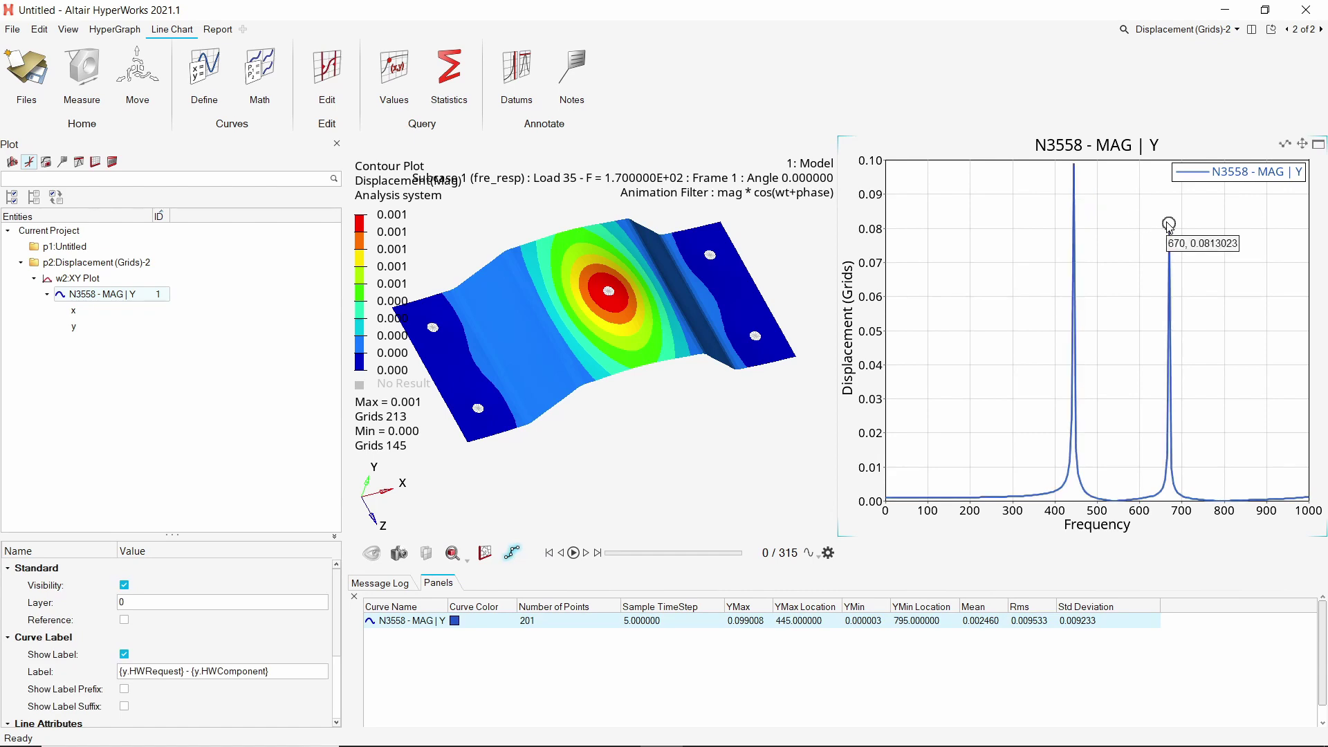